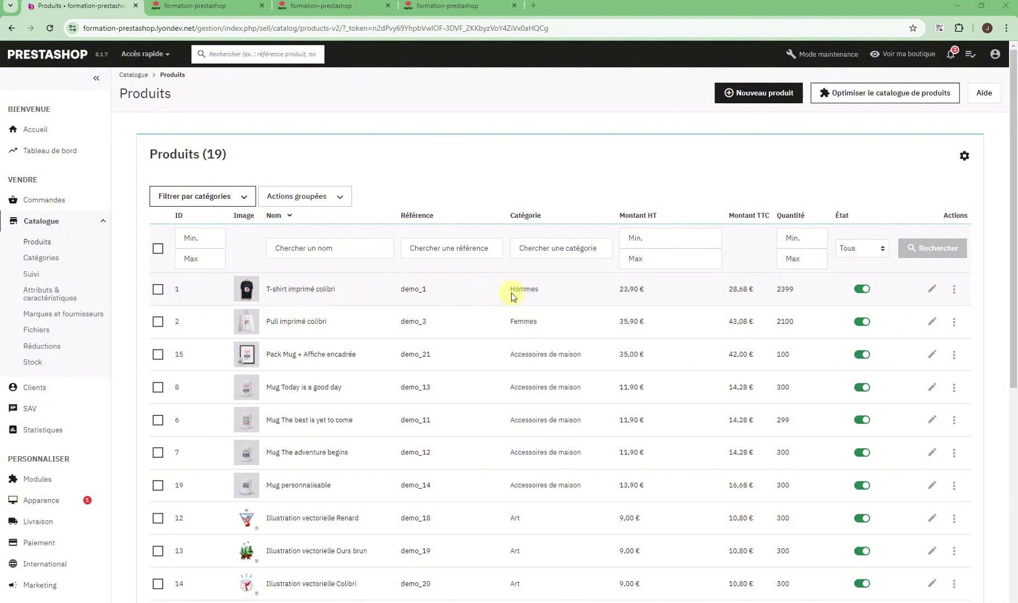
Preview the T-shirt imprimé colibri product page in the shop and close the other open shop pages.
{"action": "left_click", "coordinate": [953, 290]}
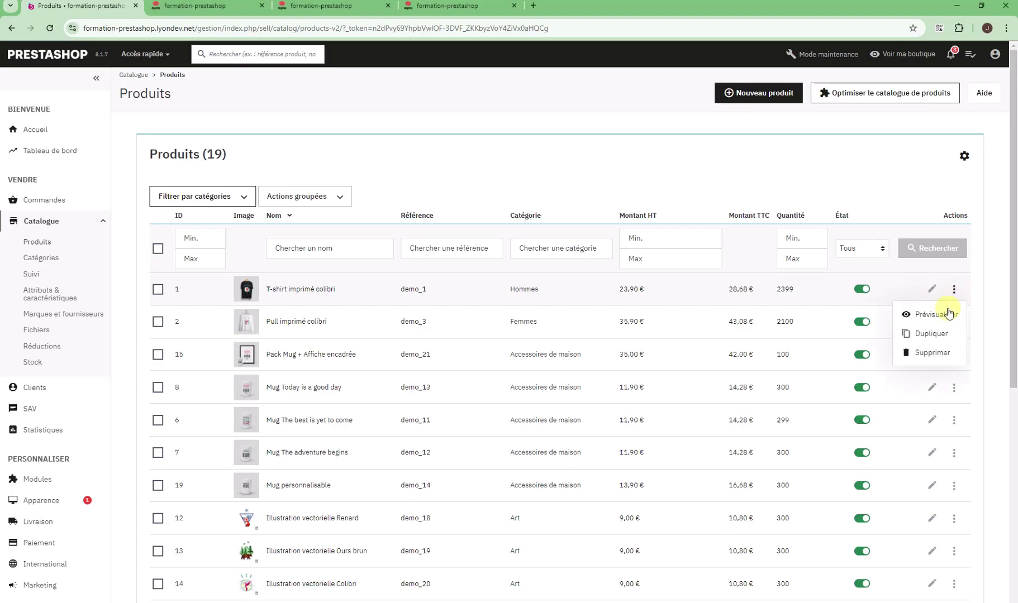
{"action": "left_click", "coordinate": [946, 314]}
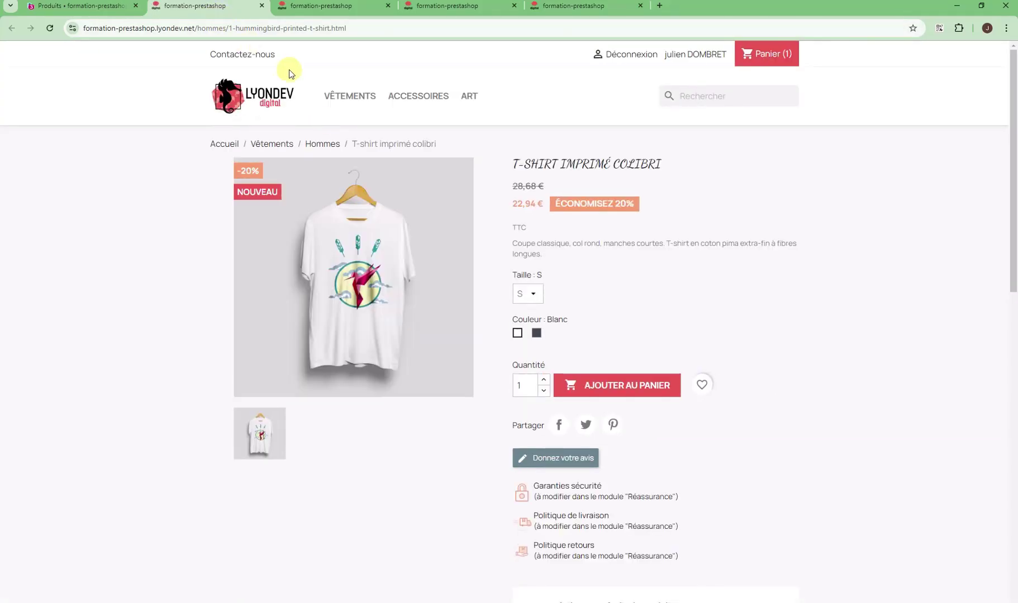
{"action": "right_click", "coordinate": [221, 7]}
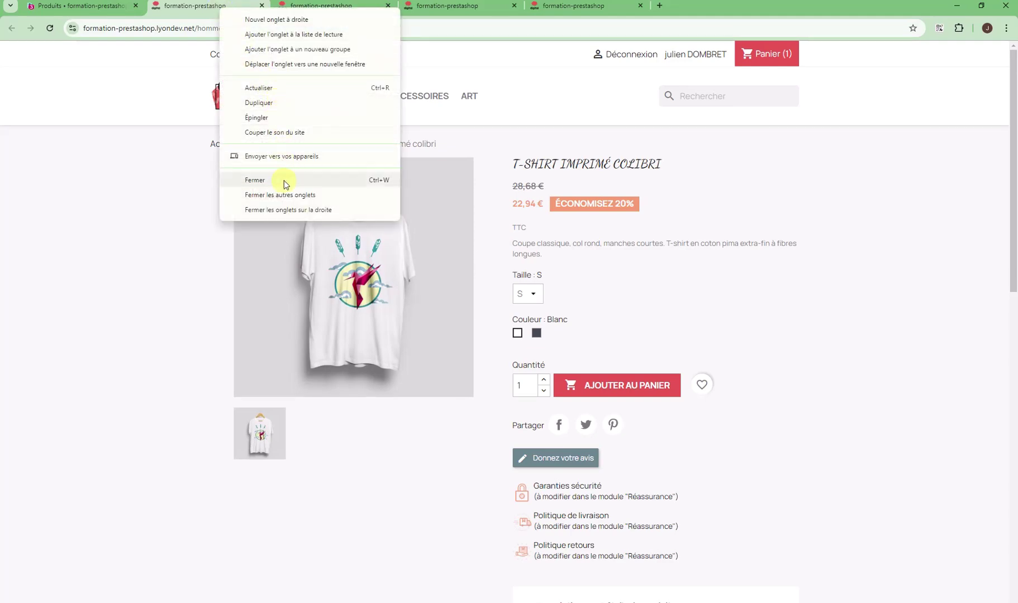
{"action": "left_click", "coordinate": [288, 210]}
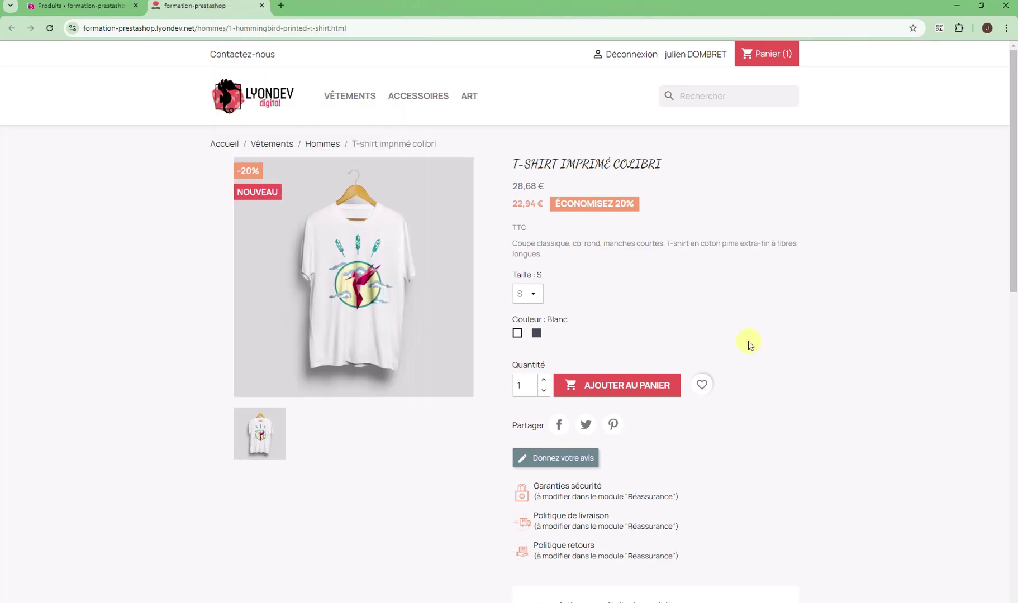
{"action": "scroll", "coordinate": [731, 335], "scroll_direction": "down", "scroll_amount": 4}
{"action": "scroll", "coordinate": [726, 324], "scroll_direction": "up", "scroll_amount": 4}
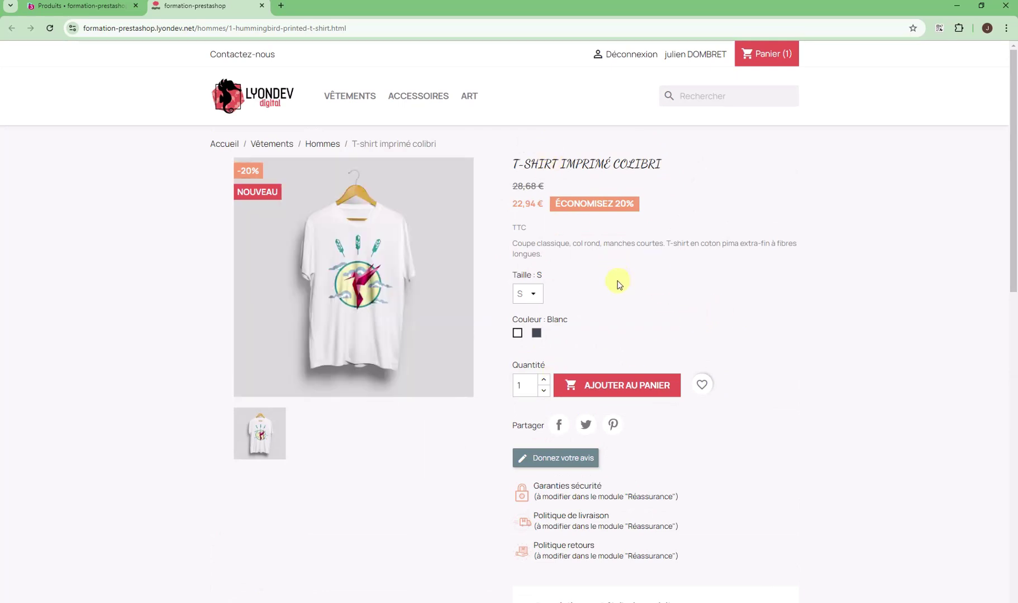
Return to the back office, open the T-shirt imprimé colibri product for editing and look over its description form.
{"action": "left_click", "coordinate": [114, 11]}
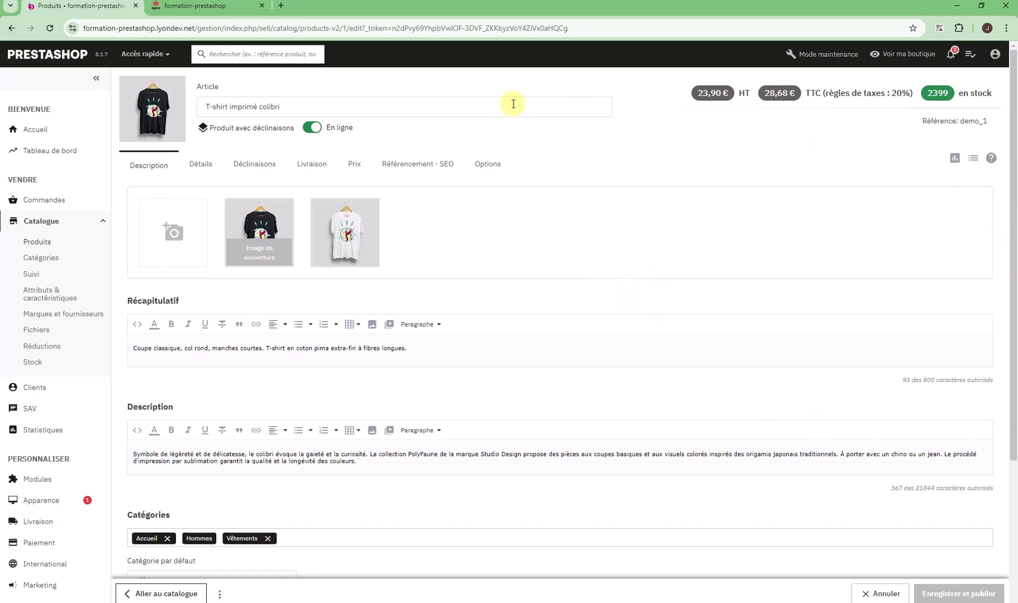
{"action": "scroll", "coordinate": [519, 424], "scroll_direction": "down", "scroll_amount": 3}
{"action": "scroll", "coordinate": [520, 425], "scroll_direction": "up", "scroll_amount": 3}
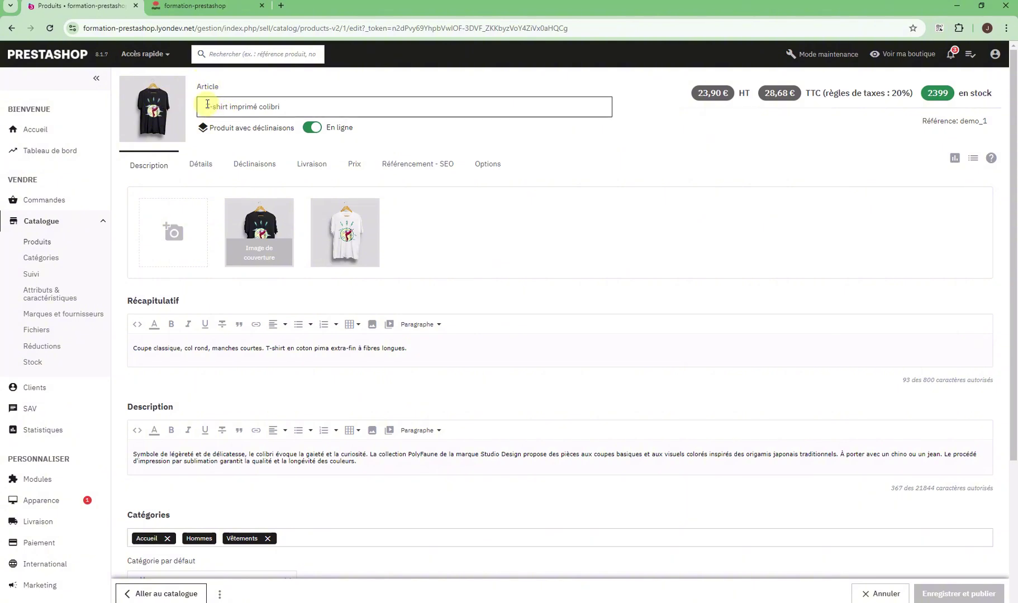
Compare the product's name in the back office with the title on its shop page.
{"action": "left_click_drag", "start_coordinate": [203, 106], "coordinate": [293, 105]}
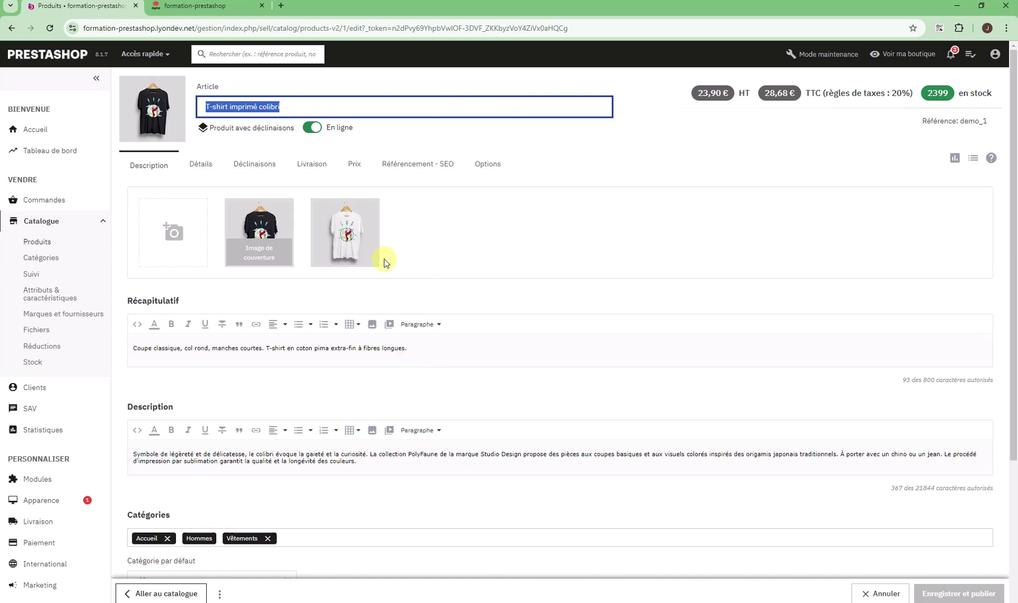
{"action": "left_click", "coordinate": [190, 85]}
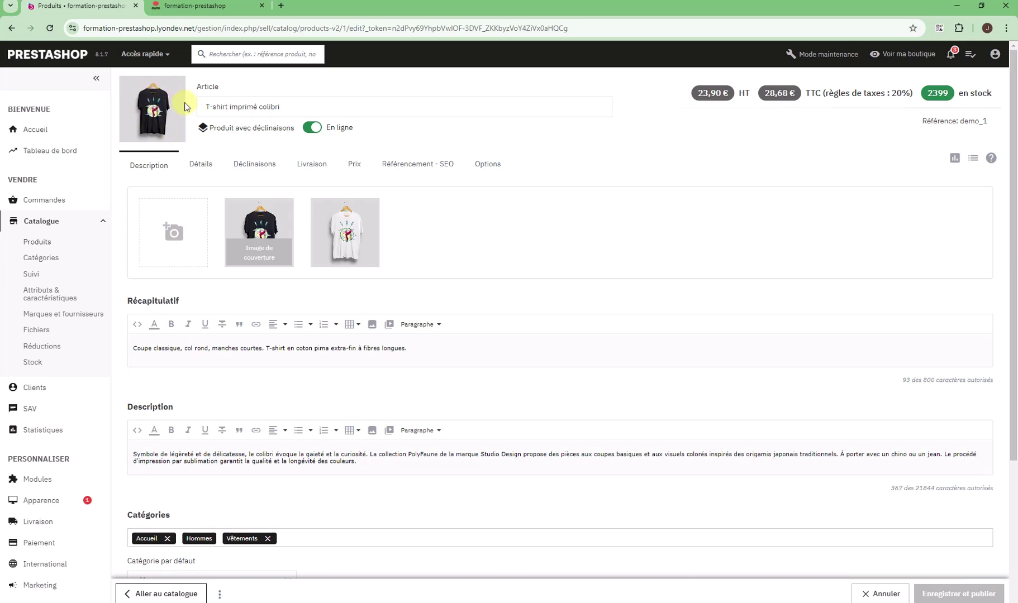
{"action": "left_click_drag", "start_coordinate": [281, 106], "coordinate": [202, 108]}
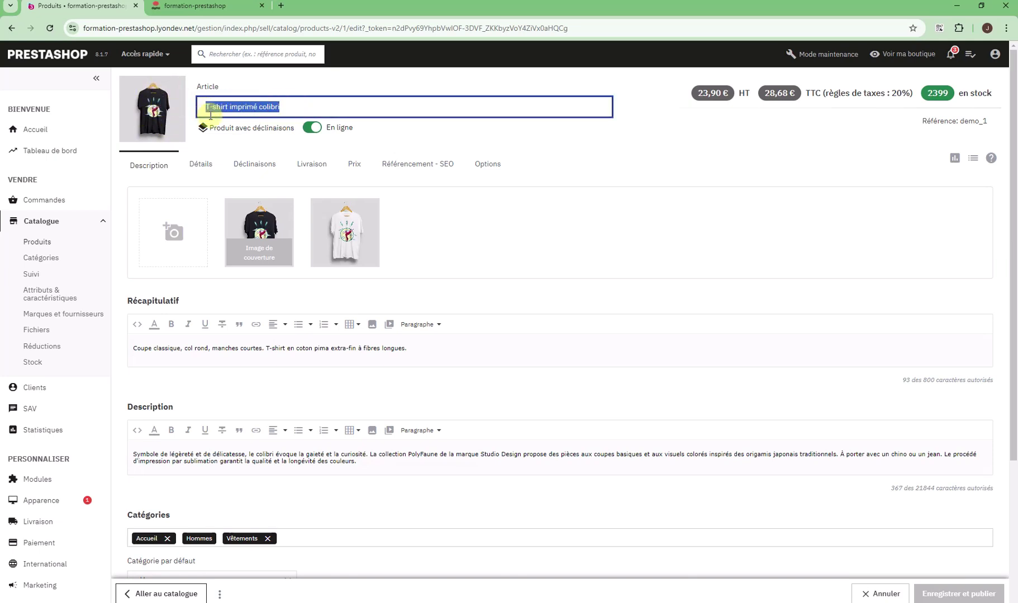
{"action": "left_click", "coordinate": [224, 6]}
{"action": "left_click_drag", "start_coordinate": [515, 163], "coordinate": [703, 166]}
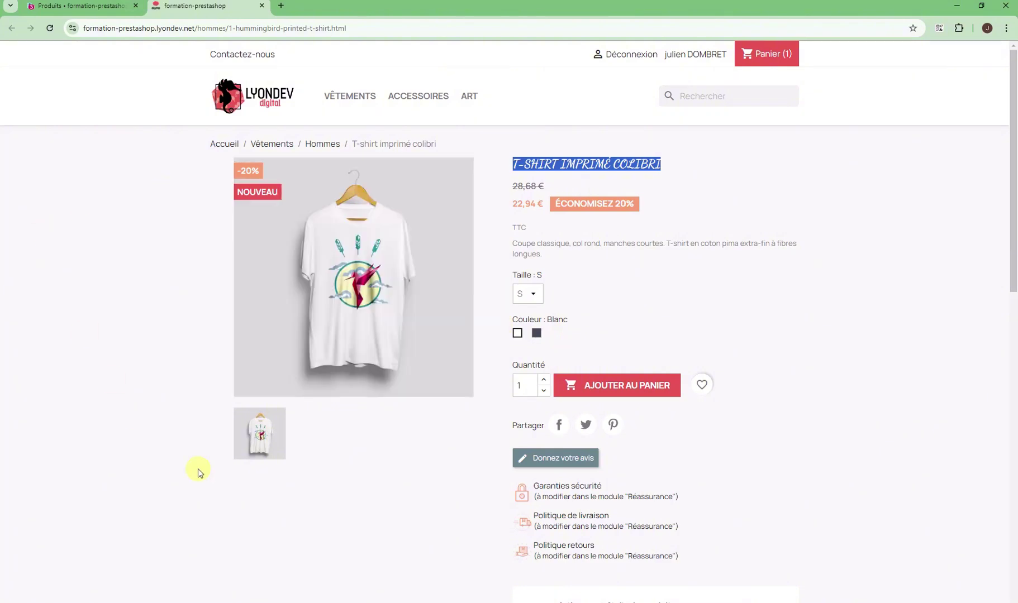
{"action": "left_click", "coordinate": [104, 4]}
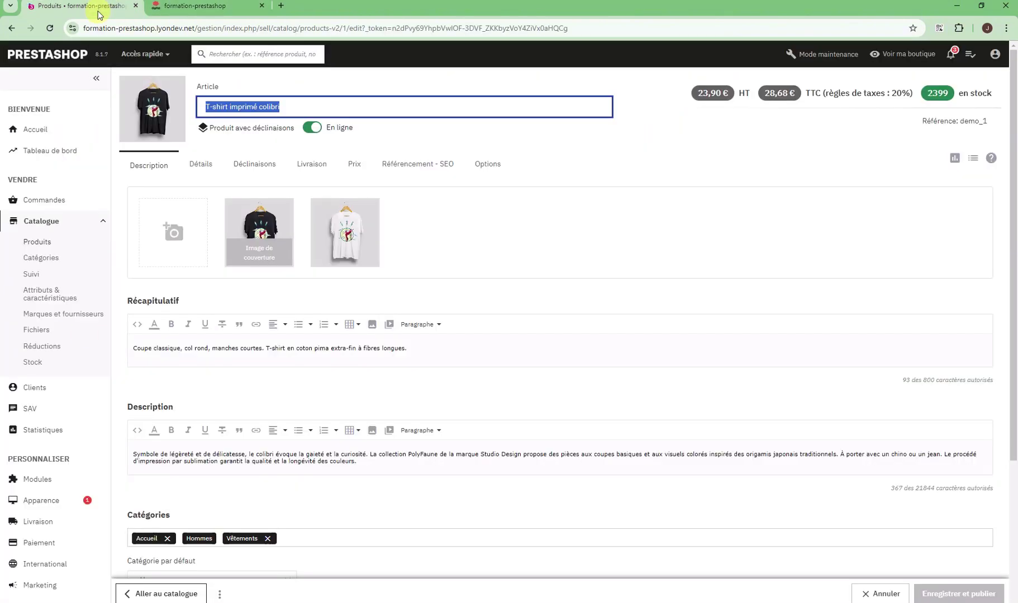
{"action": "left_click", "coordinate": [189, 6]}
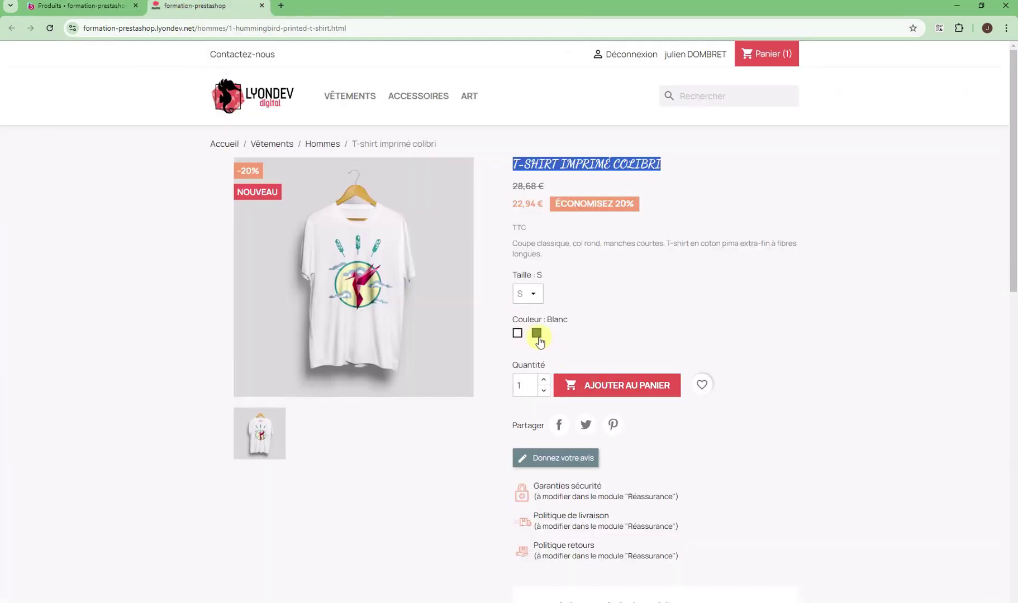
Compare the Blanc and Noir colour variants of the T-shirt on the shop page and check which sizes are offered.
{"action": "left_click", "coordinate": [536, 335]}
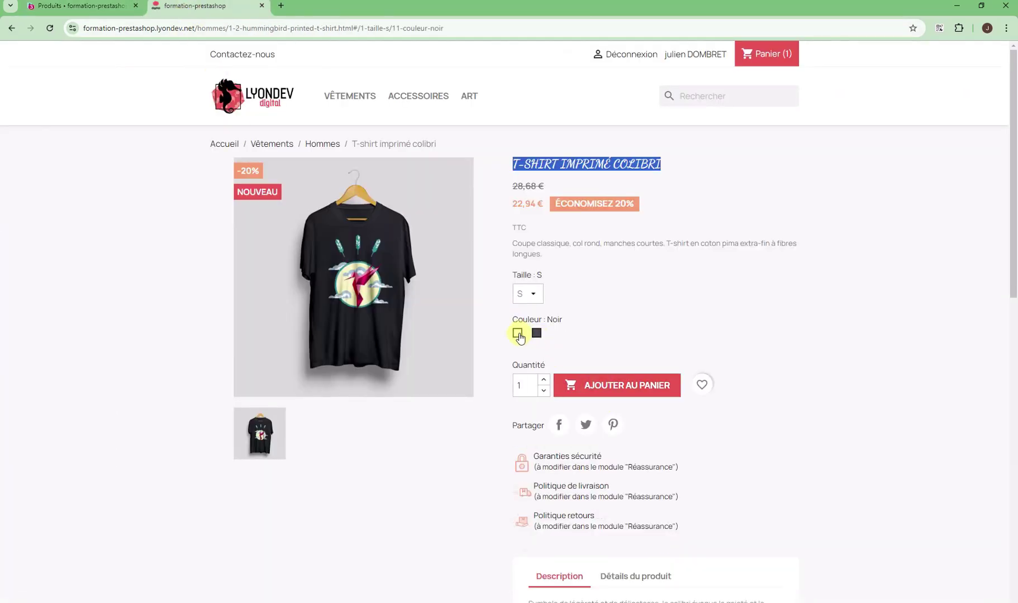
{"action": "left_click", "coordinate": [517, 335]}
{"action": "left_click", "coordinate": [537, 334]}
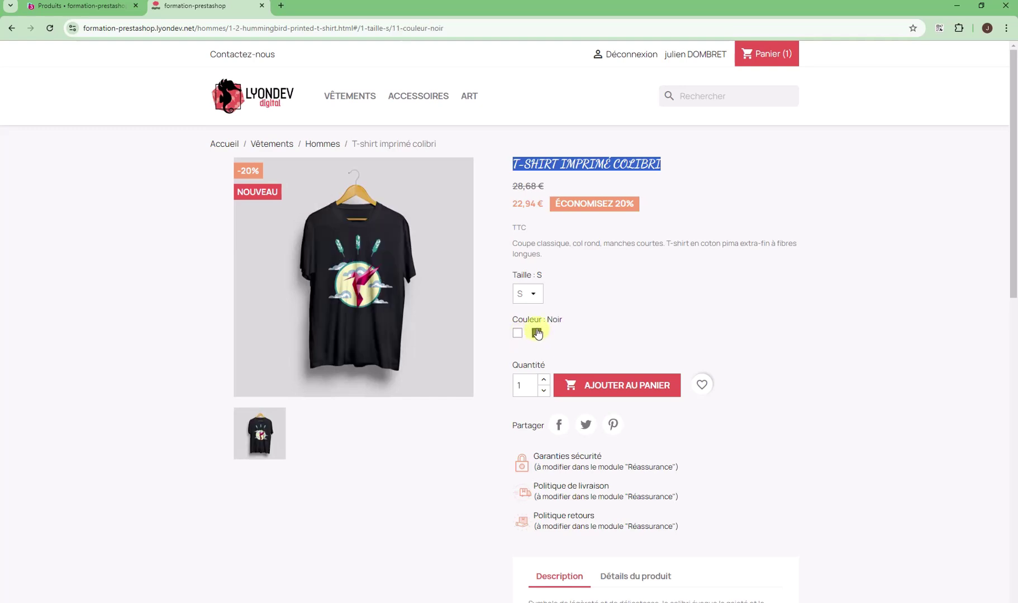
{"action": "left_click", "coordinate": [527, 294]}
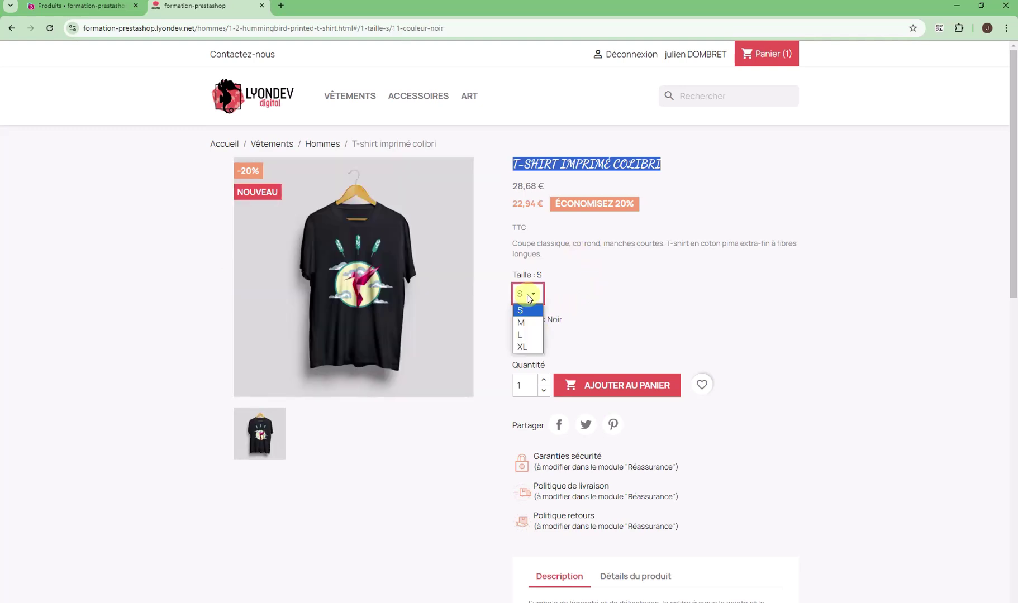
{"action": "left_click", "coordinate": [578, 295]}
{"action": "left_click", "coordinate": [517, 335]}
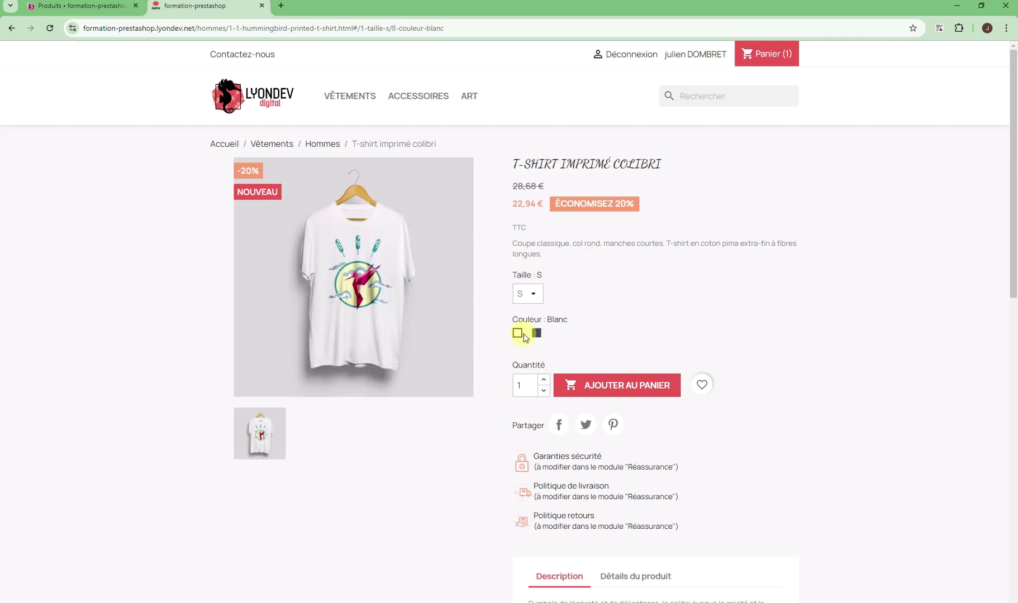
{"action": "left_click", "coordinate": [537, 334]}
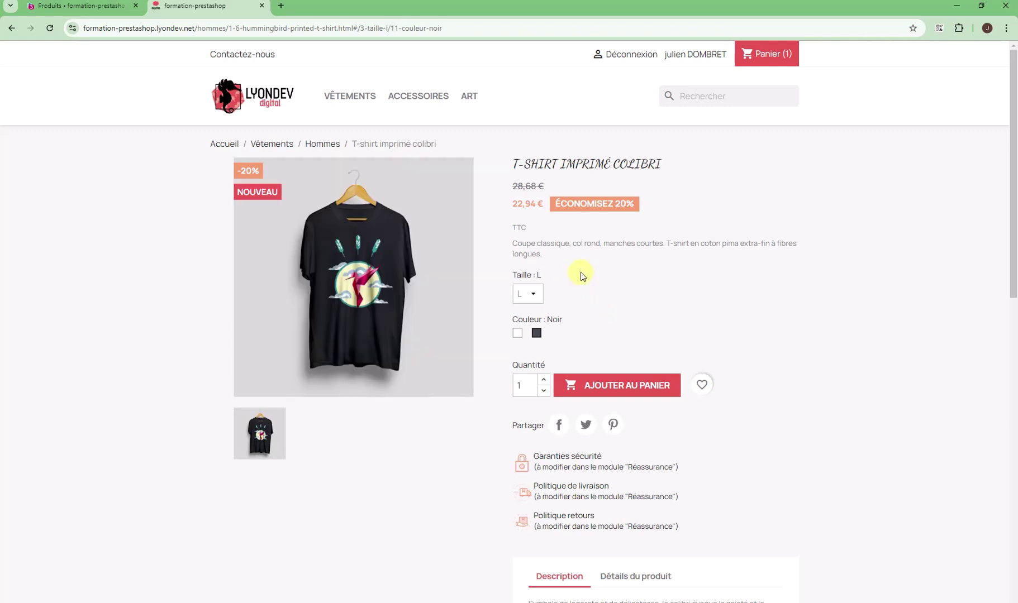
Display the T-shirt in size M on the shop page and compare its Blanc and Noir variants.
{"action": "left_click", "coordinate": [528, 294]}
{"action": "left_click", "coordinate": [527, 320]}
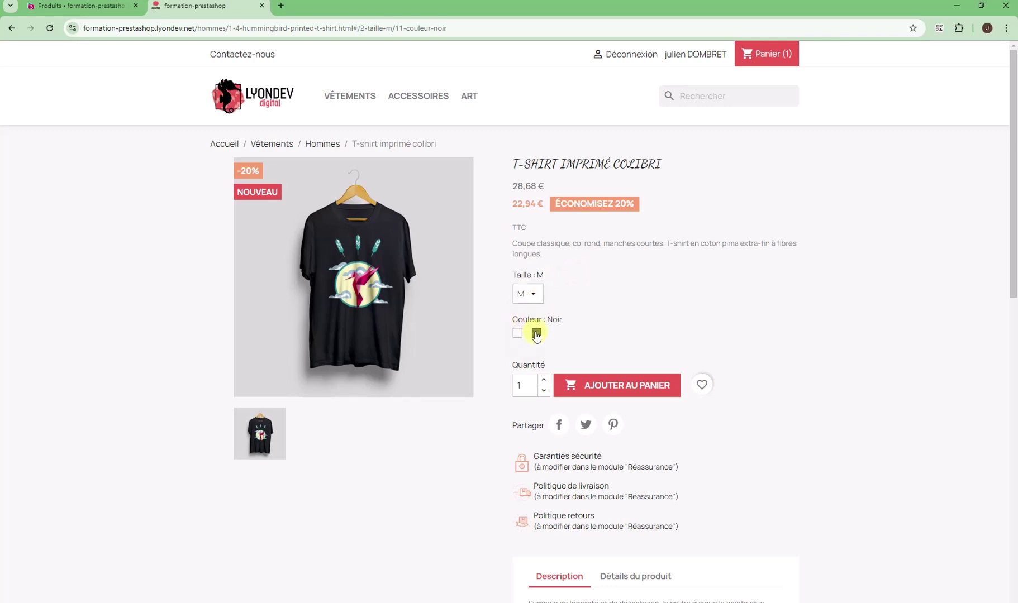
{"action": "left_click", "coordinate": [518, 333]}
{"action": "left_click", "coordinate": [630, 396]}
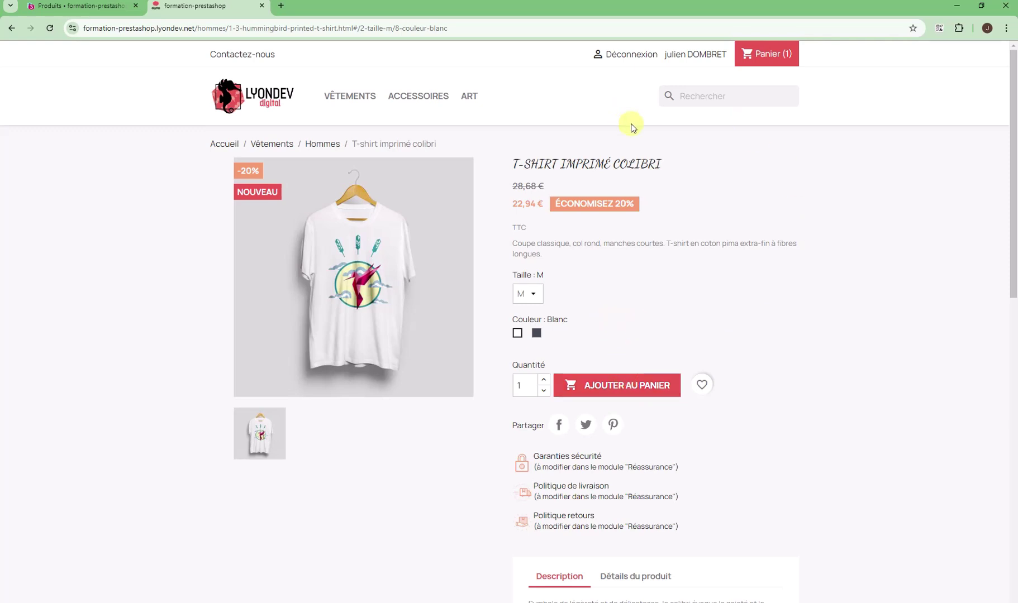
{"action": "left_click", "coordinate": [537, 334]}
{"action": "left_click", "coordinate": [517, 333]}
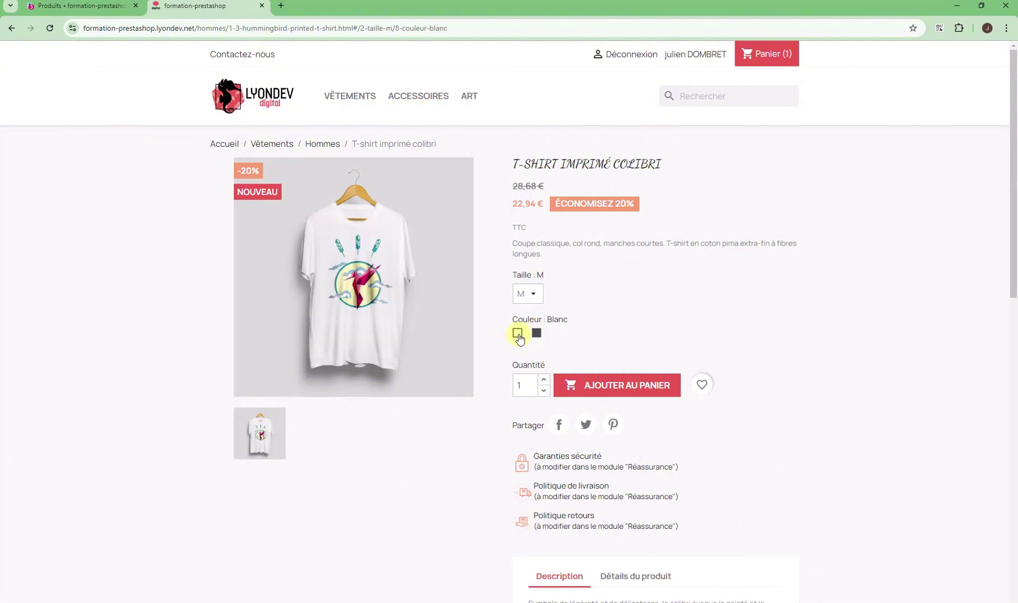
{"action": "left_click", "coordinate": [536, 334]}
Display the Noir T-shirt in size L and review the list of sizes again.
{"action": "left_click", "coordinate": [527, 294]}
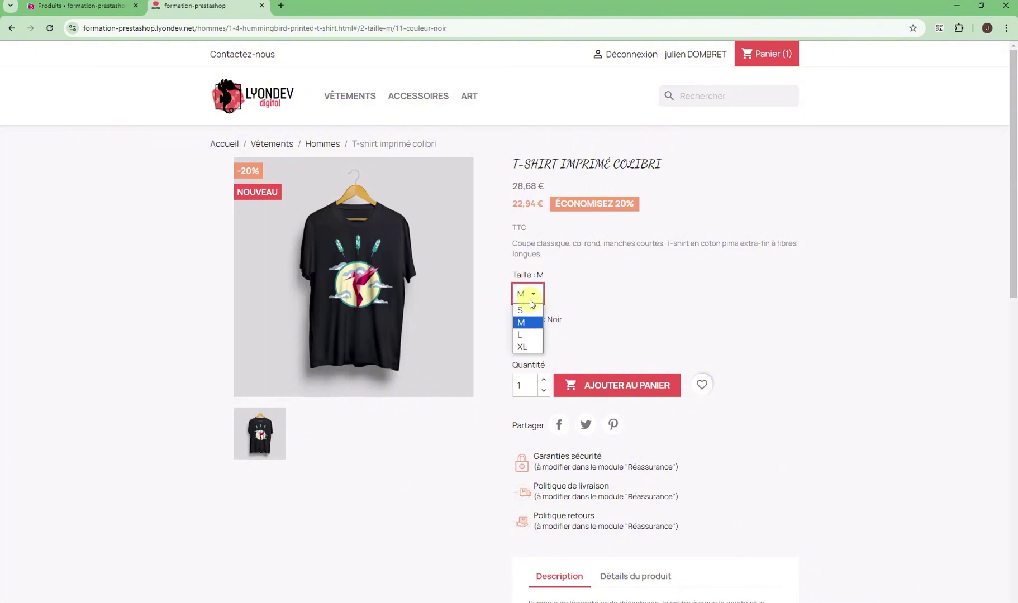
{"action": "left_click", "coordinate": [531, 338]}
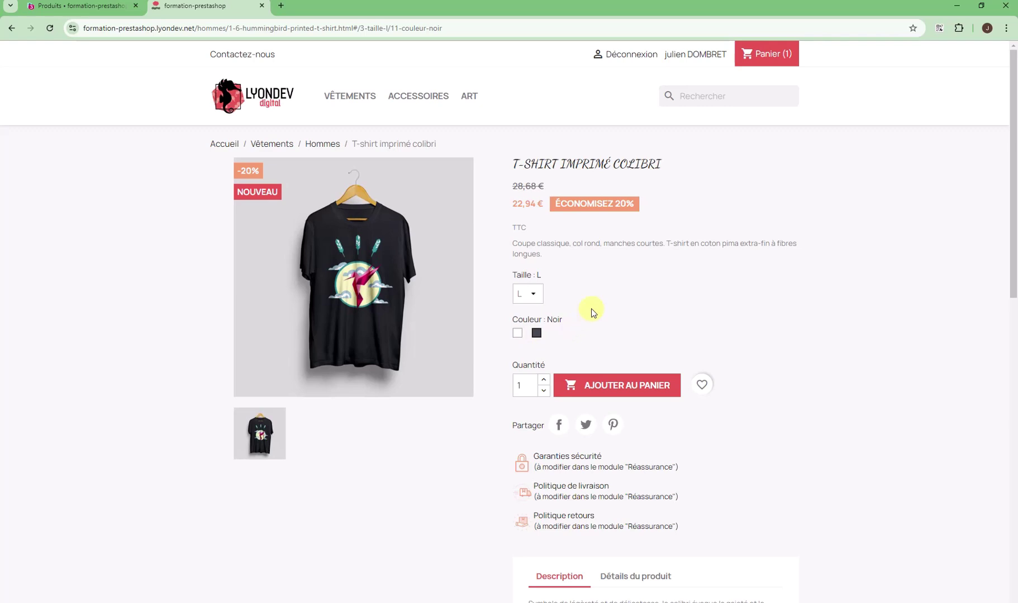
{"action": "left_click", "coordinate": [526, 294]}
{"action": "left_click", "coordinate": [641, 296]}
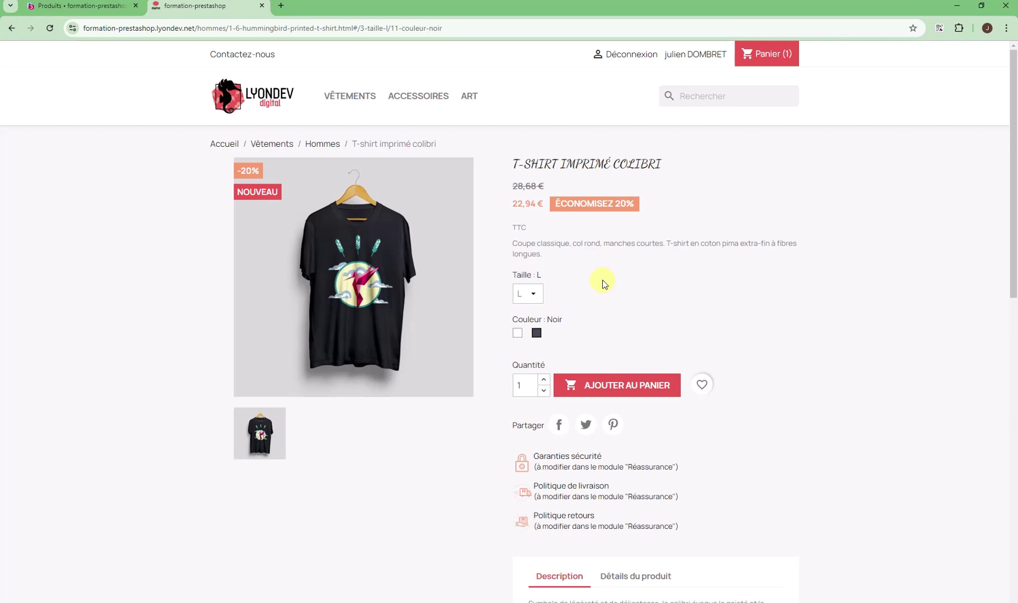
Return to the product's back-office form and review the available product types without changing the type.
{"action": "left_click", "coordinate": [81, 7]}
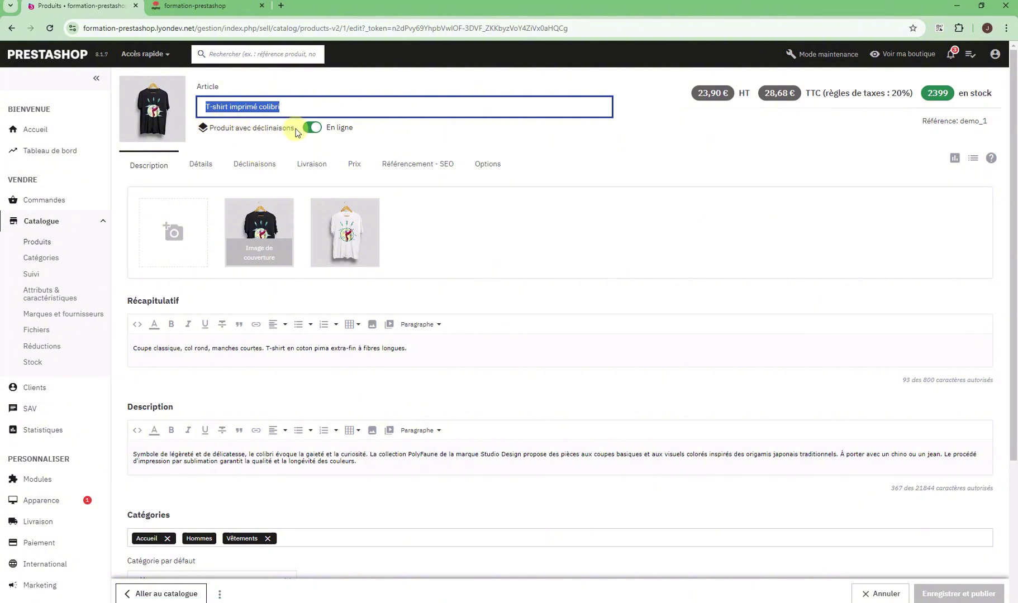
{"action": "left_click", "coordinate": [229, 11]}
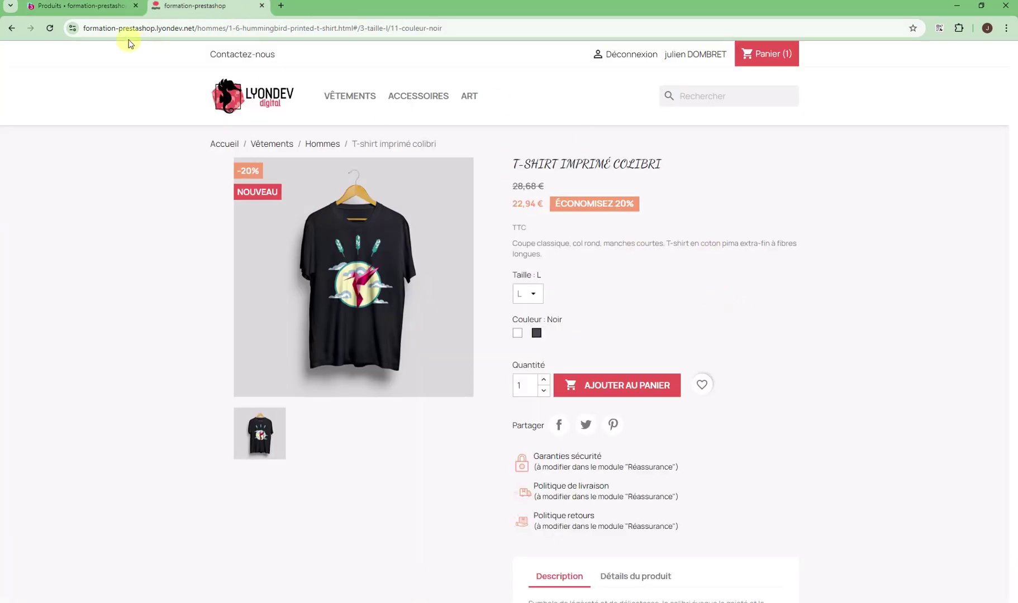
{"action": "left_click", "coordinate": [84, 7]}
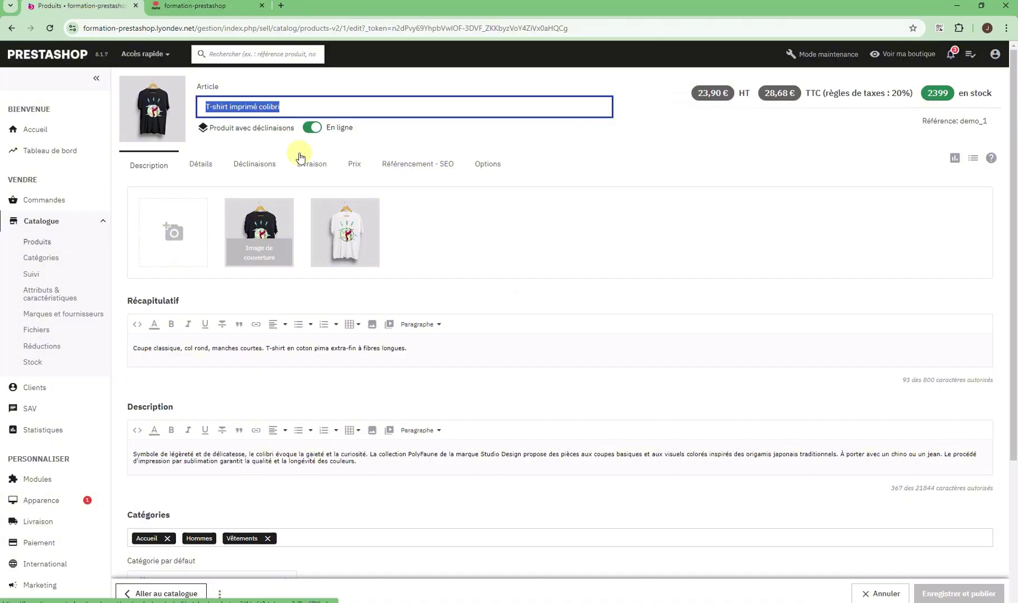
{"action": "left_click", "coordinate": [249, 129]}
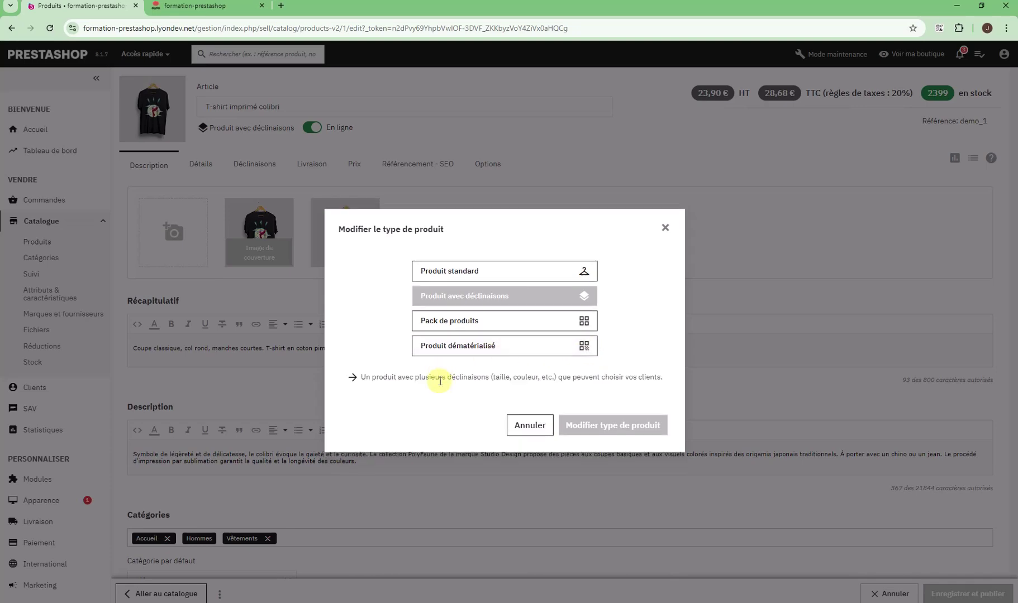
{"action": "left_click", "coordinate": [525, 424]}
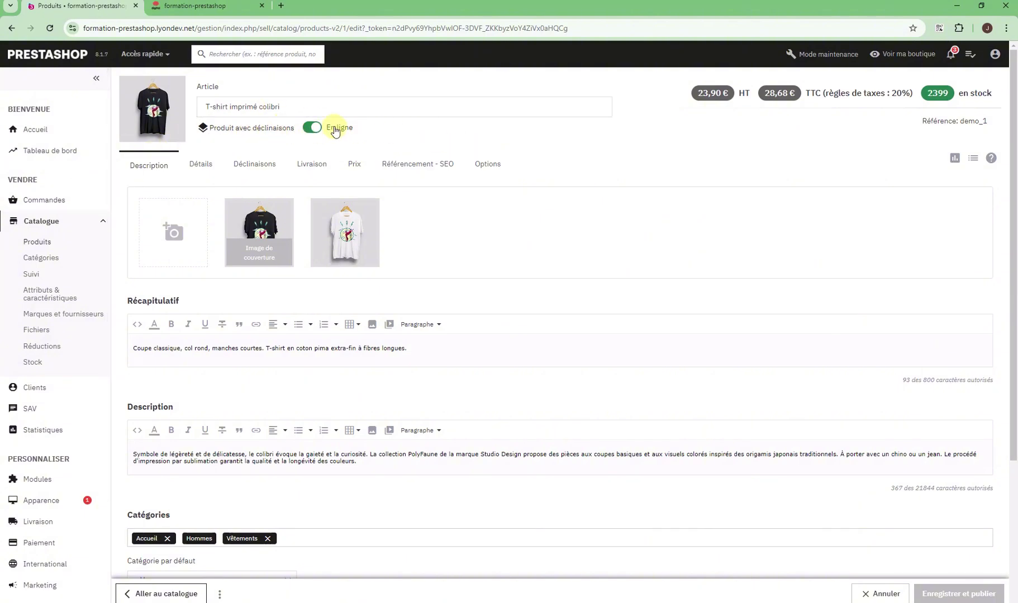
Set the product offline and back online, and look at its additional product actions.
{"action": "left_click", "coordinate": [314, 128]}
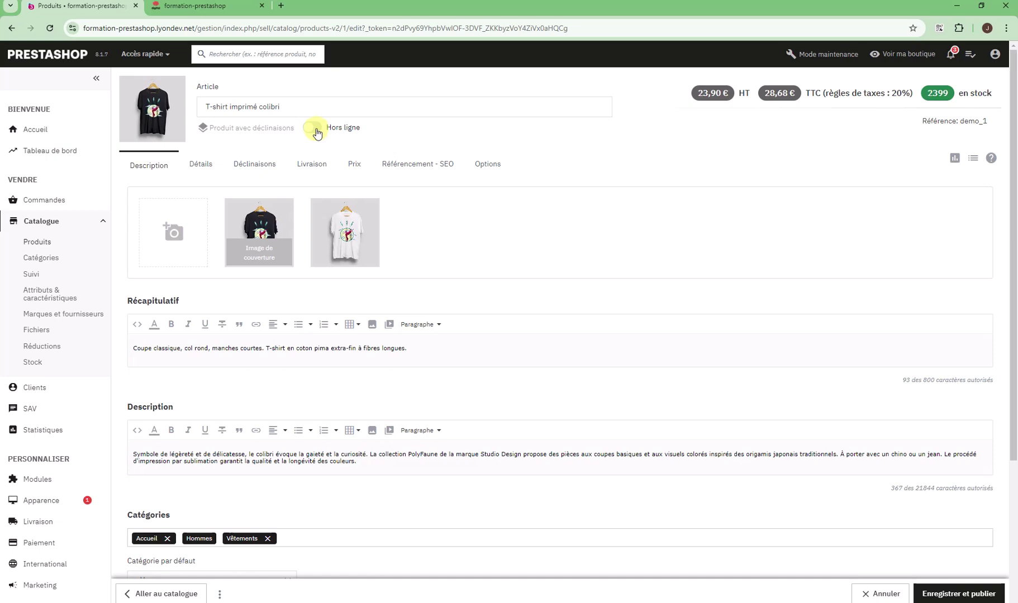
{"action": "left_click", "coordinate": [314, 130]}
{"action": "scroll", "coordinate": [393, 531], "scroll_direction": "down", "scroll_amount": 3}
{"action": "scroll", "coordinate": [443, 516], "scroll_direction": "up", "scroll_amount": 3}
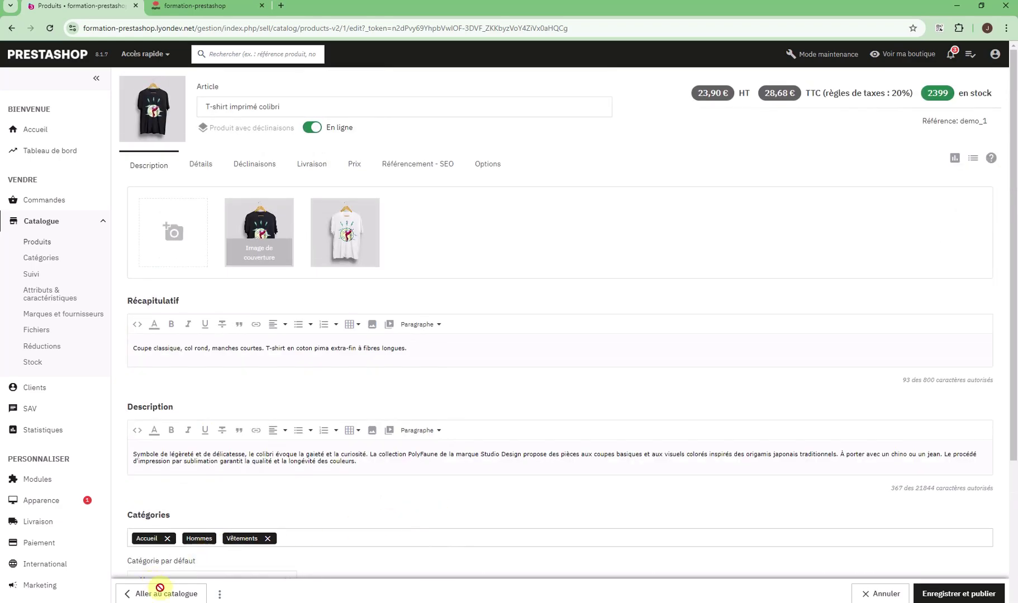
{"action": "left_click", "coordinate": [220, 595]}
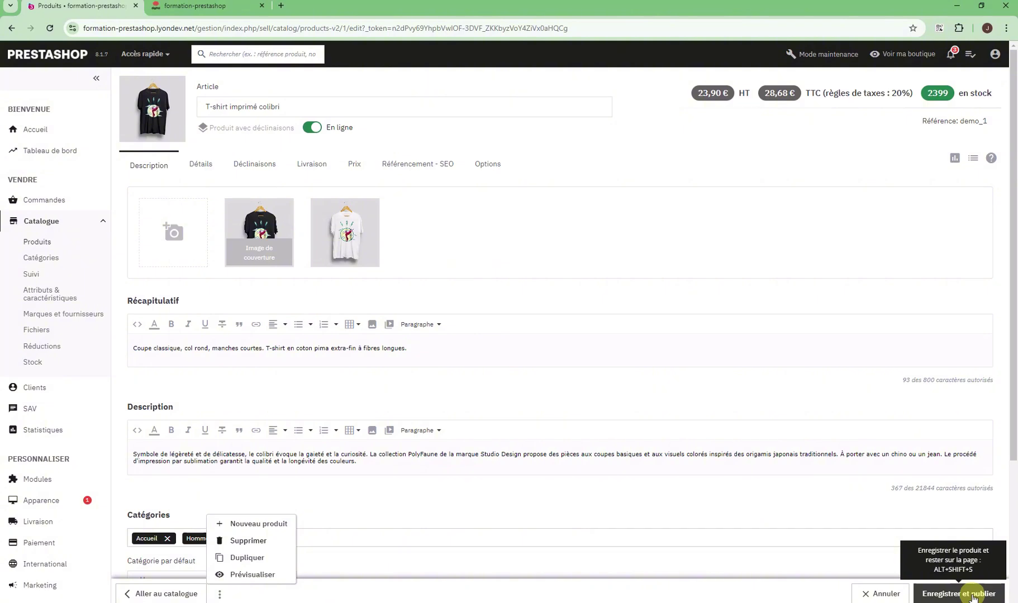
Rename the product to "T-shirt imprimé colibri2", then save and publish it.
{"action": "left_click", "coordinate": [337, 110]}
{"action": "type", "text": "2"}
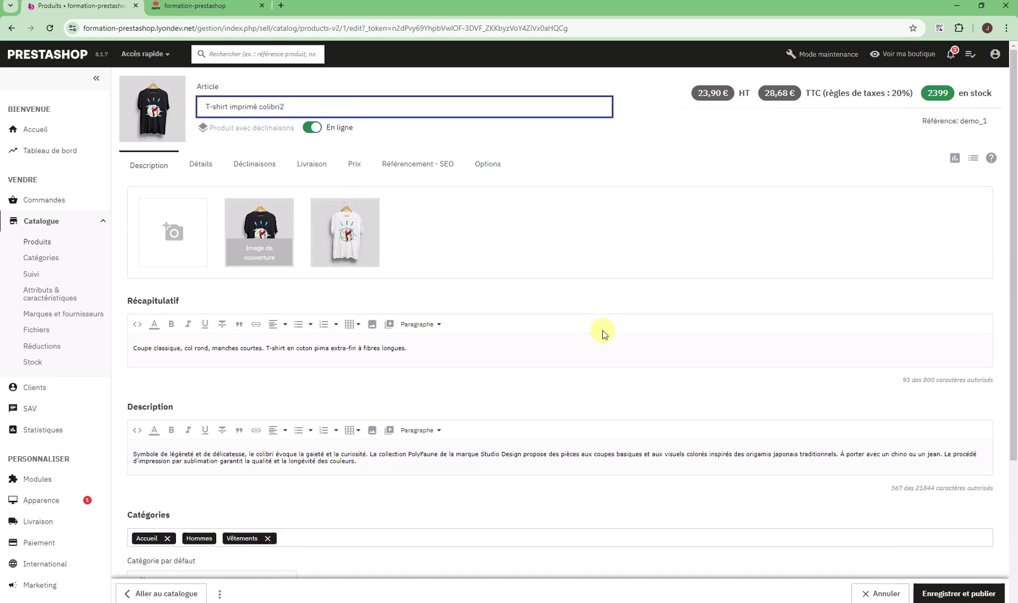
{"action": "left_click", "coordinate": [939, 596]}
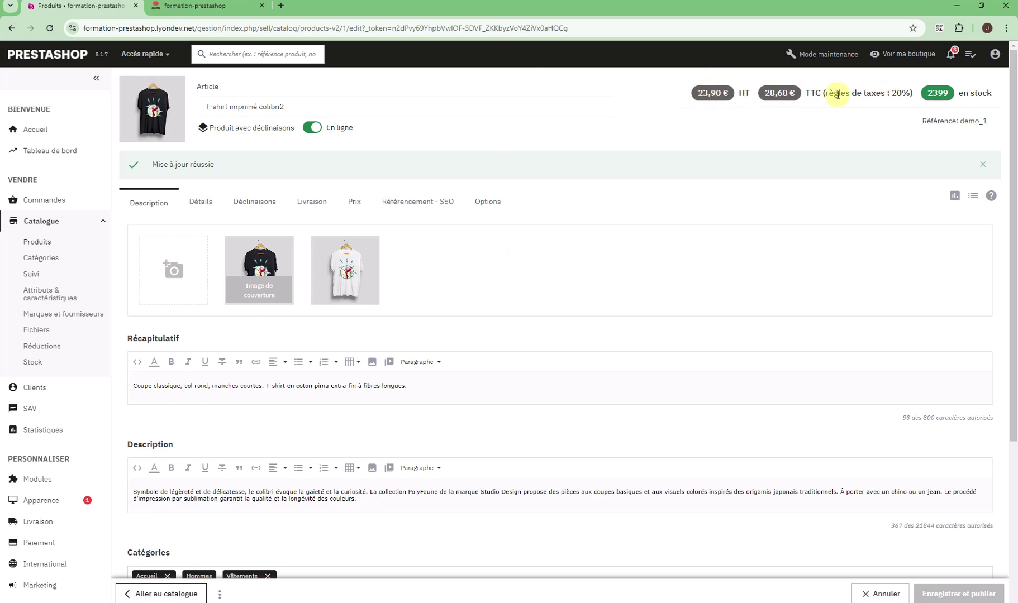
Examine the tax rule and stock quantity in the product's header summary.
{"action": "left_click_drag", "start_coordinate": [833, 93], "coordinate": [998, 101]}
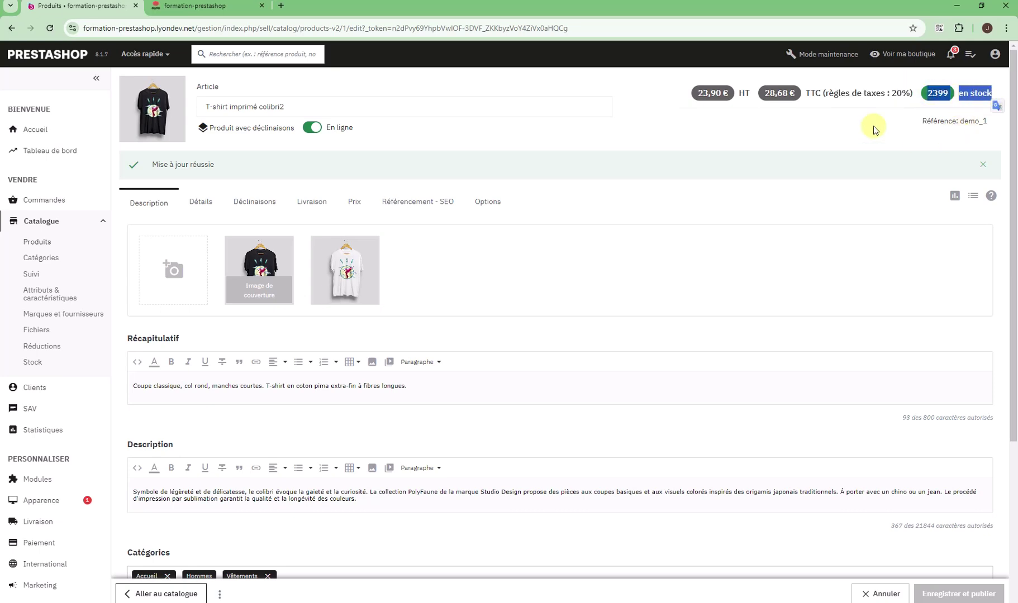
Examine the product name field and the product reference in the form's header.
{"action": "left_click", "coordinate": [648, 131]}
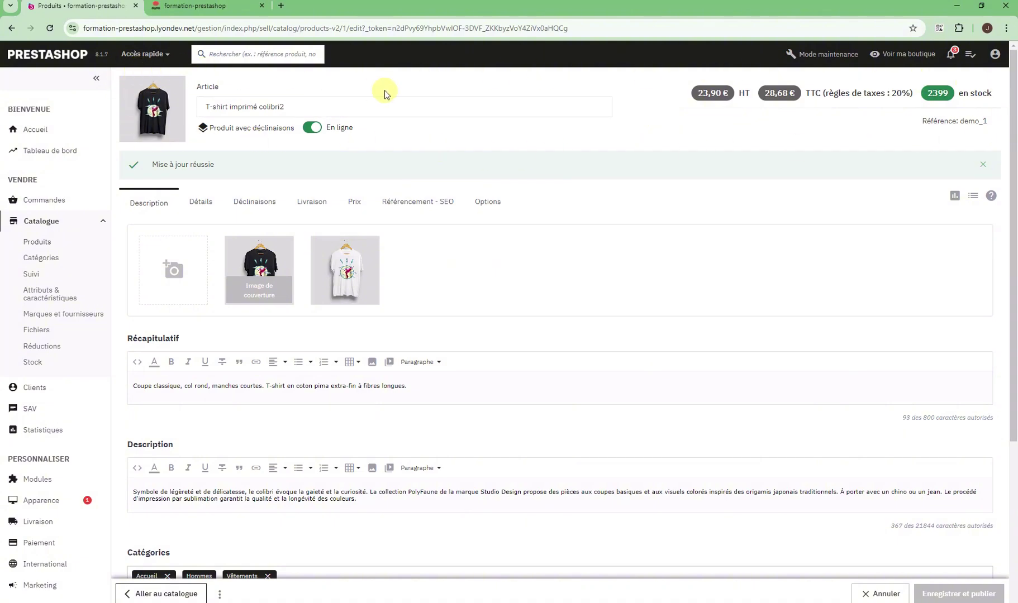
{"action": "left_click", "coordinate": [314, 102]}
{"action": "double_click", "coordinate": [315, 102]}
{"action": "left_click_drag", "start_coordinate": [226, 85], "coordinate": [393, 135]}
{"action": "left_click_drag", "start_coordinate": [958, 122], "coordinate": [989, 126]}
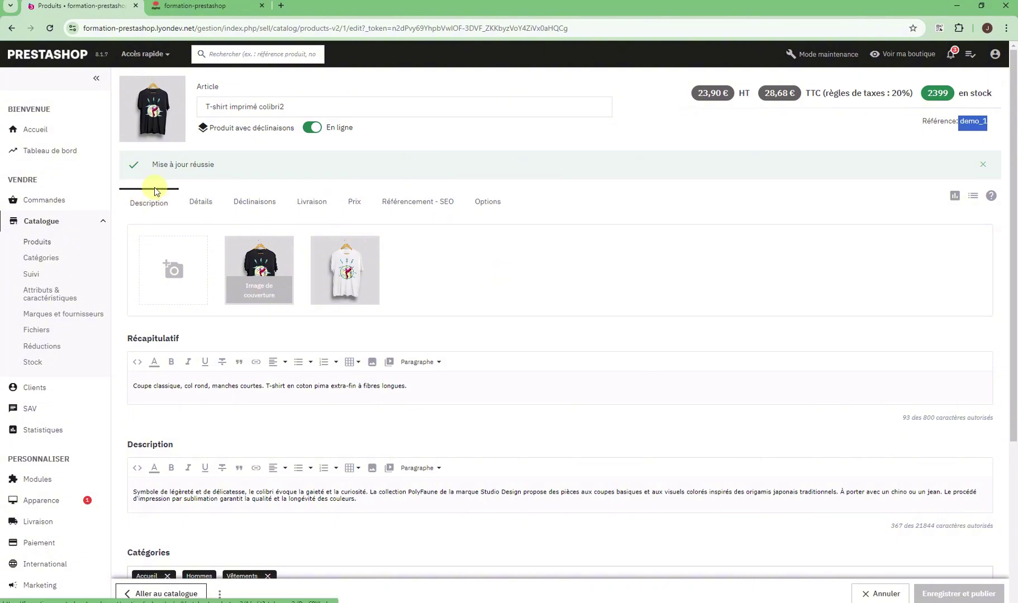
Look through the product form's Détails, Déclinaisons, Prix, Référencement - SEO and Options sections, and return to Description.
{"action": "left_click", "coordinate": [207, 204]}
{"action": "left_click", "coordinate": [257, 203]}
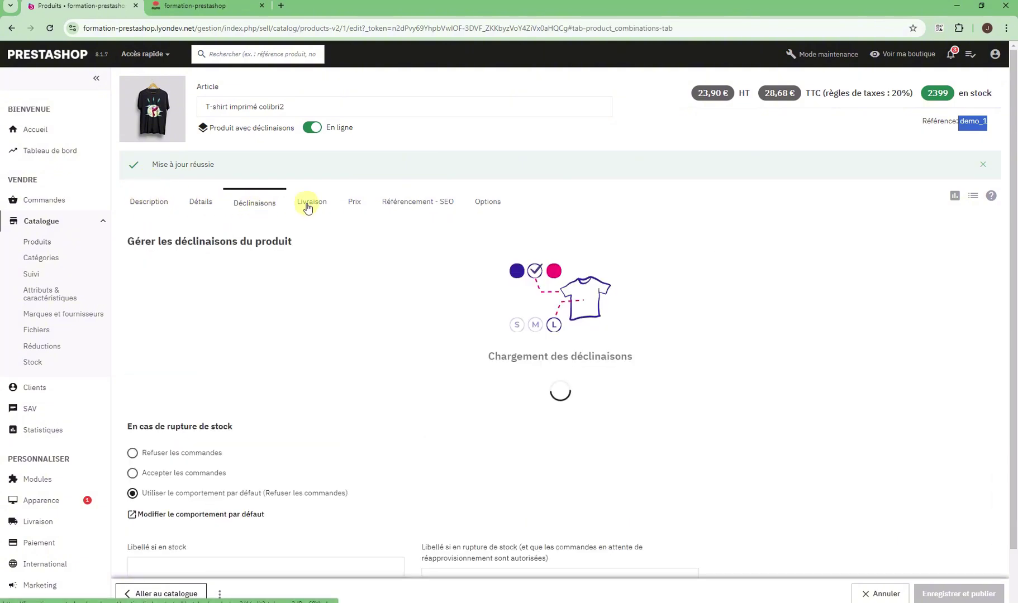
{"action": "left_click", "coordinate": [360, 204]}
{"action": "left_click", "coordinate": [422, 203]}
{"action": "left_click", "coordinate": [475, 206]}
{"action": "left_click", "coordinate": [151, 202]}
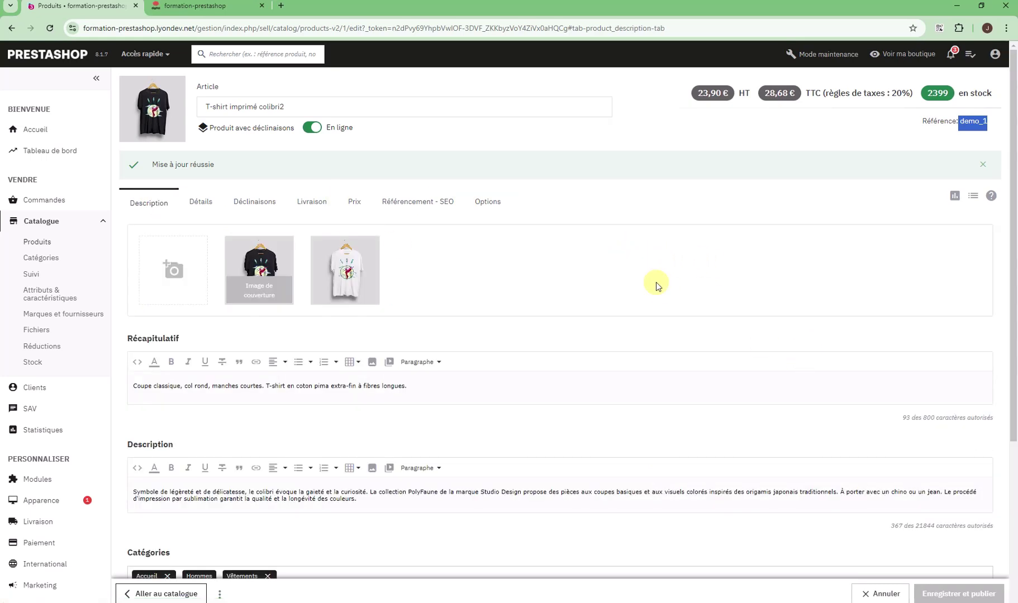
Open the file chooser for adding a product image and cancel it without choosing a file.
{"action": "scroll", "coordinate": [147, 208], "scroll_direction": "down", "scroll_amount": 1}
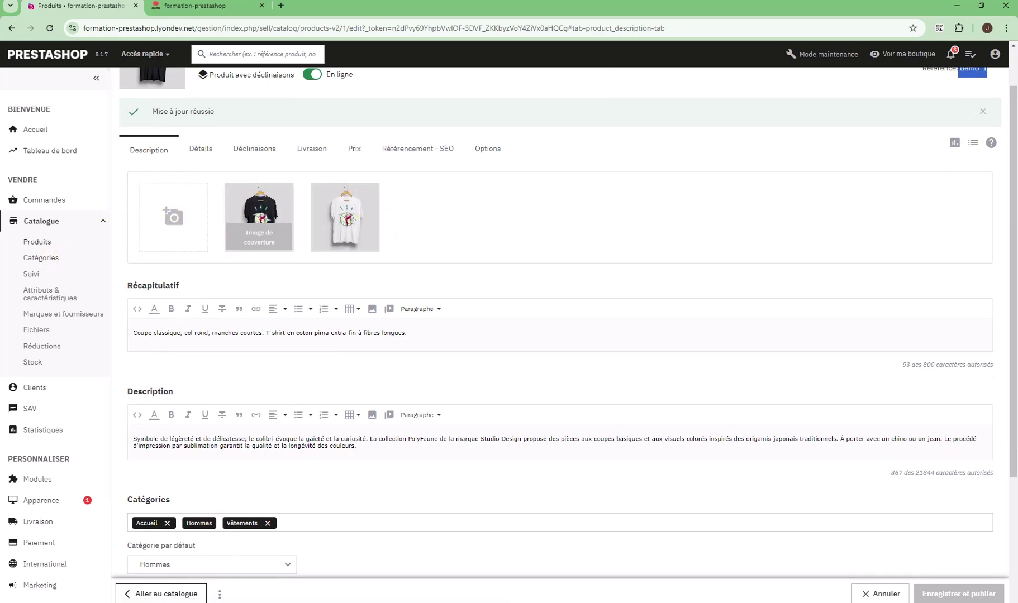
{"action": "left_click_drag", "start_coordinate": [0, 200], "coordinate": [0, 221]}
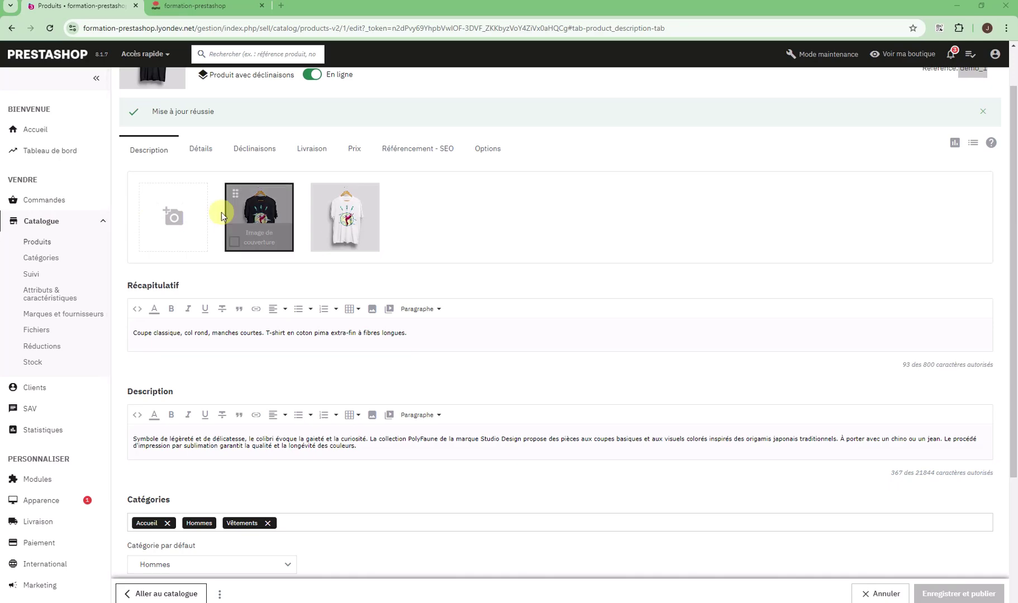
{"action": "left_click", "coordinate": [162, 202]}
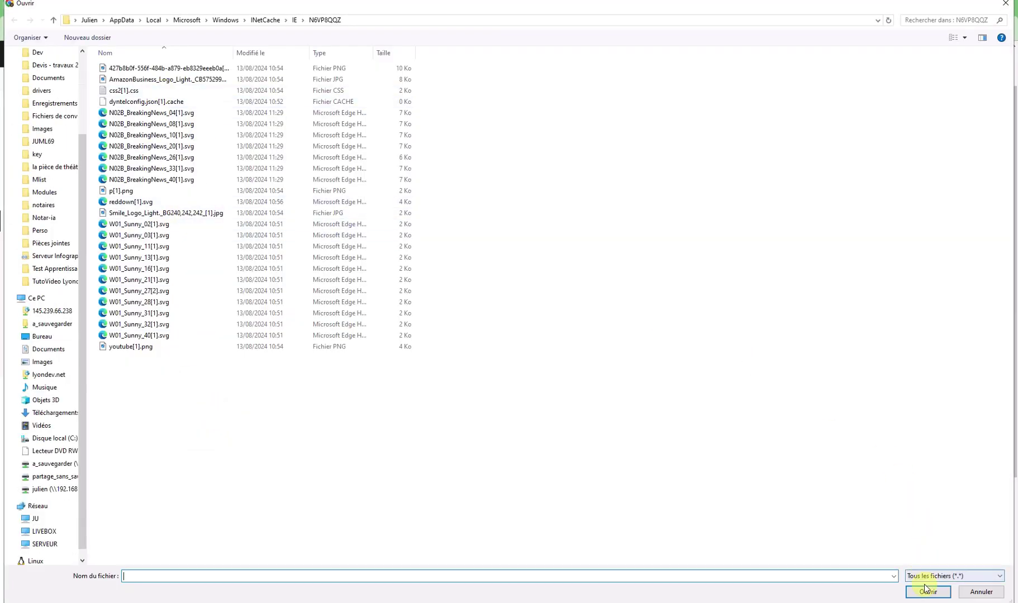
{"action": "left_click", "coordinate": [980, 591]}
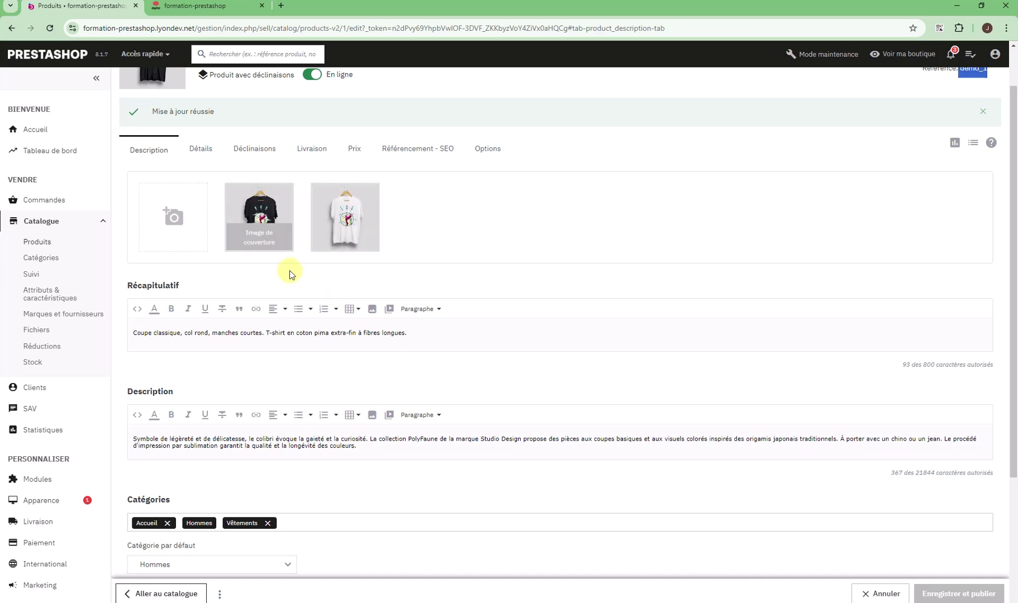
Compare the settings of the black and white T-shirt images, leaving the black one selected, and check the shop's product page images.
{"action": "left_click", "coordinate": [264, 209]}
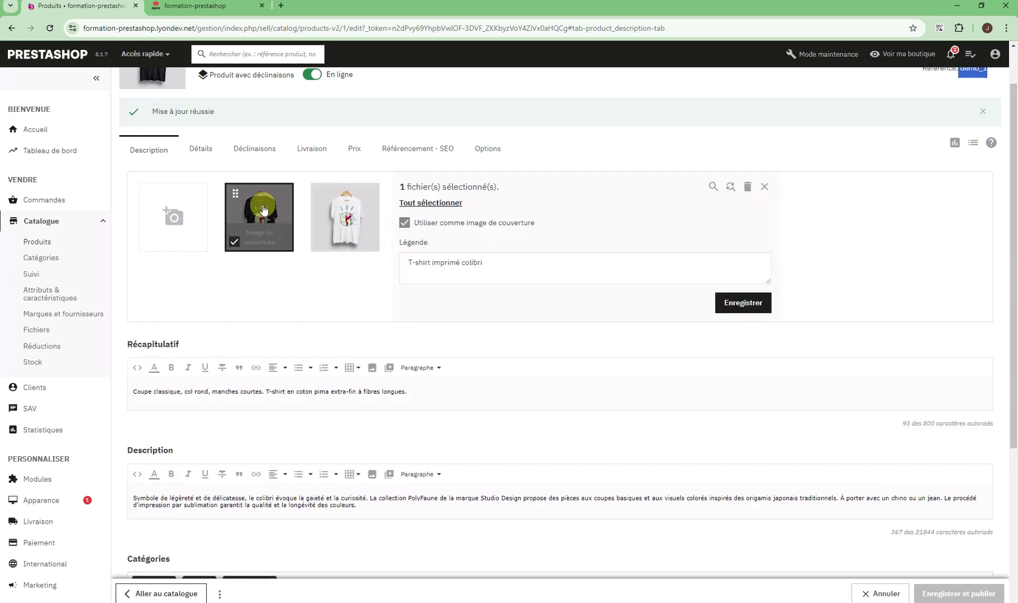
{"action": "left_click", "coordinate": [330, 206]}
{"action": "left_click", "coordinate": [271, 211]}
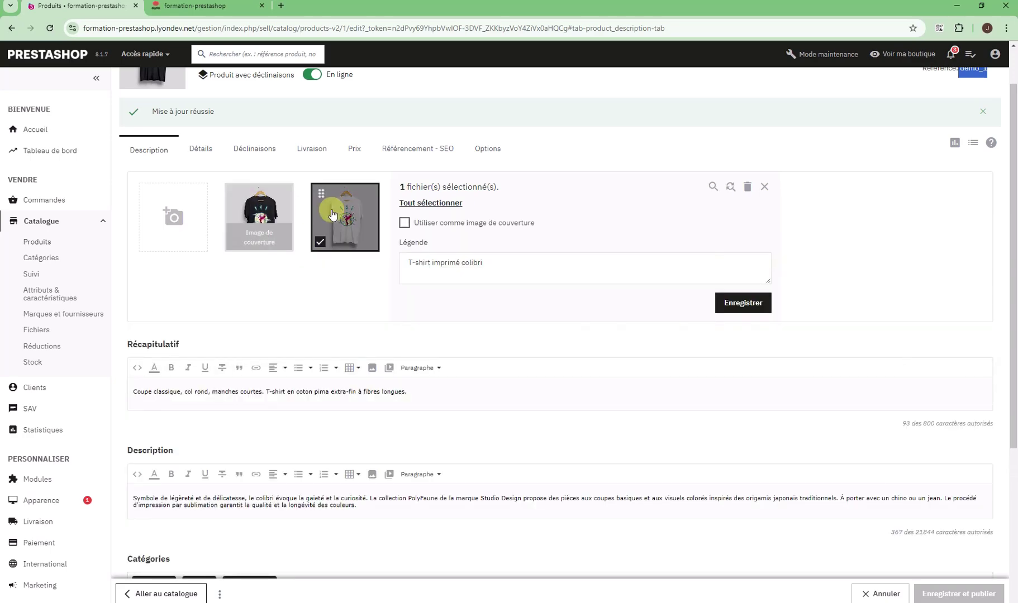
{"action": "left_click", "coordinate": [331, 212]}
{"action": "left_click", "coordinate": [285, 217]}
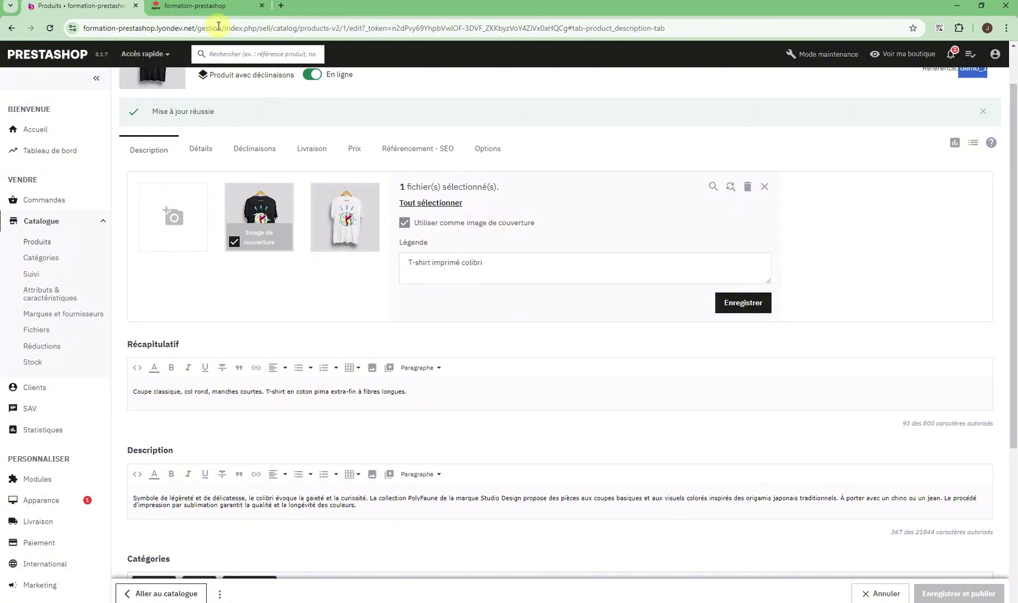
{"action": "left_click", "coordinate": [208, 8]}
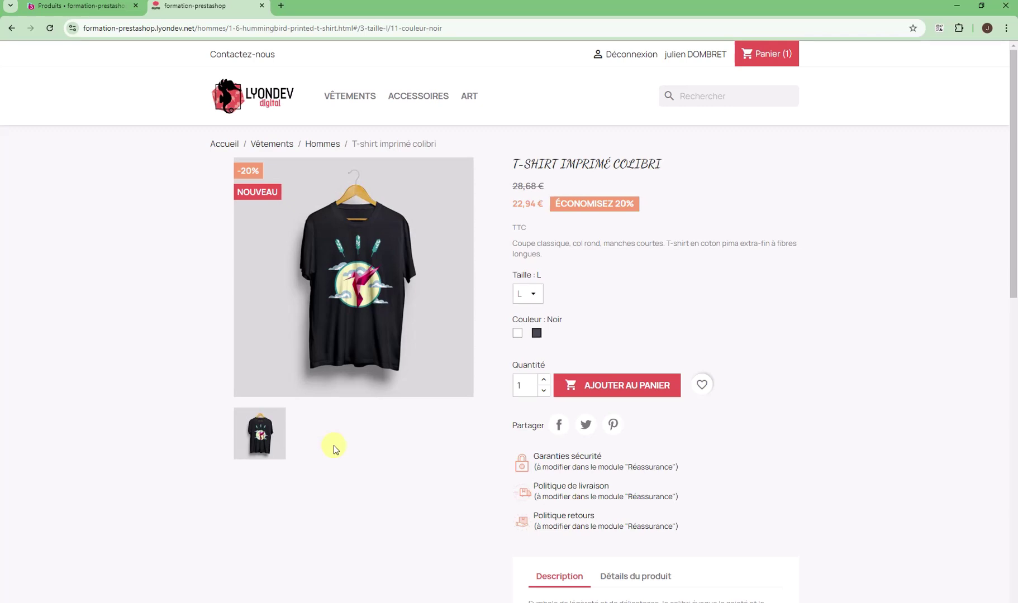
{"action": "left_click", "coordinate": [105, 14]}
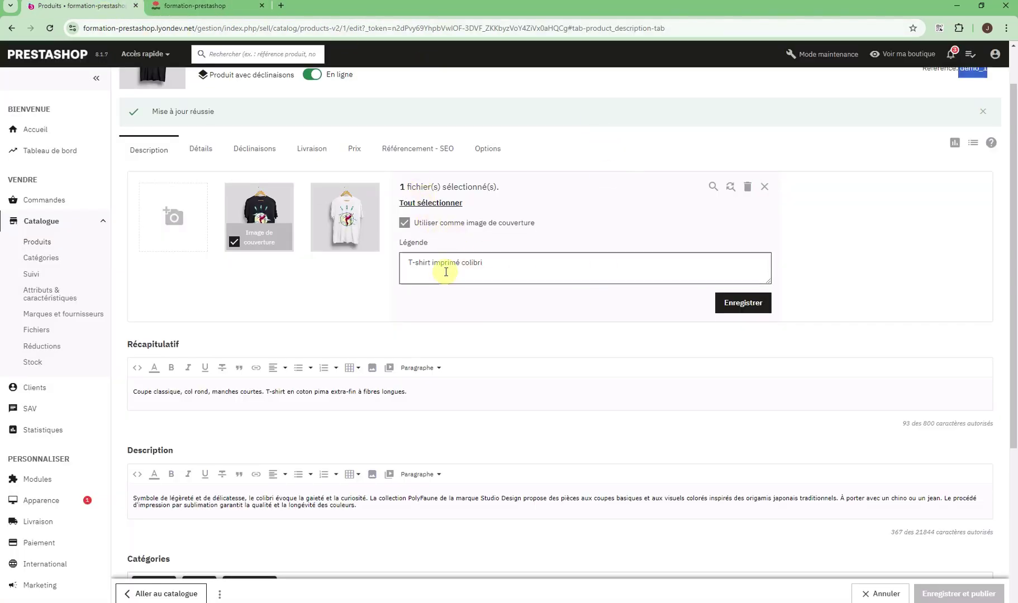
Examine the cover image's caption without changing it, view the image enlarged and close the preview.
{"action": "left_click_drag", "start_coordinate": [522, 265], "coordinate": [427, 261]}
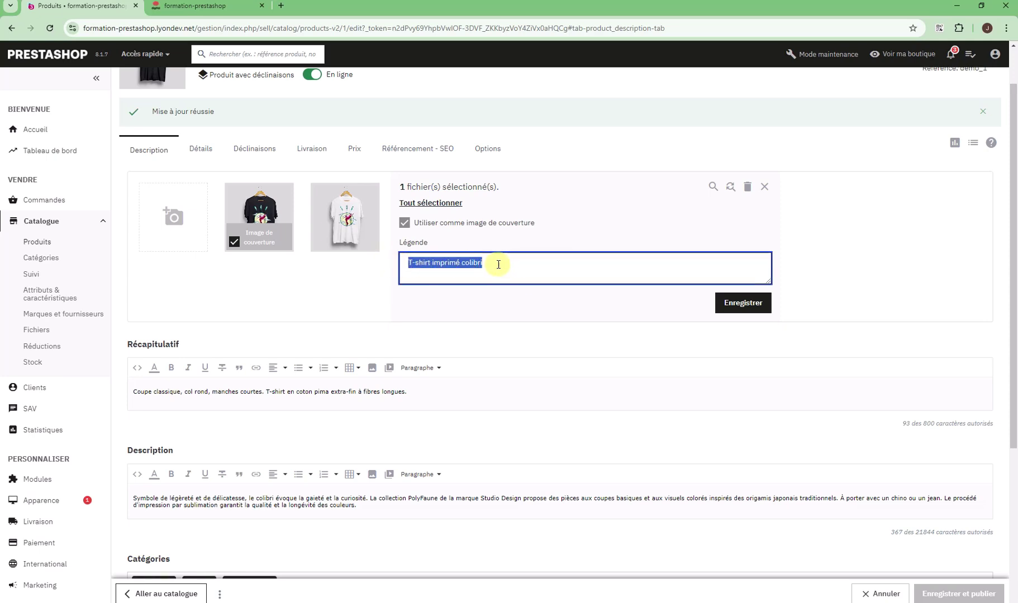
{"action": "triple_click", "coordinate": [497, 263]}
{"action": "left_click", "coordinate": [522, 263]}
{"action": "triple_click", "coordinate": [466, 263]}
{"action": "left_click_drag", "start_coordinate": [530, 267], "coordinate": [384, 272]}
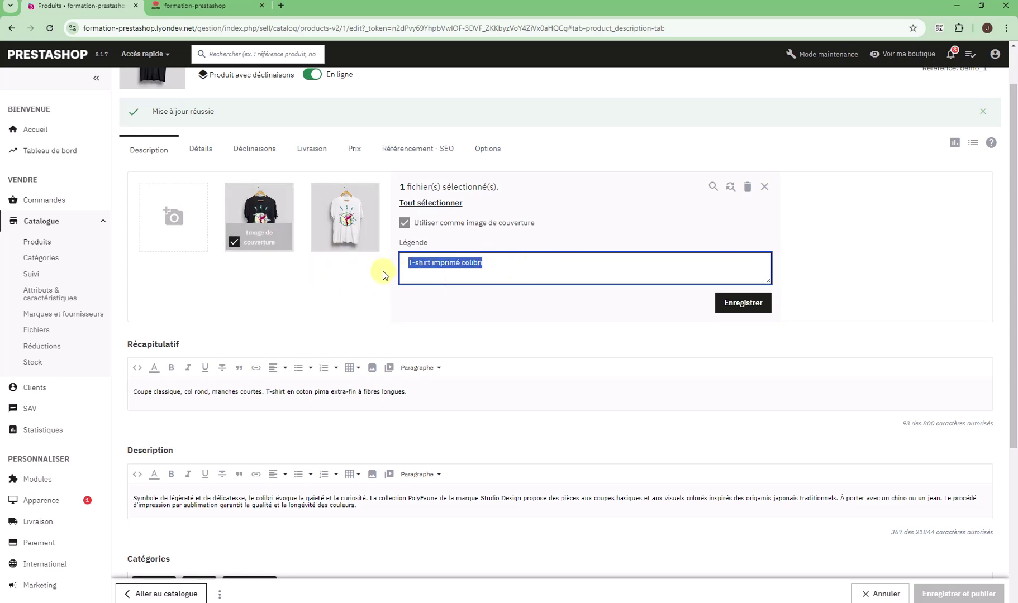
{"action": "left_click_drag", "start_coordinate": [519, 264], "coordinate": [389, 270]}
{"action": "left_click_drag", "start_coordinate": [532, 265], "coordinate": [377, 268]}
{"action": "left_click", "coordinate": [346, 293]}
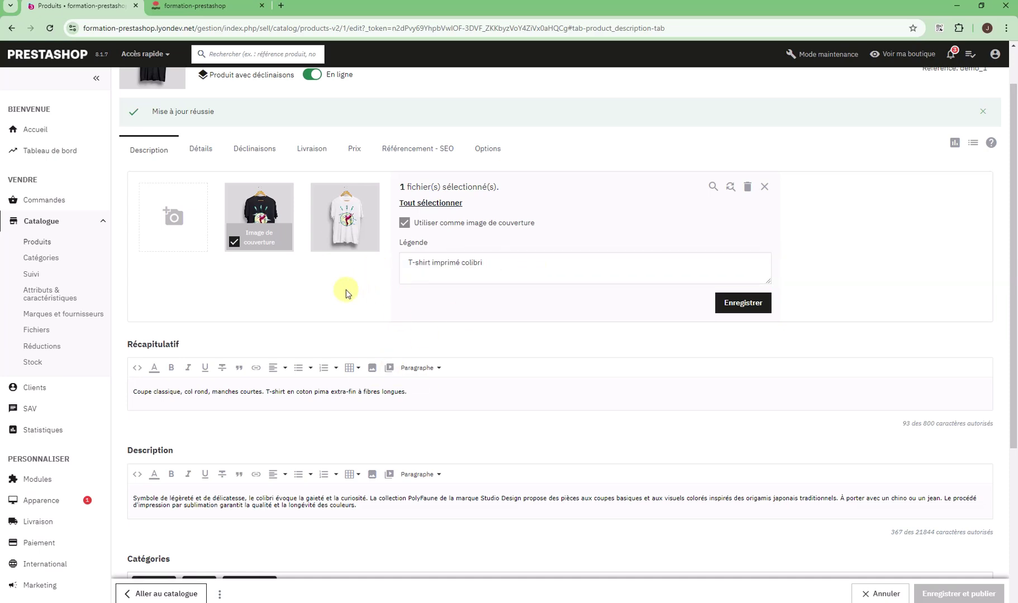
{"action": "left_click", "coordinate": [501, 267]}
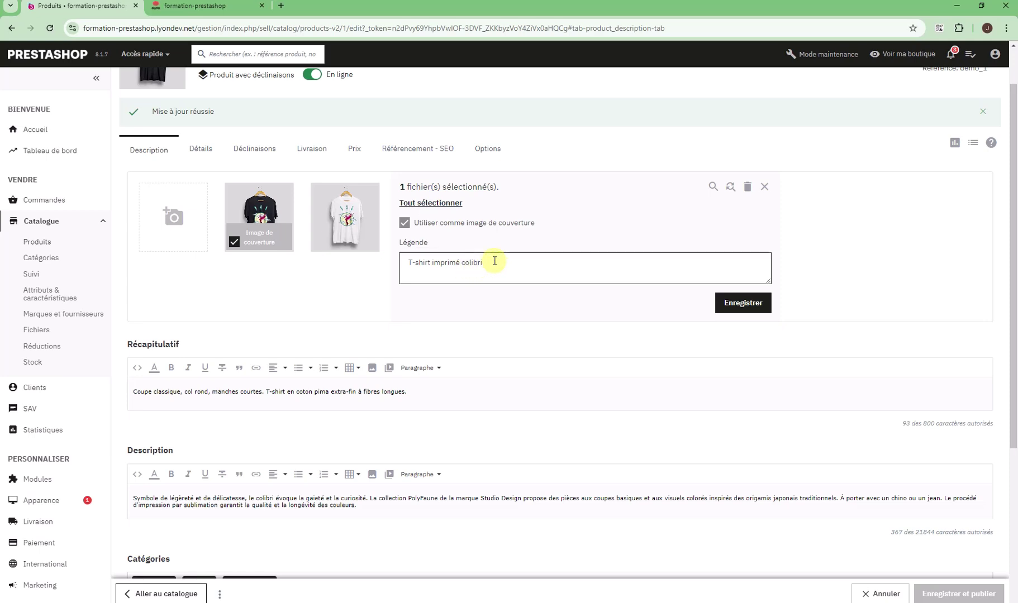
{"action": "left_click_drag", "start_coordinate": [495, 261], "coordinate": [352, 390]}
{"action": "left_click", "coordinate": [348, 315]}
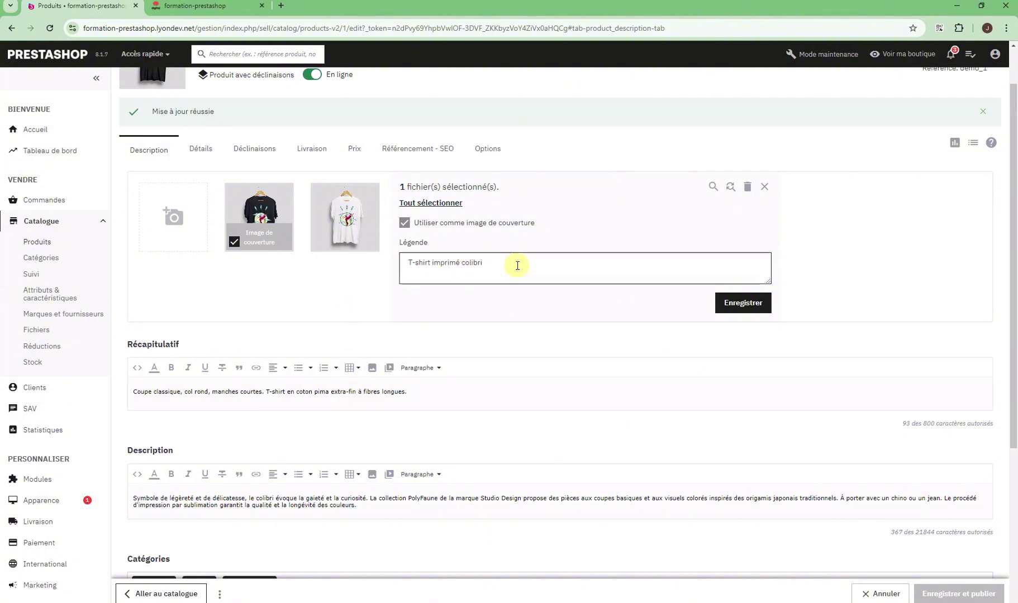
{"action": "left_click_drag", "start_coordinate": [517, 265], "coordinate": [410, 261]}
{"action": "left_click_drag", "start_coordinate": [527, 266], "coordinate": [415, 265]}
{"action": "left_click", "coordinate": [296, 295]}
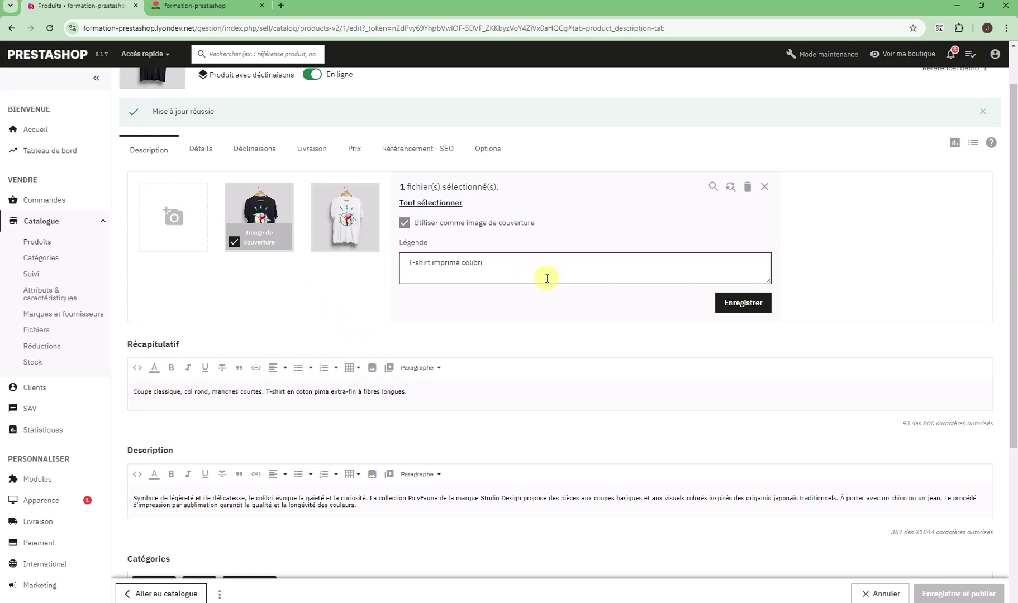
{"action": "left_click", "coordinate": [711, 187]}
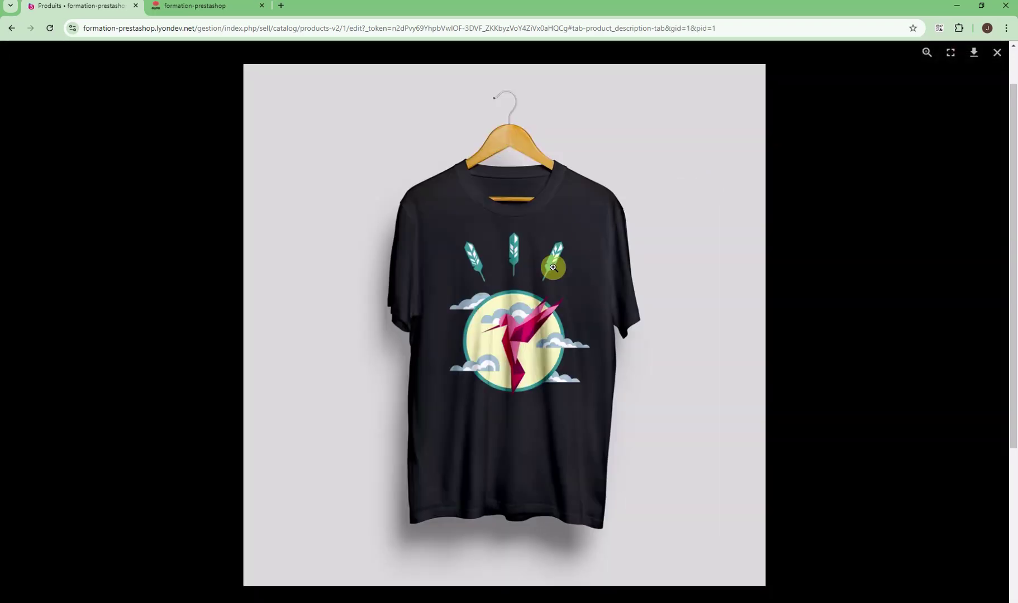
{"action": "left_click", "coordinate": [997, 52]}
Compare the product's Récapitulatif text with the short description on the shop's product page.
{"action": "scroll", "coordinate": [307, 272], "scroll_direction": "down", "scroll_amount": 2}
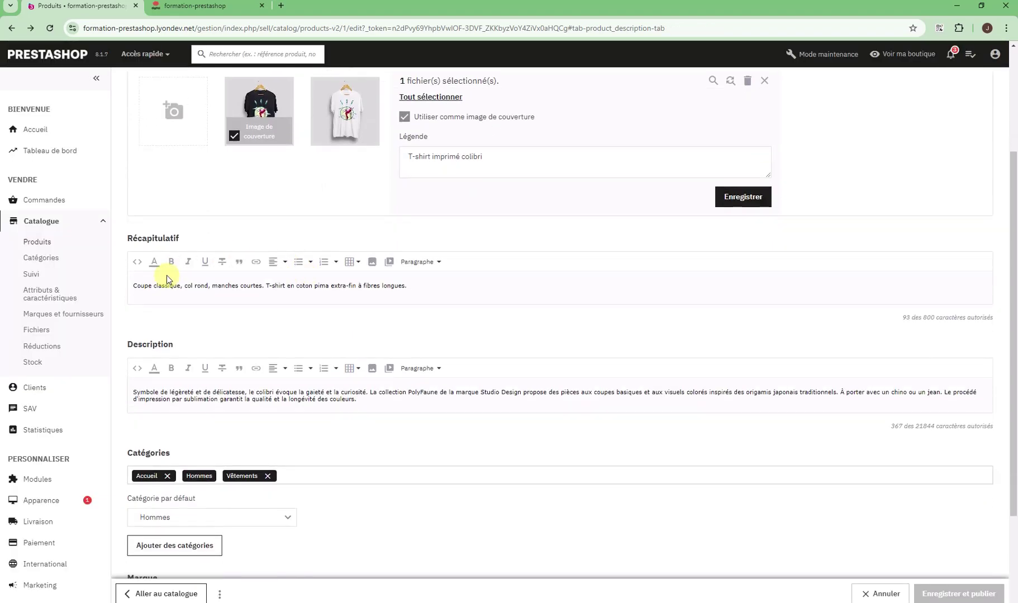
{"action": "left_click_drag", "start_coordinate": [137, 285], "coordinate": [440, 282]}
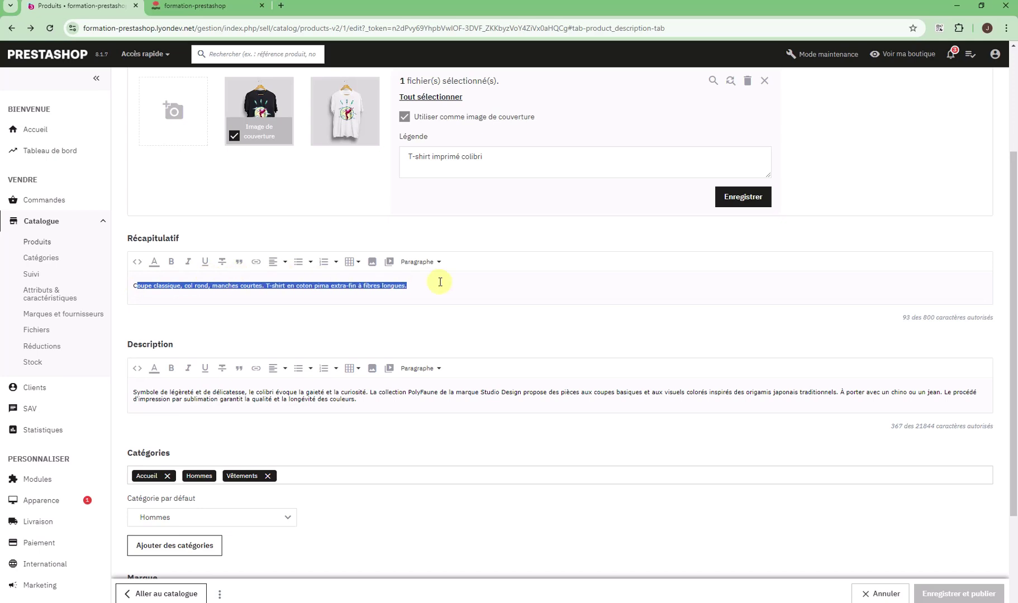
{"action": "left_click", "coordinate": [223, 11]}
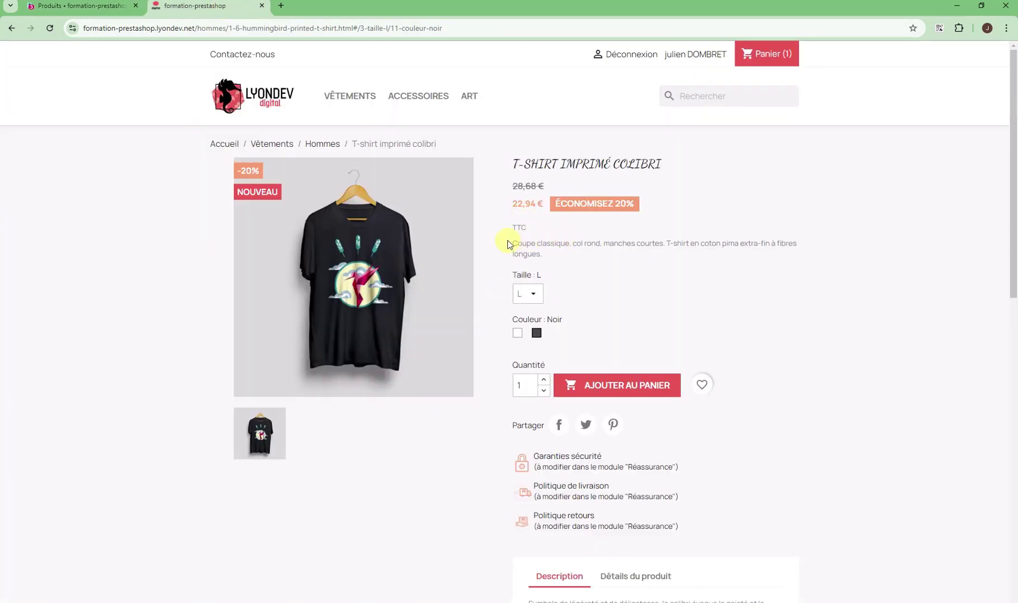
{"action": "left_click_drag", "start_coordinate": [508, 244], "coordinate": [797, 256]}
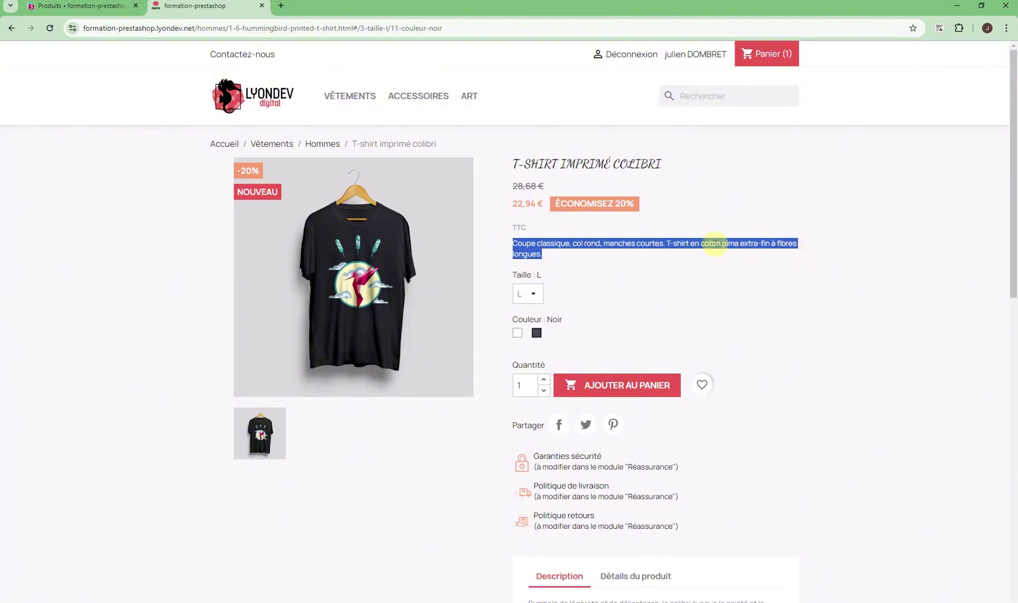
Open the shop's Hommes category, check the summary in the T-shirt's quick view, and open its product page.
{"action": "left_click", "coordinate": [323, 145]}
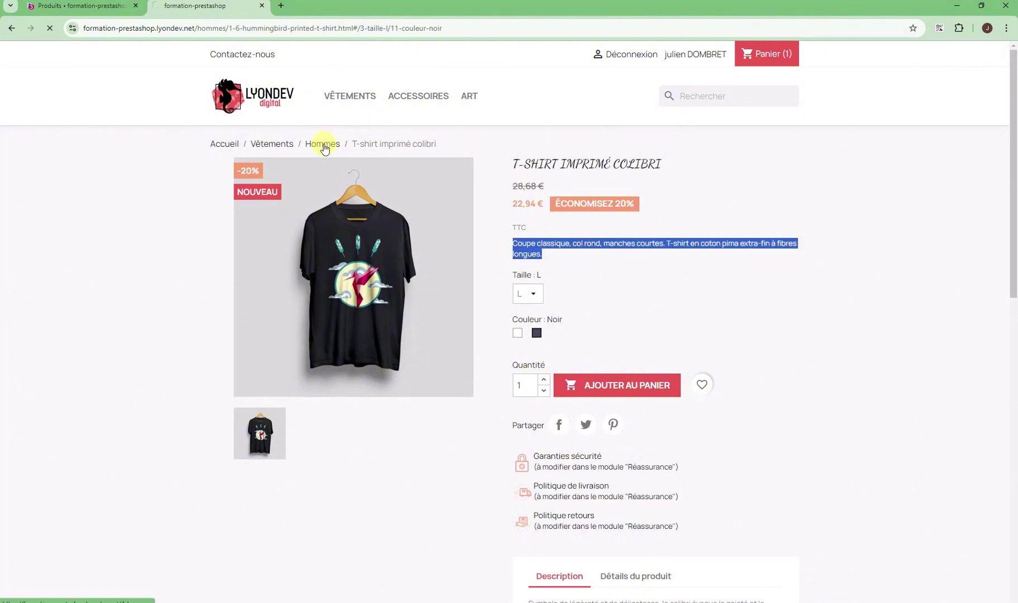
{"action": "scroll", "coordinate": [536, 222], "scroll_direction": "down", "scroll_amount": 4}
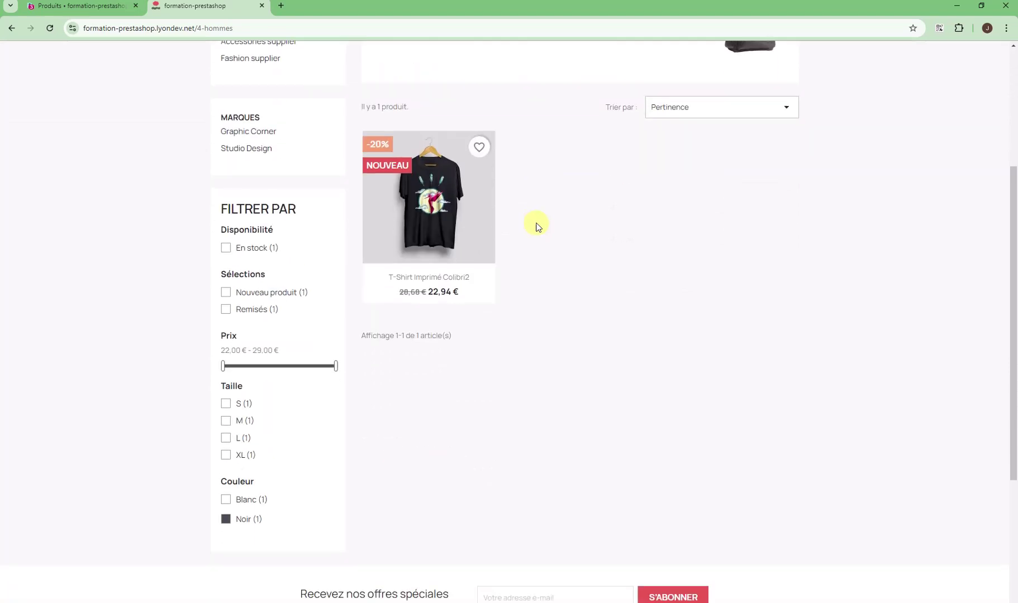
{"action": "mouse_move", "coordinate": [391, 223]}
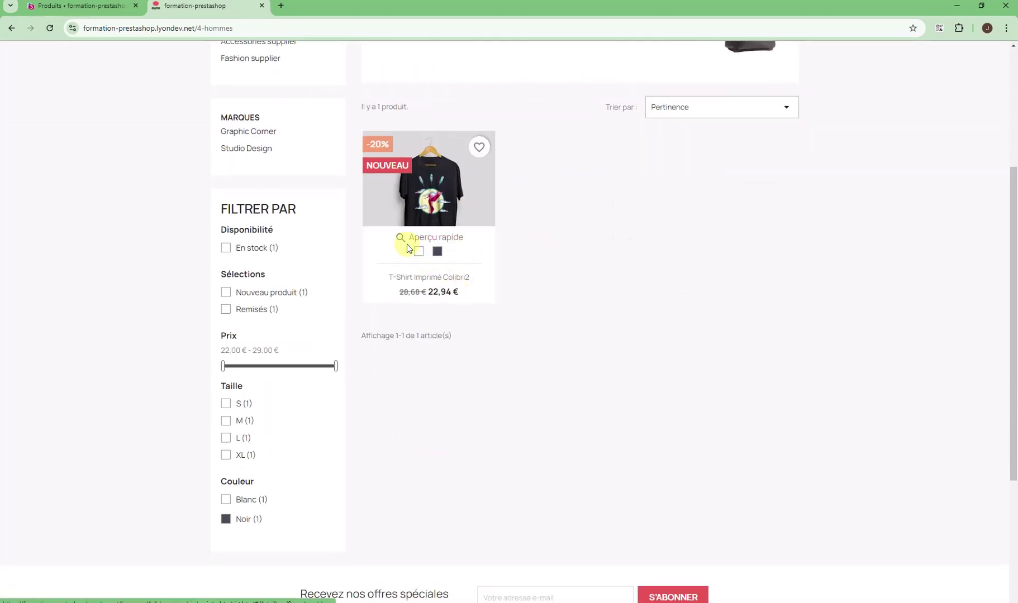
{"action": "left_click", "coordinate": [402, 240]}
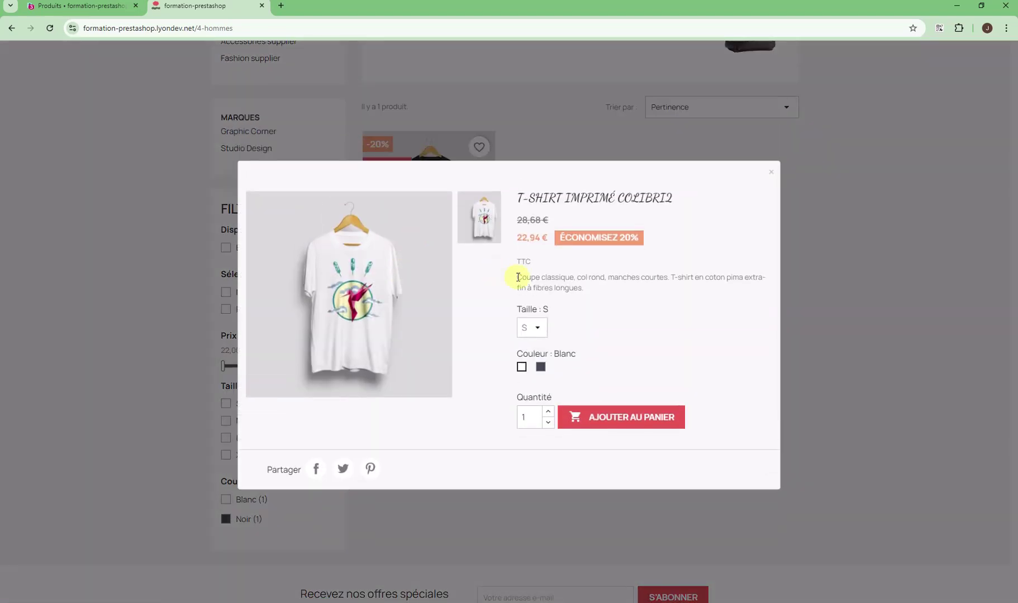
{"action": "left_click_drag", "start_coordinate": [518, 277], "coordinate": [688, 292]}
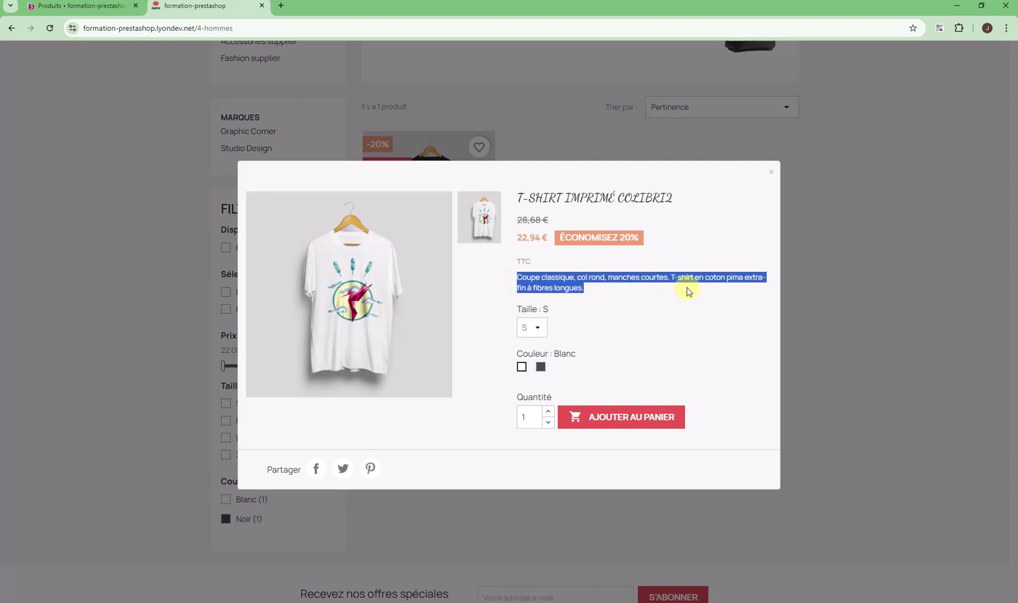
{"action": "left_click", "coordinate": [770, 175]}
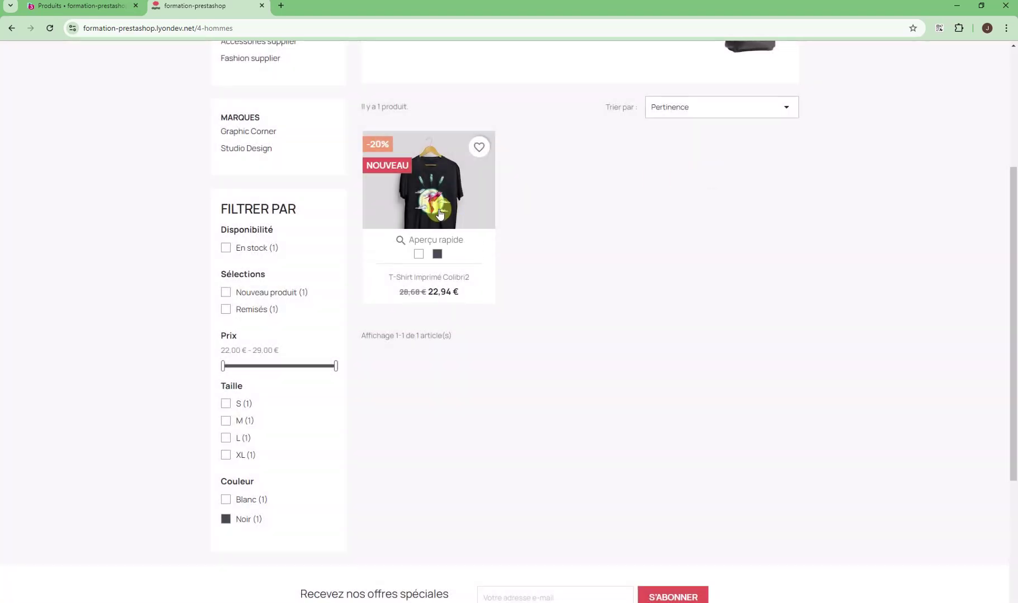
{"action": "left_click", "coordinate": [438, 209]}
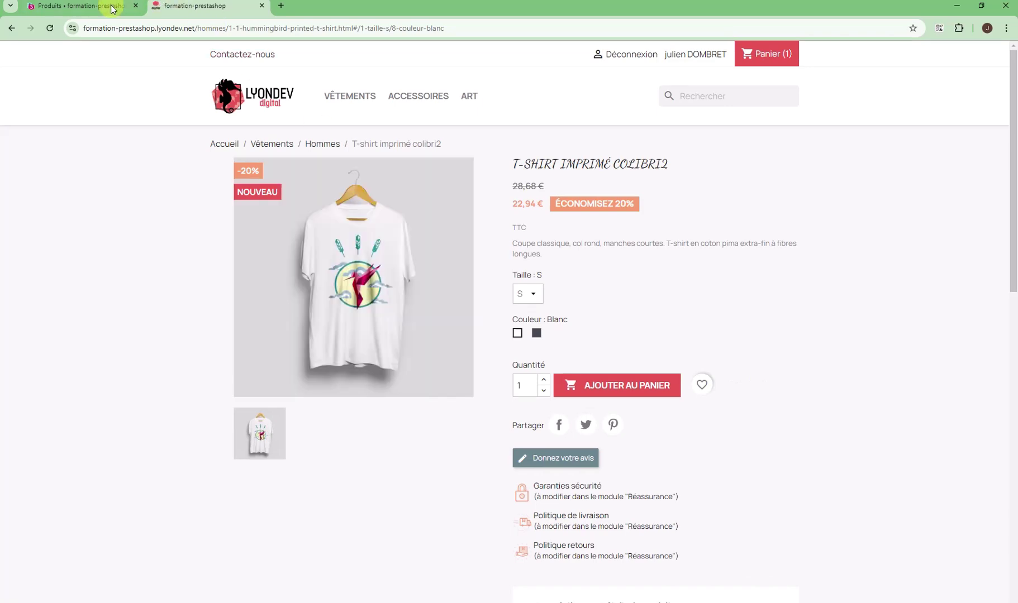
Return to the back-office product form and examine the Description text and the character limits of both text fields.
{"action": "left_click", "coordinate": [101, 7]}
{"action": "scroll", "coordinate": [266, 211], "scroll_direction": "down", "scroll_amount": 2}
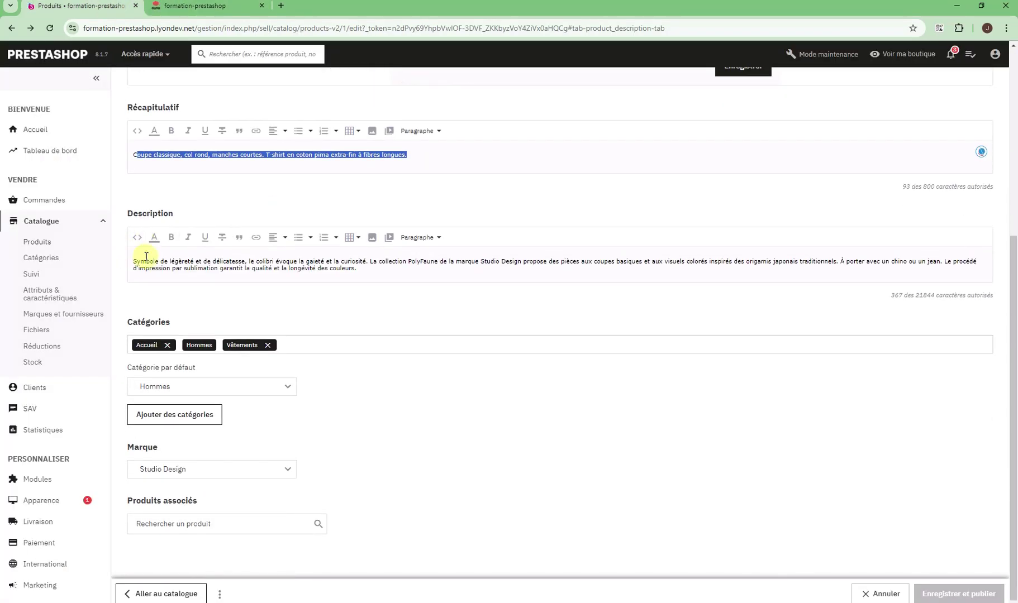
{"action": "left_click_drag", "start_coordinate": [140, 261], "coordinate": [393, 271]}
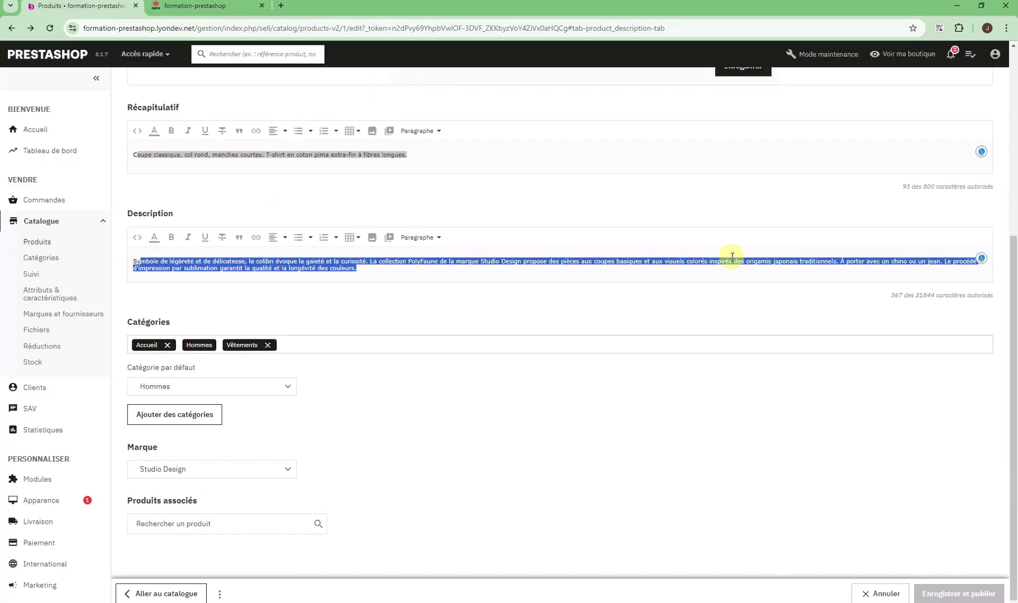
{"action": "left_click", "coordinate": [934, 188]}
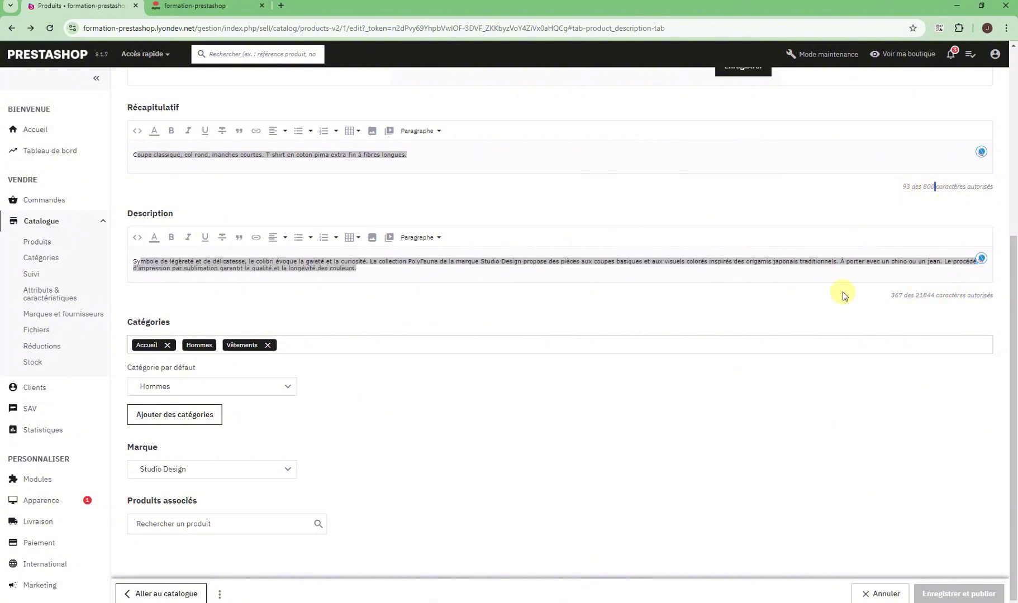
{"action": "double_click", "coordinate": [924, 294]}
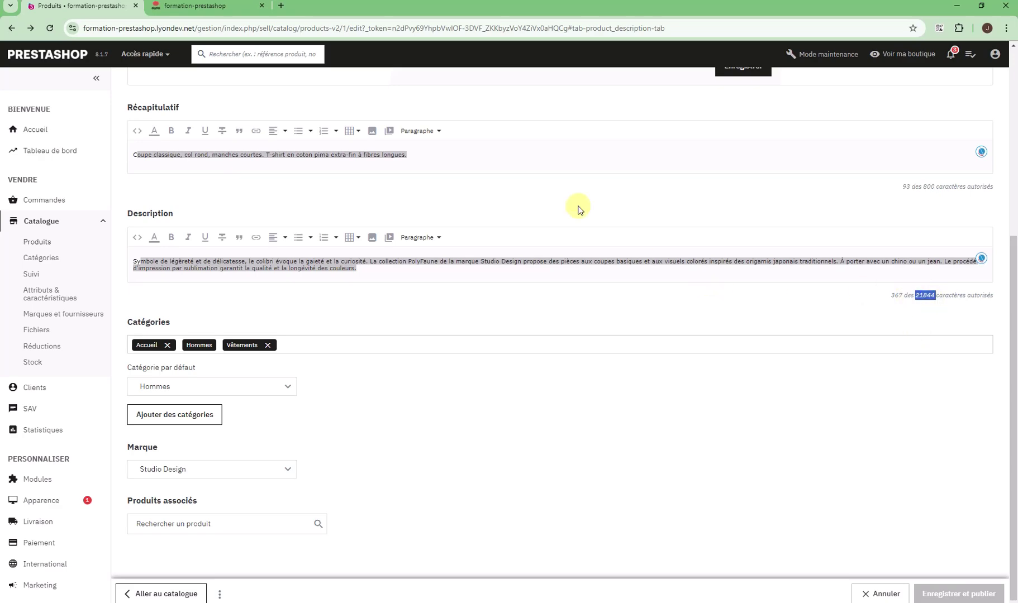
Examine the product's full description in the Description section of the shop's T-shirt page.
{"action": "left_click", "coordinate": [223, 7]}
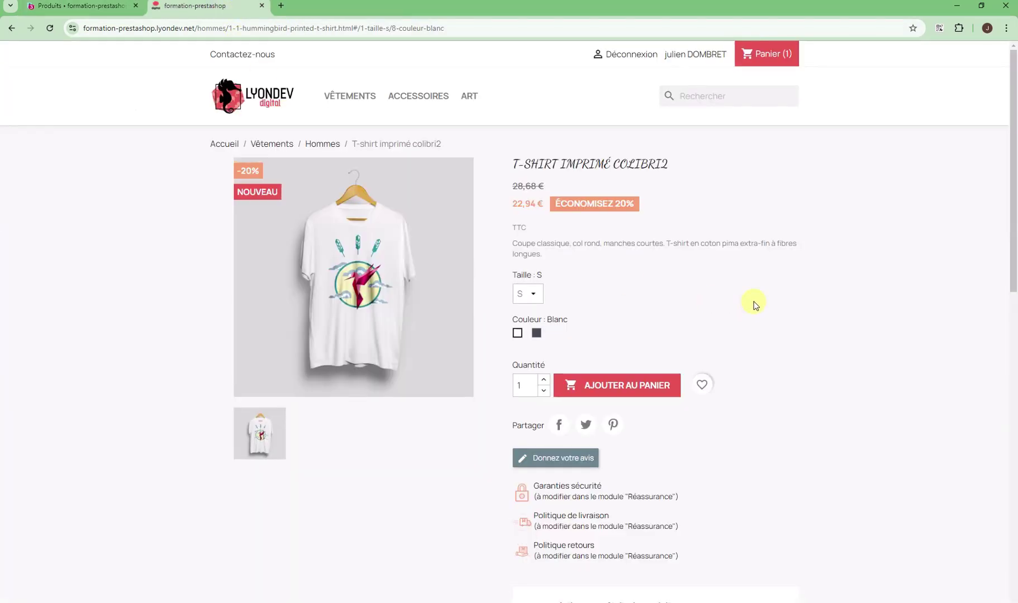
{"action": "scroll", "coordinate": [753, 312], "scroll_direction": "down", "scroll_amount": 5}
{"action": "left_click_drag", "start_coordinate": [533, 369], "coordinate": [624, 425]}
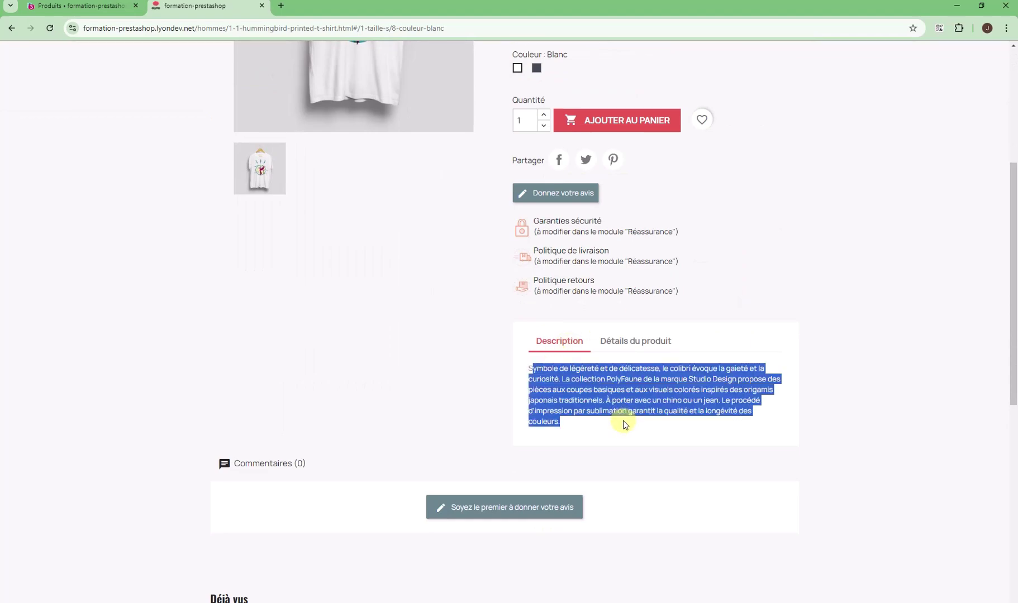
{"action": "left_click", "coordinate": [625, 342]}
{"action": "left_click", "coordinate": [561, 342]}
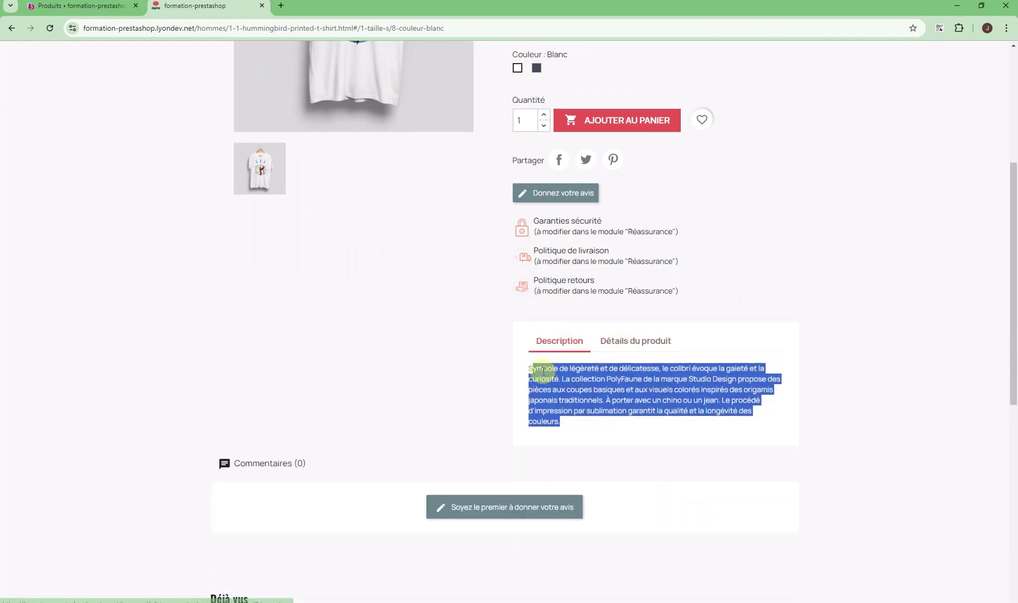
{"action": "left_click", "coordinate": [613, 410]}
{"action": "scroll", "coordinate": [610, 409], "scroll_direction": "up", "scroll_amount": 5}
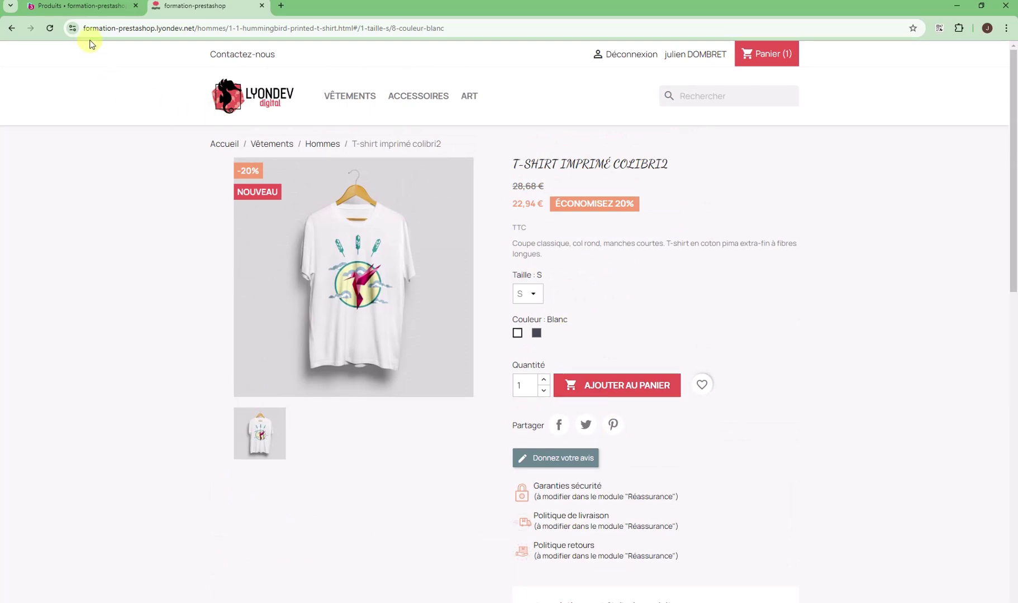
Return to the back-office product form and view the default category choices without changing the selection.
{"action": "left_click", "coordinate": [78, 6]}
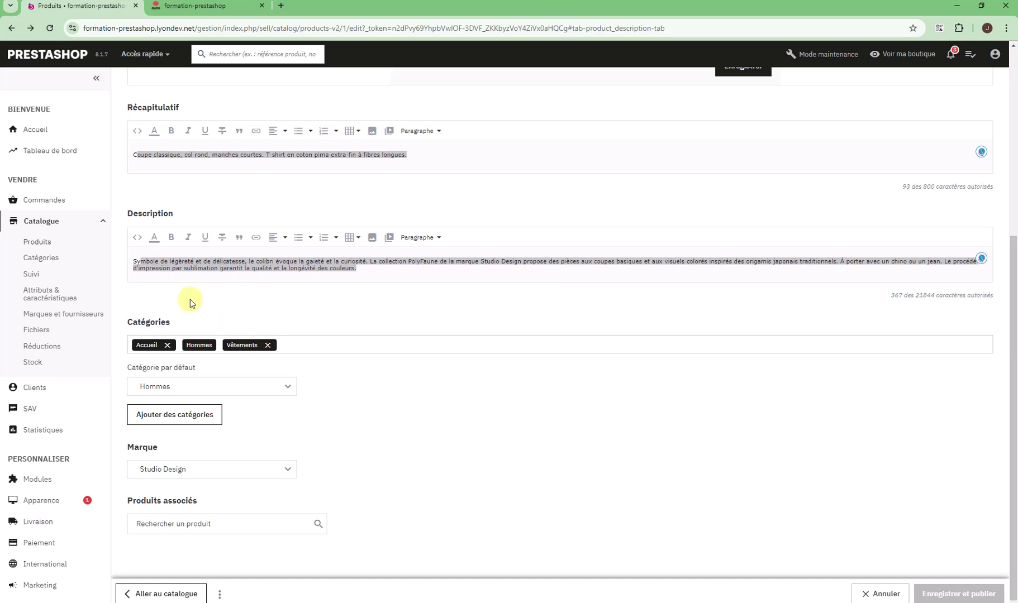
{"action": "left_click", "coordinate": [287, 388]}
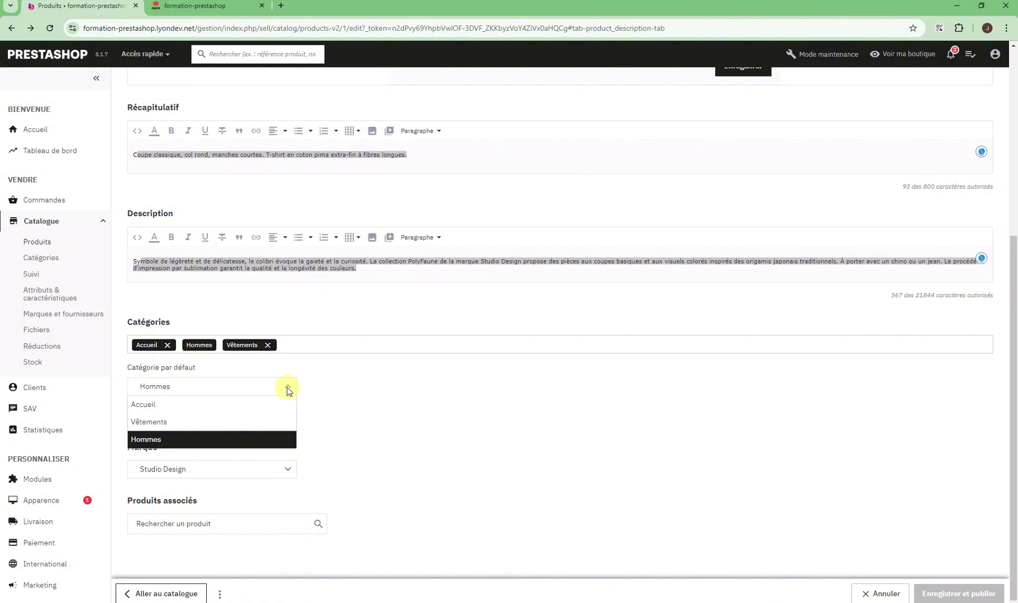
{"action": "left_click", "coordinate": [288, 389]}
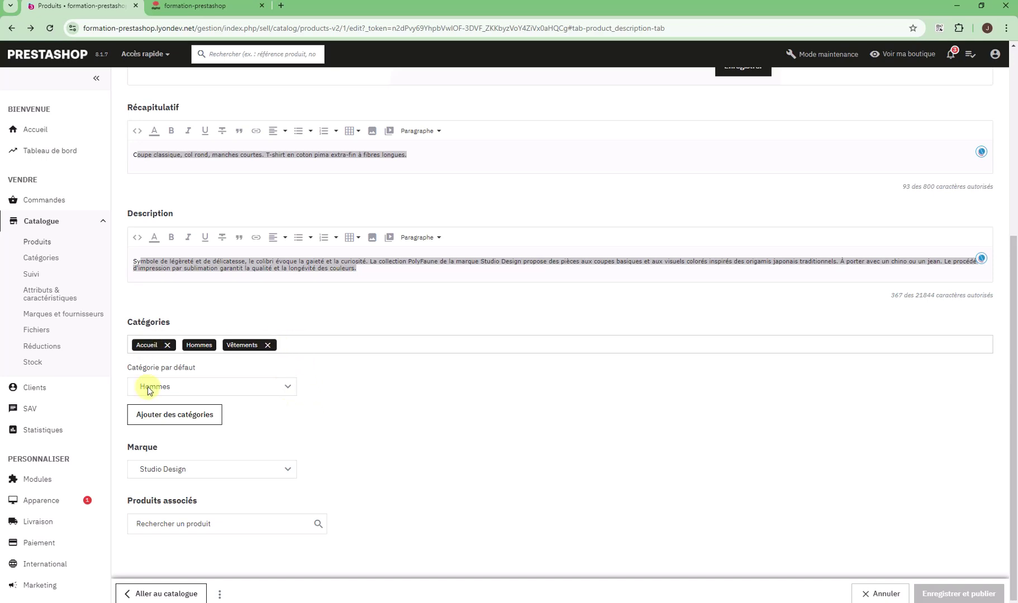
Add the Papeterie category under Accessoires to the product's associated categories, remove it again and save the category selection.
{"action": "left_click", "coordinate": [165, 415]}
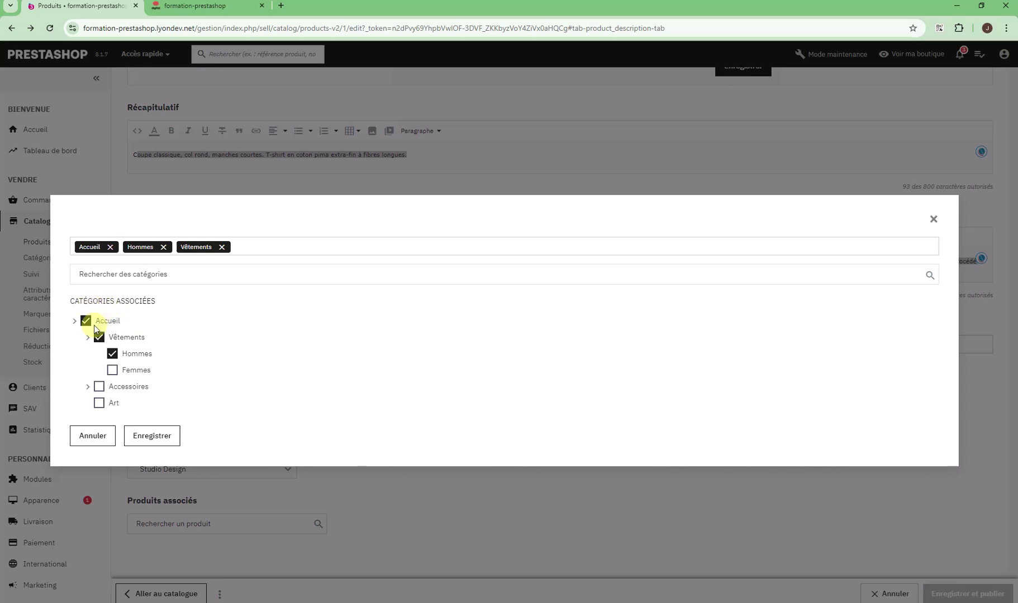
{"action": "left_click", "coordinate": [88, 387]}
{"action": "left_click", "coordinate": [112, 386]}
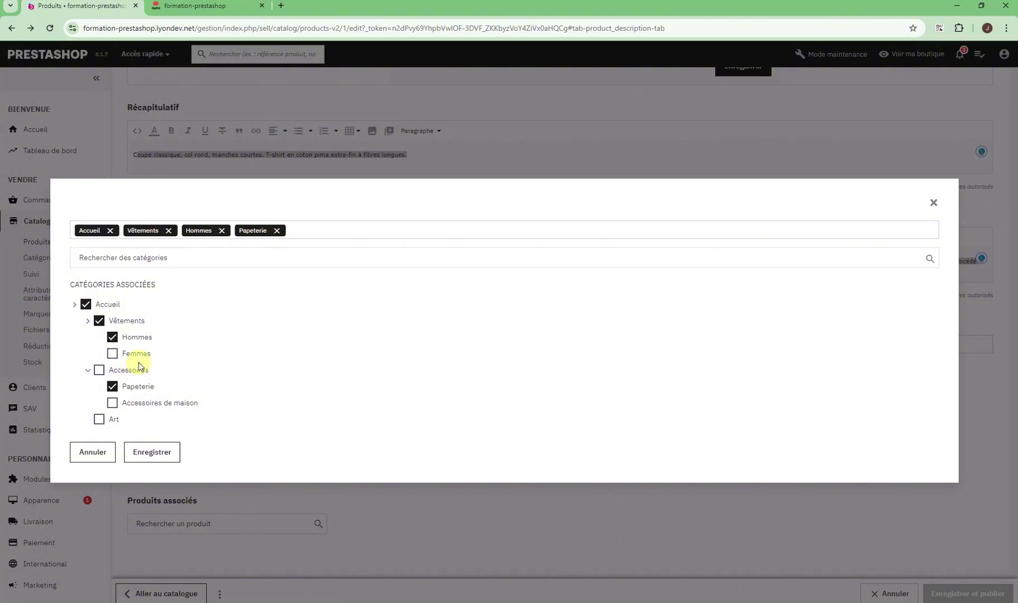
{"action": "left_click", "coordinate": [114, 387]}
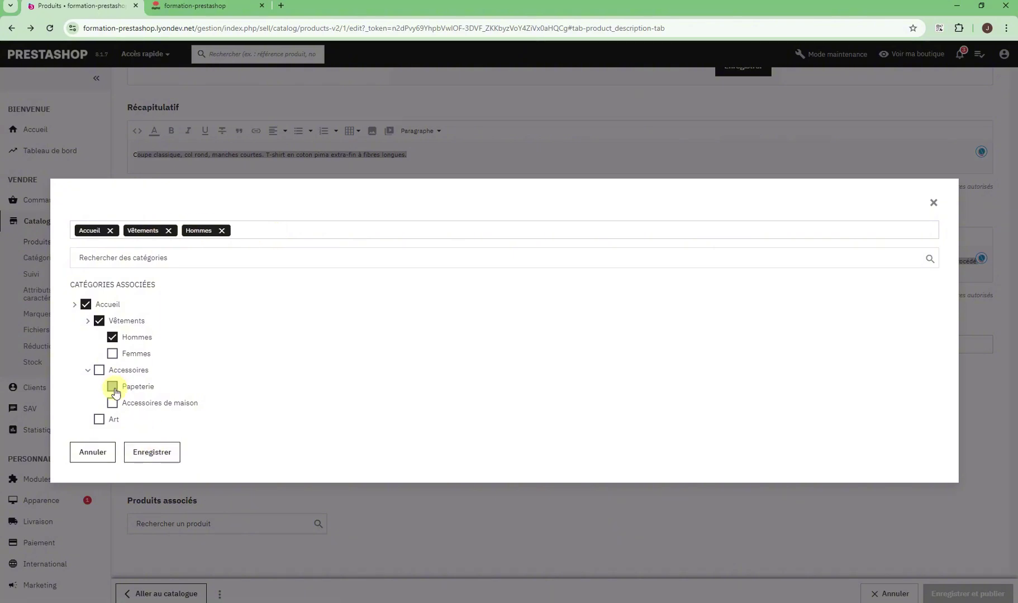
{"action": "left_click", "coordinate": [150, 452]}
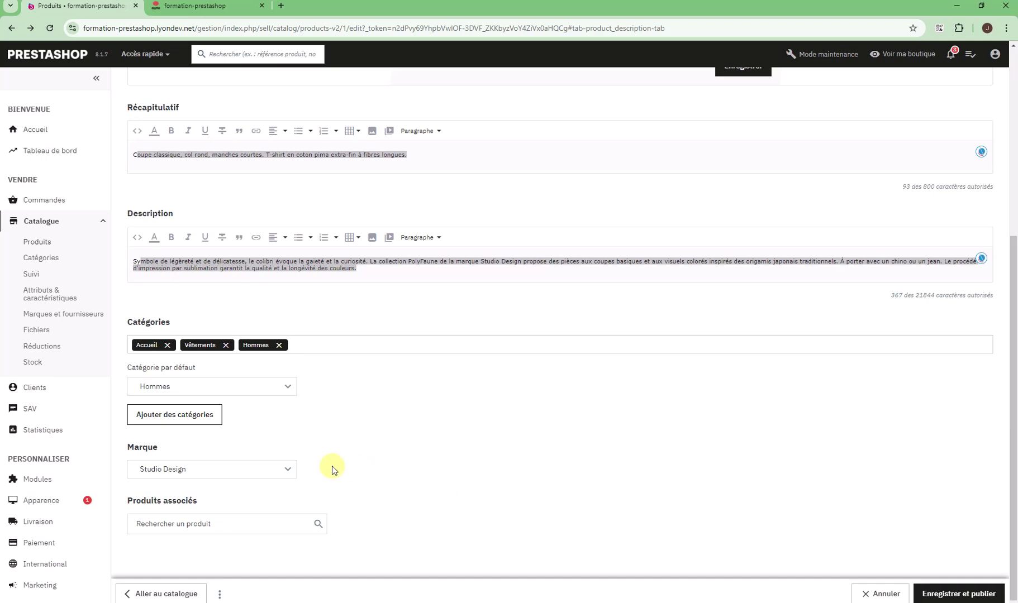
View the available brands, switch the product's brand to Graphic Corner and set it back to Studio Design.
{"action": "left_click", "coordinate": [229, 473]}
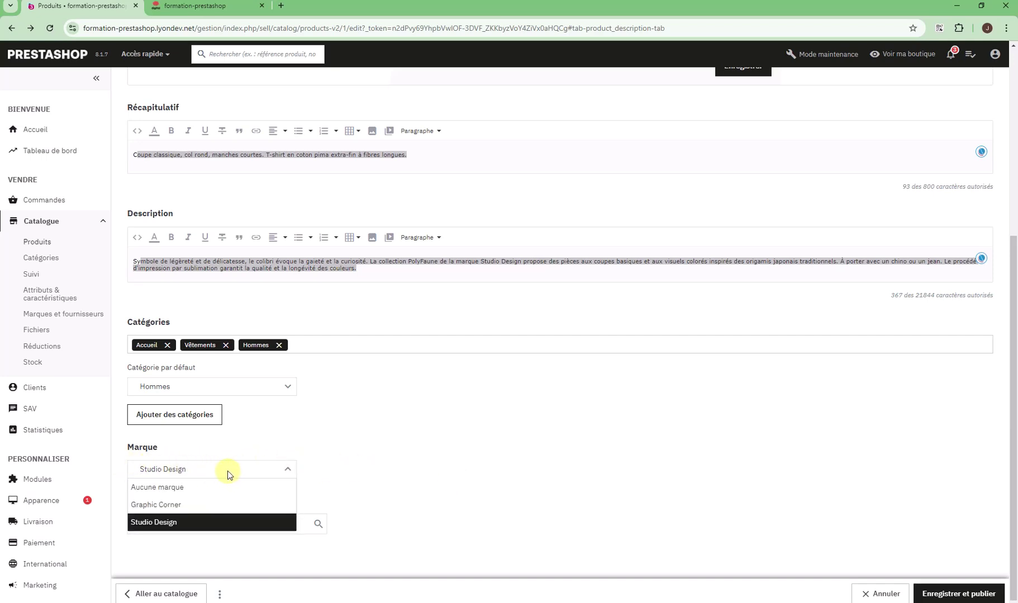
{"action": "left_click", "coordinate": [227, 472]}
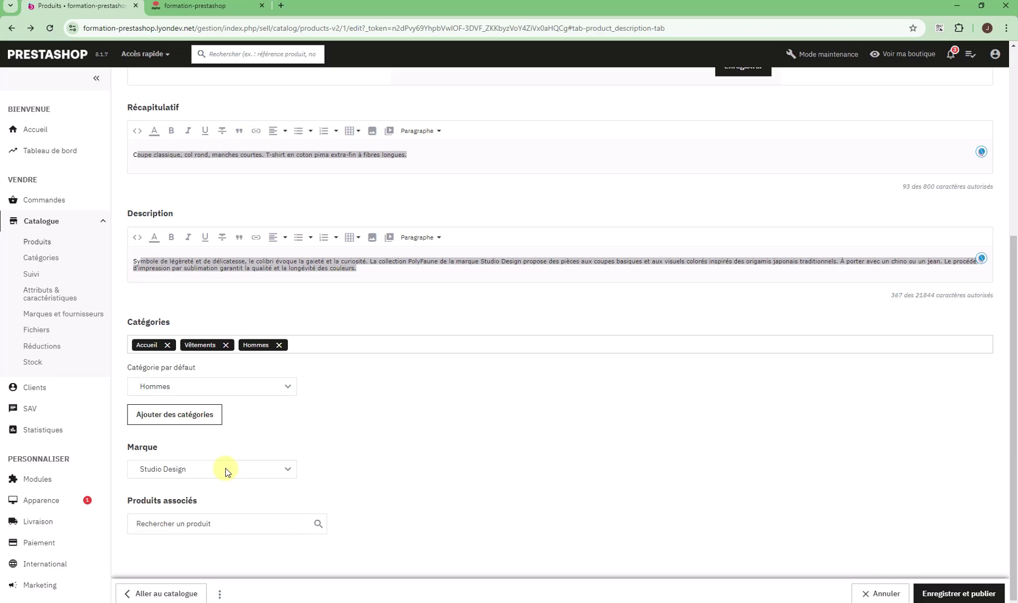
{"action": "left_click", "coordinate": [226, 472]}
{"action": "left_click", "coordinate": [208, 502]}
{"action": "left_click", "coordinate": [217, 472]}
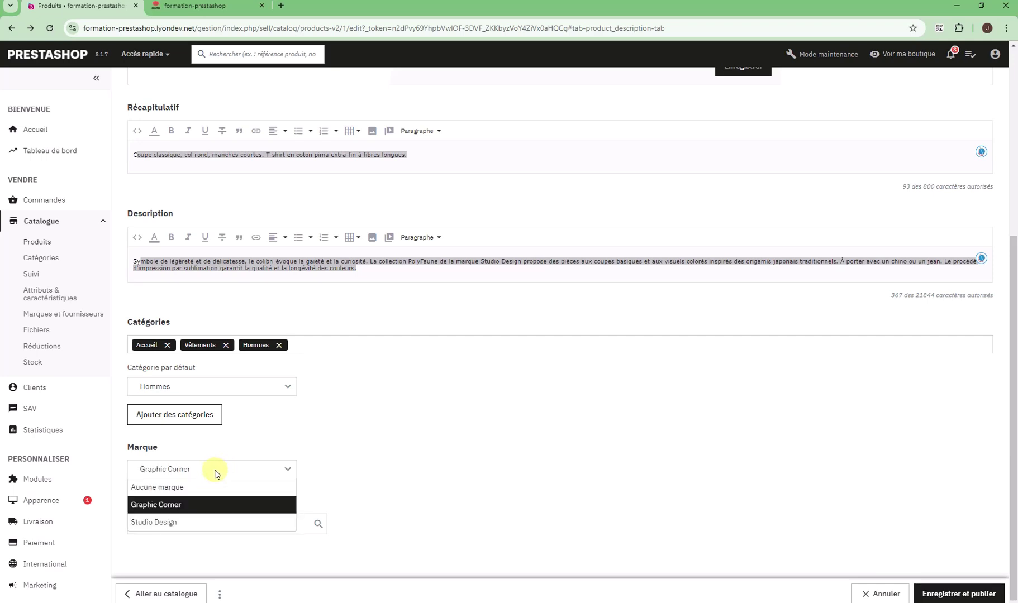
{"action": "left_click", "coordinate": [189, 521]}
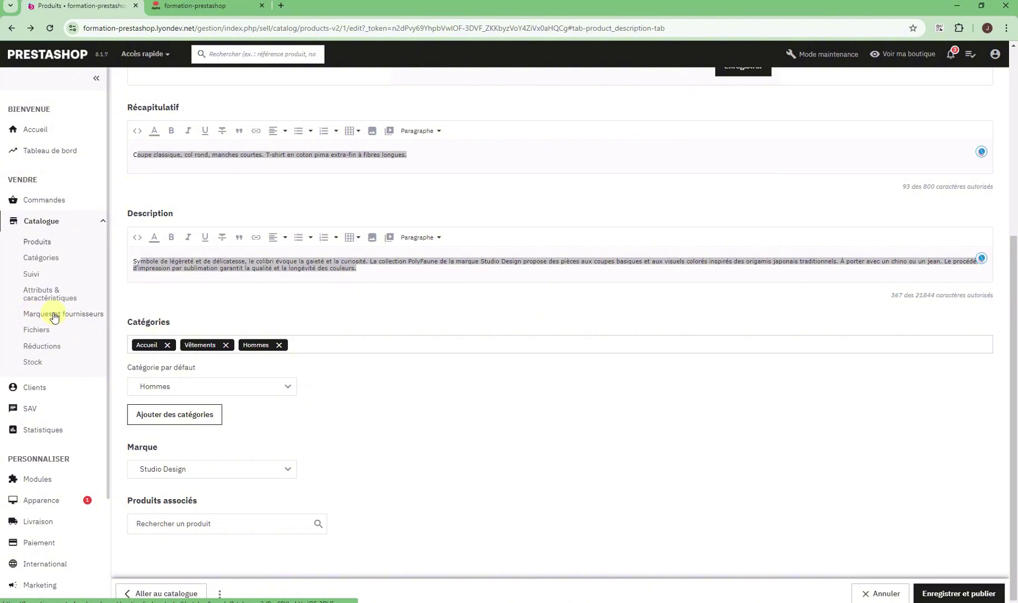
{"action": "scroll", "coordinate": [437, 431], "scroll_direction": "up", "scroll_amount": 1}
{"action": "scroll", "coordinate": [436, 430], "scroll_direction": "down", "scroll_amount": 1}
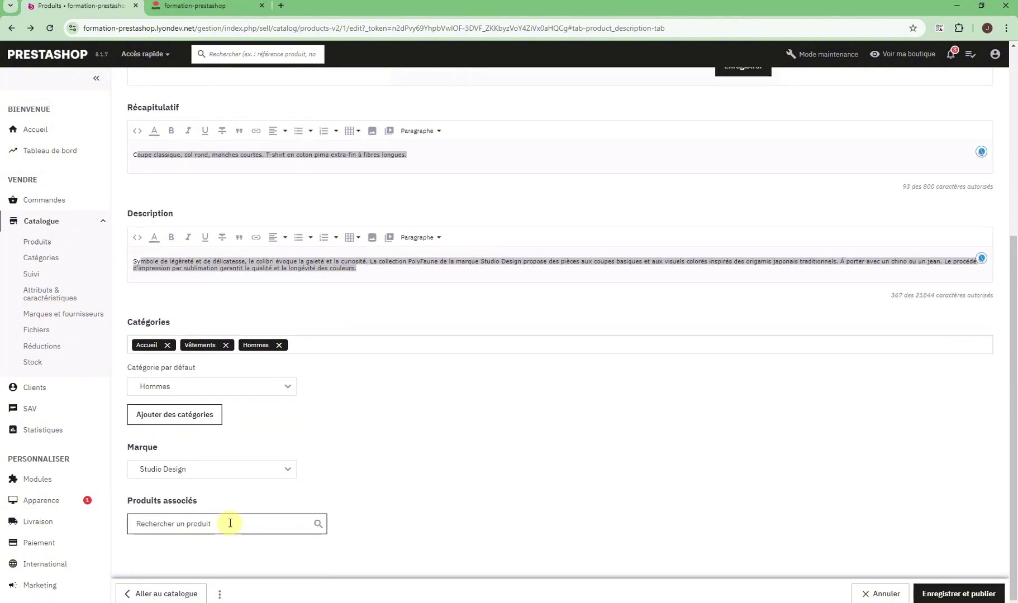
Look through the shop's T-shirt page below the description for suggested products, including the Déjà vus section.
{"action": "left_click", "coordinate": [195, 6]}
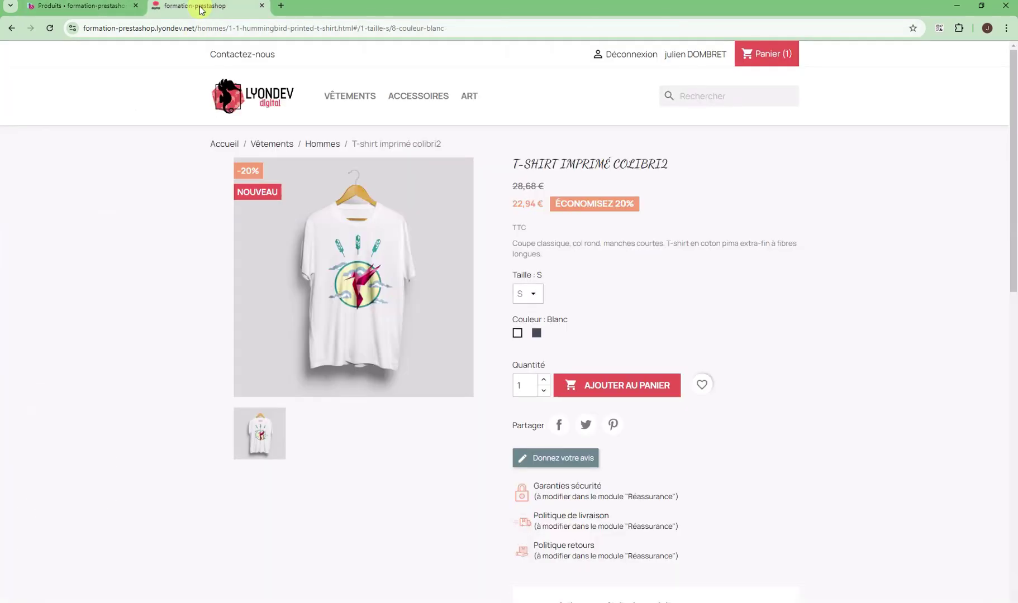
{"action": "scroll", "coordinate": [356, 379], "scroll_direction": "down", "scroll_amount": 15}
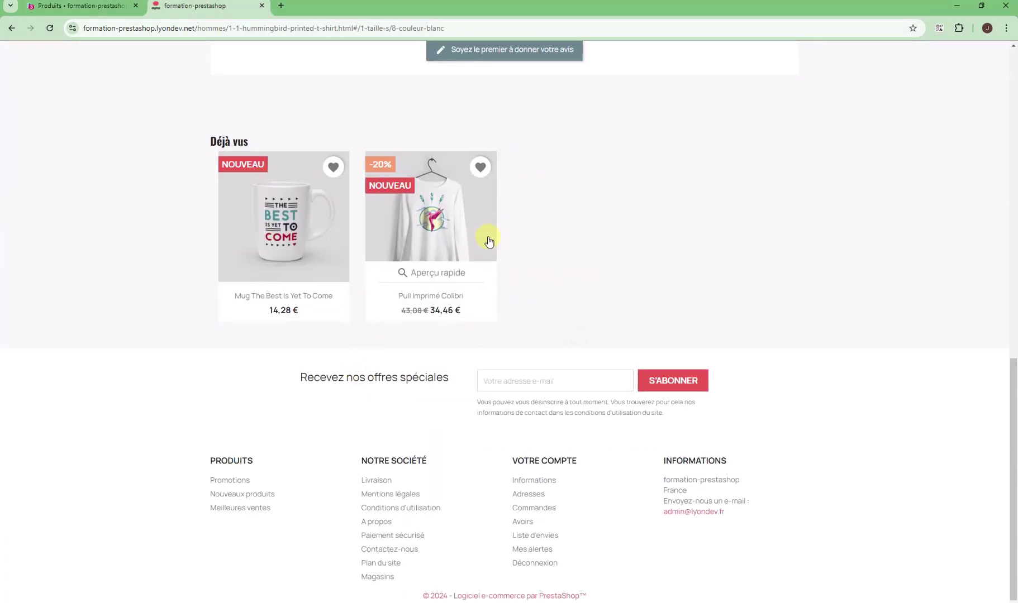
{"action": "scroll", "coordinate": [368, 246], "scroll_direction": "up", "scroll_amount": 2}
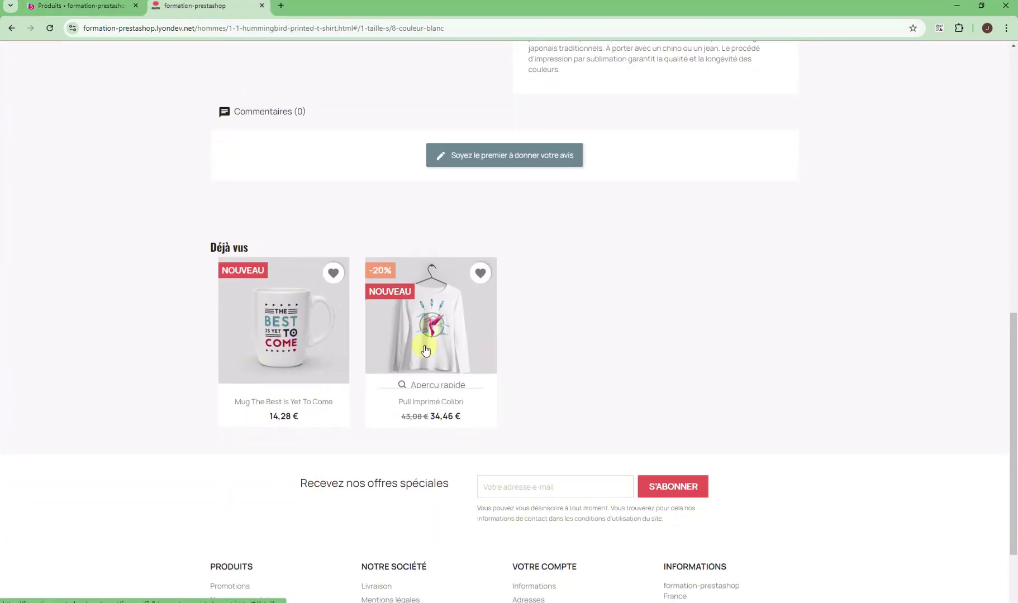
{"action": "scroll", "coordinate": [367, 387], "scroll_direction": "up", "scroll_amount": 4}
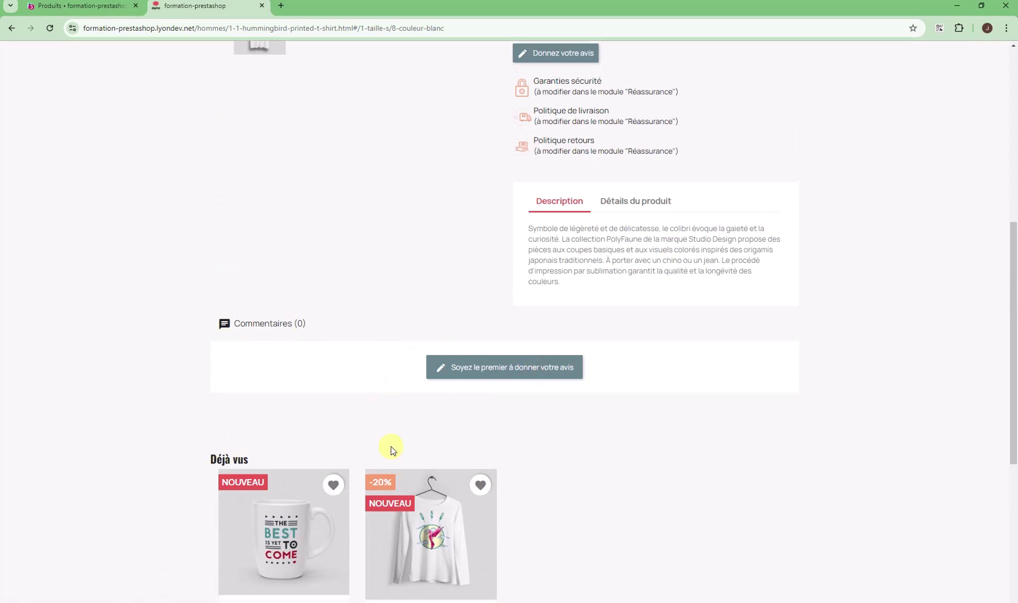
{"action": "scroll", "coordinate": [318, 429], "scroll_direction": "down", "scroll_amount": 1}
Back in the product form, search associated products for "mug", add Mug The adventure begins (ref: demo_12), and save and publish the product.
{"action": "left_click", "coordinate": [98, 4]}
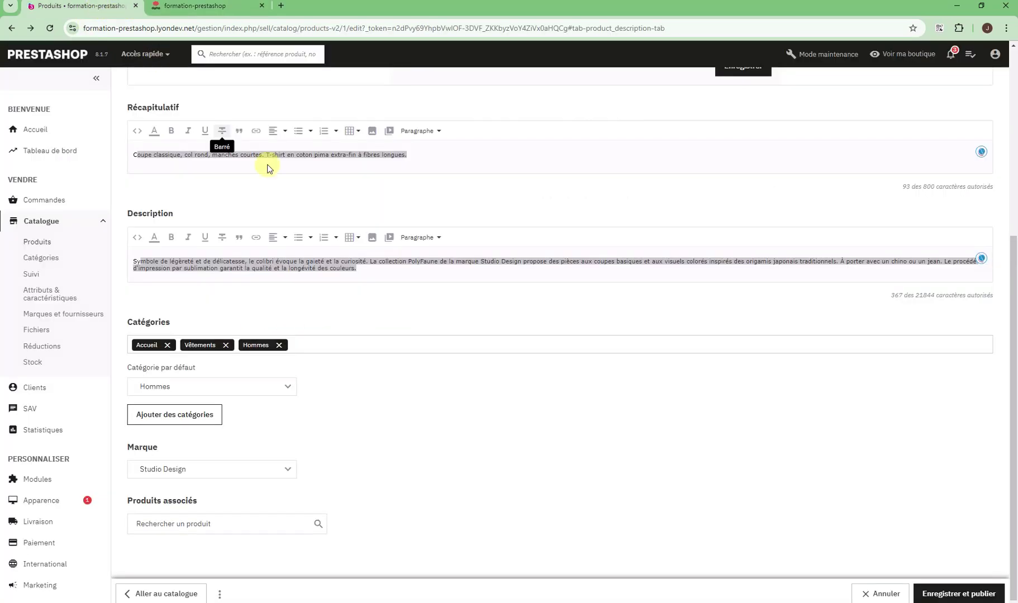
{"action": "left_click", "coordinate": [265, 524]}
{"action": "scroll", "coordinate": [352, 485], "scroll_direction": "up", "scroll_amount": 5}
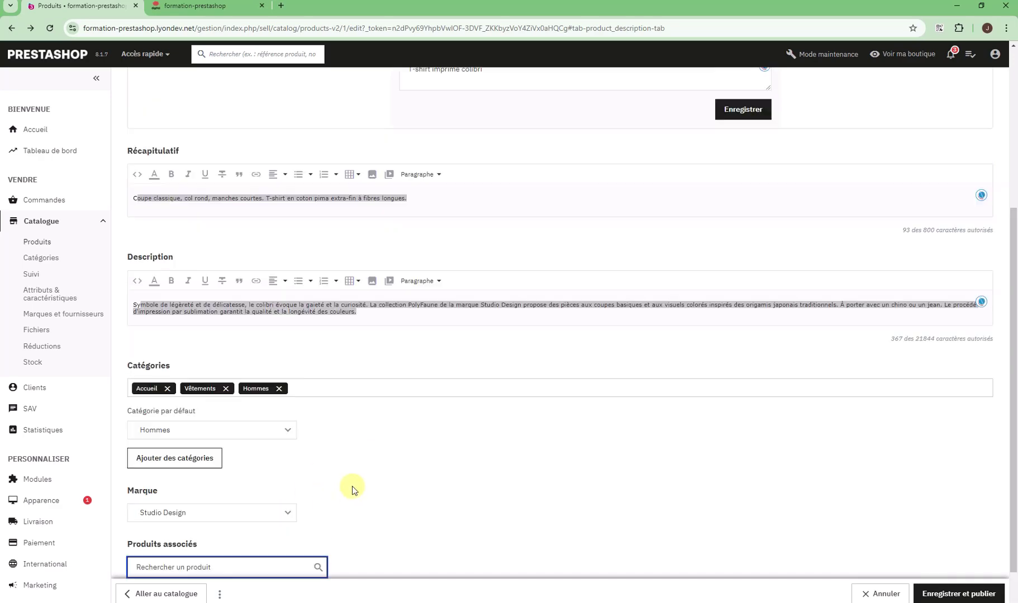
{"action": "scroll", "coordinate": [420, 473], "scroll_direction": "down", "scroll_amount": 5}
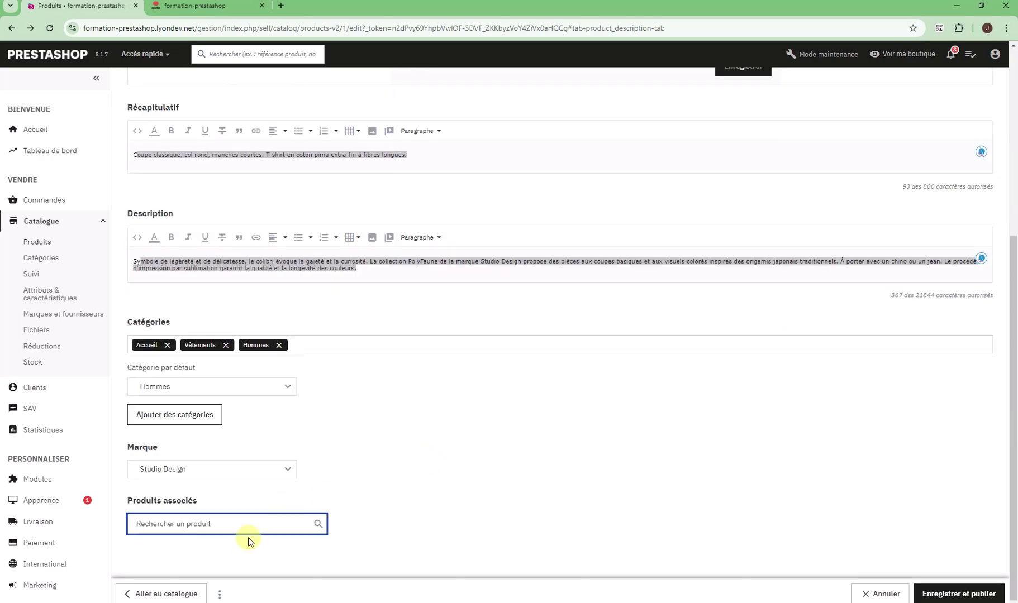
{"action": "type", "text": "mug"}
{"action": "scroll", "coordinate": [380, 442], "scroll_direction": "down", "scroll_amount": 2}
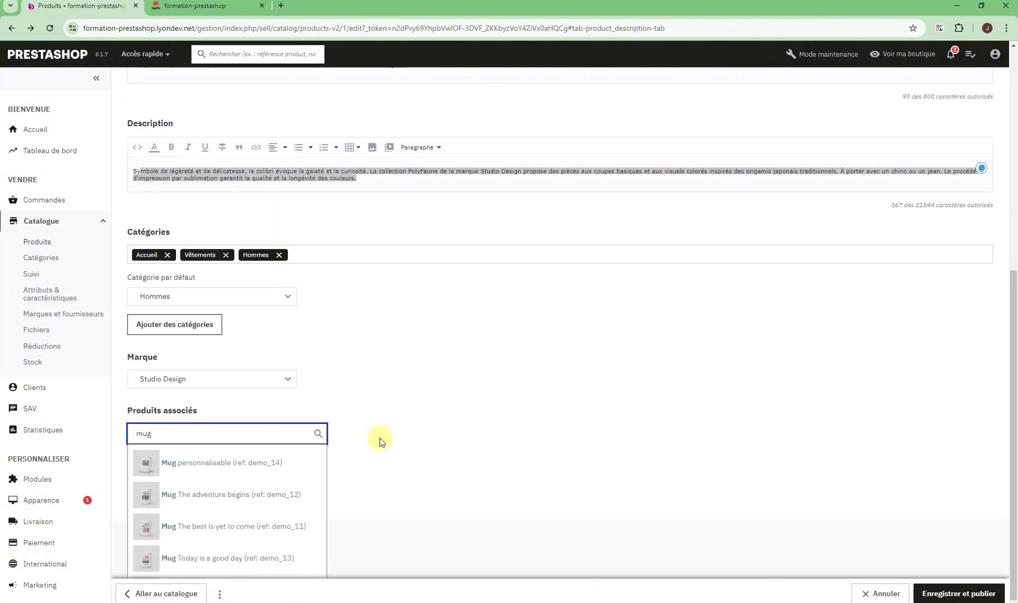
{"action": "left_click", "coordinate": [219, 492]}
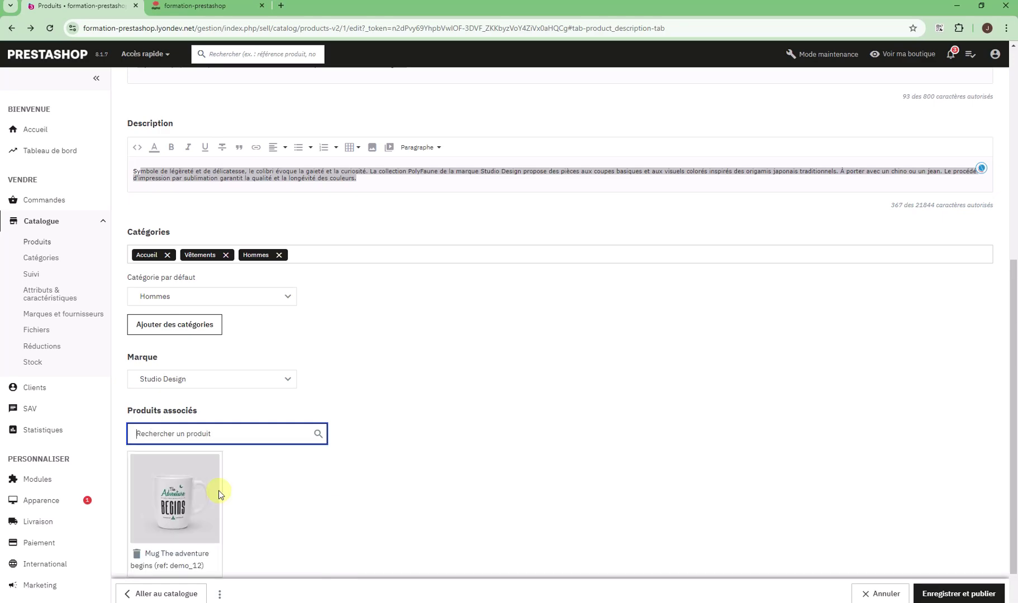
{"action": "scroll", "coordinate": [240, 447], "scroll_direction": "down", "scroll_amount": 1}
{"action": "left_click", "coordinate": [958, 593]}
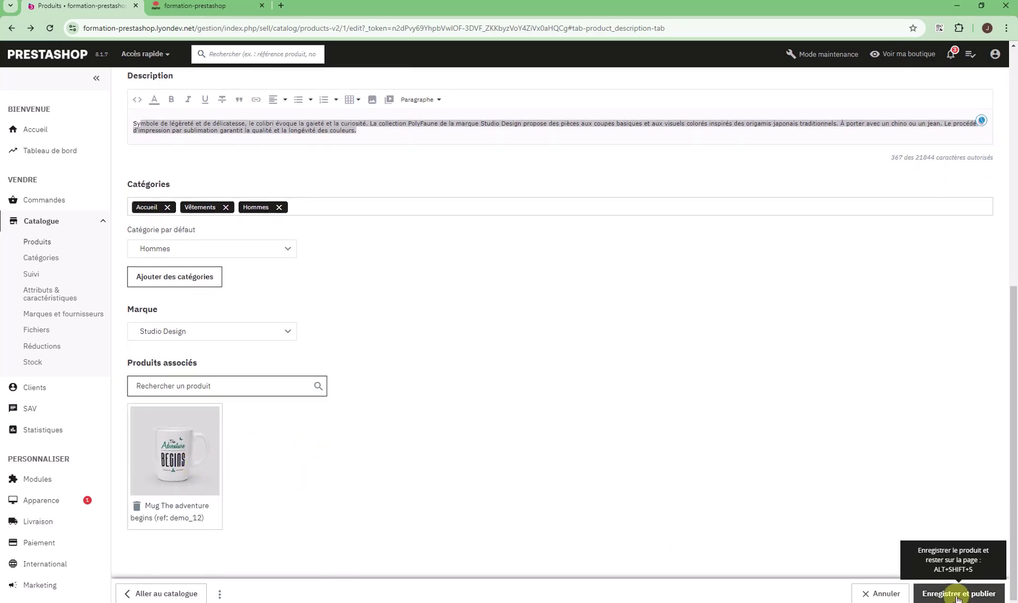
Reload the shop's T-shirt page and examine where the associated mug is suggested under Vous aimerez aussi.
{"action": "left_click", "coordinate": [200, 8]}
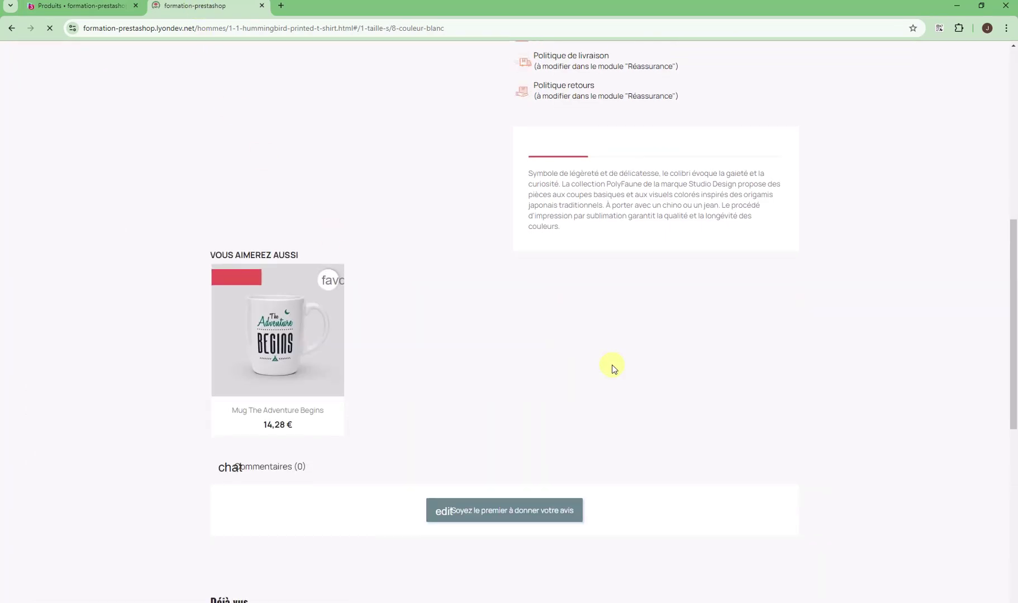
{"action": "scroll", "coordinate": [564, 279], "scroll_direction": "up", "scroll_amount": 6}
{"action": "scroll", "coordinate": [476, 125], "scroll_direction": "down", "scroll_amount": 9}
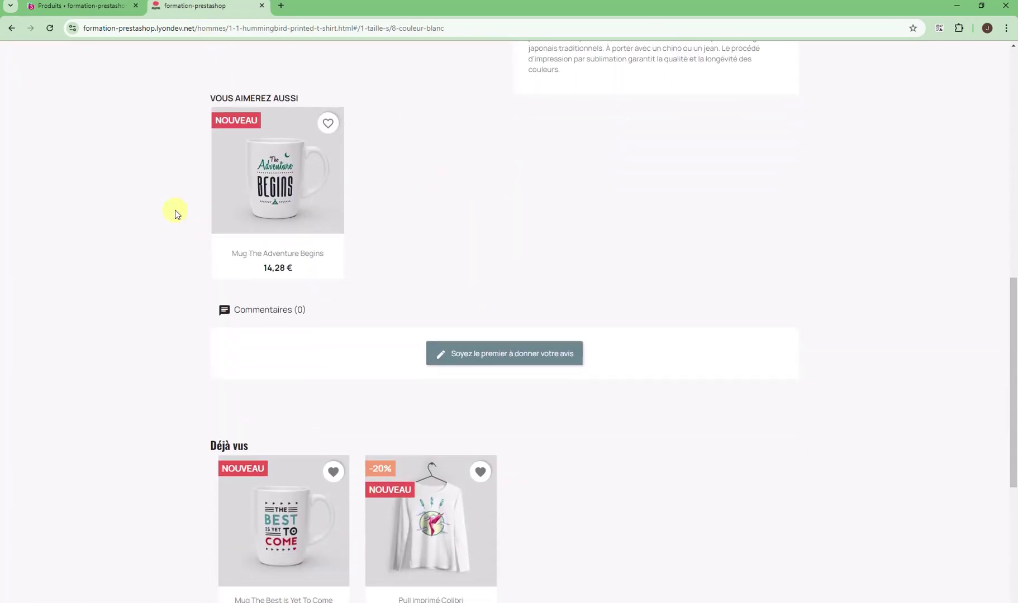
{"action": "mouse_move", "coordinate": [269, 241]}
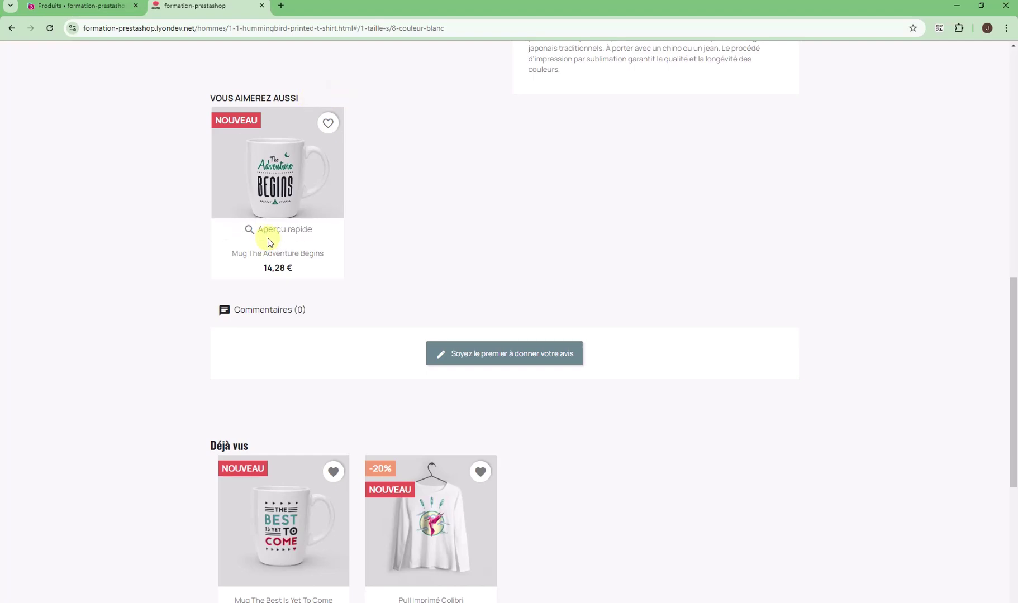
{"action": "scroll", "coordinate": [790, 377], "scroll_direction": "up", "scroll_amount": 10}
{"action": "scroll", "coordinate": [790, 377], "scroll_direction": "down", "scroll_amount": 3}
{"action": "scroll", "coordinate": [790, 376], "scroll_direction": "up", "scroll_amount": 4}
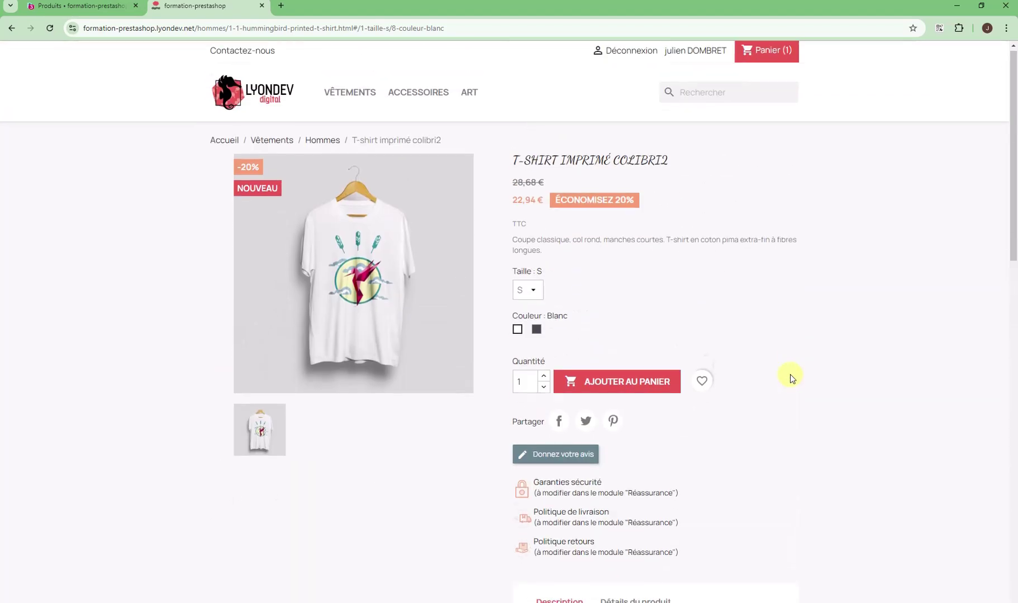
{"action": "scroll", "coordinate": [789, 375], "scroll_direction": "down", "scroll_amount": 5}
{"action": "scroll", "coordinate": [773, 369], "scroll_direction": "down", "scroll_amount": 3}
{"action": "mouse_move", "coordinate": [278, 389]}
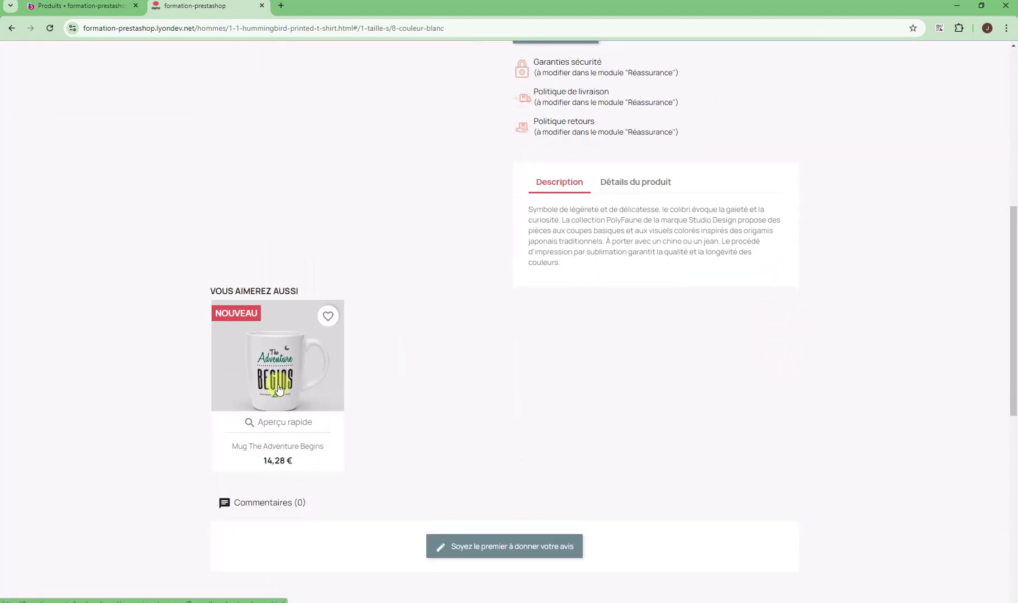
{"action": "scroll", "coordinate": [278, 386], "scroll_direction": "up", "scroll_amount": 8}
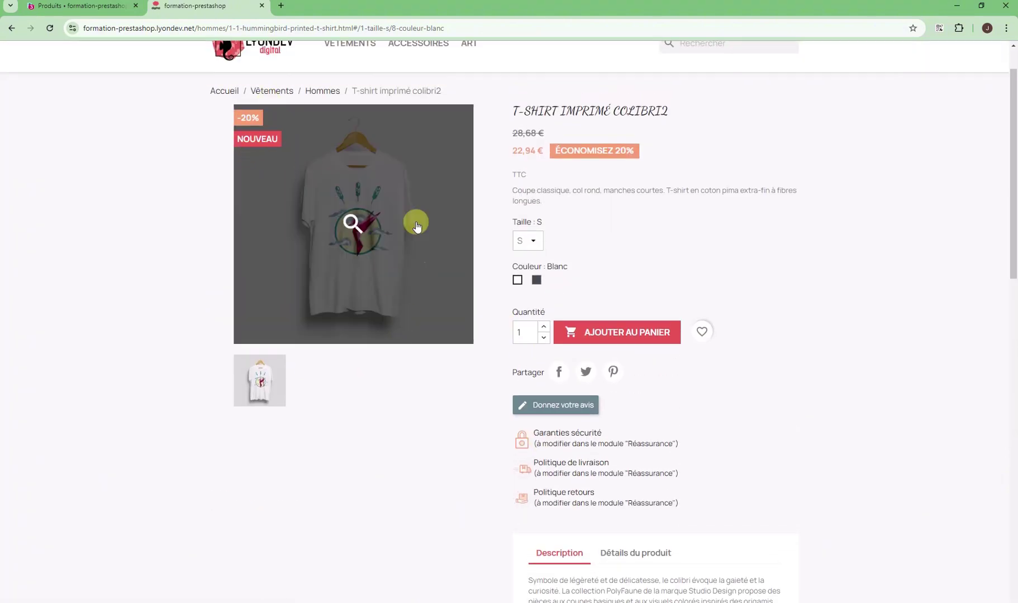
{"action": "scroll", "coordinate": [258, 213], "scroll_direction": "up", "scroll_amount": 1}
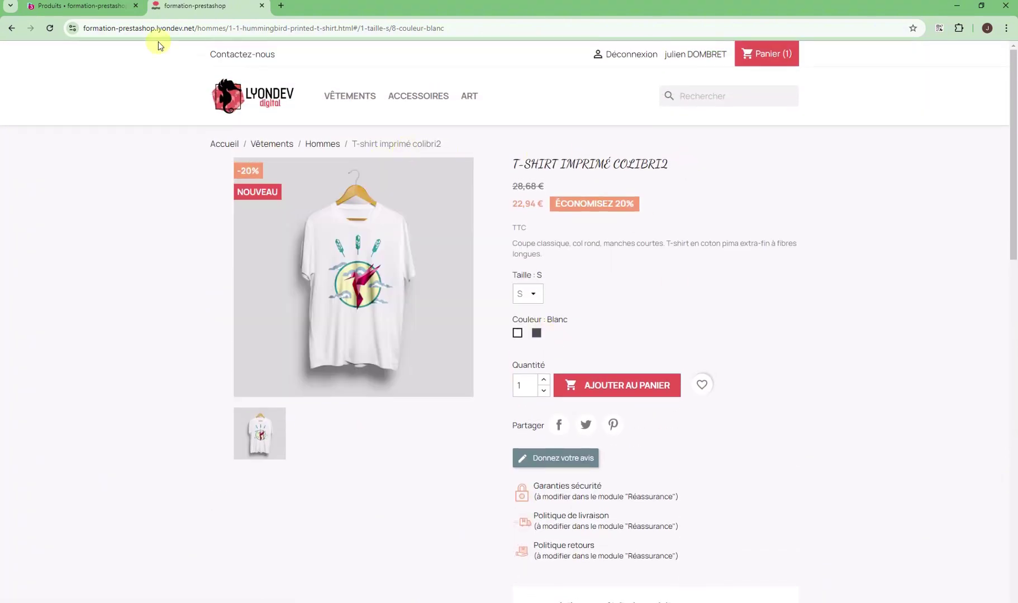
{"action": "scroll", "coordinate": [772, 313], "scroll_direction": "down", "scroll_amount": 8}
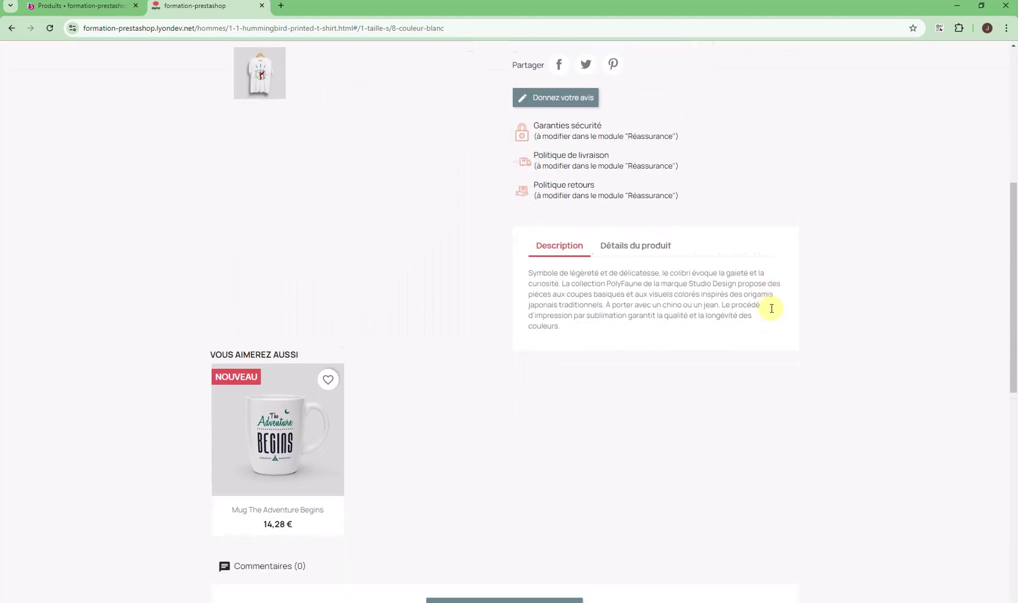
{"action": "scroll", "coordinate": [674, 340], "scroll_direction": "up", "scroll_amount": 6}
{"action": "scroll", "coordinate": [246, 261], "scroll_direction": "down", "scroll_amount": 10}
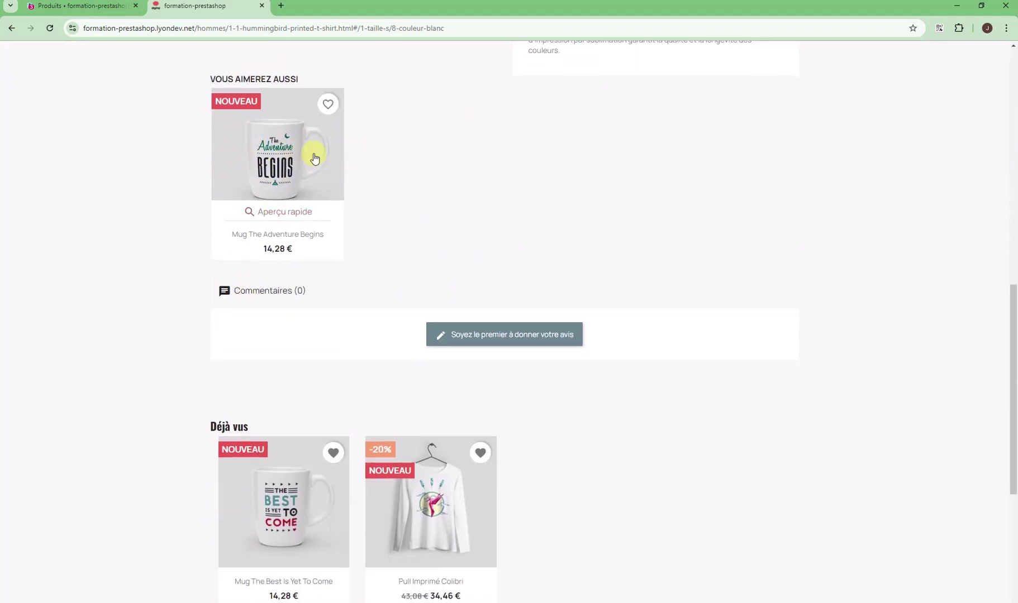
Return to the product form, open the T-shirt's details and examine the references section, especially the Référence field.
{"action": "left_click", "coordinate": [78, 6]}
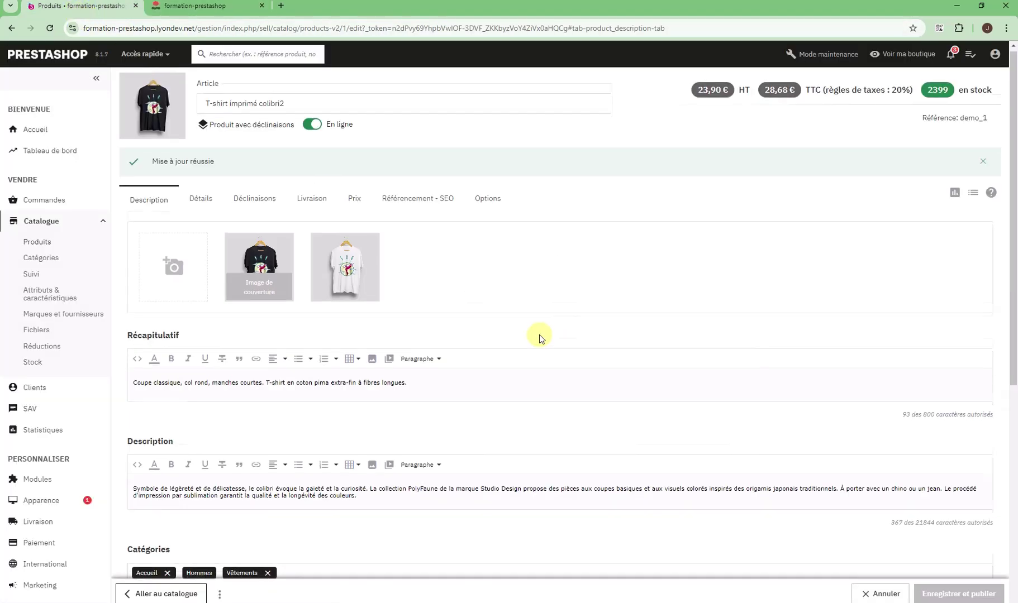
{"action": "scroll", "coordinate": [527, 323], "scroll_direction": "down", "scroll_amount": 5}
{"action": "scroll", "coordinate": [527, 323], "scroll_direction": "down", "scroll_amount": 1}
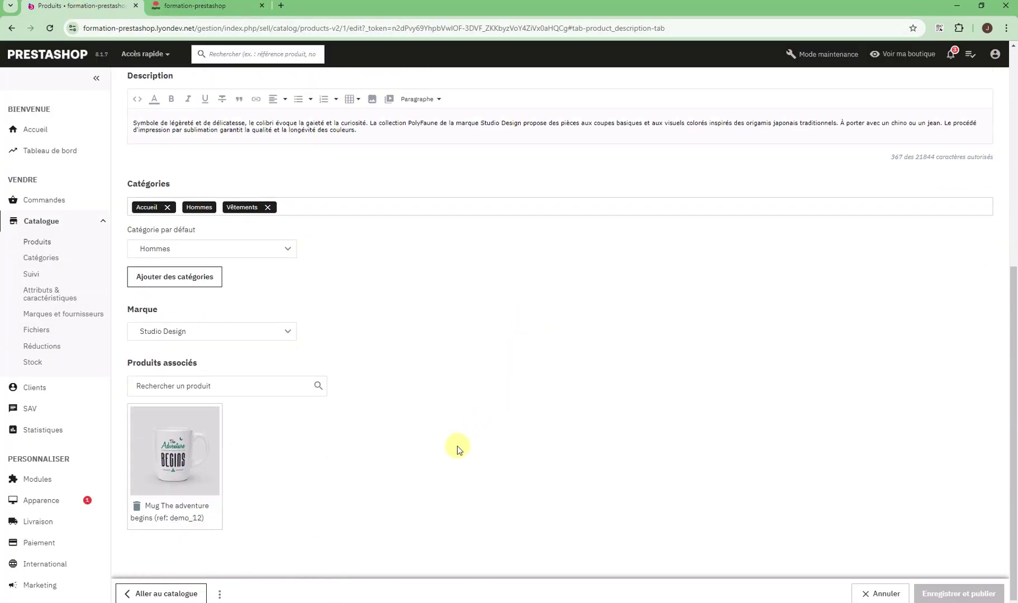
{"action": "scroll", "coordinate": [455, 445], "scroll_direction": "up", "scroll_amount": 6}
{"action": "left_click", "coordinate": [220, 99]}
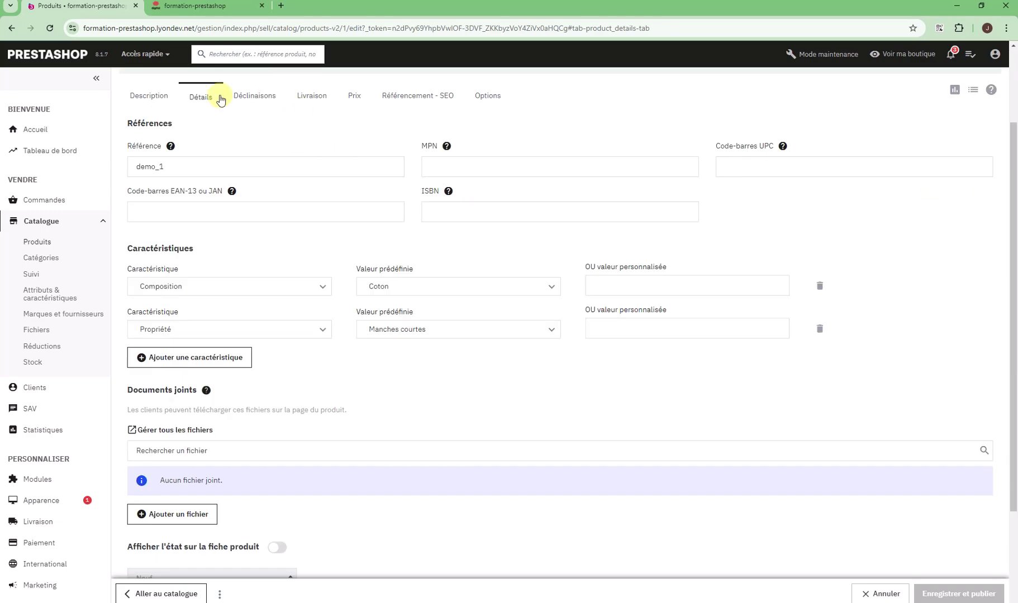
{"action": "scroll", "coordinate": [304, 238], "scroll_direction": "up", "scroll_amount": 2}
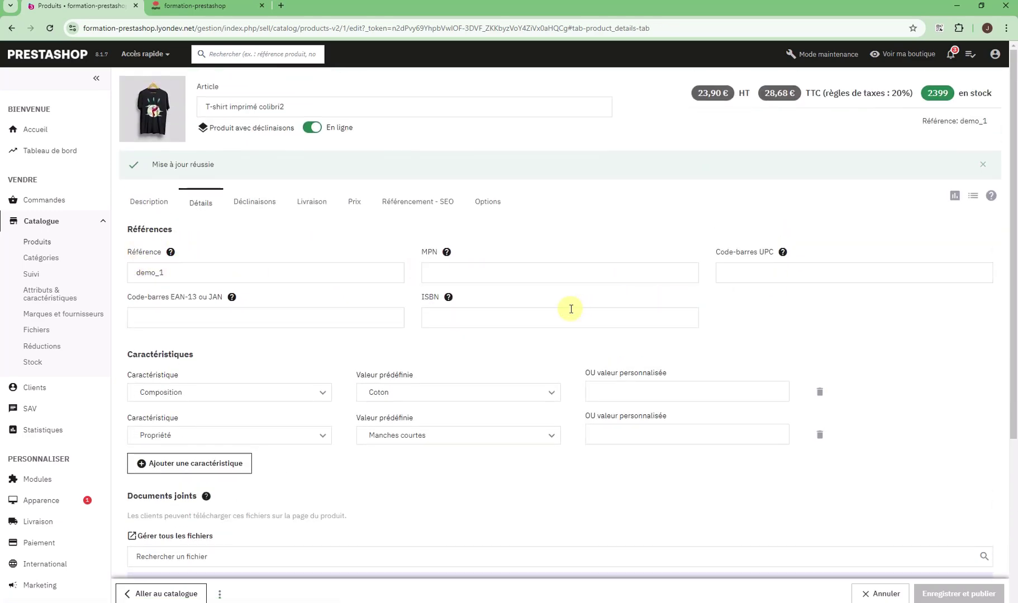
{"action": "double_click", "coordinate": [146, 227]}
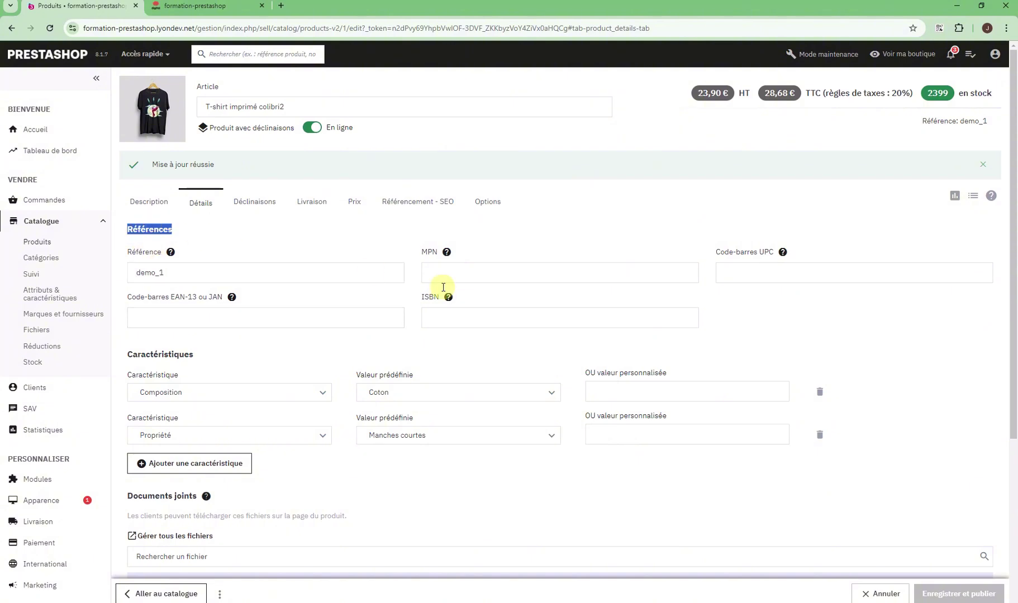
{"action": "left_click", "coordinate": [173, 272]}
{"action": "double_click", "coordinate": [171, 271]}
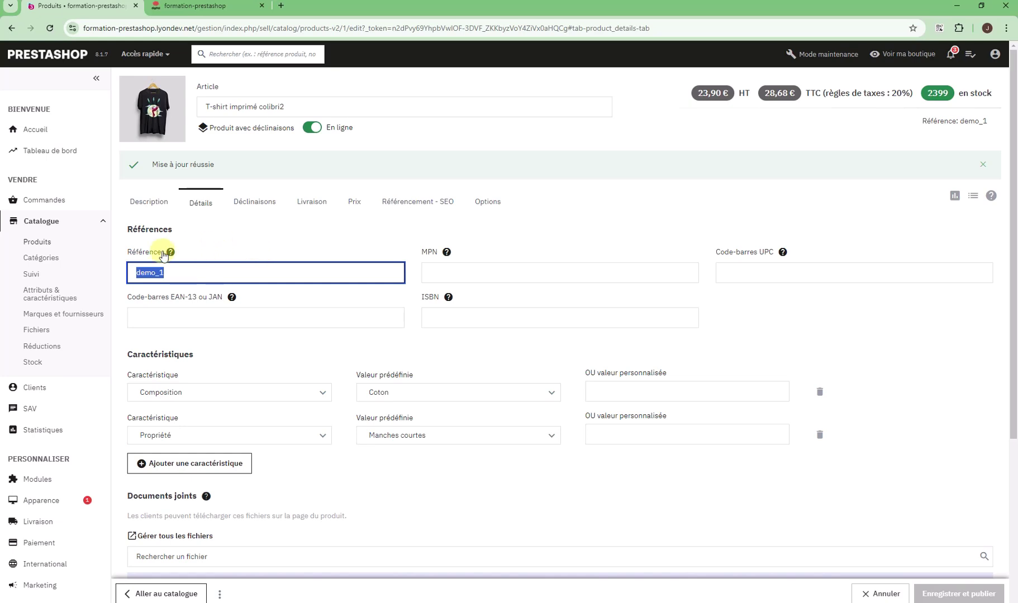
{"action": "double_click", "coordinate": [177, 272]}
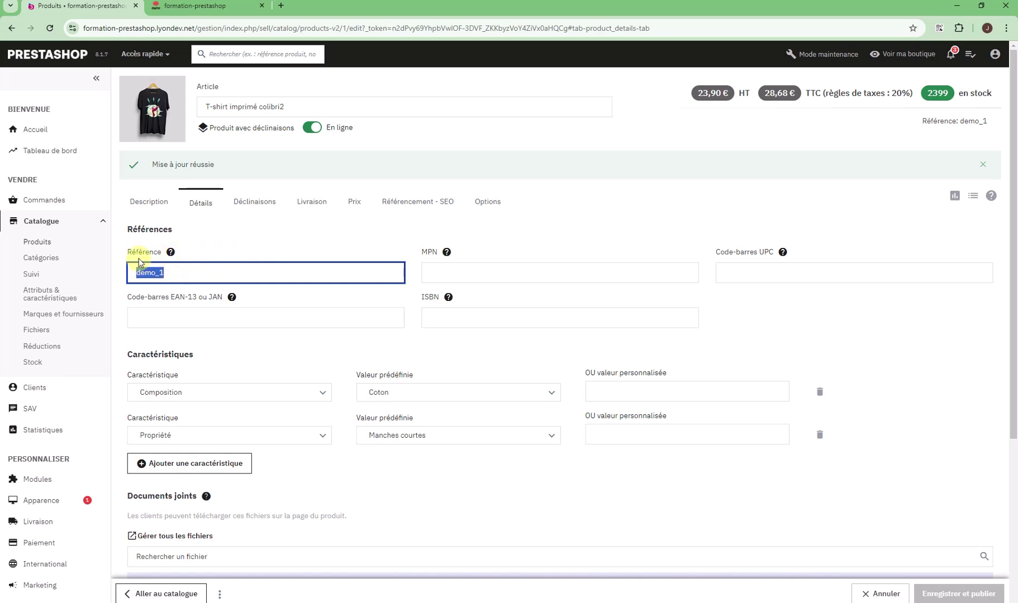
{"action": "double_click", "coordinate": [186, 271]}
{"action": "double_click", "coordinate": [151, 273]}
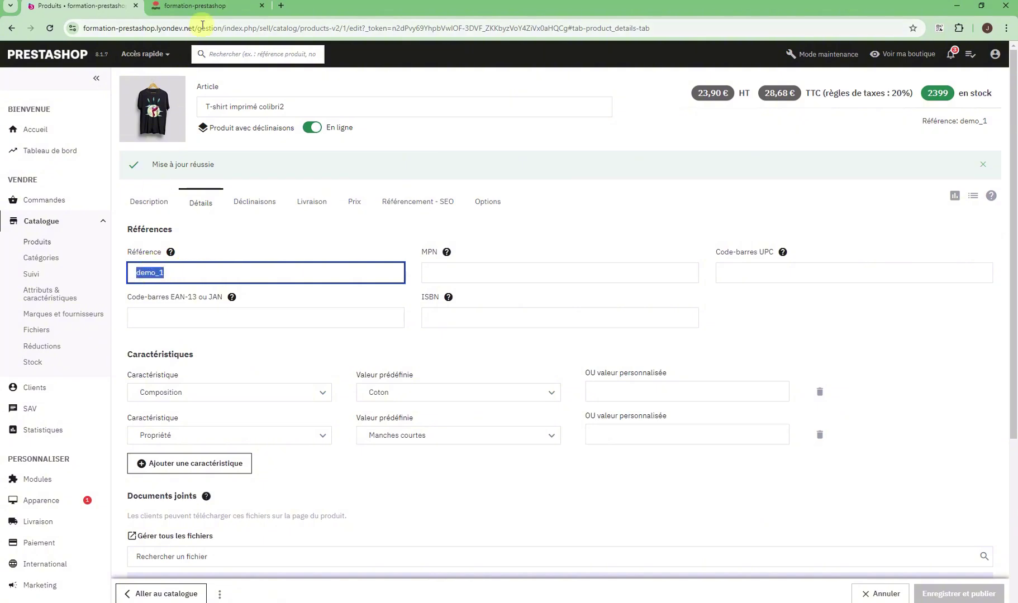
Check where the product reference appears in the product details on the shop's T-shirt page.
{"action": "left_click", "coordinate": [207, 6]}
{"action": "scroll", "coordinate": [471, 269], "scroll_direction": "up", "scroll_amount": 11}
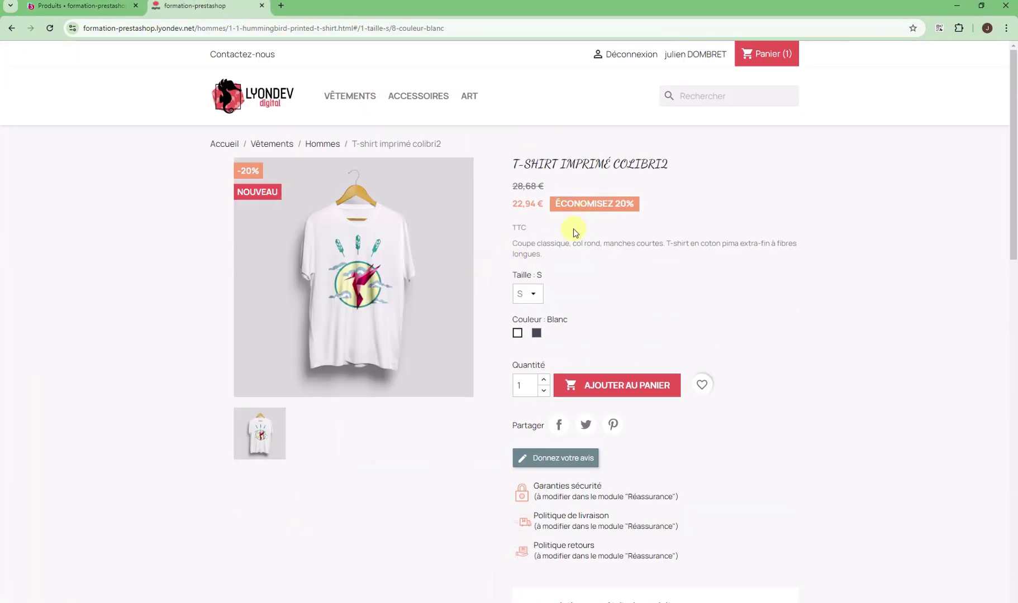
{"action": "scroll", "coordinate": [618, 305], "scroll_direction": "down", "scroll_amount": 6}
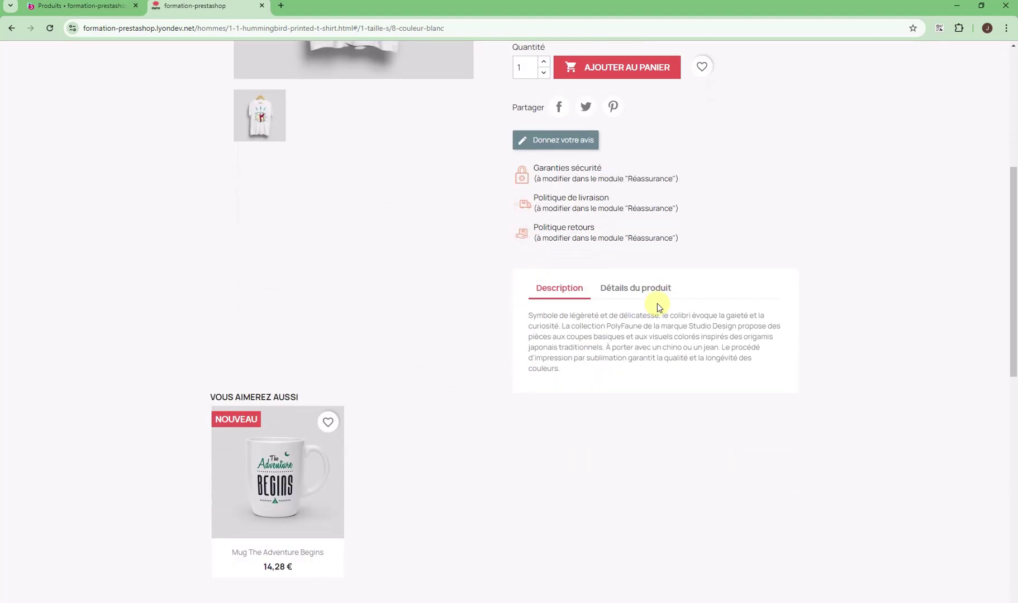
{"action": "left_click", "coordinate": [641, 293]}
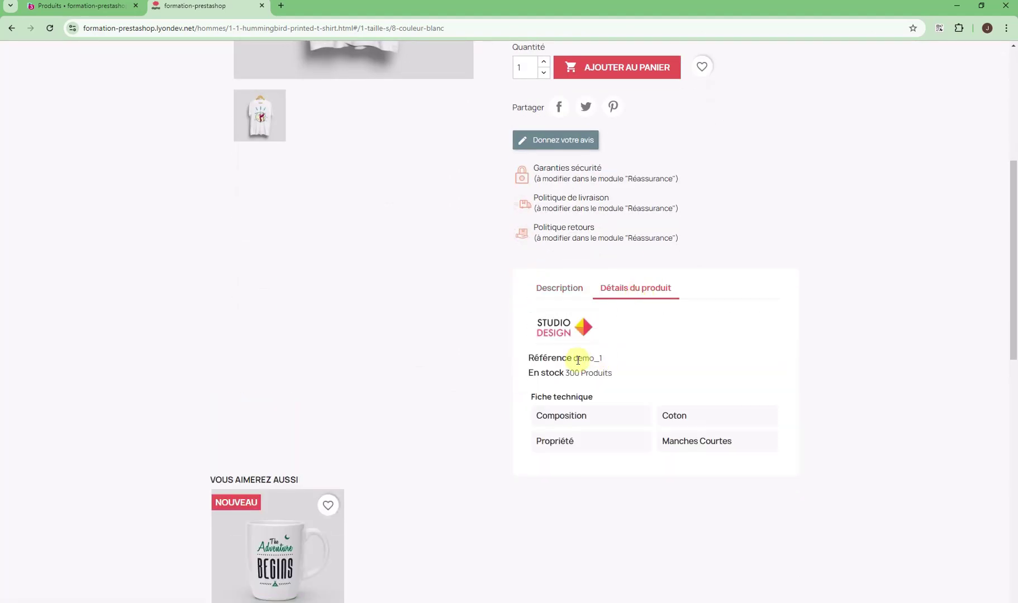
{"action": "left_click_drag", "start_coordinate": [578, 358], "coordinate": [614, 363]}
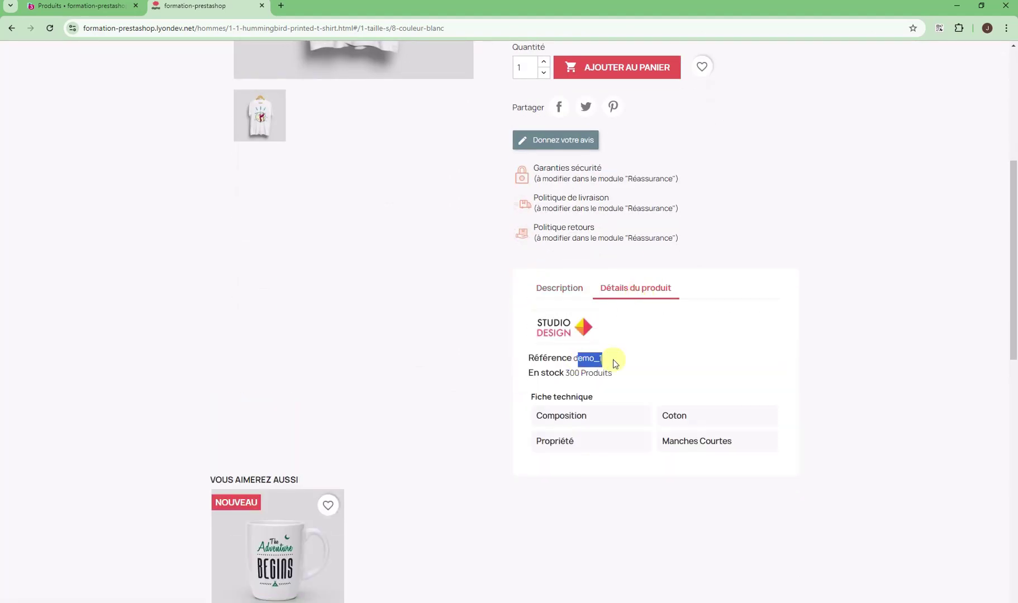
Back in the product form, examine the MPN, UPC, EAN-13 or JAN and ISBN code fields.
{"action": "left_click", "coordinate": [77, 13]}
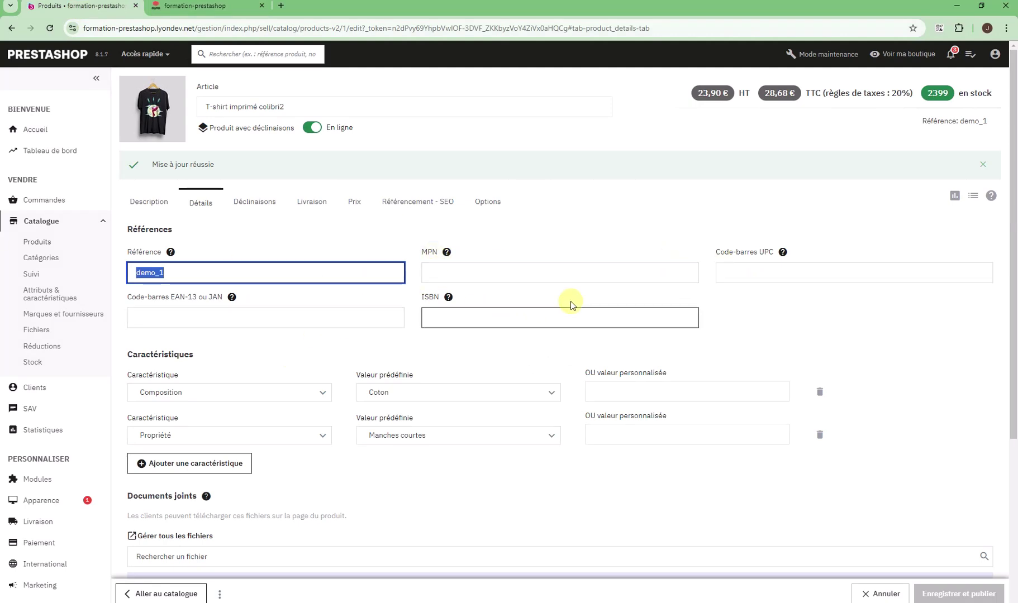
{"action": "double_click", "coordinate": [192, 297]}
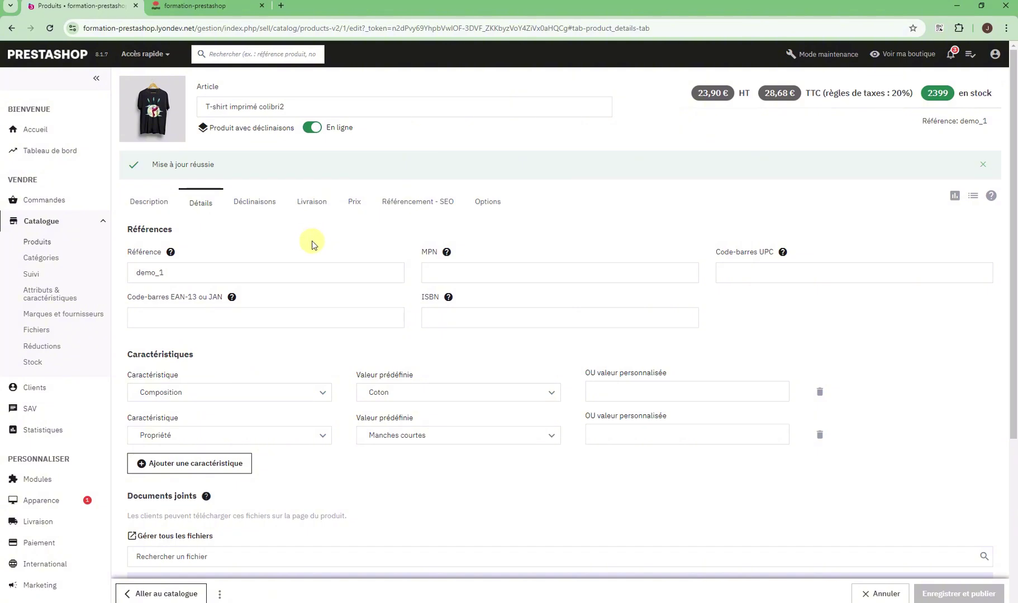
{"action": "left_click", "coordinate": [720, 272]}
{"action": "left_click", "coordinate": [646, 310]}
{"action": "left_click", "coordinate": [311, 316]}
{"action": "scroll", "coordinate": [522, 367], "scroll_direction": "down", "scroll_amount": 2}
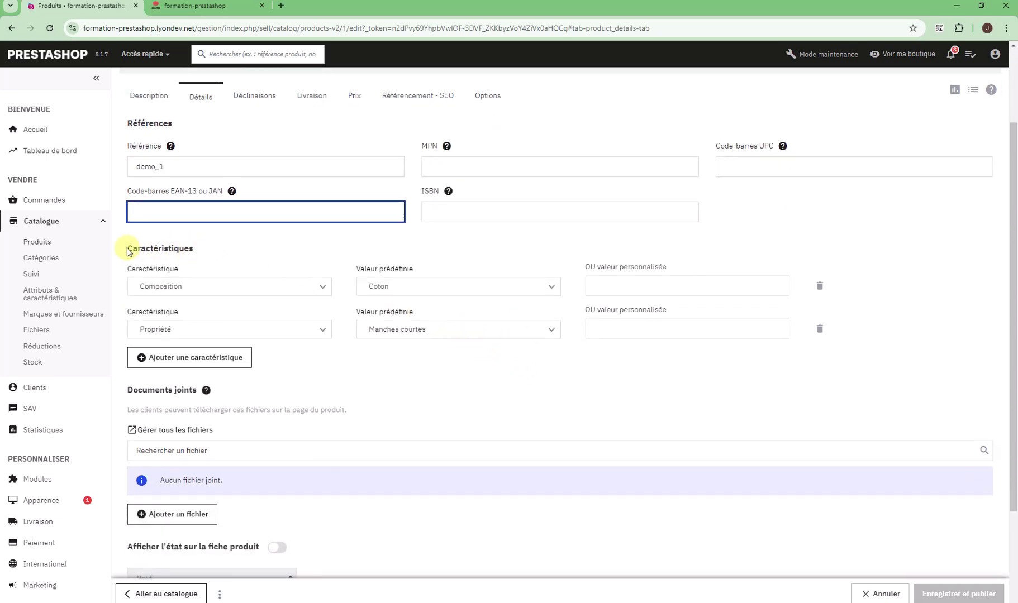
Examine the Caractéristiques section and view the predefined values available for Composition.
{"action": "left_click_drag", "start_coordinate": [125, 249], "coordinate": [874, 337]}
{"action": "left_click", "coordinate": [873, 336]}
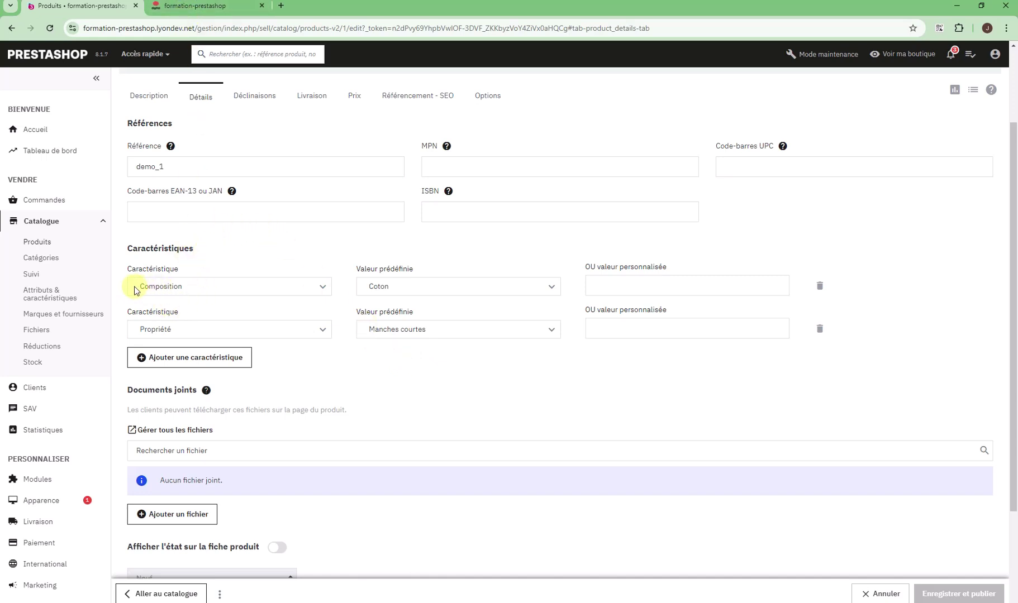
{"action": "left_click", "coordinate": [179, 292]}
{"action": "left_click", "coordinate": [180, 293]}
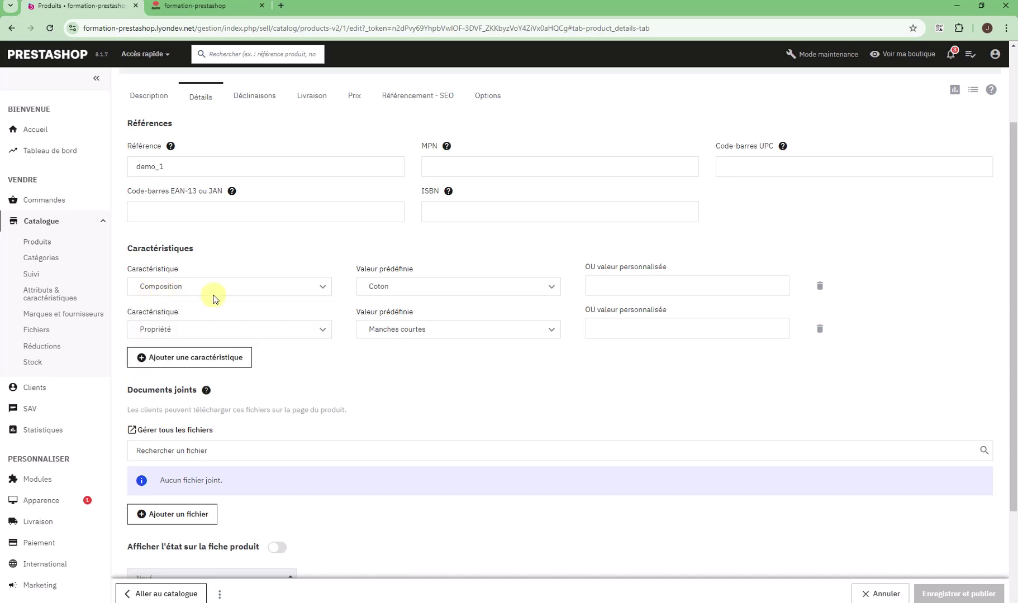
{"action": "left_click", "coordinate": [445, 291]}
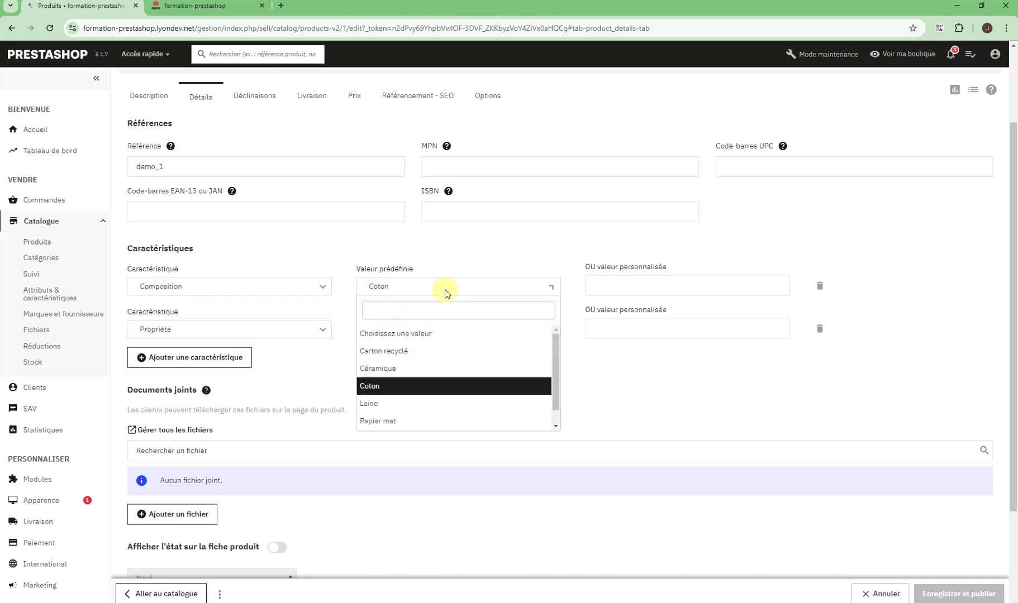
{"action": "left_click", "coordinate": [445, 289]}
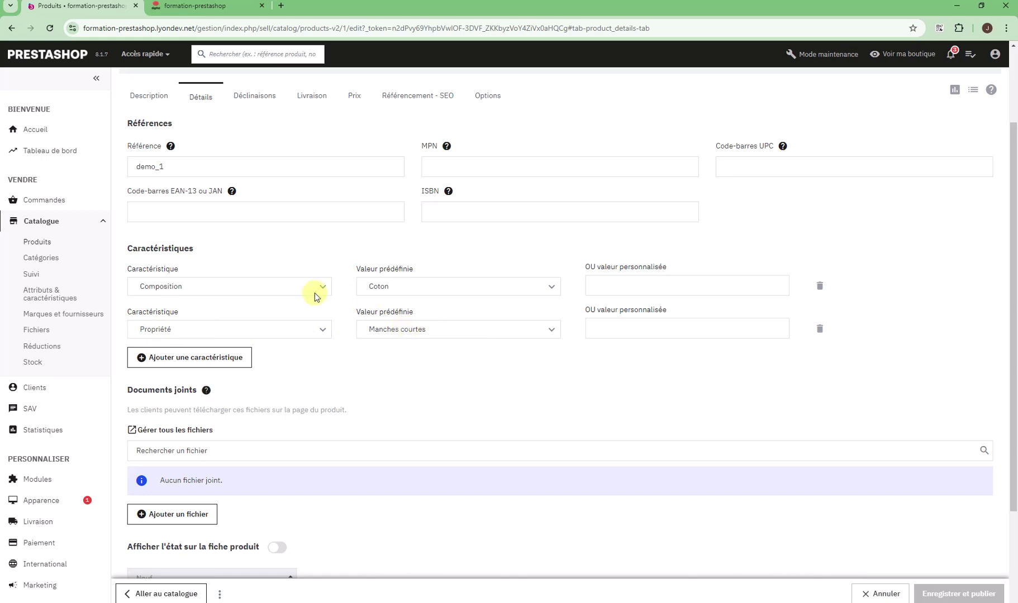
Add a blank characteristic row, view the characteristics it offers, and delete the row again.
{"action": "left_click", "coordinate": [213, 358]}
{"action": "left_click", "coordinate": [283, 376]}
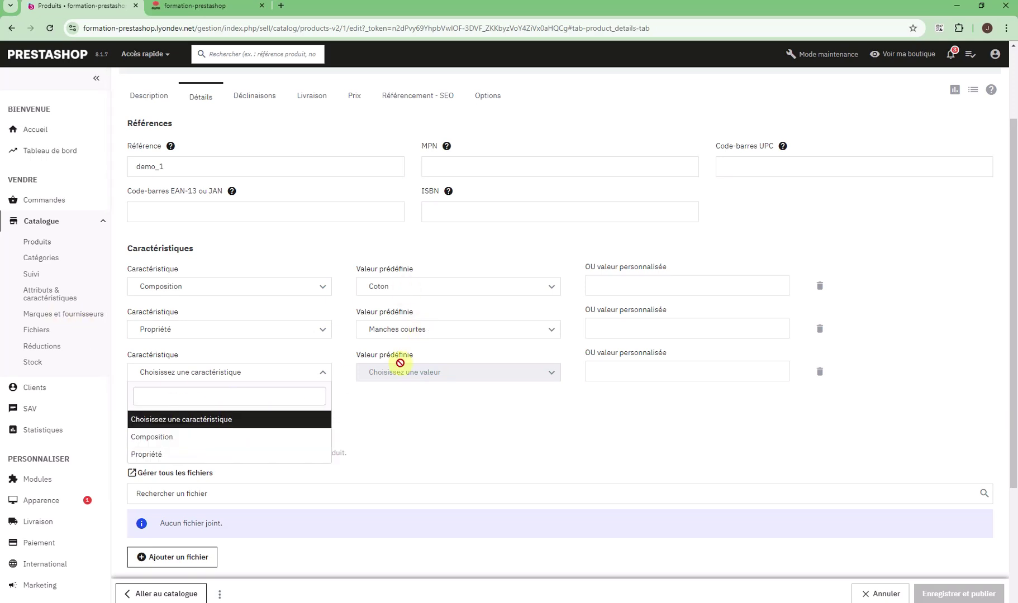
{"action": "left_click", "coordinate": [444, 372]}
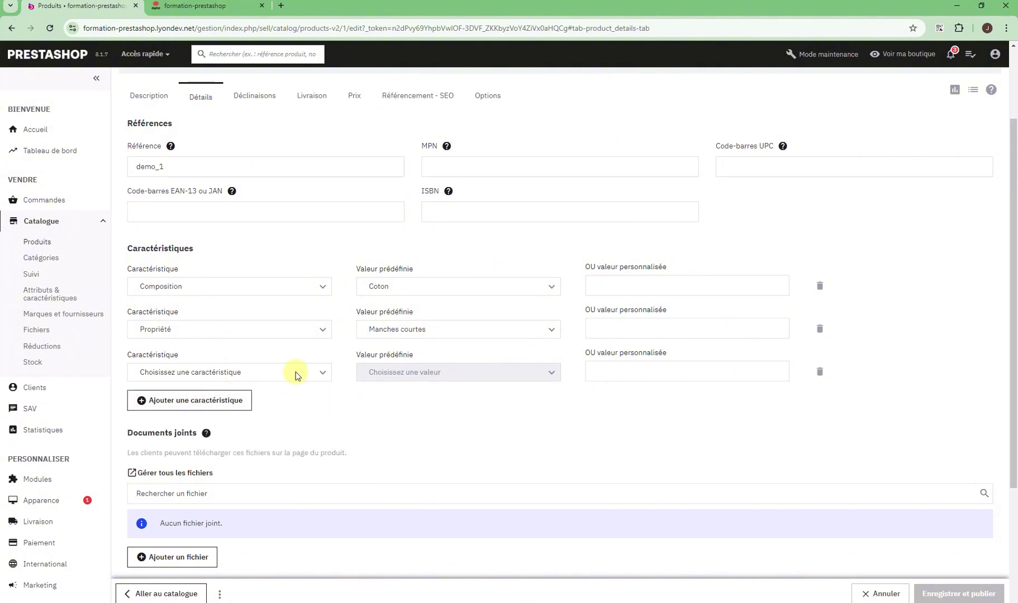
{"action": "left_click", "coordinate": [817, 373]}
{"action": "left_click", "coordinate": [632, 356]}
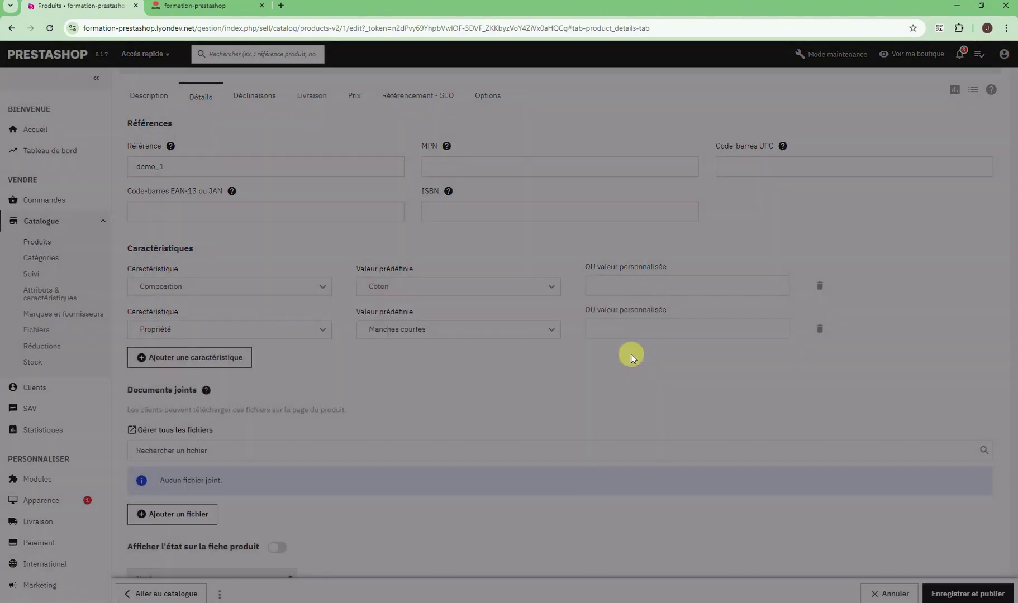
On the shop's T-shirt page, examine how the product's characteristics are shown in the Fiche technique.
{"action": "left_click", "coordinate": [178, 9]}
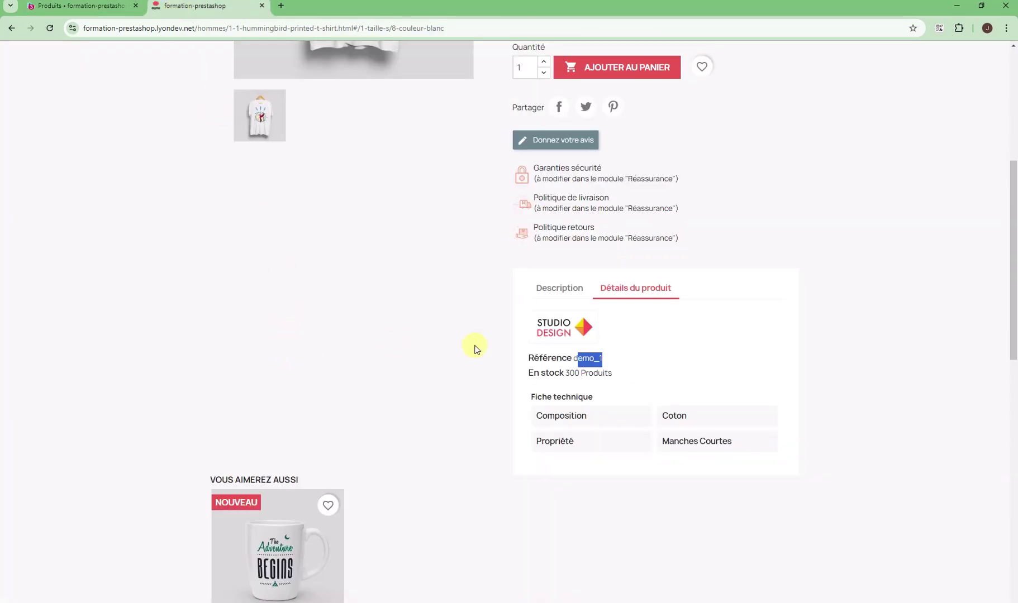
{"action": "scroll", "coordinate": [647, 288], "scroll_direction": "down", "scroll_amount": 3}
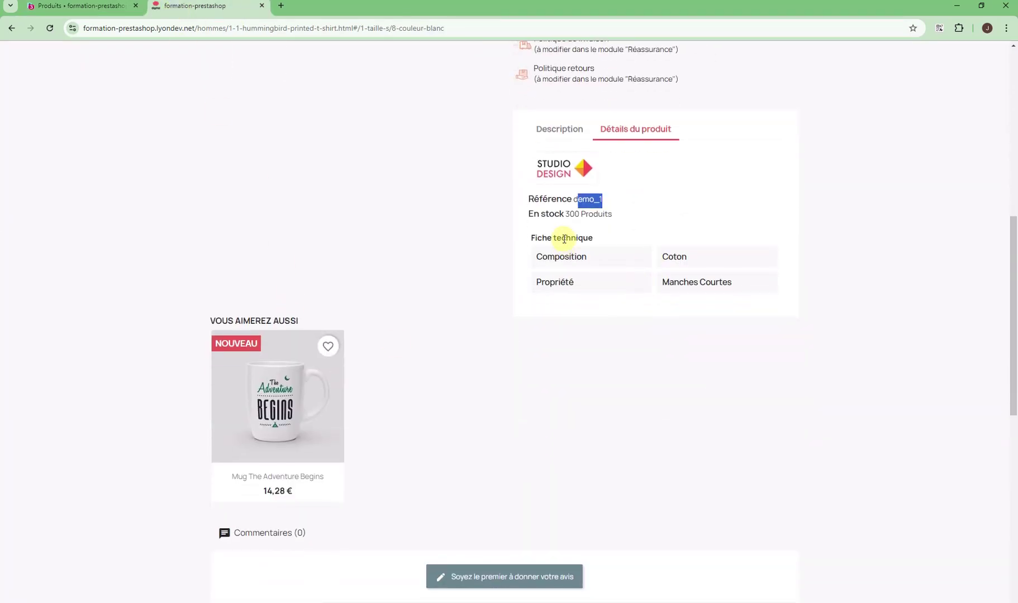
{"action": "left_click", "coordinate": [690, 262]}
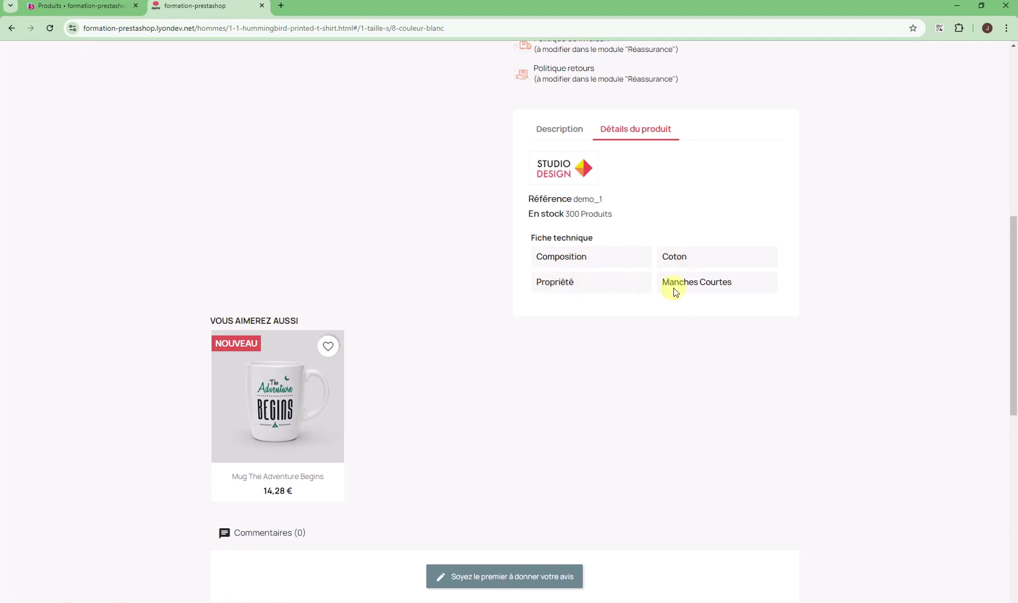
{"action": "left_click_drag", "start_coordinate": [659, 284], "coordinate": [744, 286]}
{"action": "scroll", "coordinate": [833, 456], "scroll_direction": "up", "scroll_amount": 2}
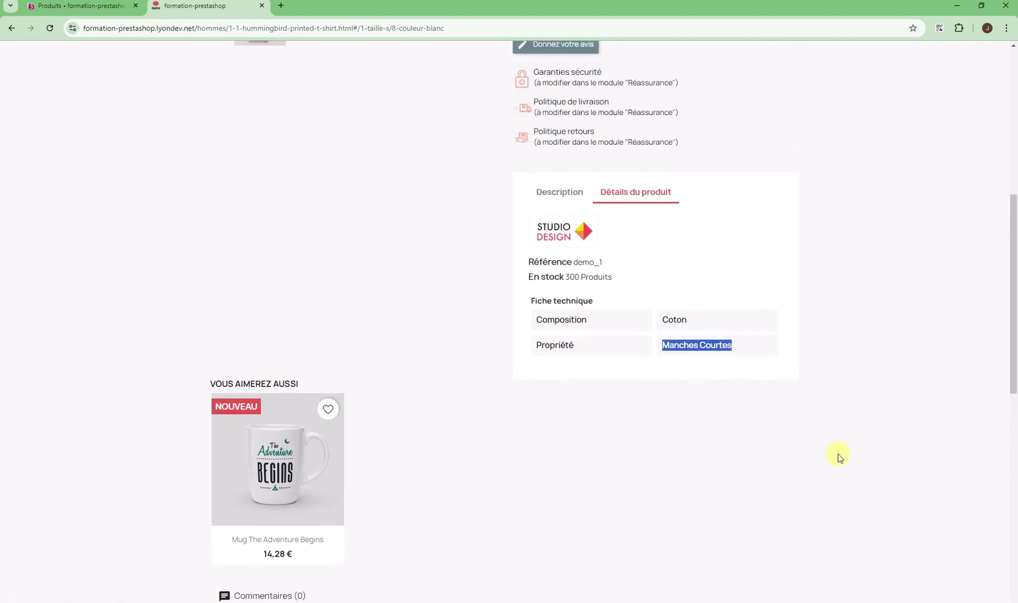
{"action": "left_click", "coordinate": [800, 479]}
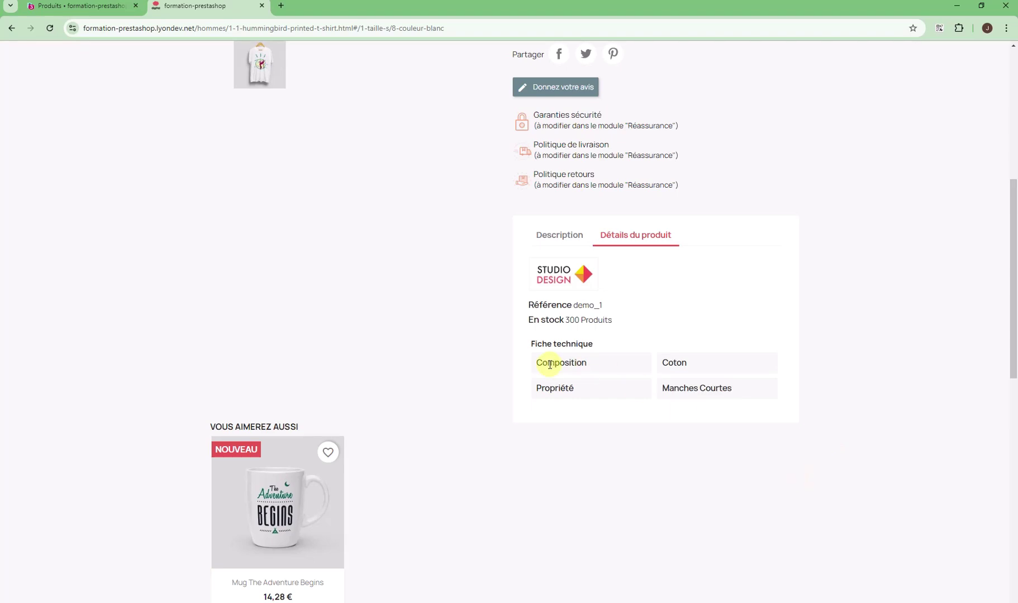
{"action": "left_click_drag", "start_coordinate": [531, 351], "coordinate": [749, 391]}
{"action": "left_click", "coordinate": [702, 358]}
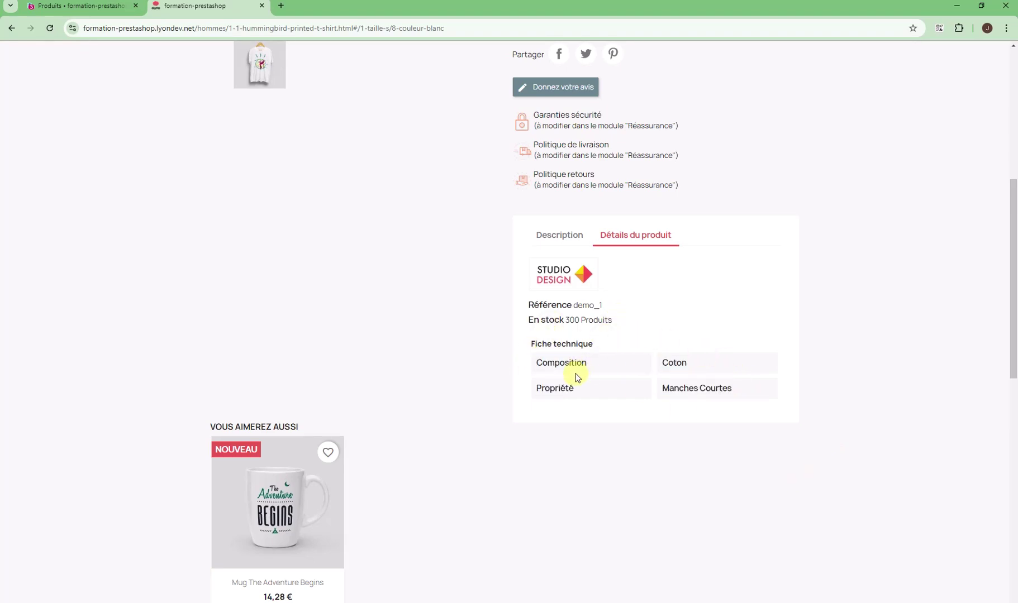
Compare the individual values listed for Composition and Propriété in the technical sheet.
{"action": "triple_click", "coordinate": [700, 388]}
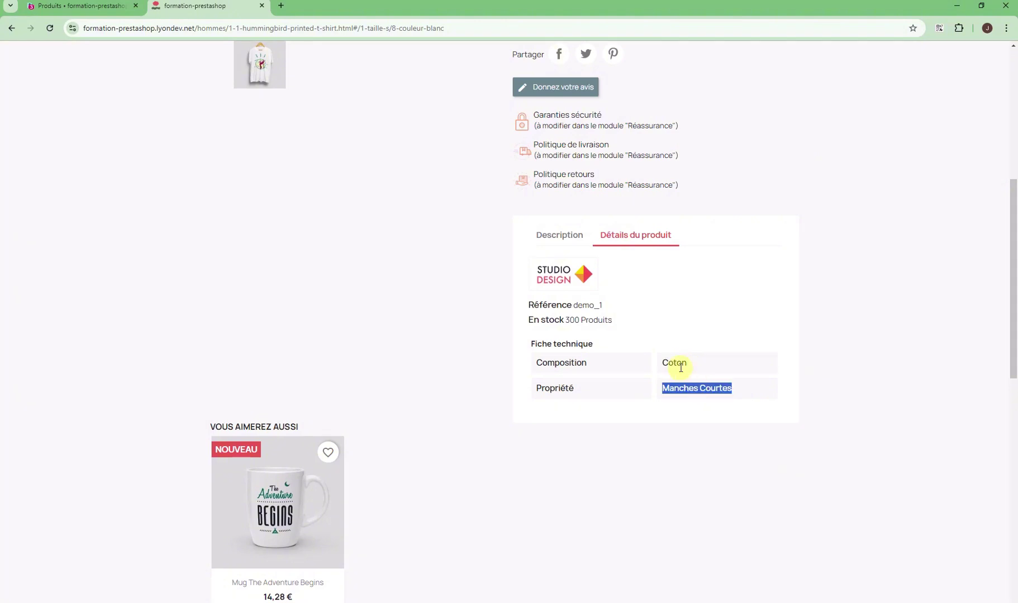
{"action": "left_click", "coordinate": [677, 363]}
{"action": "double_click", "coordinate": [677, 369]}
{"action": "double_click", "coordinate": [690, 386]}
{"action": "double_click", "coordinate": [678, 364]}
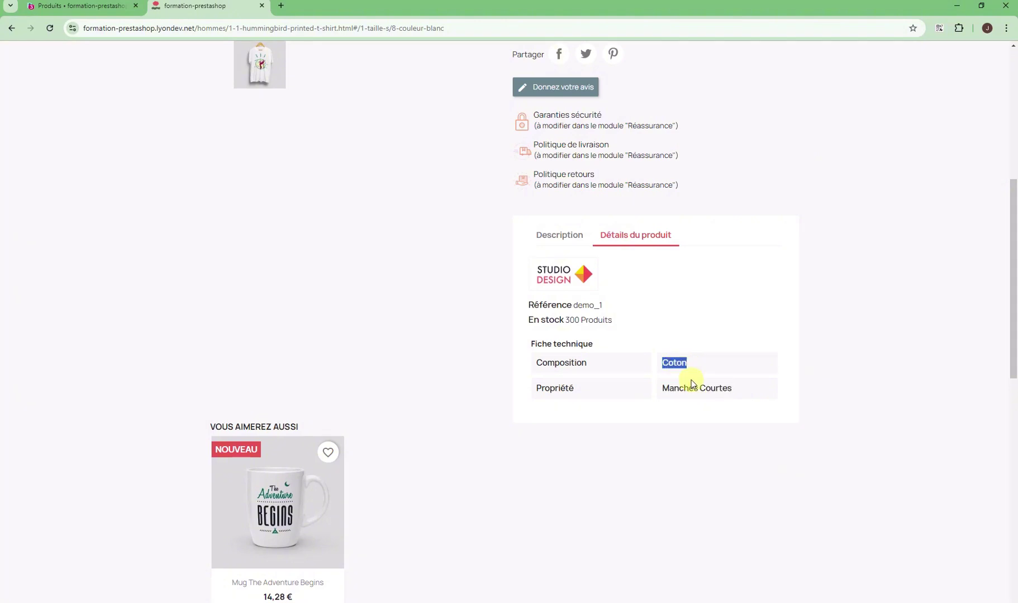
{"action": "double_click", "coordinate": [702, 388]}
{"action": "left_click", "coordinate": [692, 380]}
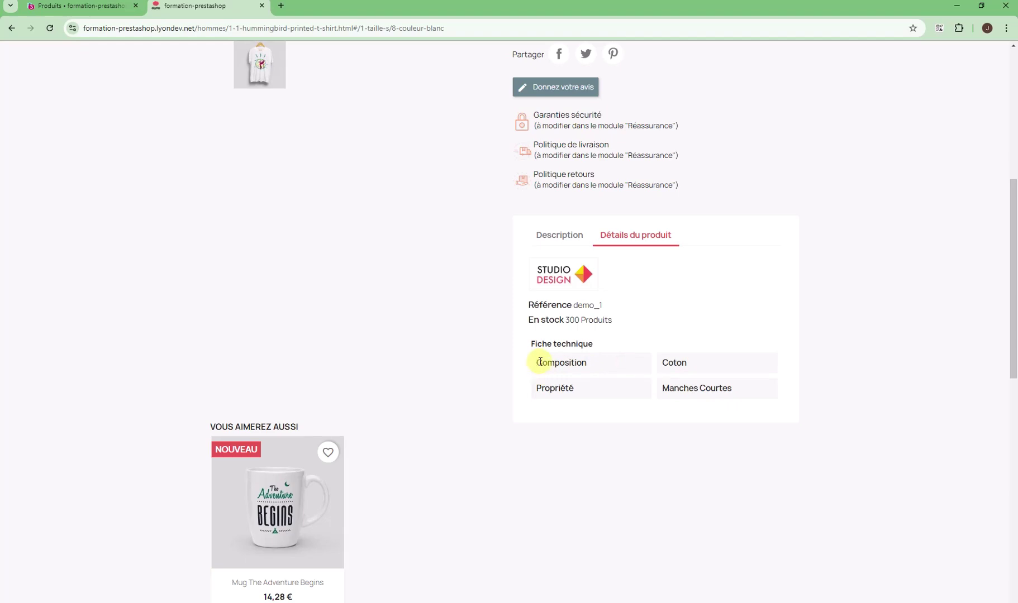
{"action": "left_click_drag", "start_coordinate": [537, 362], "coordinate": [771, 399]}
{"action": "left_click", "coordinate": [726, 391]}
{"action": "left_click_drag", "start_coordinate": [565, 364], "coordinate": [749, 386]}
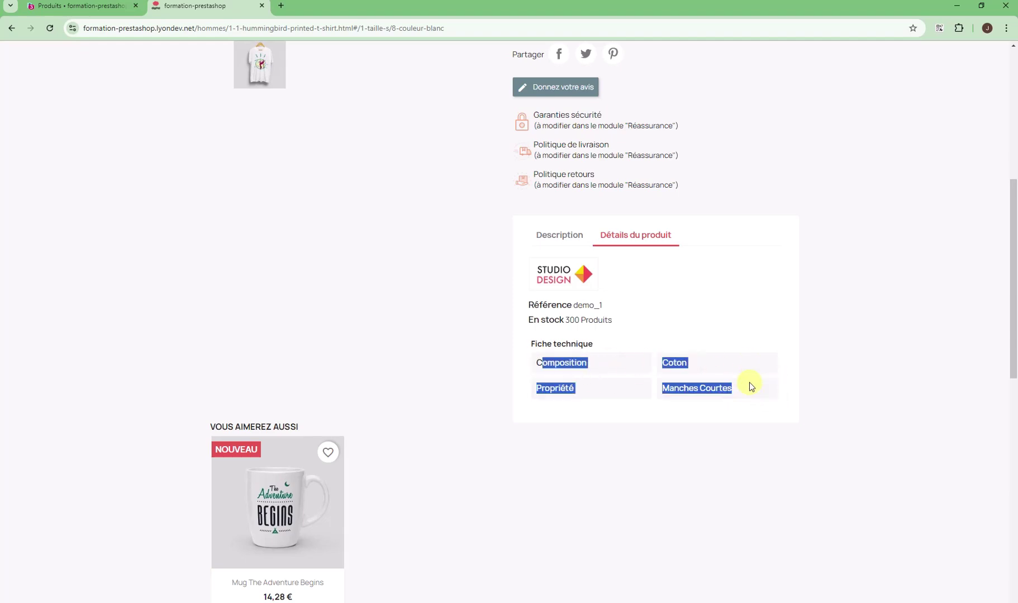
{"action": "left_click", "coordinate": [691, 427]}
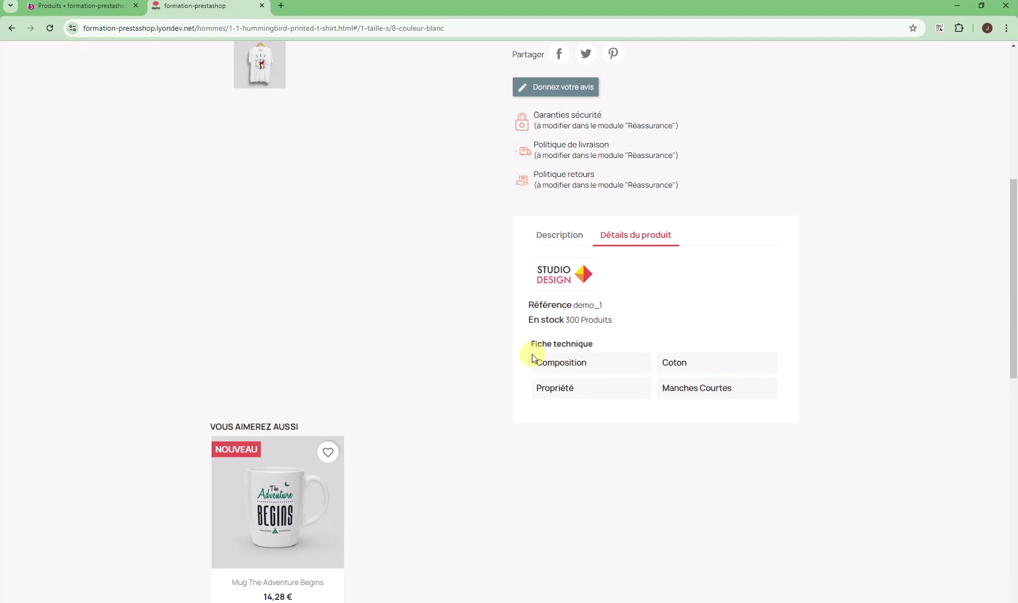
{"action": "left_click_drag", "start_coordinate": [535, 362], "coordinate": [716, 459]}
Examine the Taille choice above the cart controls and compare it with the characteristics in the product details.
{"action": "scroll", "coordinate": [716, 459], "scroll_direction": "up", "scroll_amount": 2}
{"action": "scroll", "coordinate": [717, 459], "scroll_direction": "up", "scroll_amount": 4}
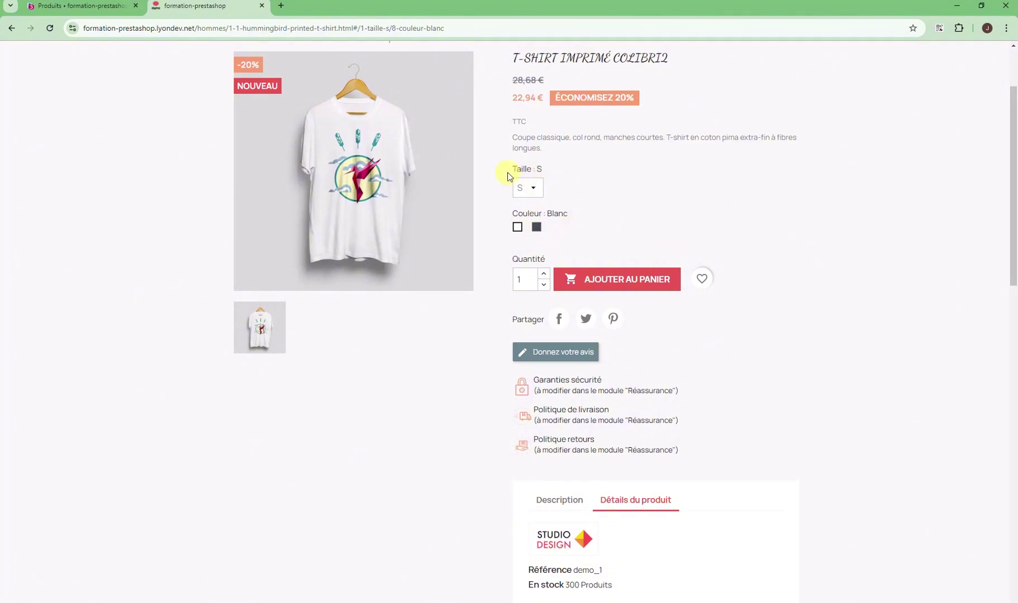
{"action": "left_click_drag", "start_coordinate": [510, 171], "coordinate": [566, 171]}
{"action": "scroll", "coordinate": [670, 410], "scroll_direction": "down", "scroll_amount": 5}
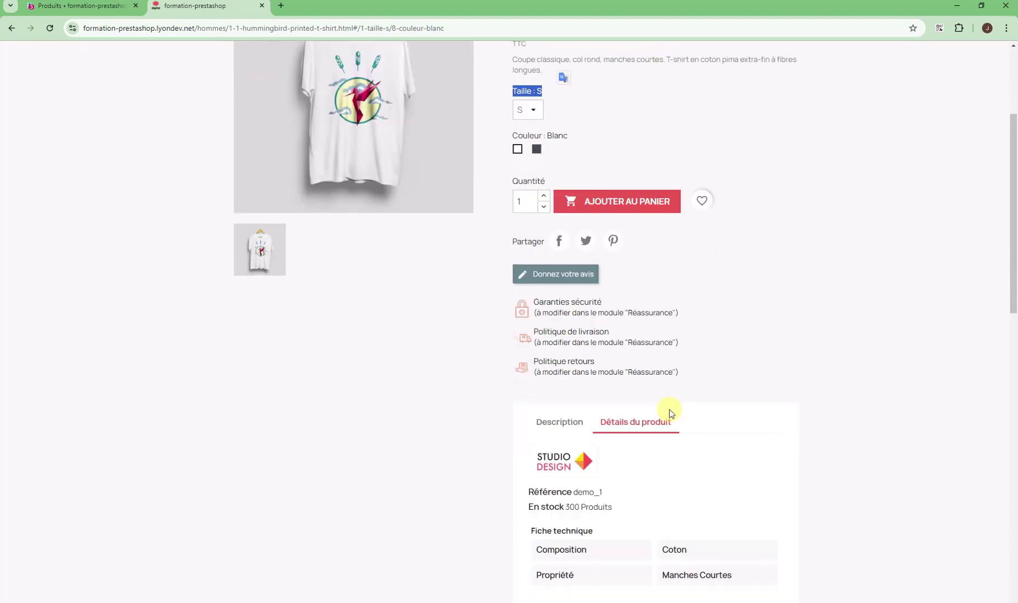
Compare the Composition and Propriété rows of the Fiche technique with the purchase options at the start of the T-shirt page.
{"action": "scroll", "coordinate": [686, 387], "scroll_direction": "up", "scroll_amount": 2}
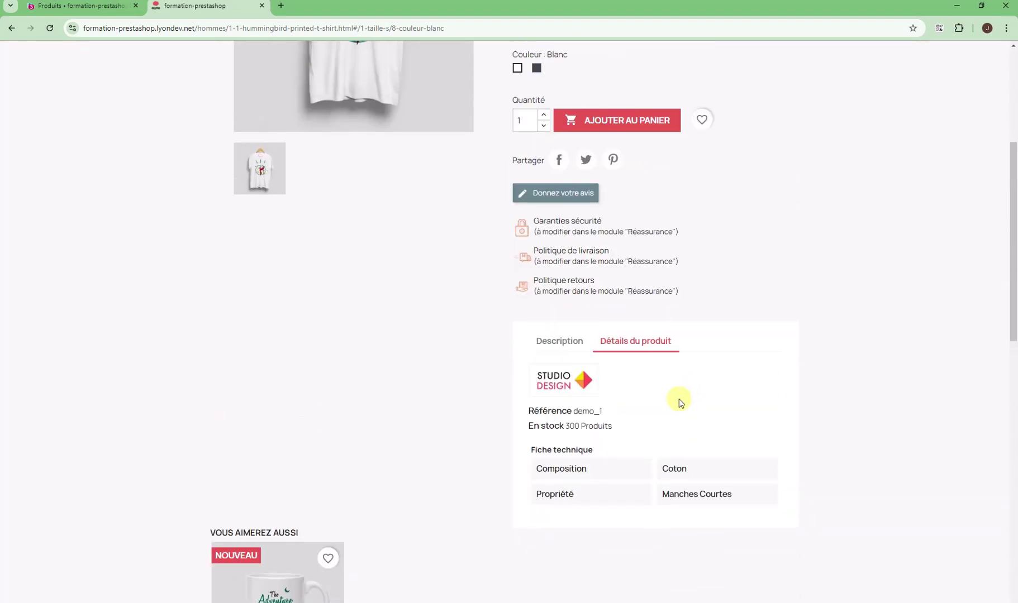
{"action": "left_click_drag", "start_coordinate": [533, 468], "coordinate": [738, 477]}
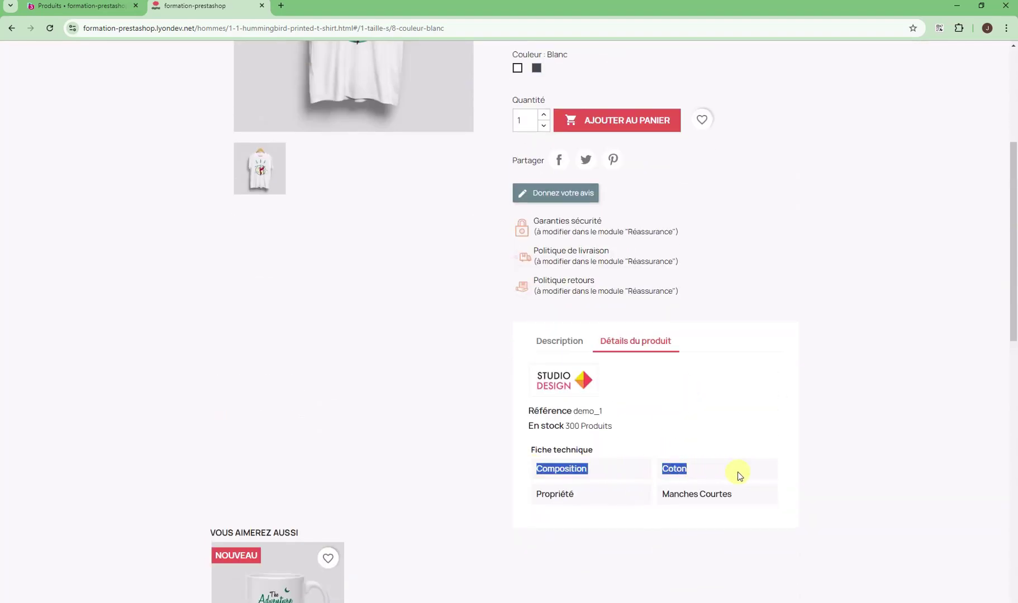
{"action": "scroll", "coordinate": [731, 475], "scroll_direction": "up", "scroll_amount": 5}
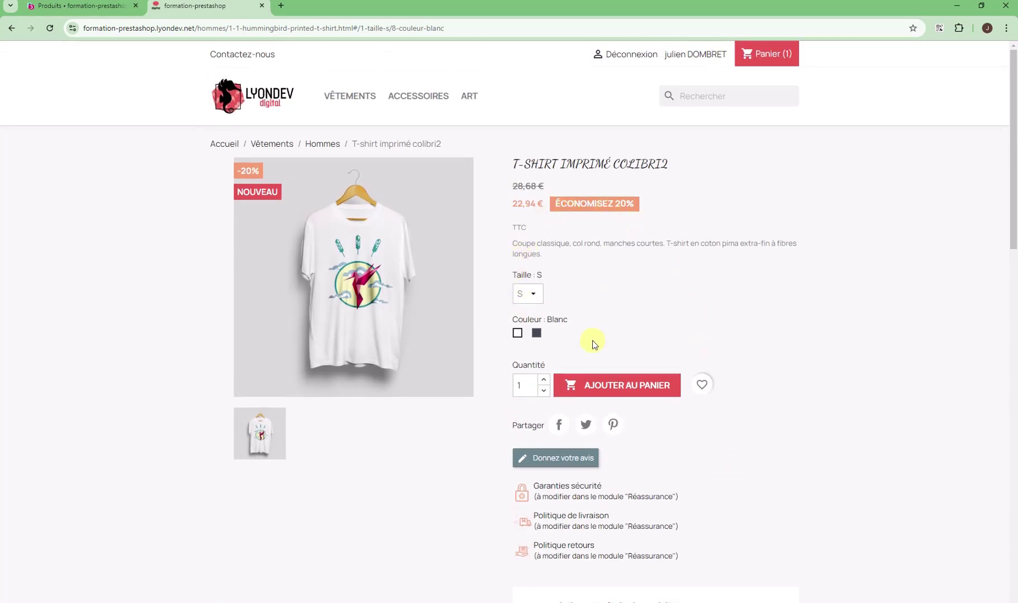
{"action": "scroll", "coordinate": [721, 379], "scroll_direction": "down", "scroll_amount": 3}
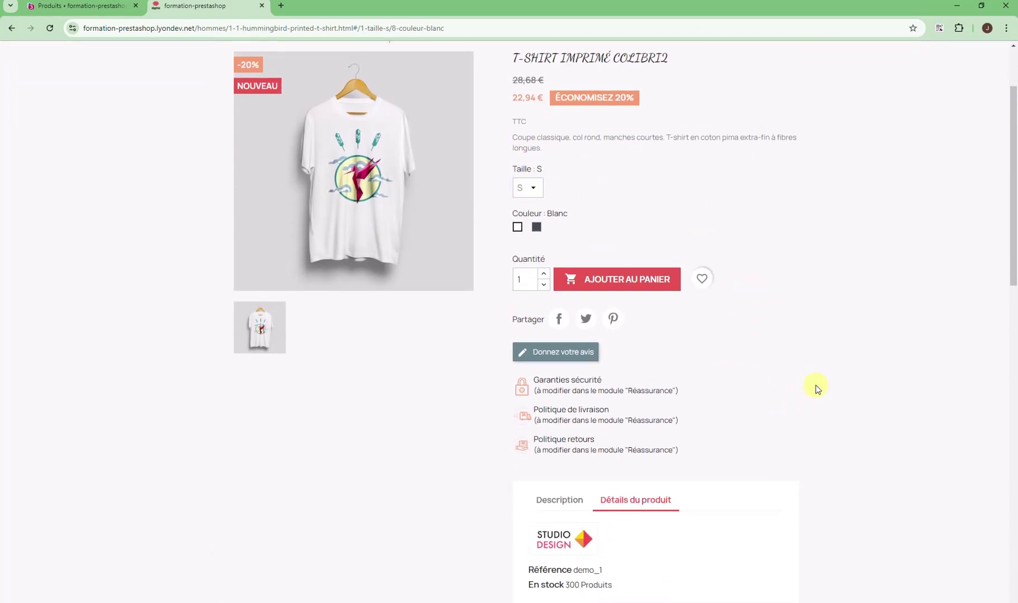
{"action": "left_click", "coordinate": [877, 418]}
{"action": "scroll", "coordinate": [782, 418], "scroll_direction": "down", "scroll_amount": 3}
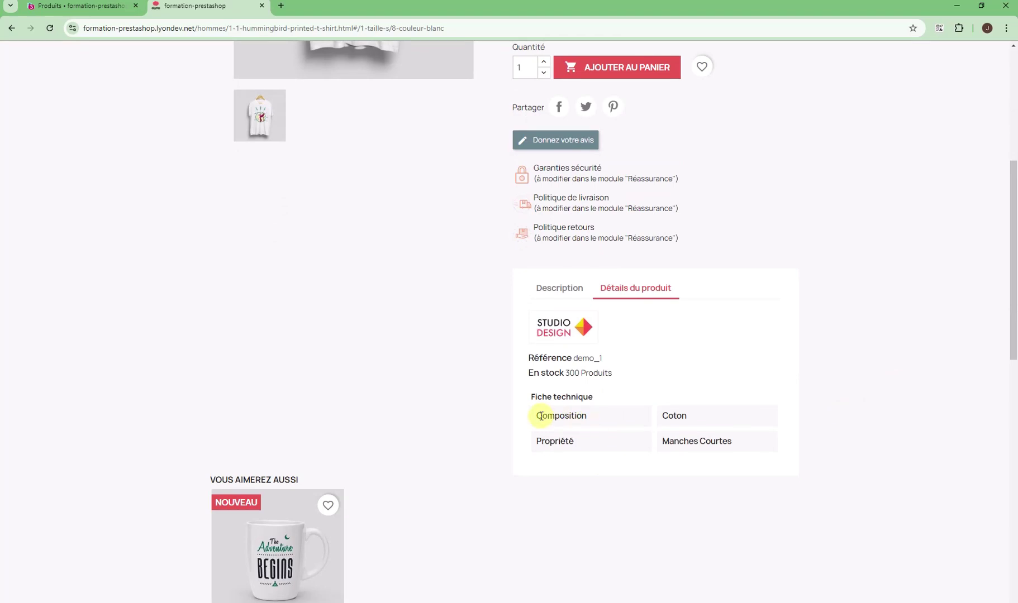
{"action": "left_click_drag", "start_coordinate": [541, 415], "coordinate": [750, 447]}
View the sizes offered by the T-shirt's Taille choice without changing it, and compare them with the product details.
{"action": "scroll", "coordinate": [738, 481], "scroll_direction": "up", "scroll_amount": 5}
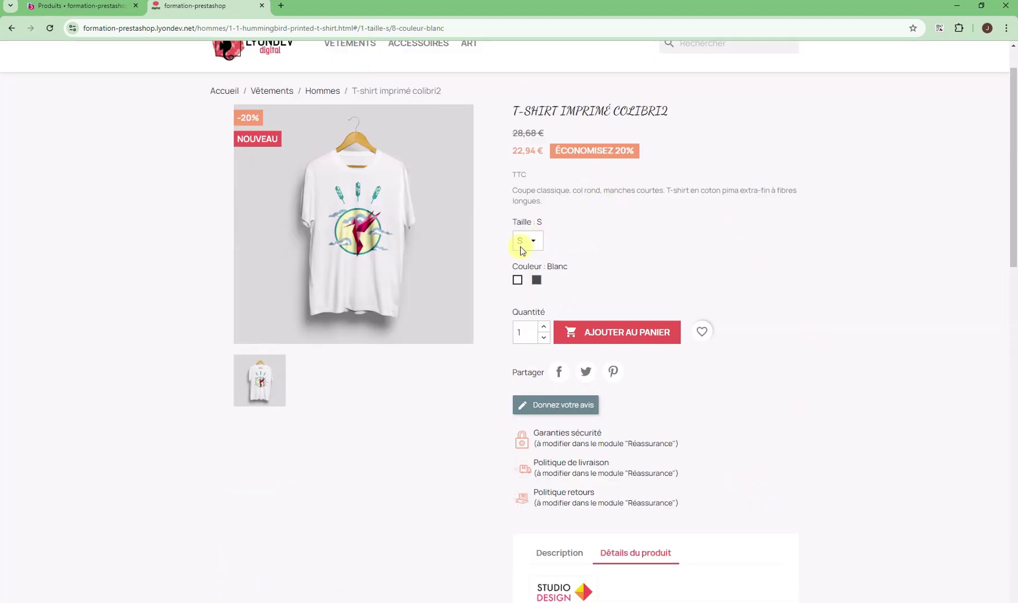
{"action": "left_click", "coordinate": [528, 240]}
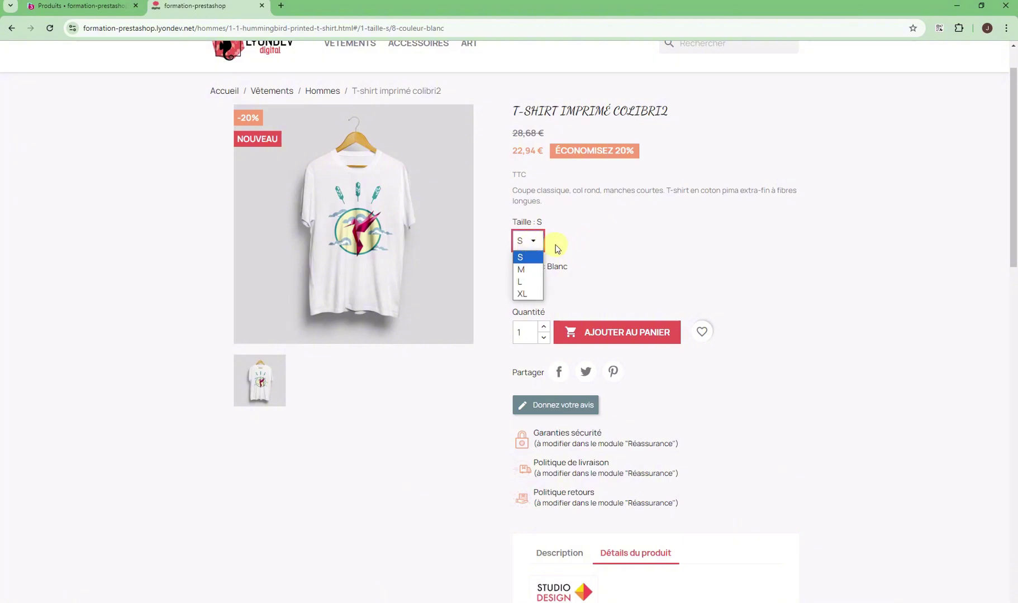
{"action": "left_click", "coordinate": [530, 242]}
{"action": "left_click", "coordinate": [530, 242]}
{"action": "left_click", "coordinate": [530, 242]}
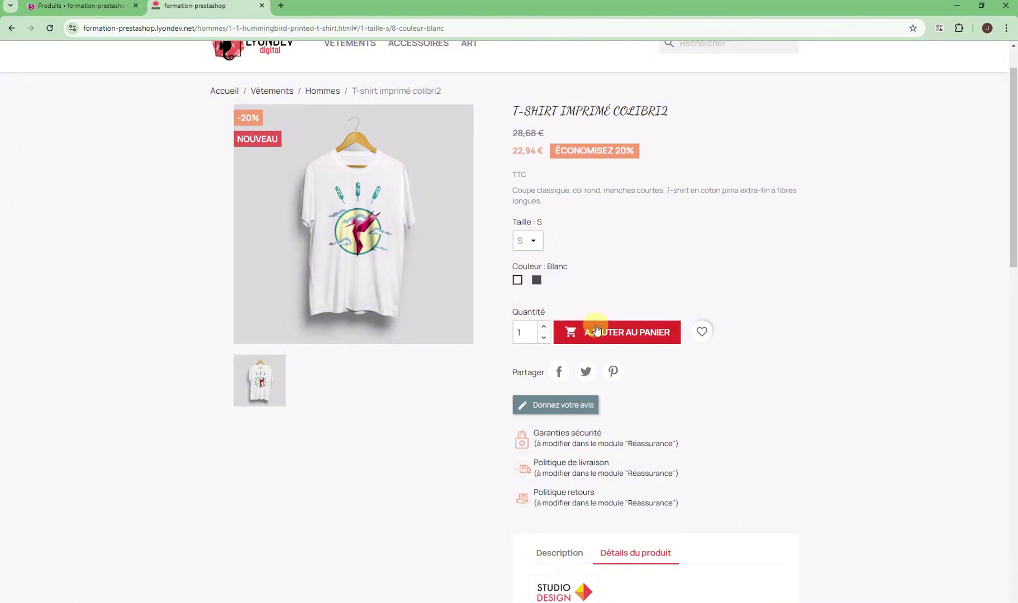
{"action": "scroll", "coordinate": [605, 343], "scroll_direction": "down", "scroll_amount": 5}
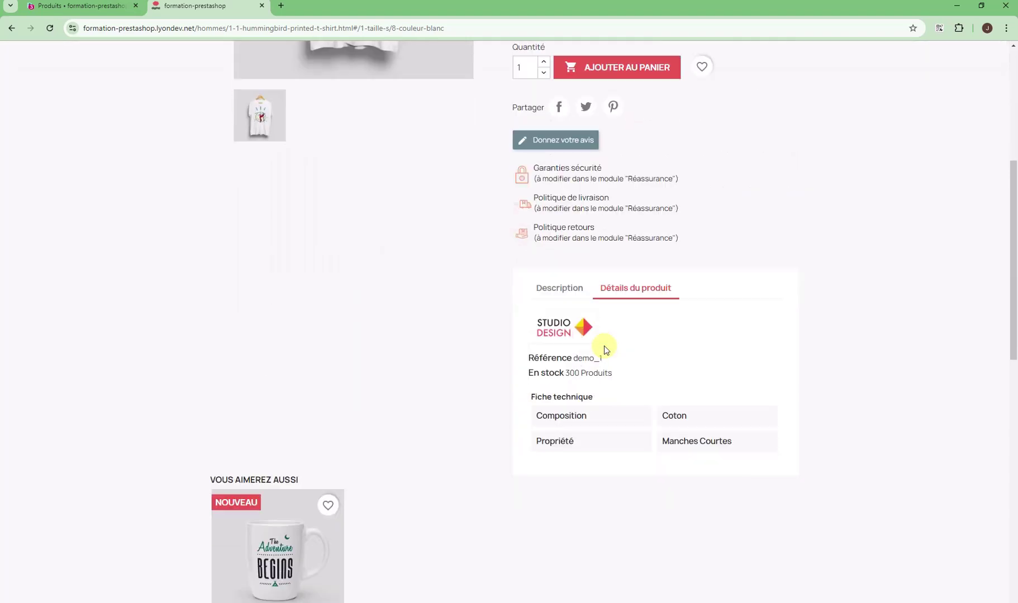
{"action": "scroll", "coordinate": [364, 155], "scroll_direction": "up", "scroll_amount": 5}
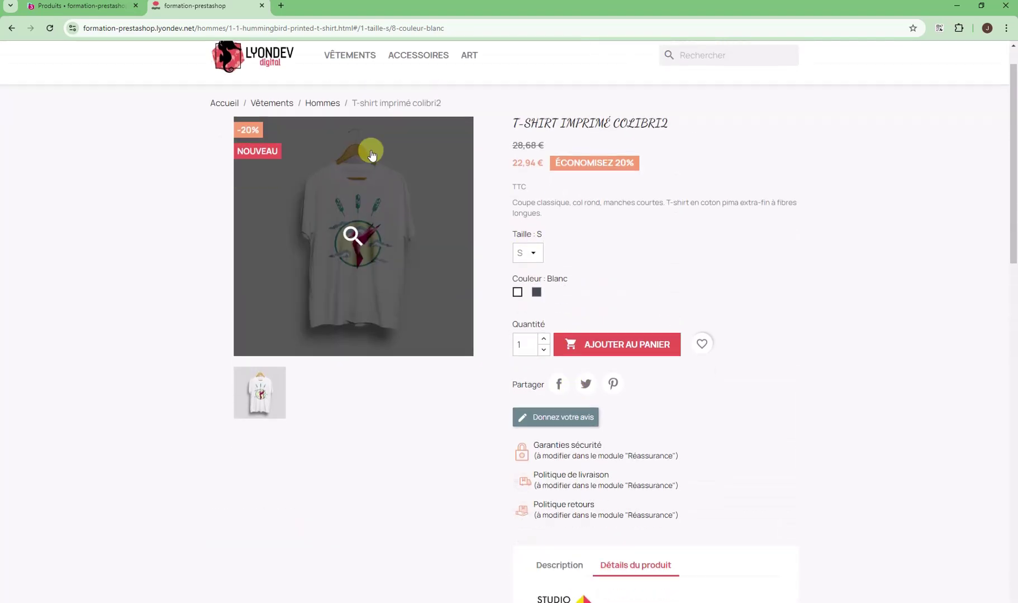
Open the shop's Hommes category page and look over its product list and filters.
{"action": "left_click", "coordinate": [329, 92]}
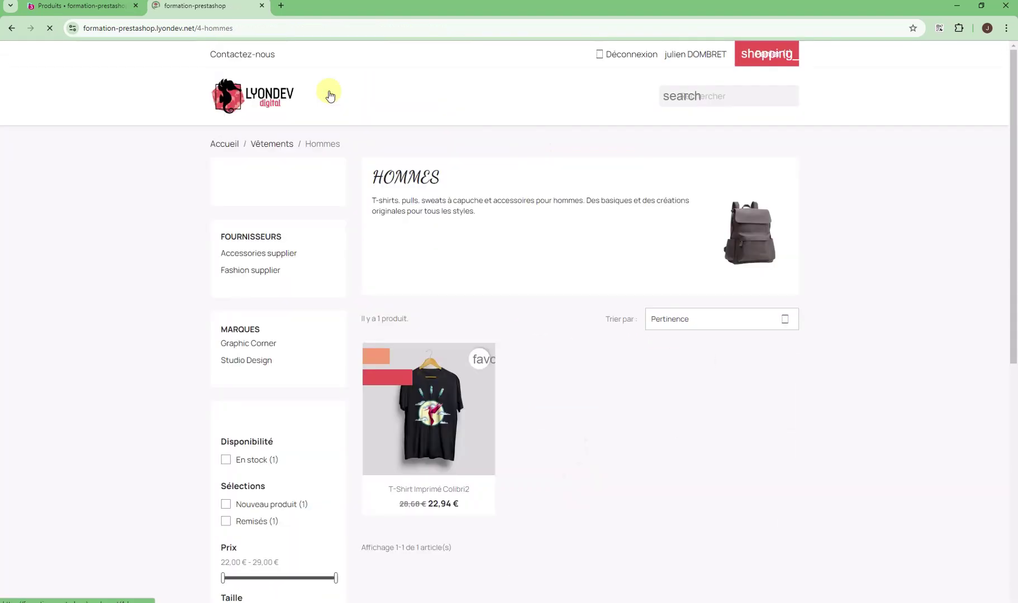
{"action": "scroll", "coordinate": [594, 365], "scroll_direction": "down", "scroll_amount": 6}
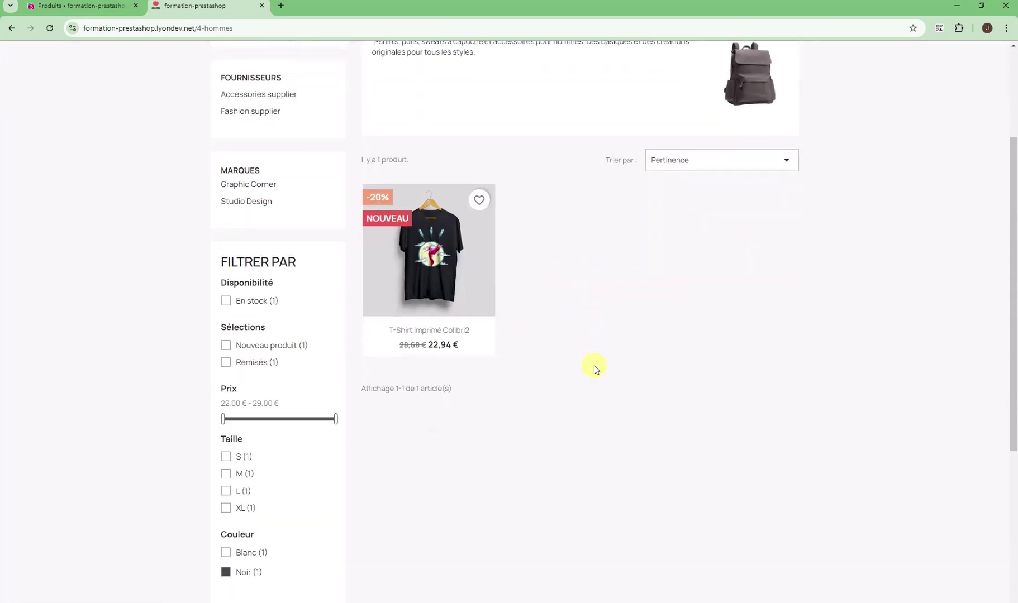
{"action": "scroll", "coordinate": [586, 355], "scroll_direction": "up", "scroll_amount": 6}
Open the Vêtements category, go back through the shop's home page, and examine the category's filters down to Propriété.
{"action": "left_click", "coordinate": [268, 146]}
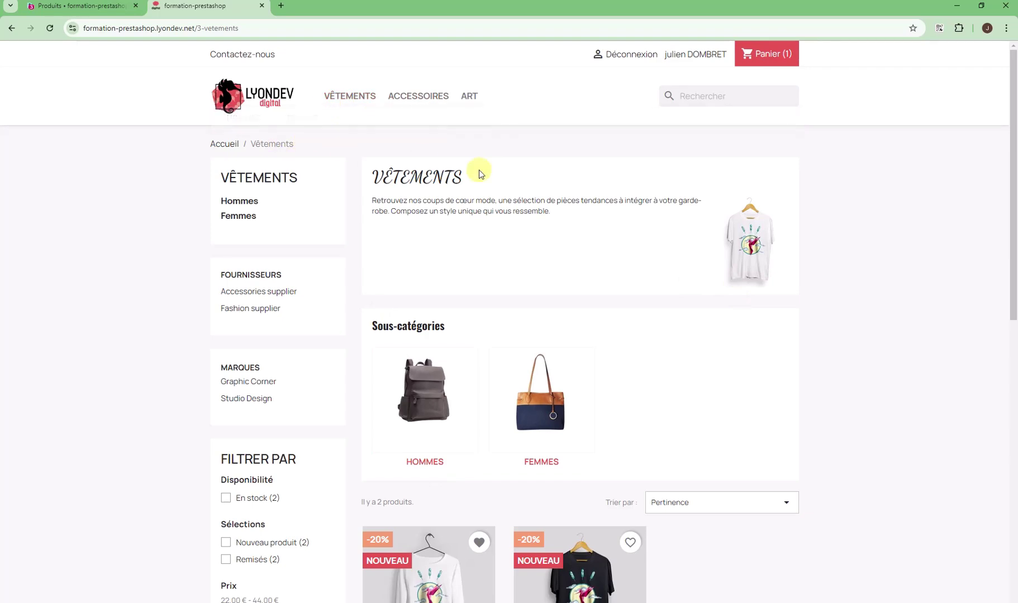
{"action": "scroll", "coordinate": [677, 349], "scroll_direction": "down", "scroll_amount": 5}
{"action": "scroll", "coordinate": [714, 334], "scroll_direction": "up", "scroll_amount": 6}
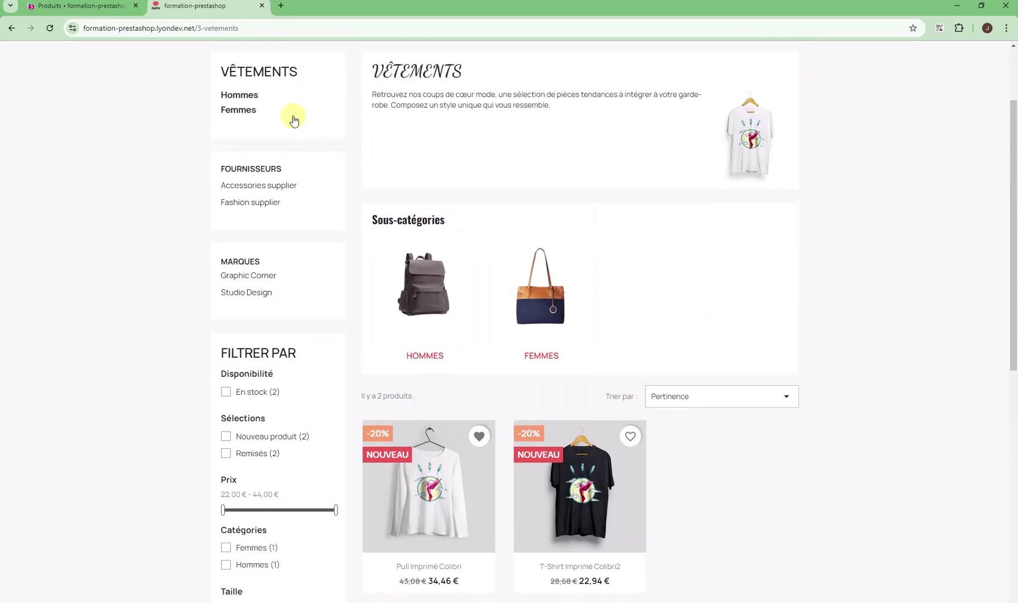
{"action": "left_click", "coordinate": [228, 146]}
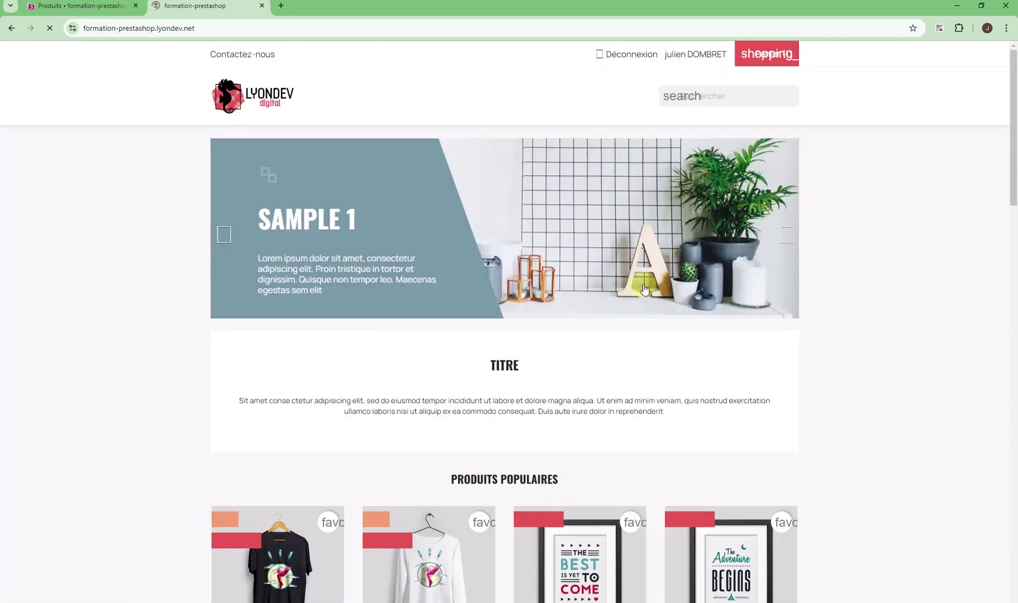
{"action": "left_click", "coordinate": [347, 96]}
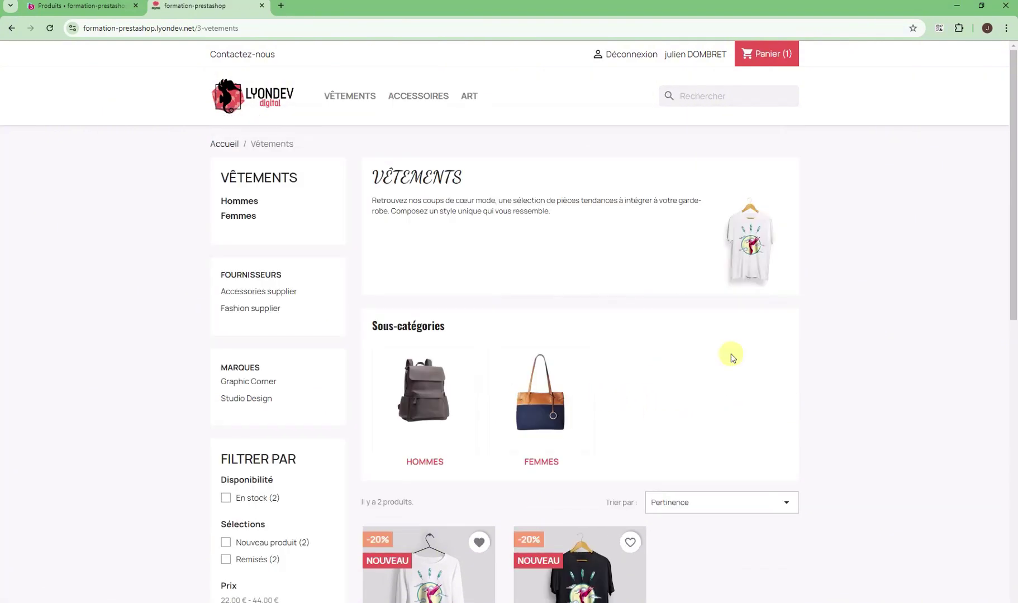
{"action": "scroll", "coordinate": [763, 369], "scroll_direction": "down", "scroll_amount": 5}
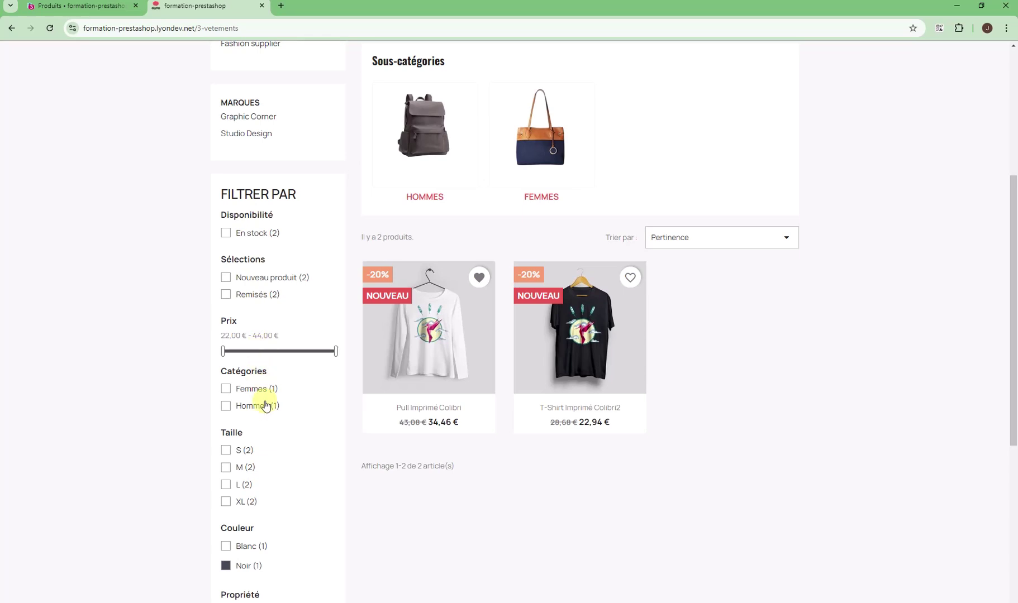
{"action": "scroll", "coordinate": [458, 441], "scroll_direction": "down", "scroll_amount": 2}
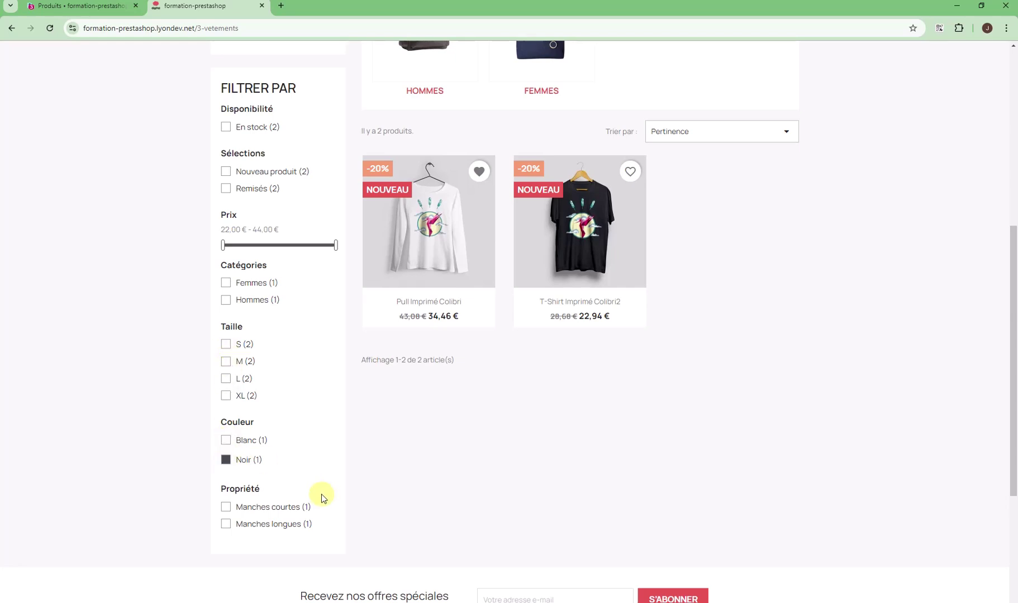
Filter the Vêtements products by the property Manches courtes, view the T-shirt's quick preview and close it.
{"action": "left_click", "coordinate": [231, 506]}
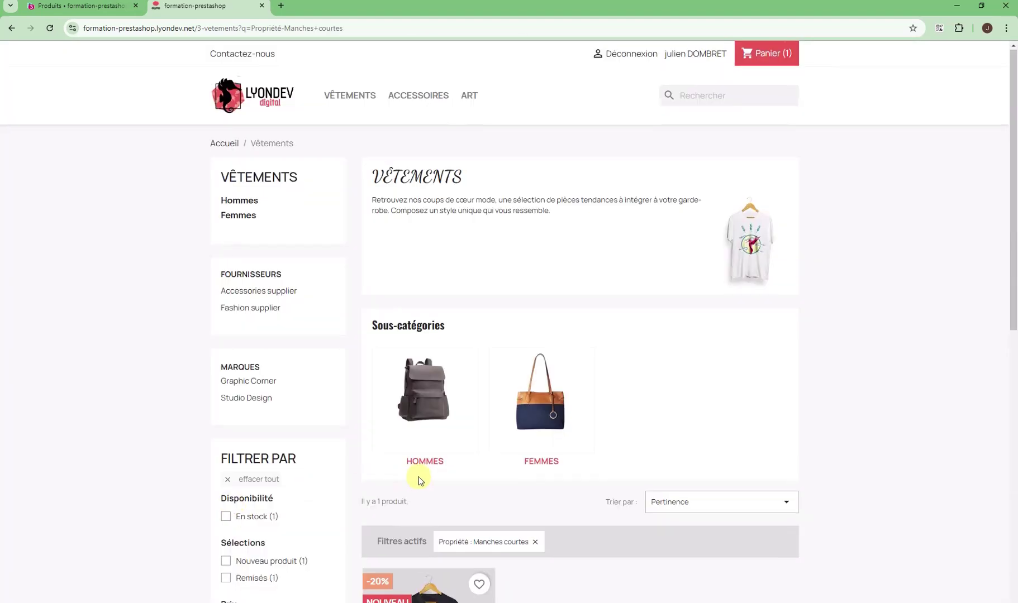
{"action": "scroll", "coordinate": [422, 447], "scroll_direction": "down", "scroll_amount": 5}
{"action": "left_click", "coordinate": [425, 416]}
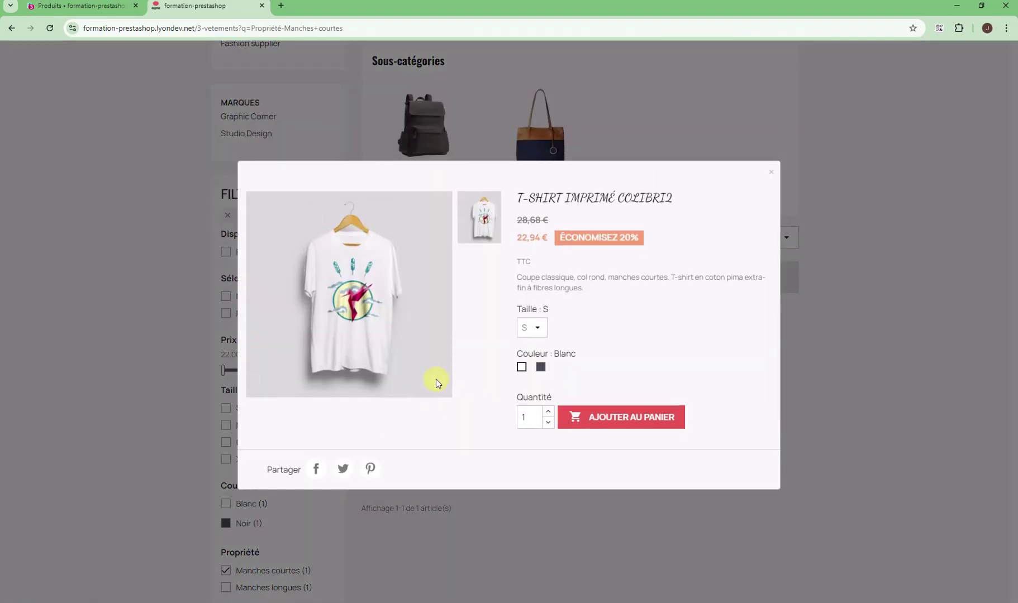
{"action": "left_click", "coordinate": [771, 175]}
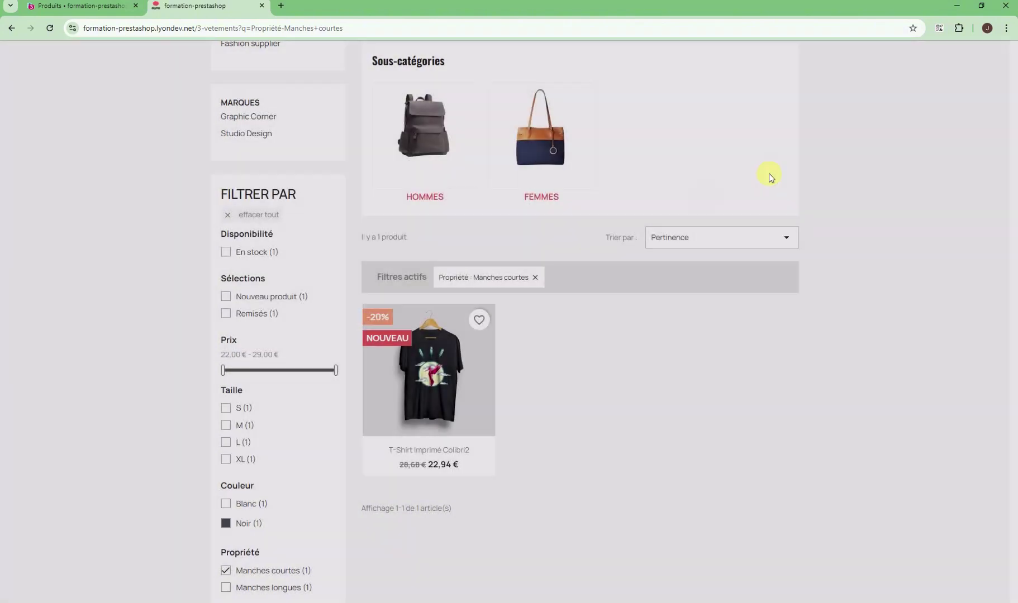
Open the filtered T-shirt's product page and check its characteristics in Détails du produit.
{"action": "left_click", "coordinate": [430, 358]}
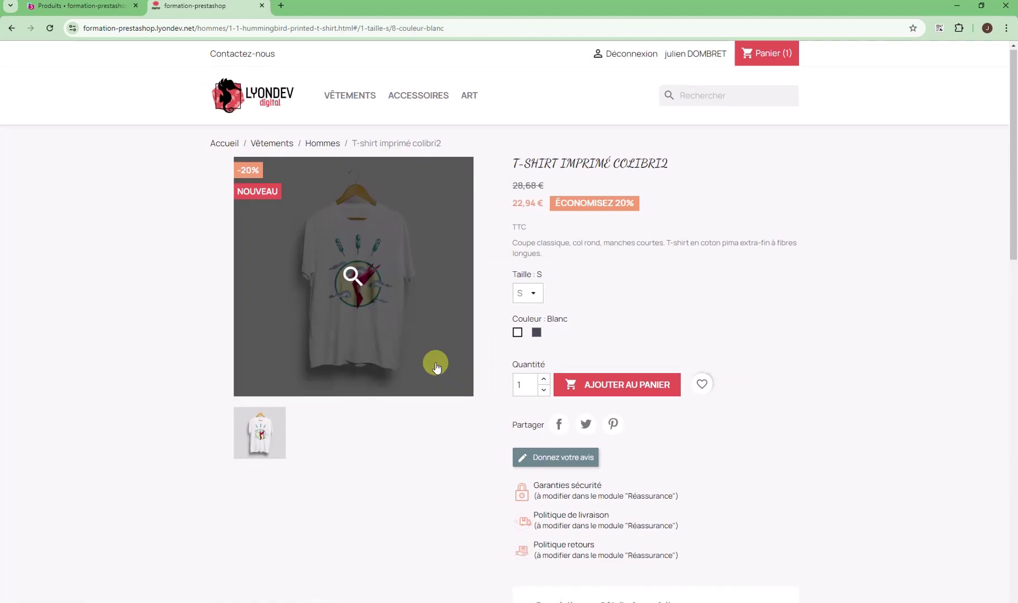
{"action": "scroll", "coordinate": [429, 358], "scroll_direction": "down", "scroll_amount": 5}
{"action": "left_click", "coordinate": [654, 341]}
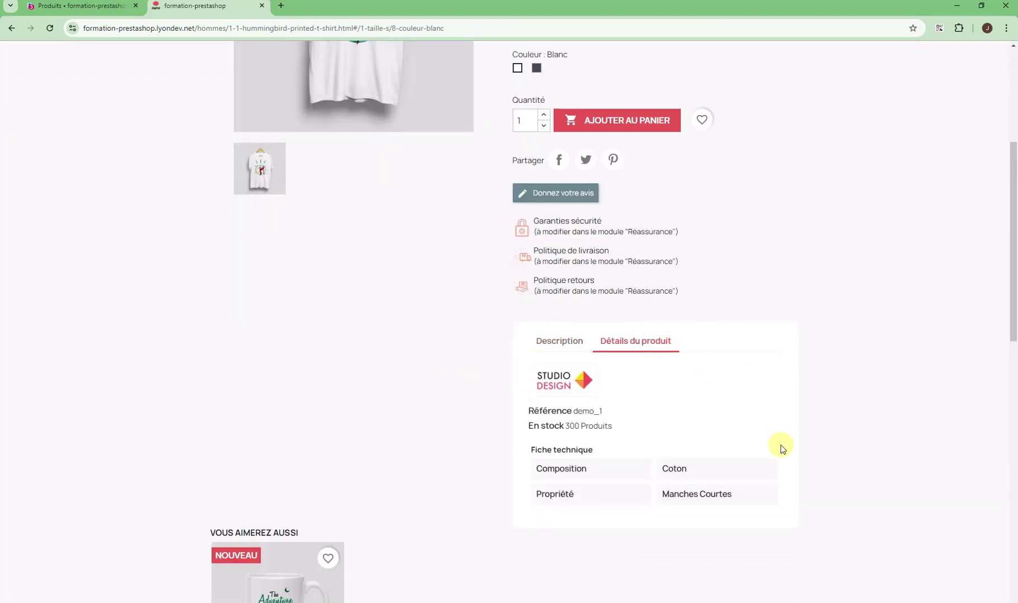
{"action": "scroll", "coordinate": [670, 477], "scroll_direction": "down", "scroll_amount": 2}
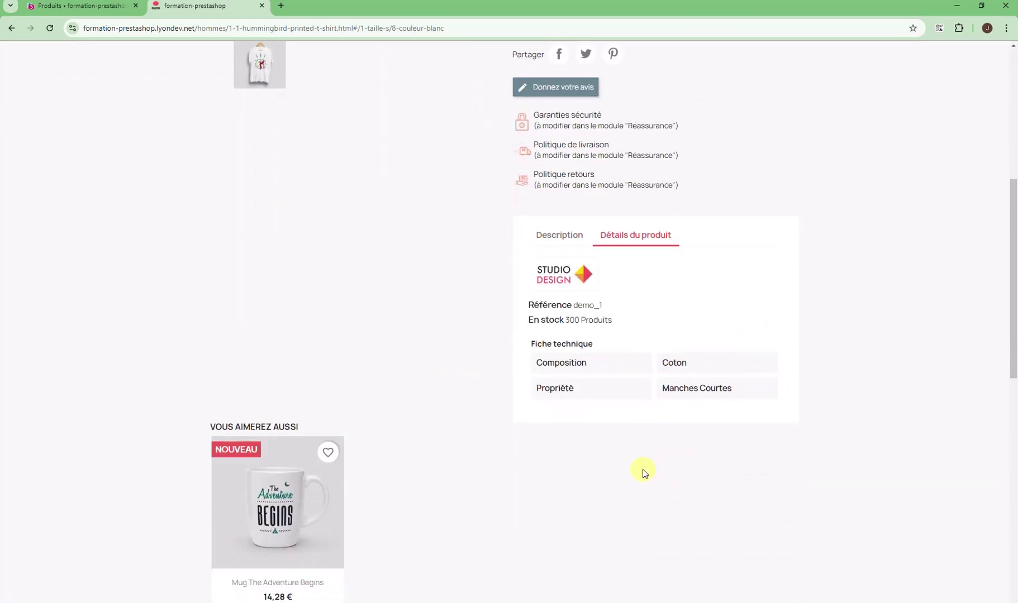
{"action": "double_click", "coordinate": [550, 360]}
Return to the Vêtements category and examine the whole Filtrer par block, from Disponibilité to Propriété.
{"action": "scroll", "coordinate": [436, 363], "scroll_direction": "up", "scroll_amount": 7}
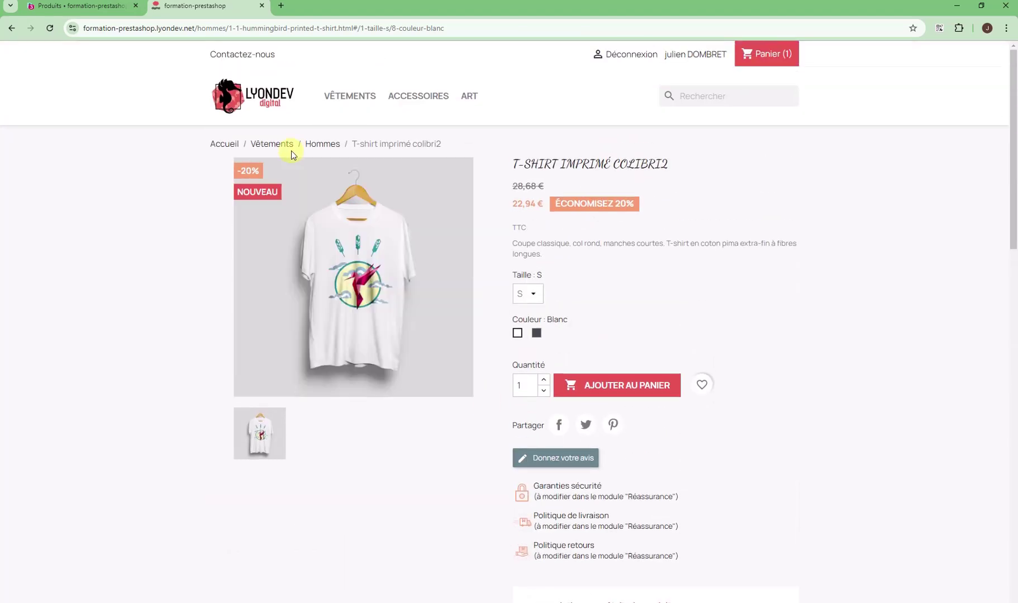
{"action": "left_click", "coordinate": [281, 146]}
{"action": "scroll", "coordinate": [466, 268], "scroll_direction": "down", "scroll_amount": 9}
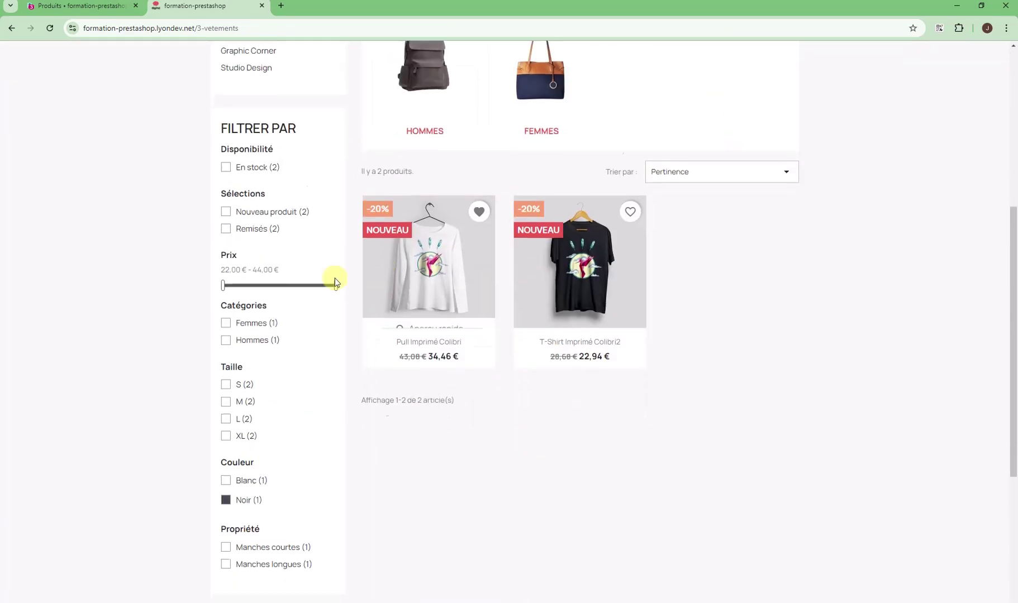
{"action": "scroll", "coordinate": [265, 44], "scroll_direction": "up", "scroll_amount": 3}
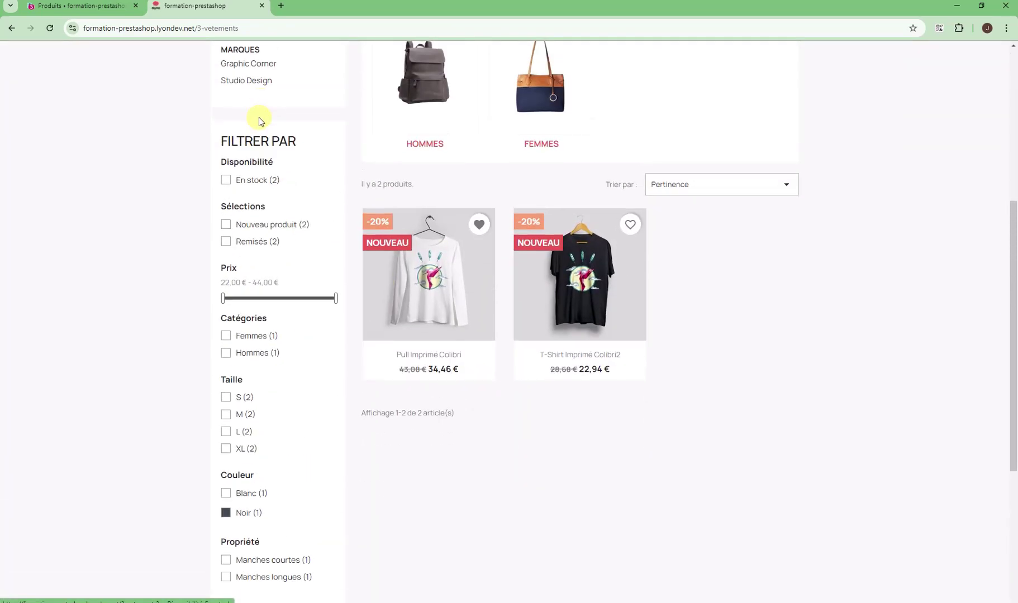
{"action": "scroll", "coordinate": [255, 335], "scroll_direction": "down", "scroll_amount": 5}
{"action": "scroll", "coordinate": [254, 384], "scroll_direction": "up", "scroll_amount": 3}
{"action": "scroll", "coordinate": [279, 408], "scroll_direction": "down", "scroll_amount": 1}
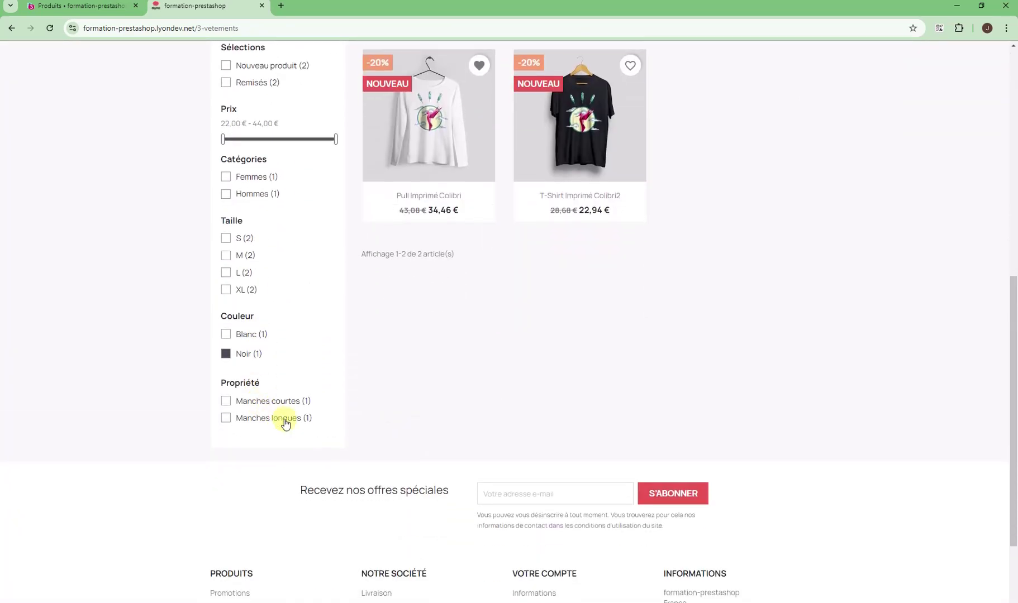
{"action": "scroll", "coordinate": [307, 402], "scroll_direction": "up", "scroll_amount": 2}
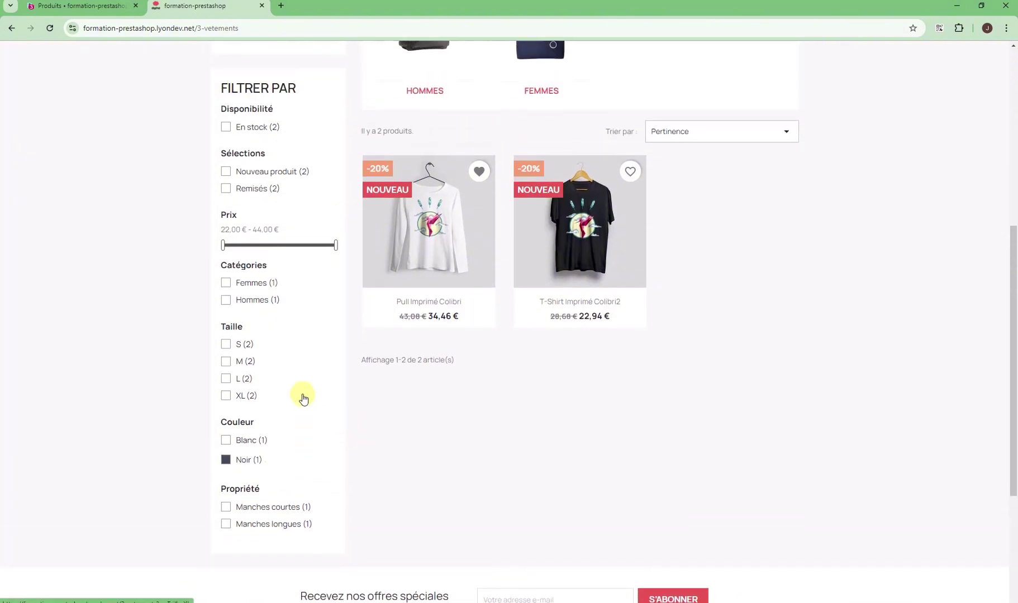
{"action": "left_click_drag", "start_coordinate": [223, 83], "coordinate": [318, 552]}
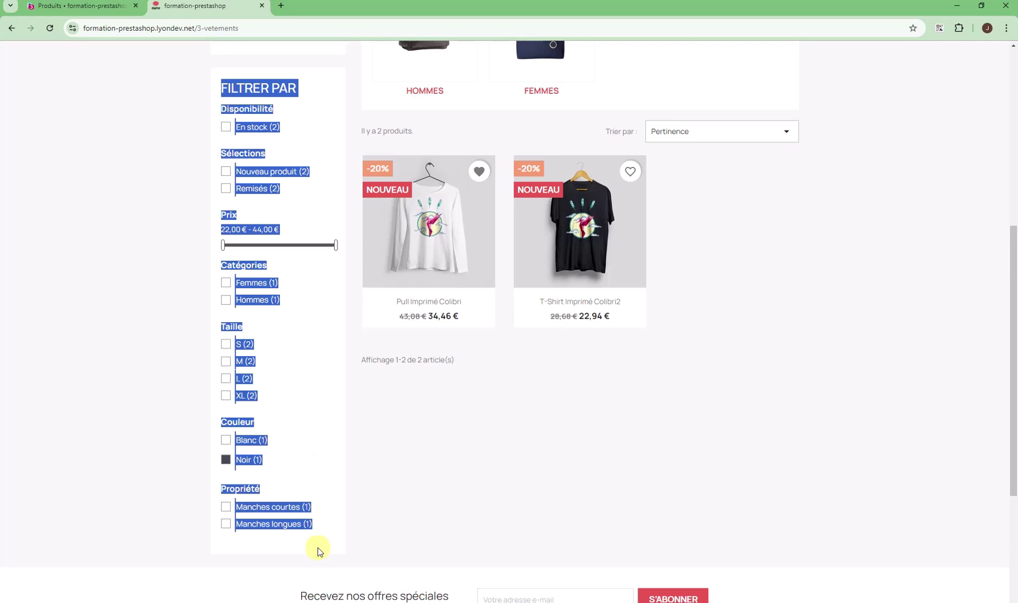
{"action": "left_click", "coordinate": [364, 531]}
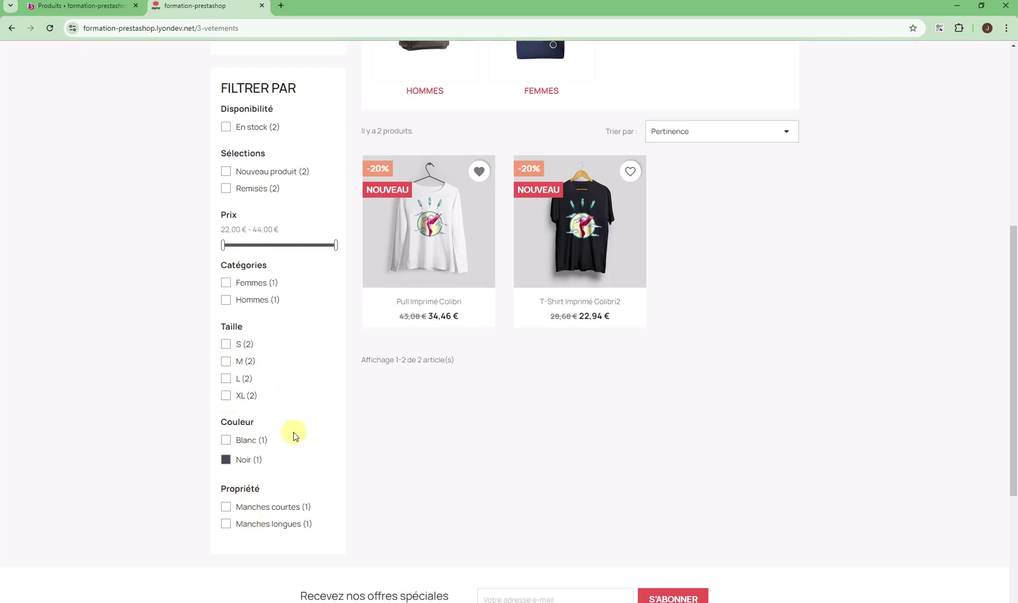
Switch to the back office and examine the product's Caractéristiques and Documents joints sections on the details page.
{"action": "left_click", "coordinate": [111, 6]}
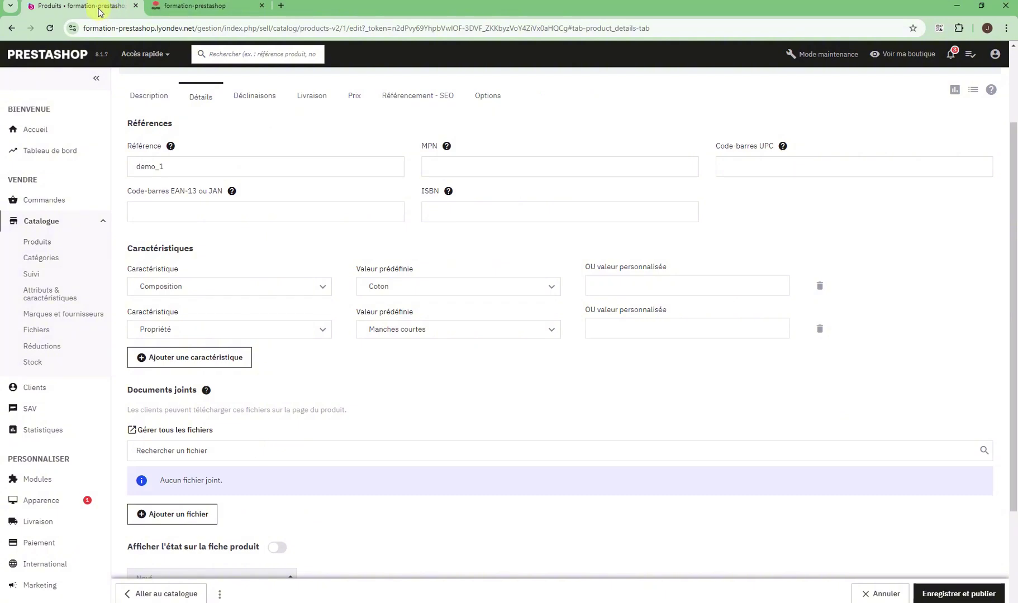
{"action": "scroll", "coordinate": [212, 390], "scroll_direction": "up", "scroll_amount": 2}
{"action": "scroll", "coordinate": [223, 347], "scroll_direction": "down", "scroll_amount": 2}
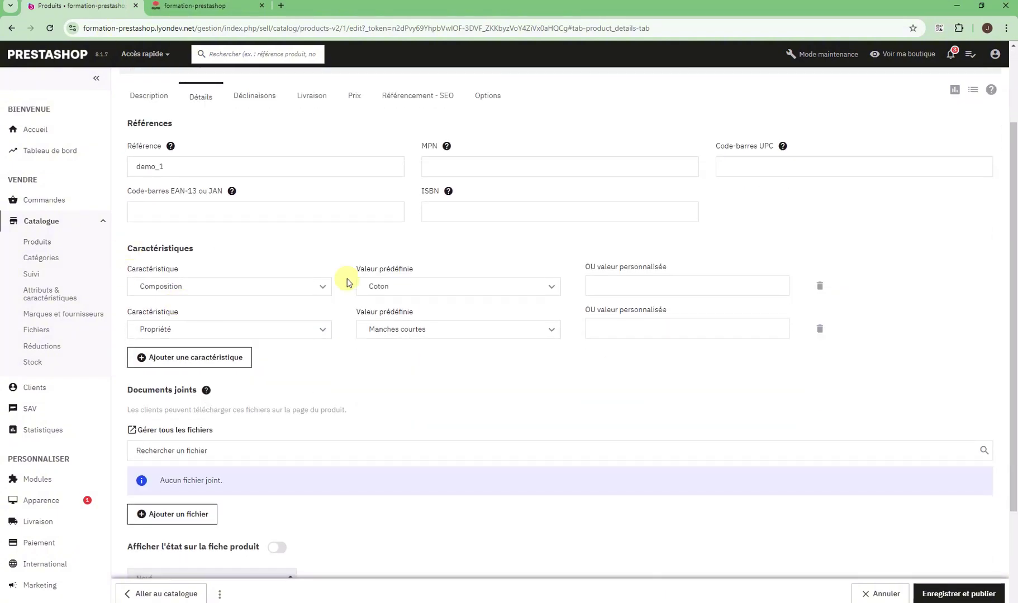
{"action": "scroll", "coordinate": [450, 327], "scroll_direction": "down", "scroll_amount": 2}
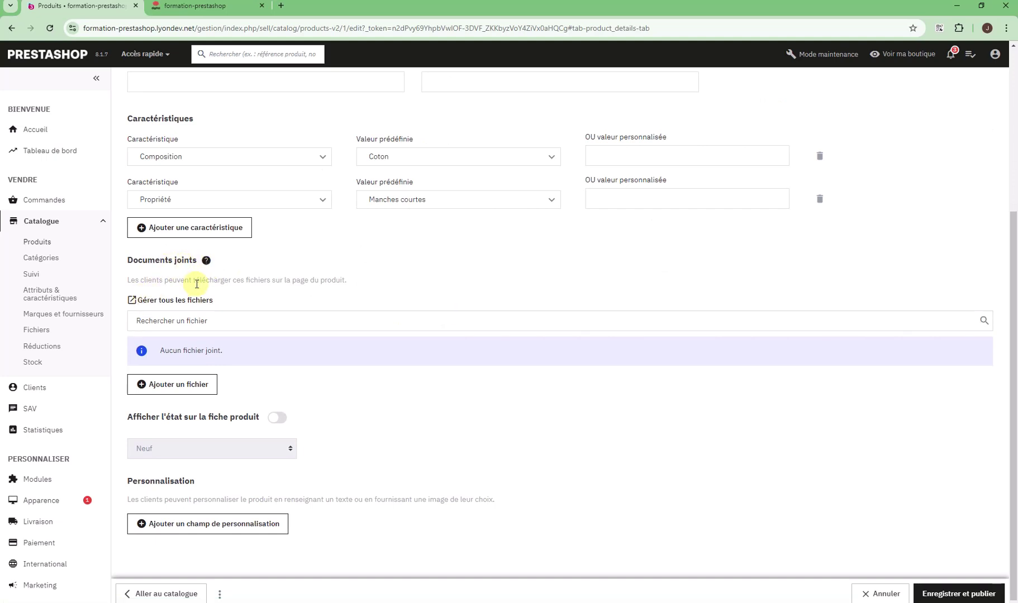
{"action": "mouse_move", "coordinate": [208, 267]}
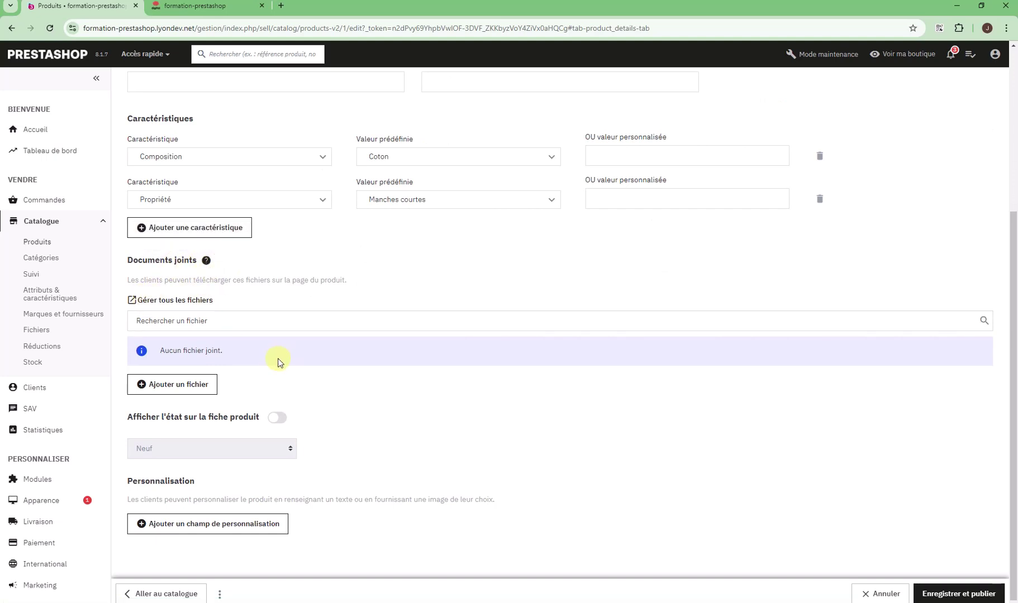
Open the form for adding an attached file, look at its name, description and file fields, and cancel it.
{"action": "left_click", "coordinate": [188, 384]}
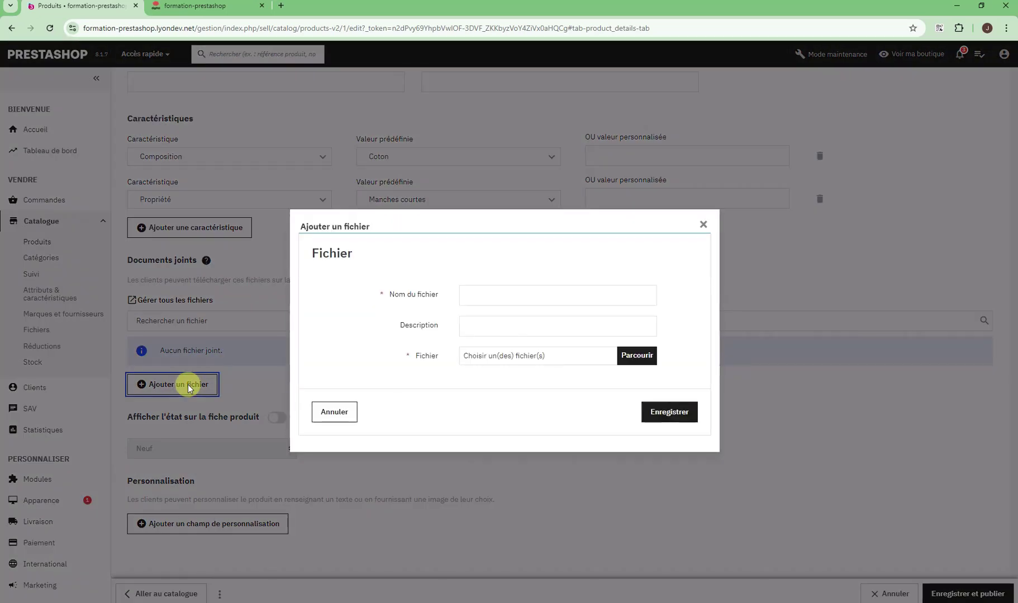
{"action": "left_click", "coordinate": [479, 296]}
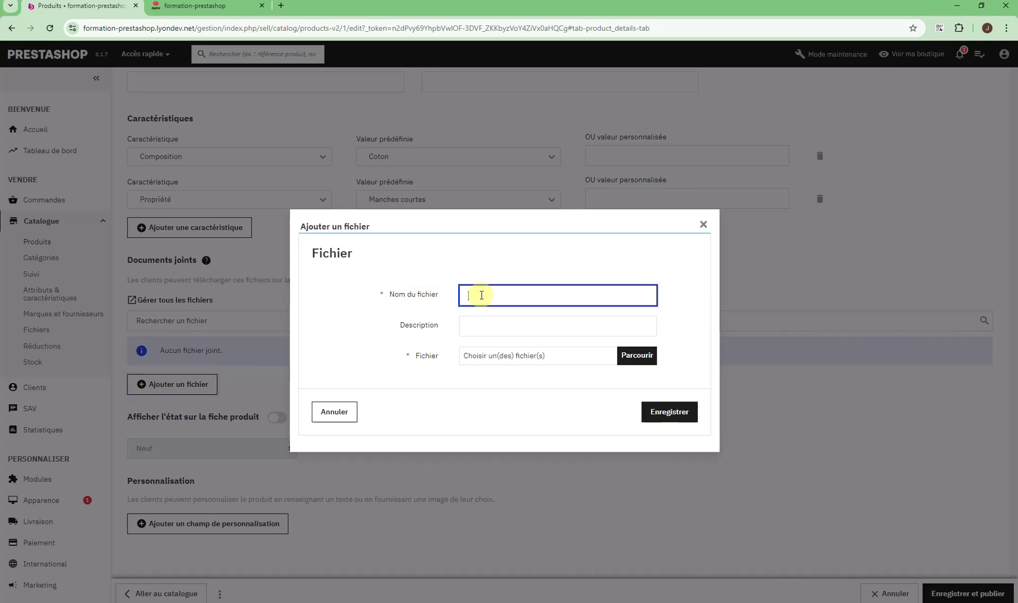
{"action": "left_click", "coordinate": [477, 327]}
{"action": "left_click", "coordinate": [347, 412]}
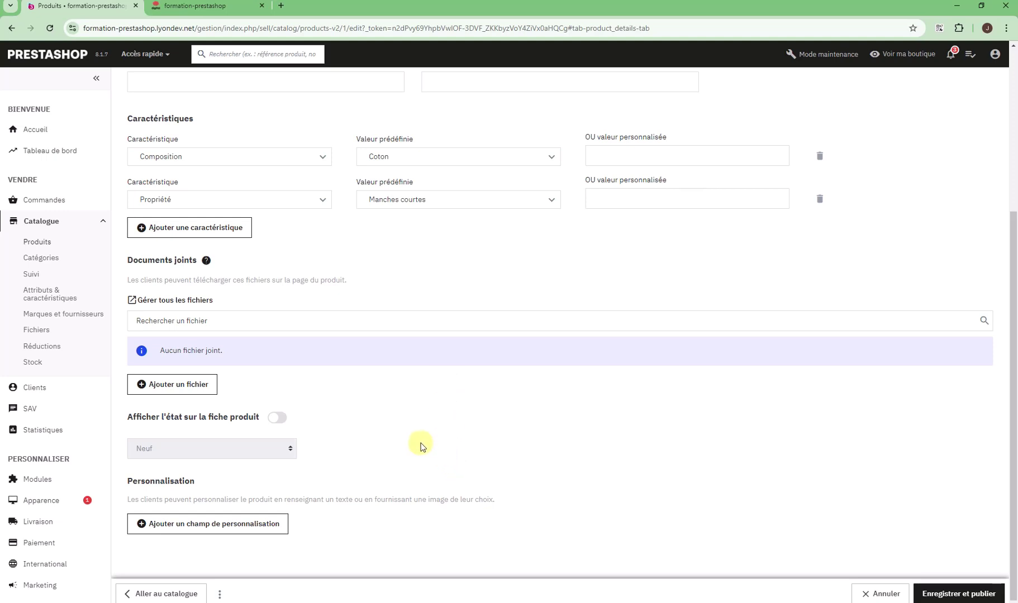
Enable Afficher l'état sur la fiche produit, set the product's condition to Utilisé, and save and publish the product.
{"action": "left_click_drag", "start_coordinate": [136, 418], "coordinate": [219, 417]}
{"action": "left_click", "coordinate": [240, 418]}
{"action": "left_click", "coordinate": [271, 418]}
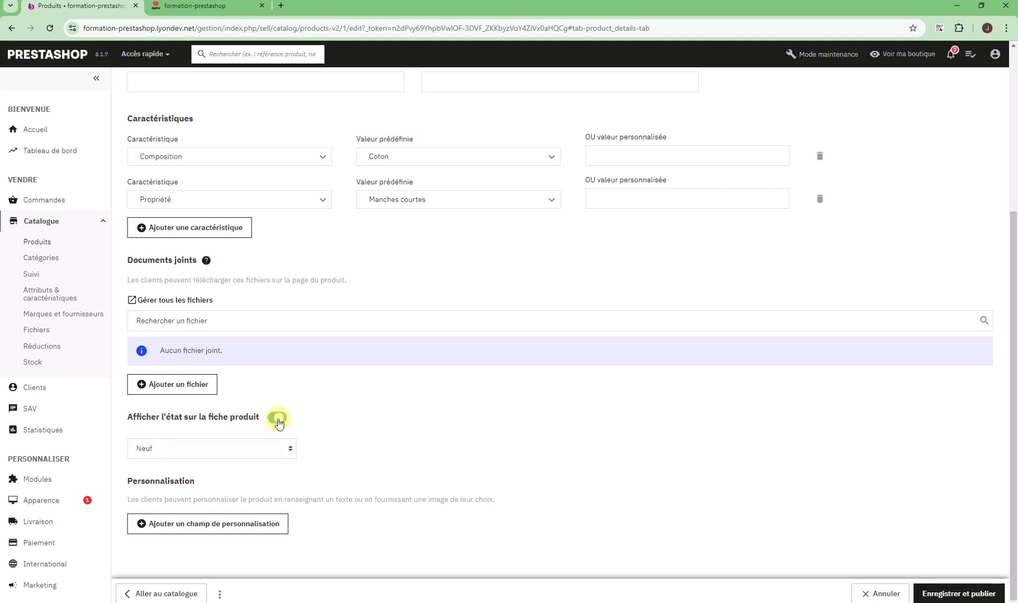
{"action": "left_click", "coordinate": [262, 447]}
{"action": "left_click", "coordinate": [247, 474]}
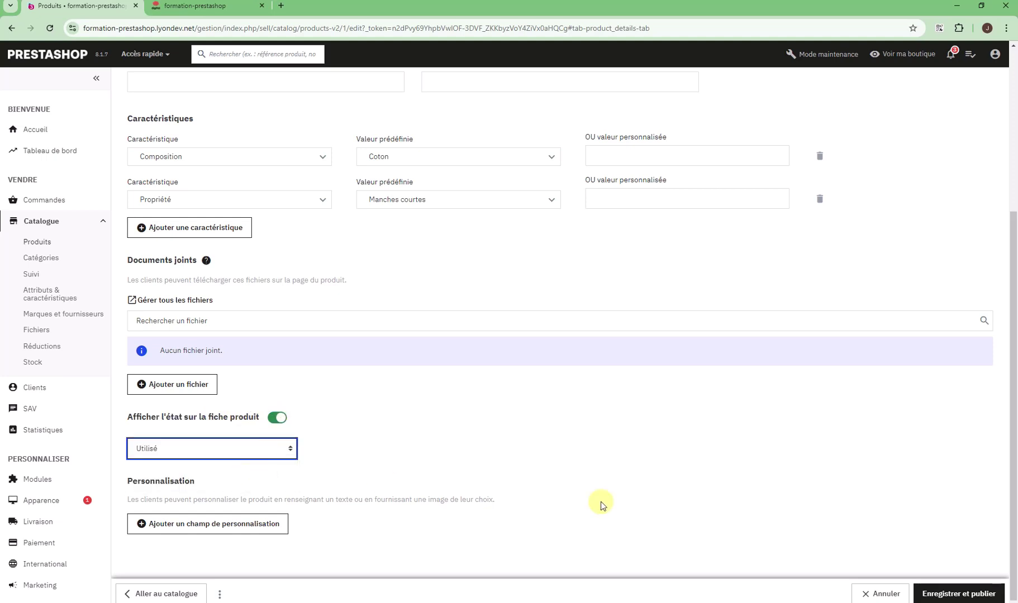
{"action": "left_click", "coordinate": [966, 593]}
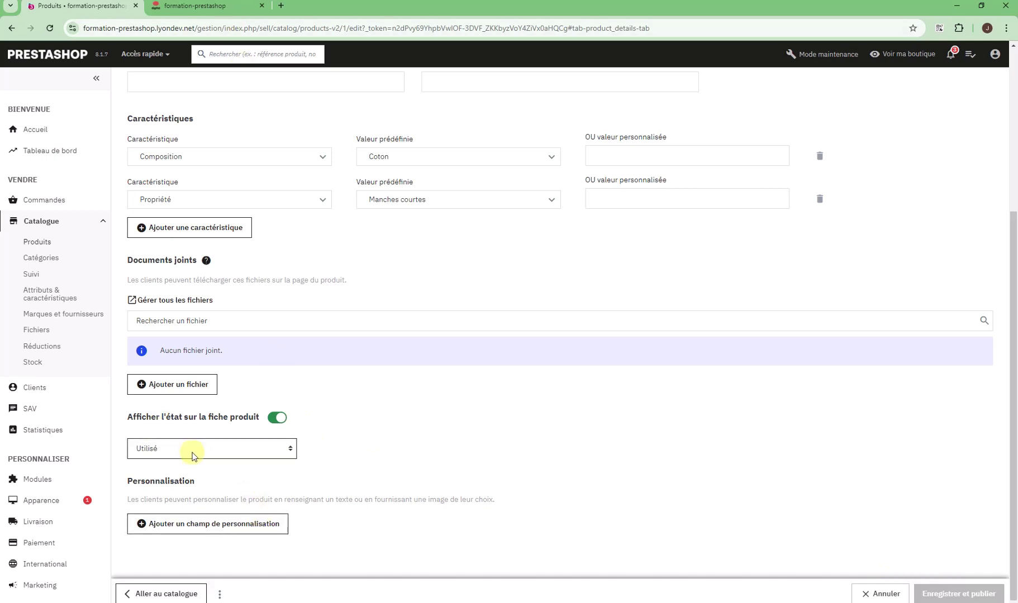
Preview the product in the shop and check its État under Détails du produit.
{"action": "left_click", "coordinate": [221, 595]}
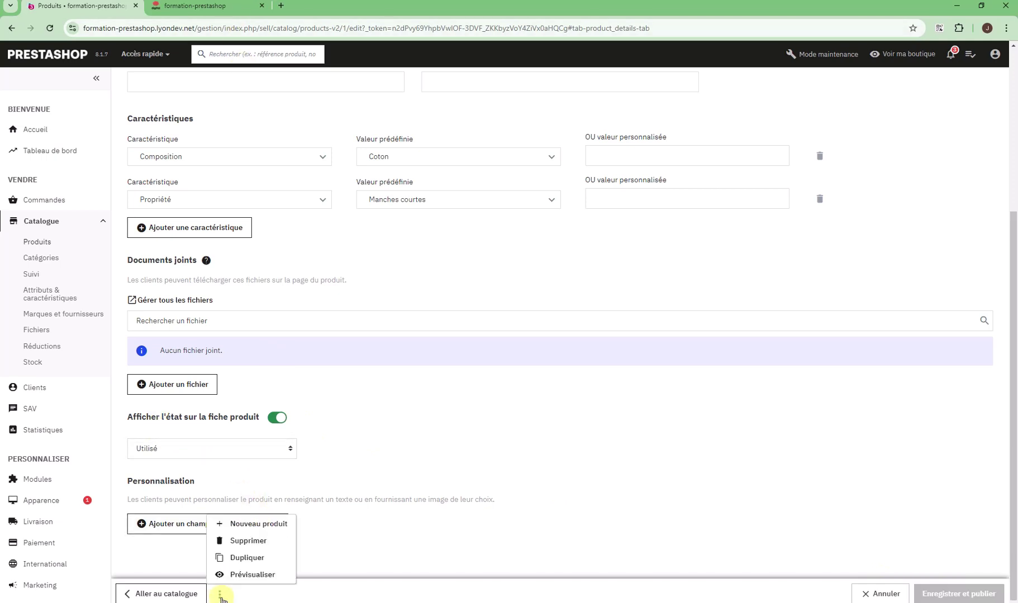
{"action": "left_click", "coordinate": [250, 573]}
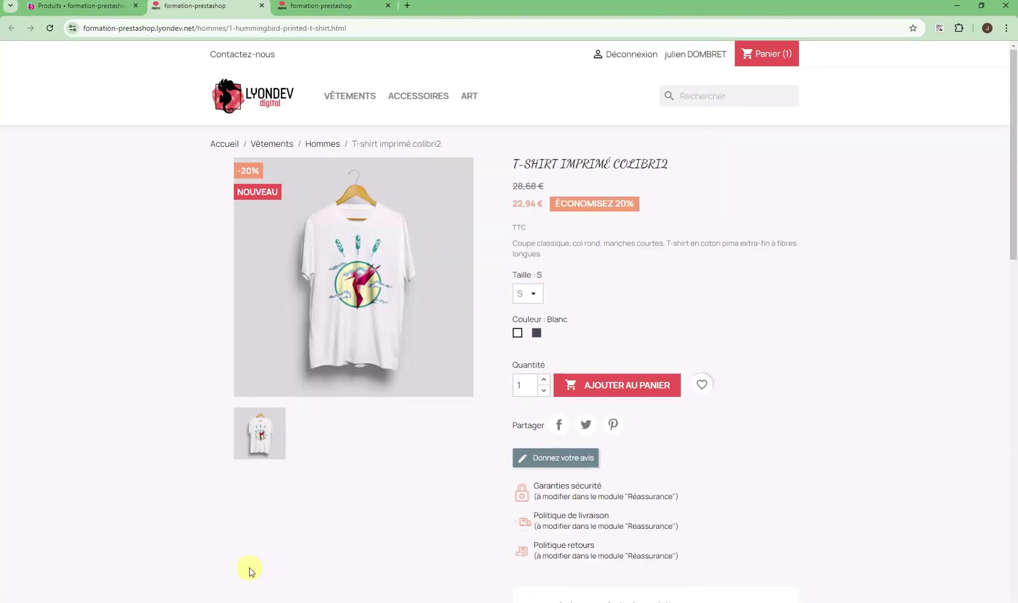
{"action": "scroll", "coordinate": [689, 503], "scroll_direction": "down", "scroll_amount": 5}
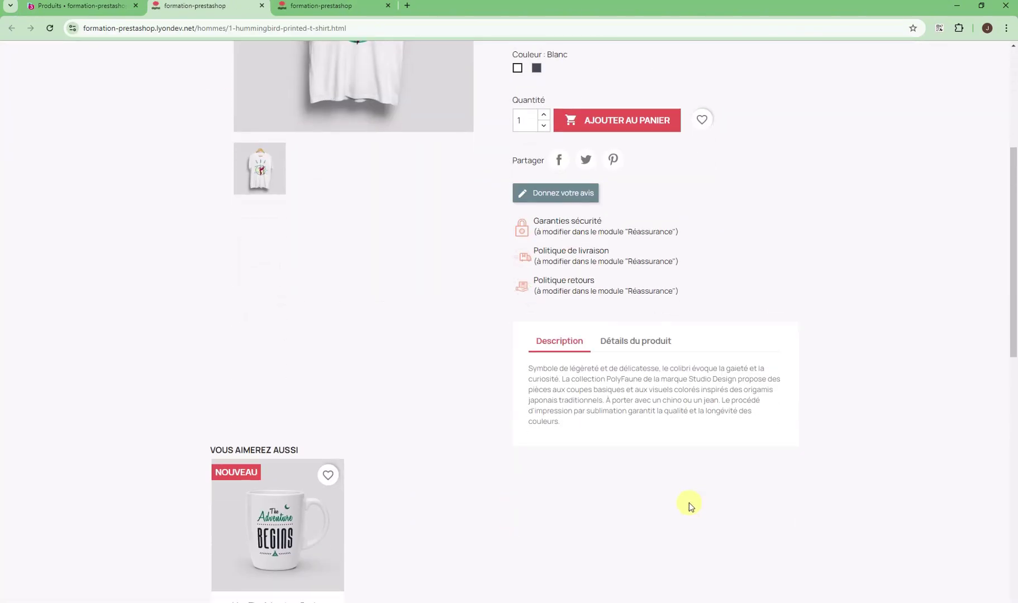
{"action": "left_click", "coordinate": [651, 341]}
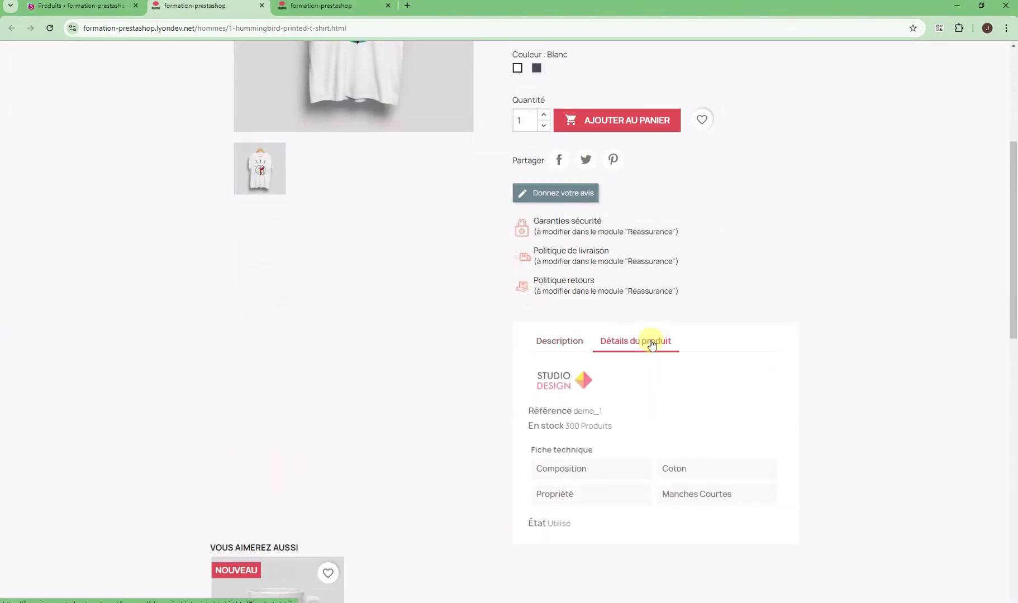
{"action": "double_click", "coordinate": [565, 524]}
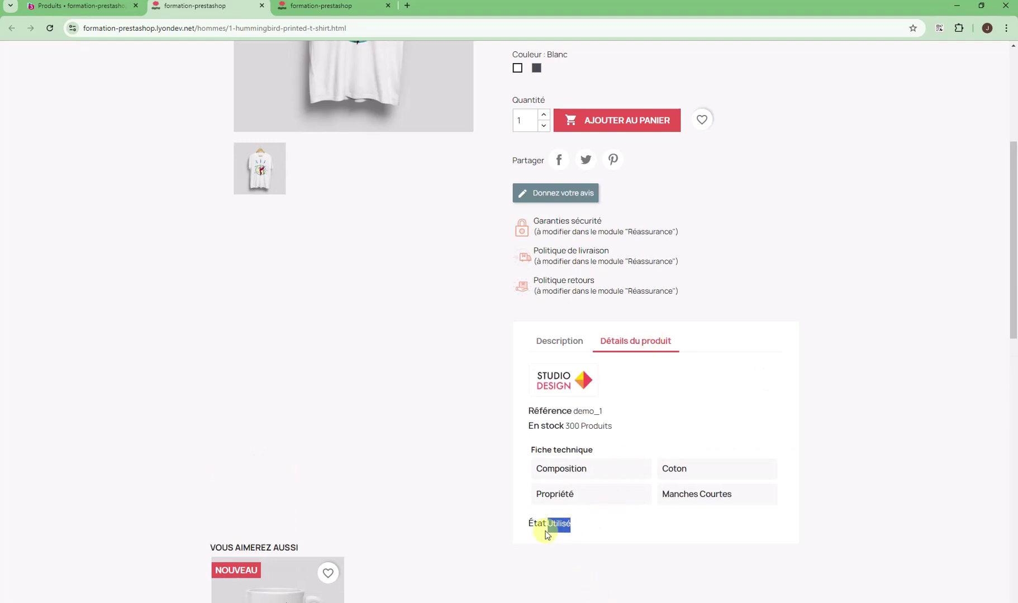
Return to the back office and set the product's displayed condition to Reconditionné.
{"action": "left_click", "coordinate": [83, 7]}
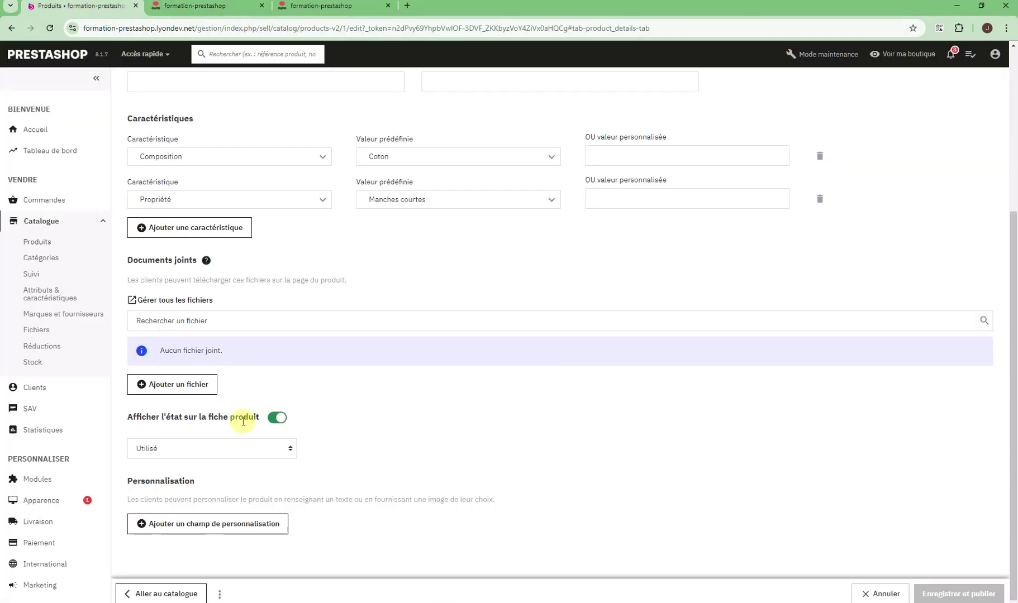
{"action": "left_click", "coordinate": [182, 445]}
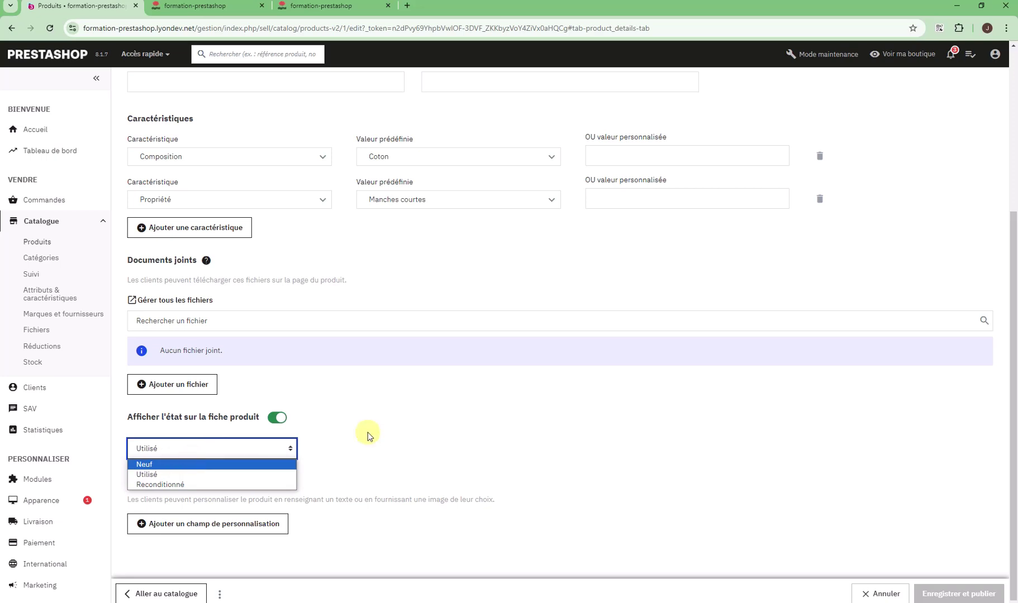
{"action": "left_click", "coordinate": [191, 464]}
{"action": "left_click", "coordinate": [190, 448]}
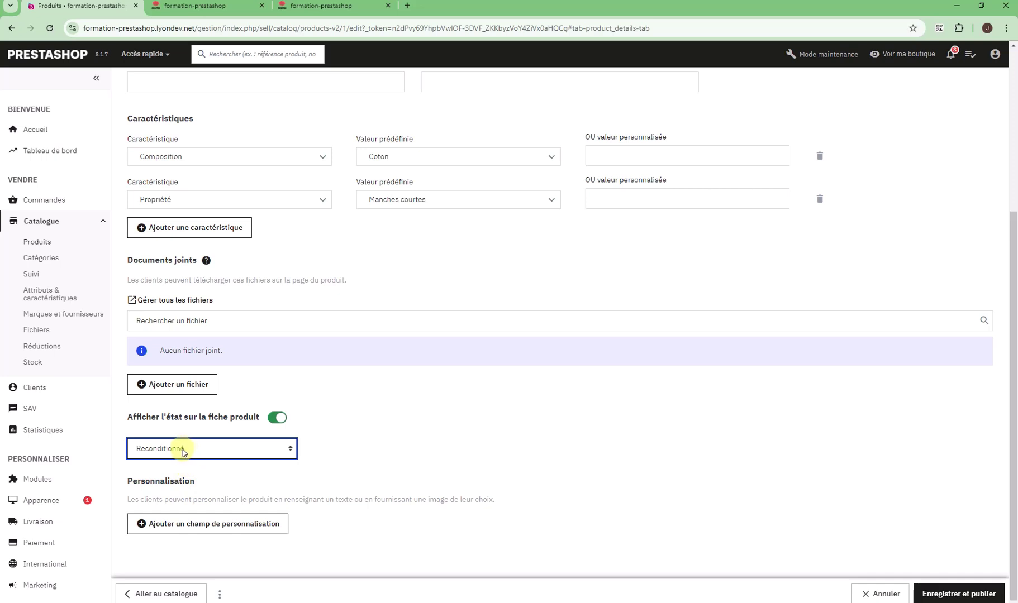
{"action": "left_click", "coordinate": [389, 468]}
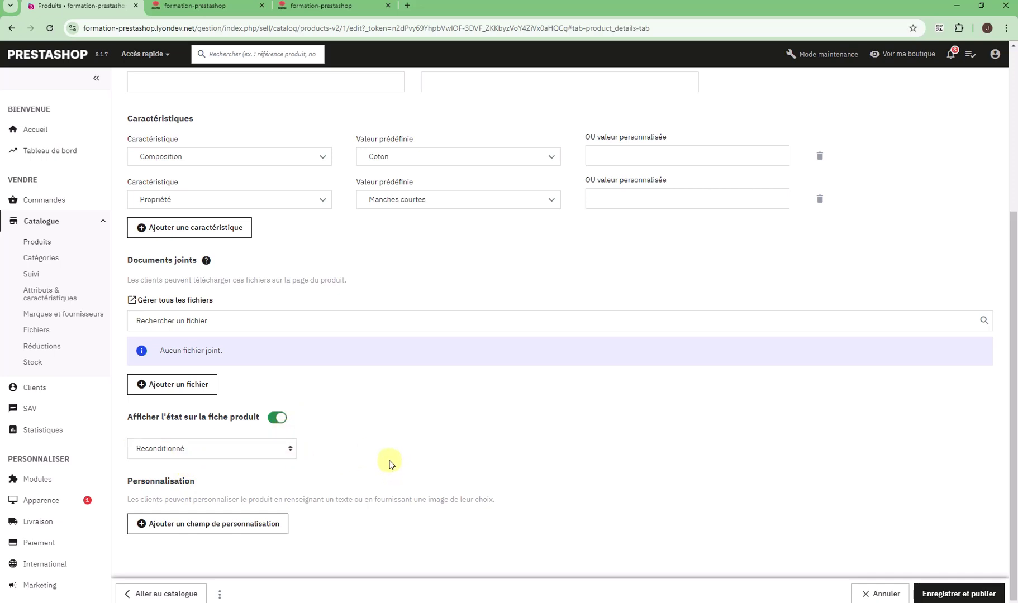
Examine the product's Personnalisation section, and view the T-shirt's shop page with its purchase options.
{"action": "left_click_drag", "start_coordinate": [138, 481], "coordinate": [220, 484]}
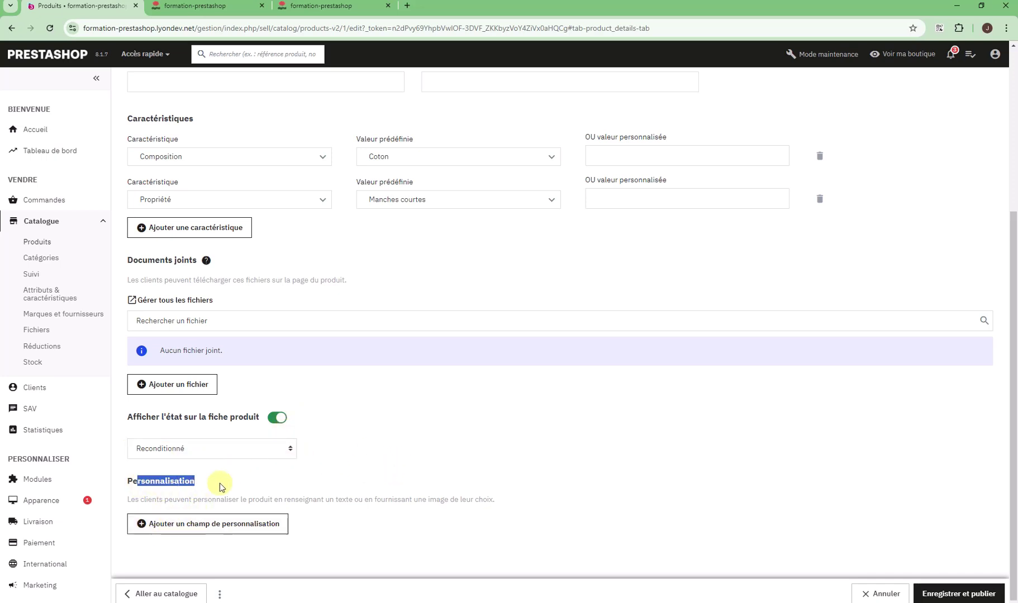
{"action": "left_click", "coordinate": [219, 483]}
{"action": "left_click_drag", "start_coordinate": [132, 481], "coordinate": [180, 482]}
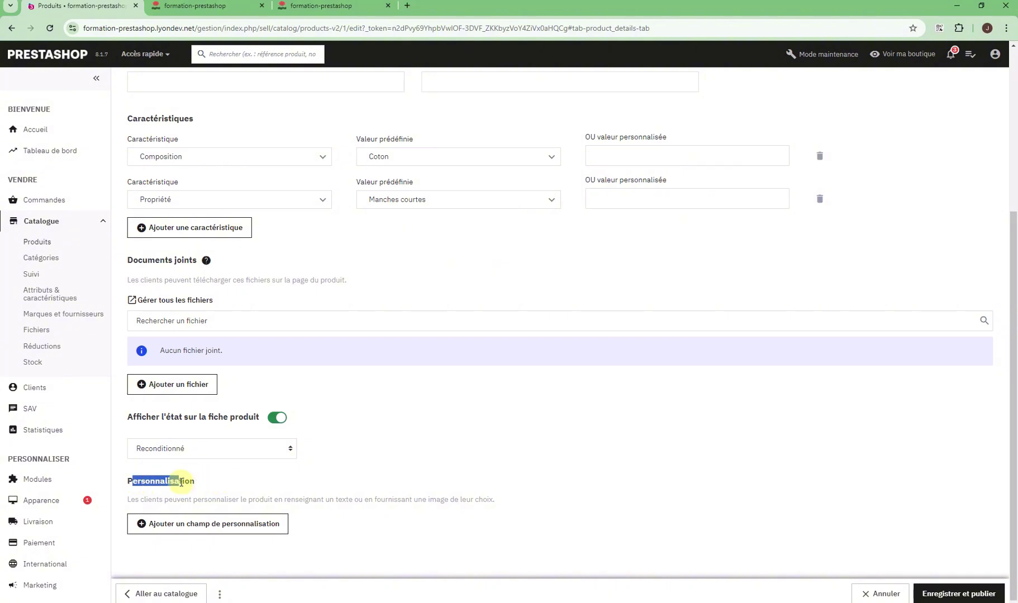
{"action": "double_click", "coordinate": [190, 482]}
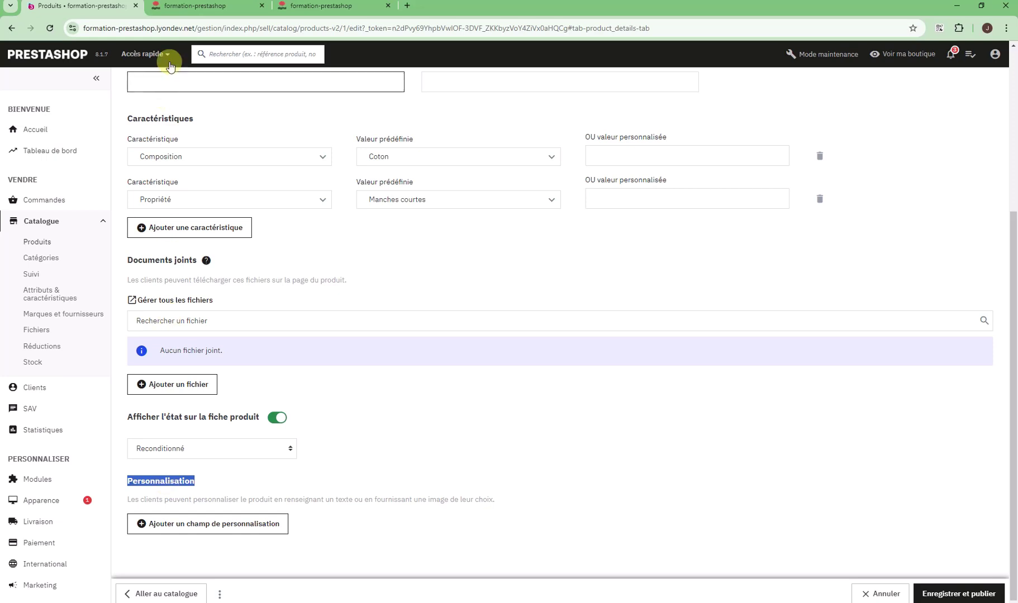
{"action": "left_click", "coordinate": [206, 8]}
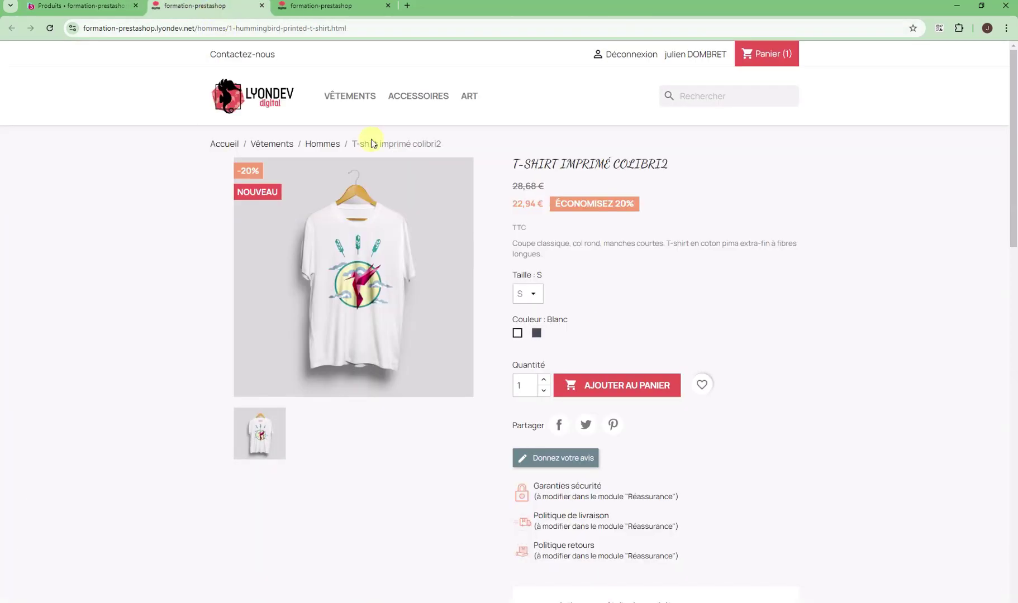
{"action": "left_click", "coordinate": [610, 393]}
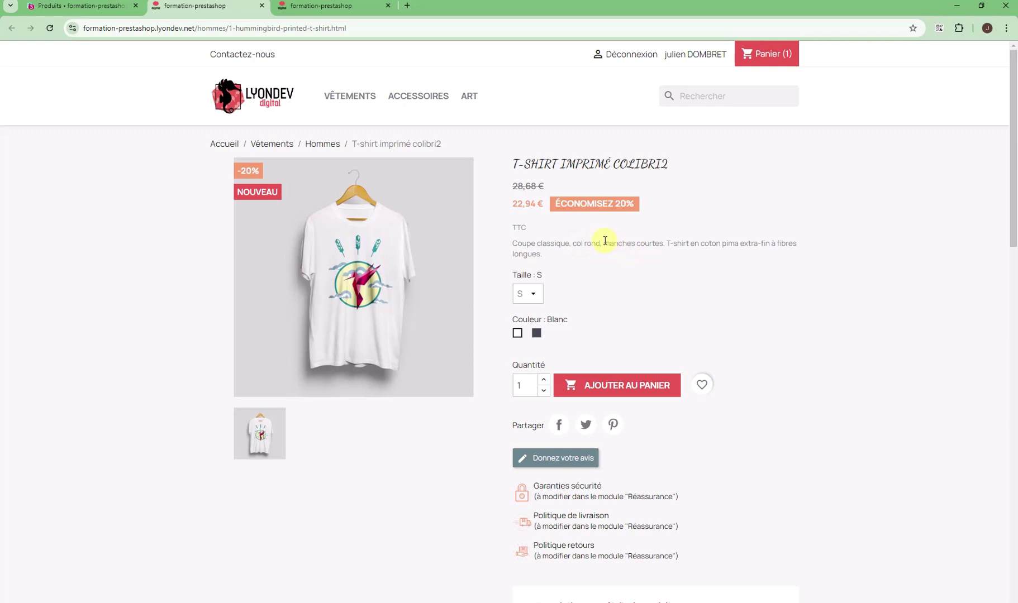
In the back office, add a customization field named "Nom à ajouter" of type Texte and make it required.
{"action": "left_click", "coordinate": [118, 6]}
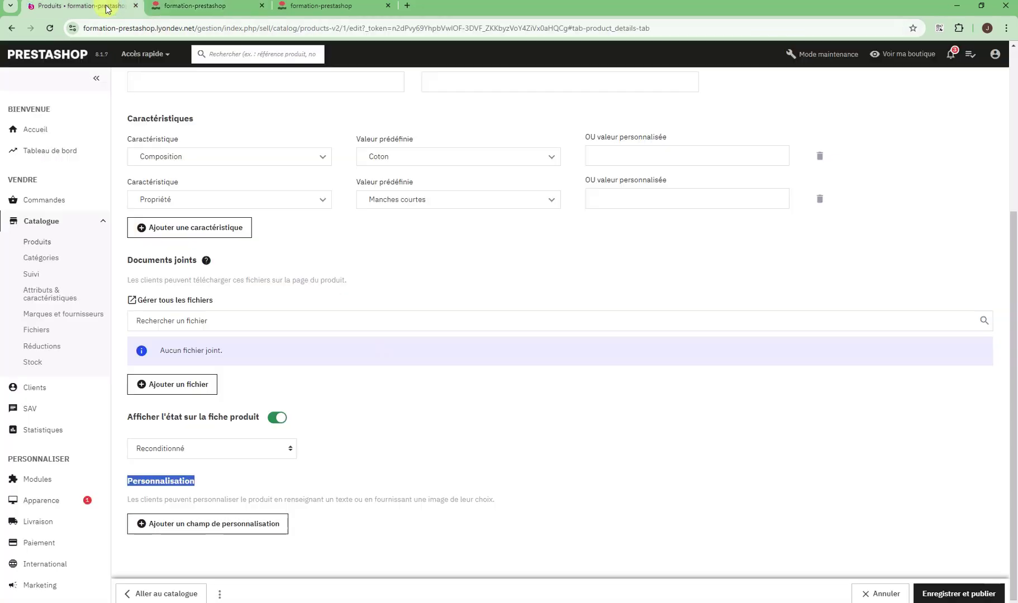
{"action": "left_click", "coordinate": [216, 524]}
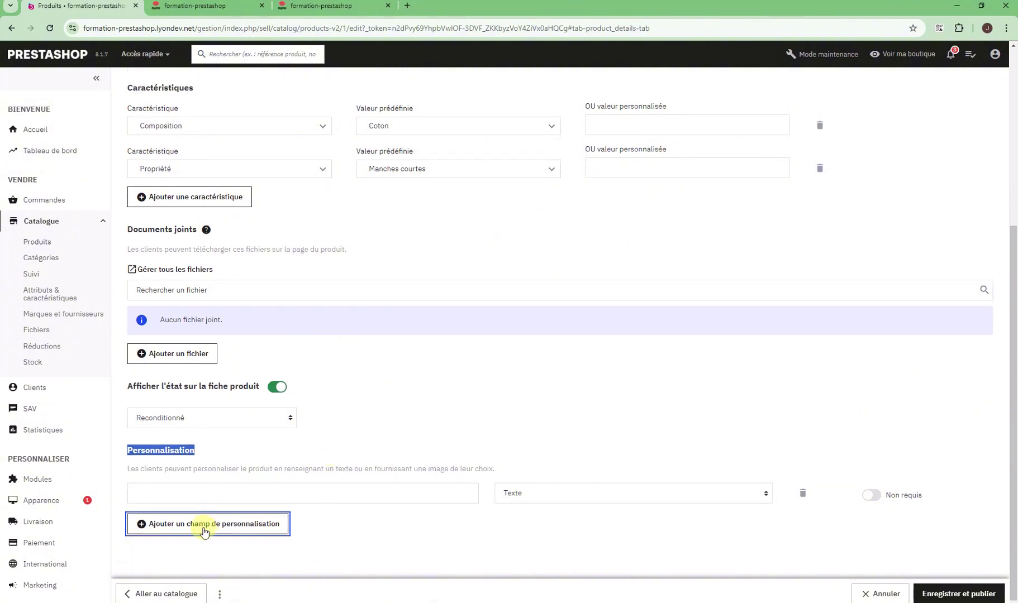
{"action": "left_click", "coordinate": [231, 493]}
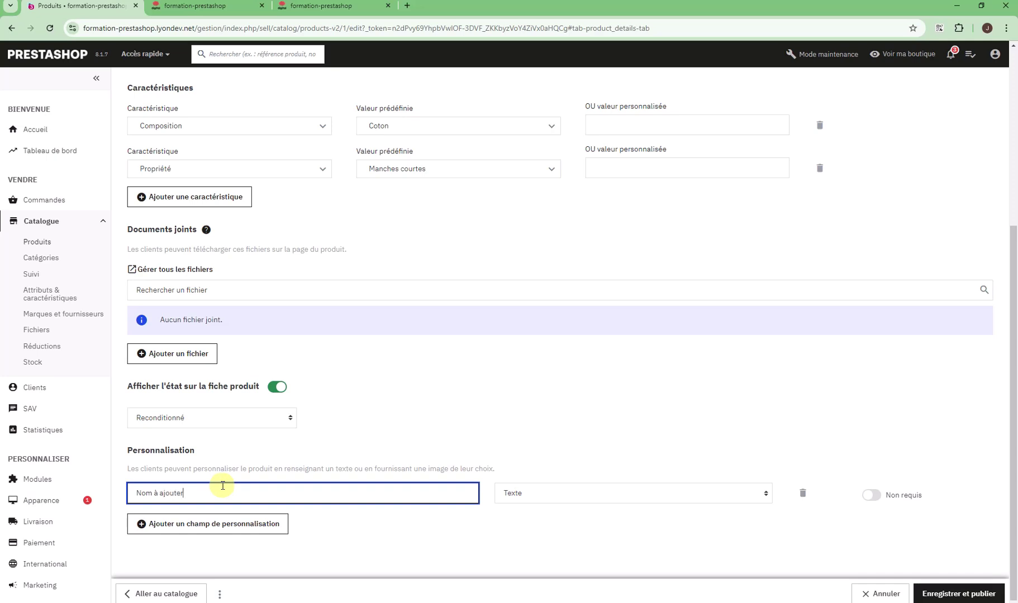
{"action": "left_click", "coordinate": [490, 512]}
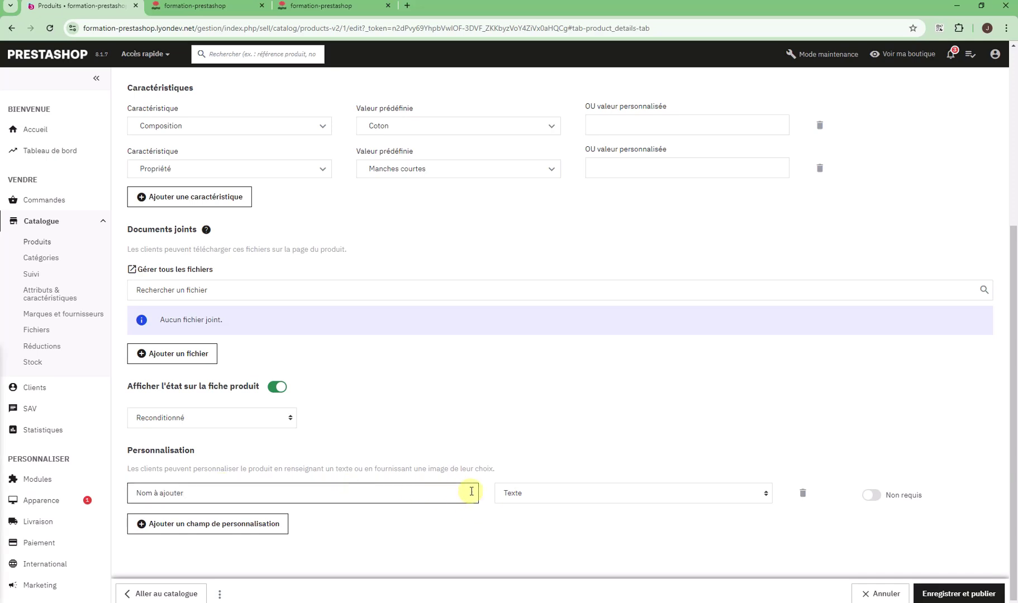
{"action": "left_click", "coordinate": [608, 499]}
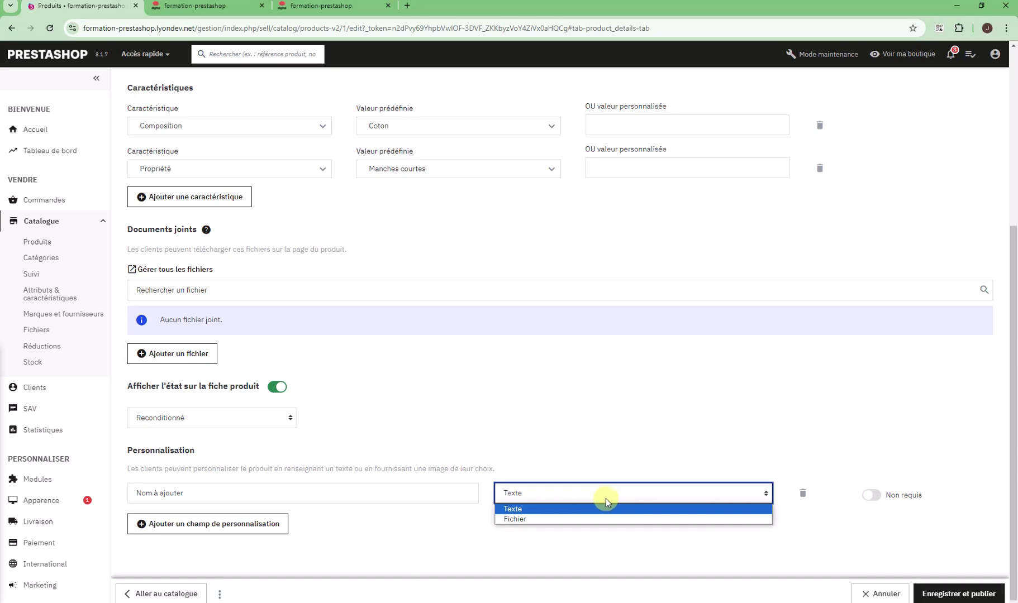
{"action": "left_click", "coordinate": [586, 510]}
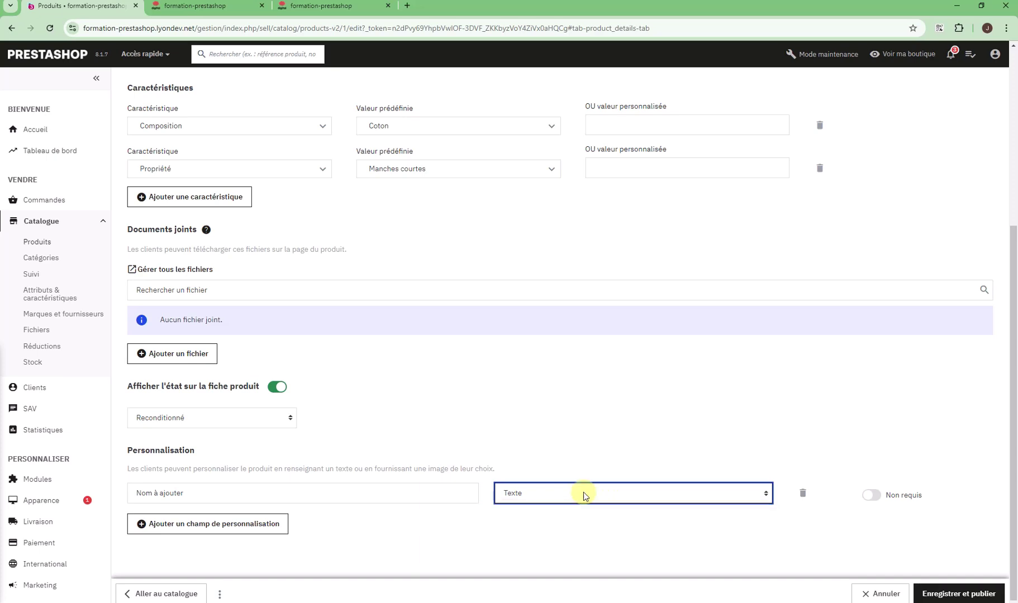
{"action": "left_click", "coordinate": [877, 497]}
{"action": "left_click", "coordinate": [635, 500]}
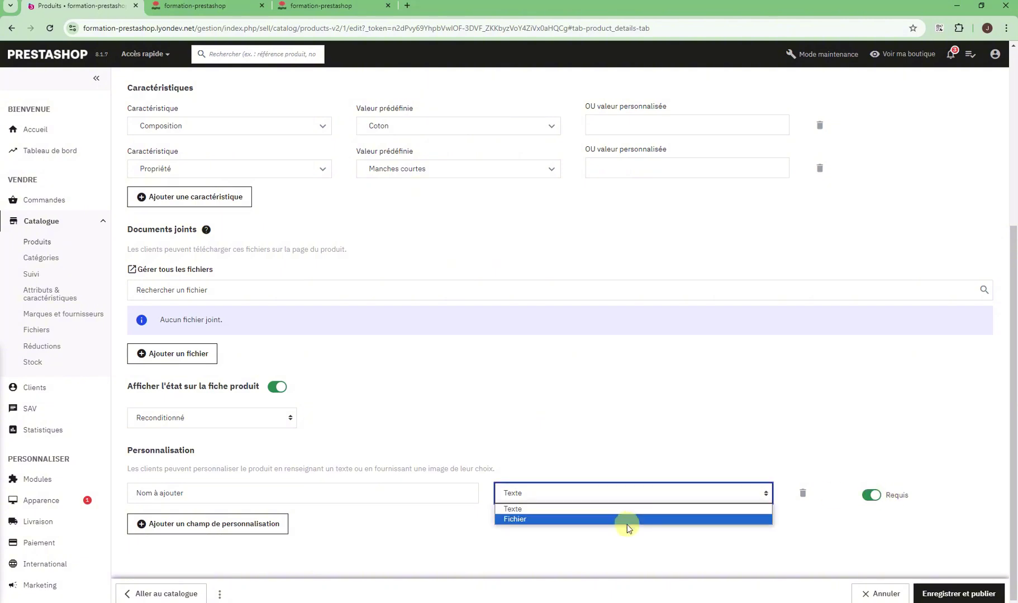
{"action": "left_click", "coordinate": [629, 494]}
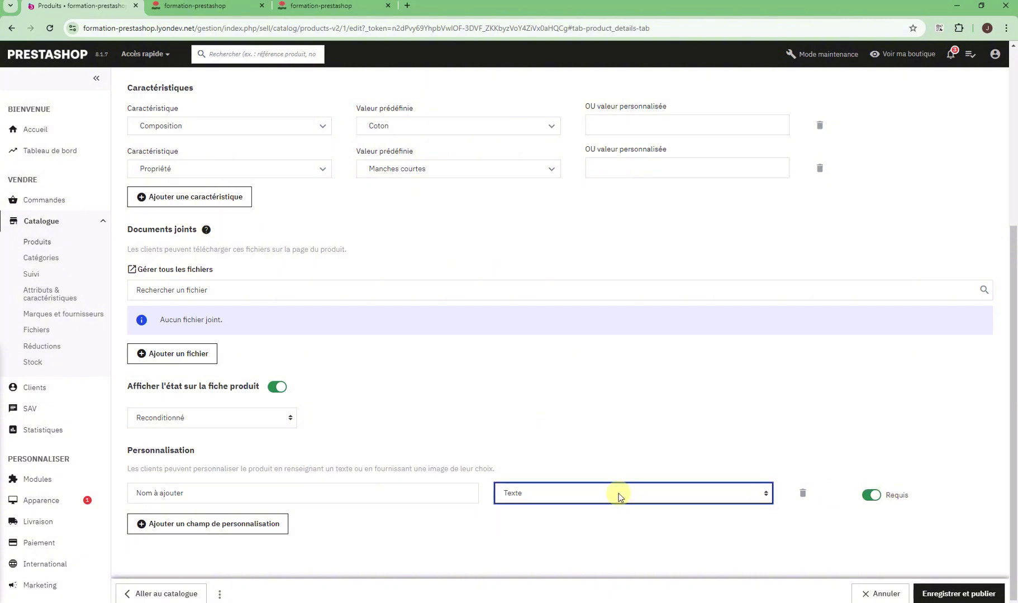
Add a second customization field named "piece jointe" of type Fichier, and save and publish the product.
{"action": "left_click", "coordinate": [221, 527]}
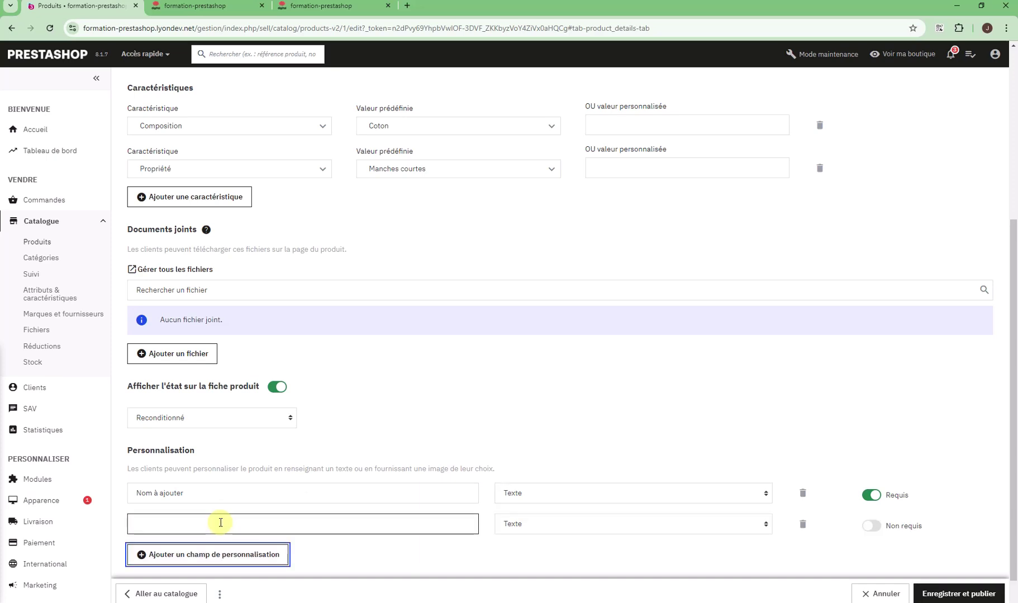
{"action": "left_click", "coordinate": [259, 524]}
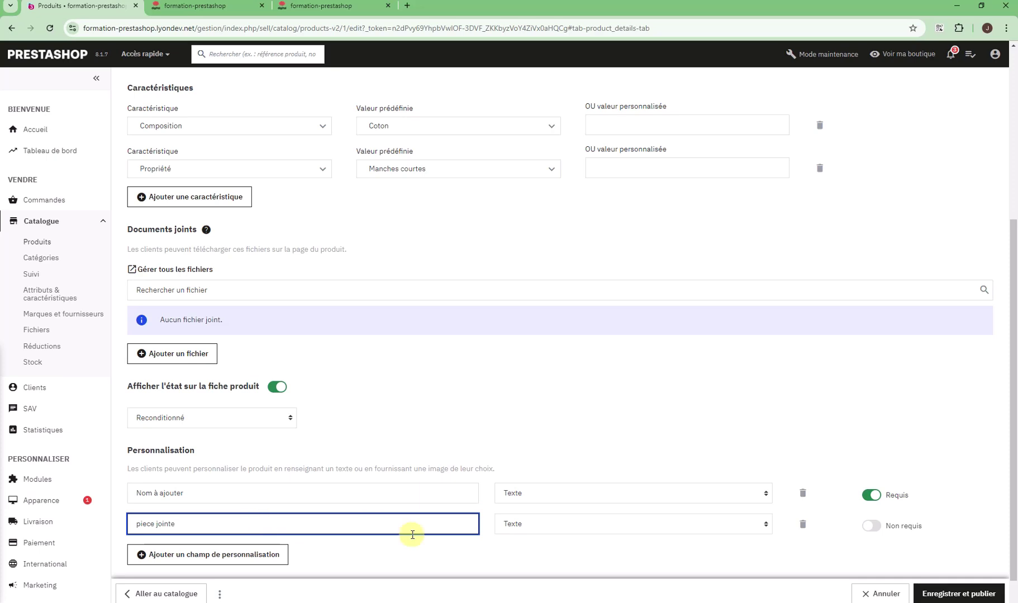
{"action": "left_click", "coordinate": [682, 524]}
{"action": "left_click", "coordinate": [684, 547]}
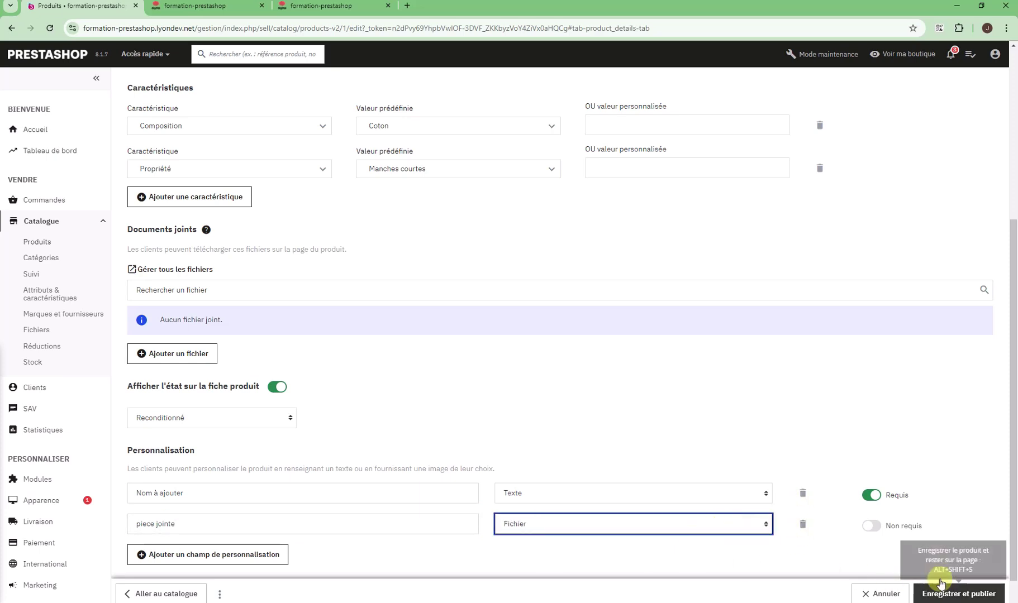
{"action": "left_click", "coordinate": [958, 593]}
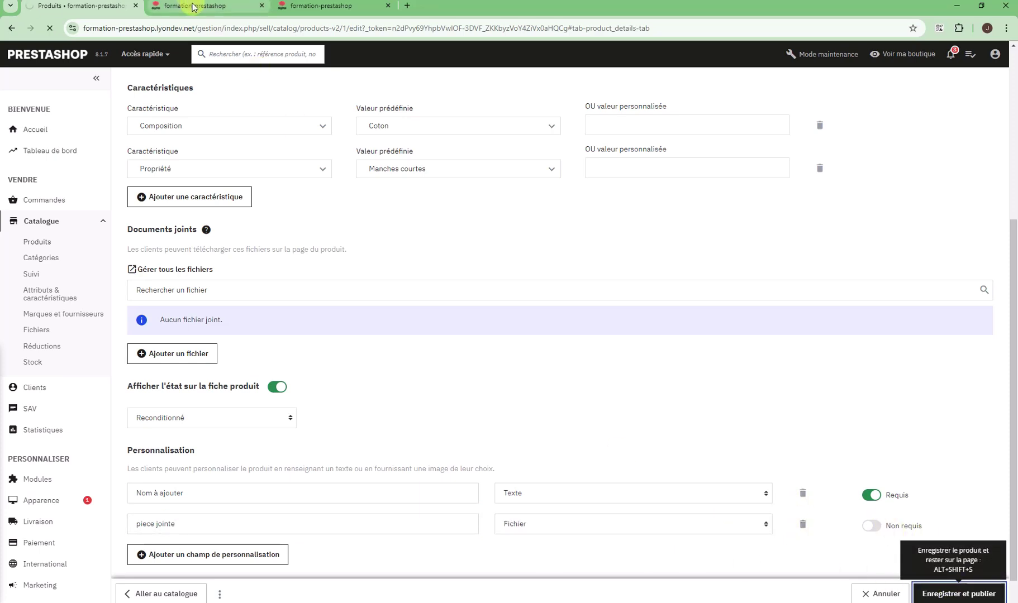
Reload the T-shirt's shop page, view its Personnalisation block and activate the Nom à ajouter field.
{"action": "left_click", "coordinate": [192, 7]}
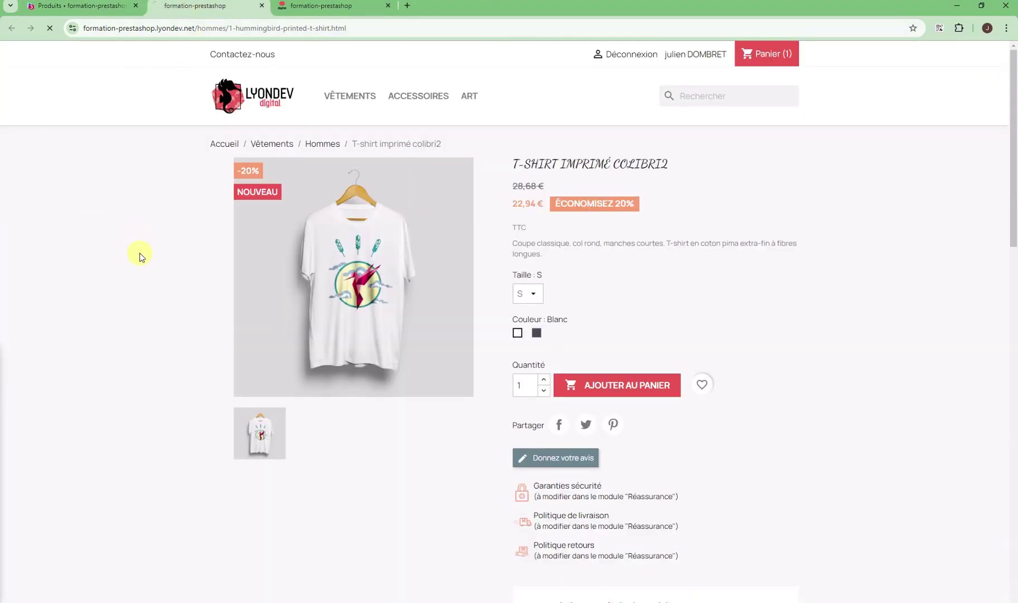
{"action": "key", "text": "F5"}
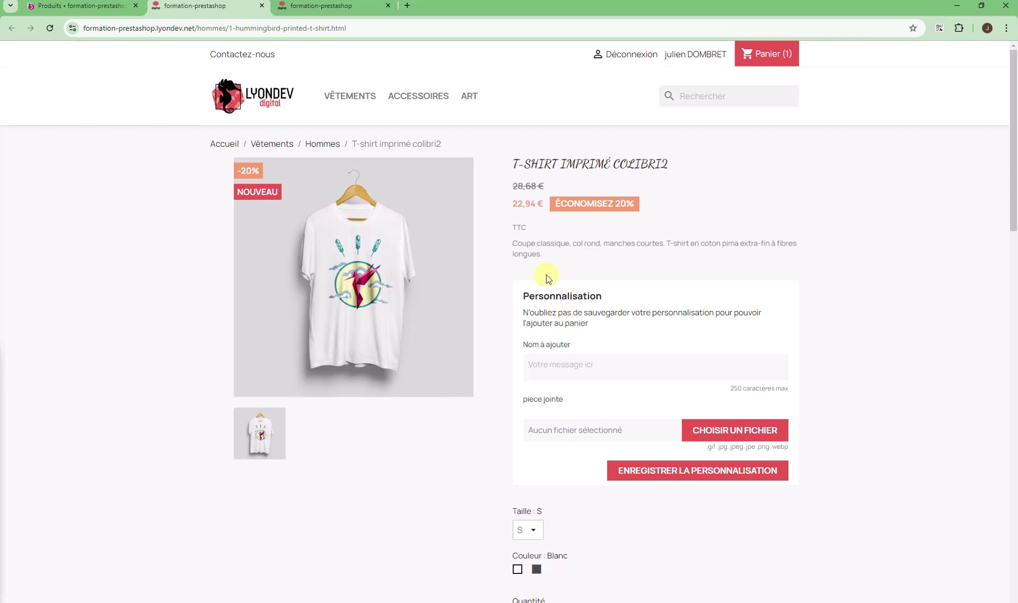
{"action": "left_click", "coordinate": [580, 365]}
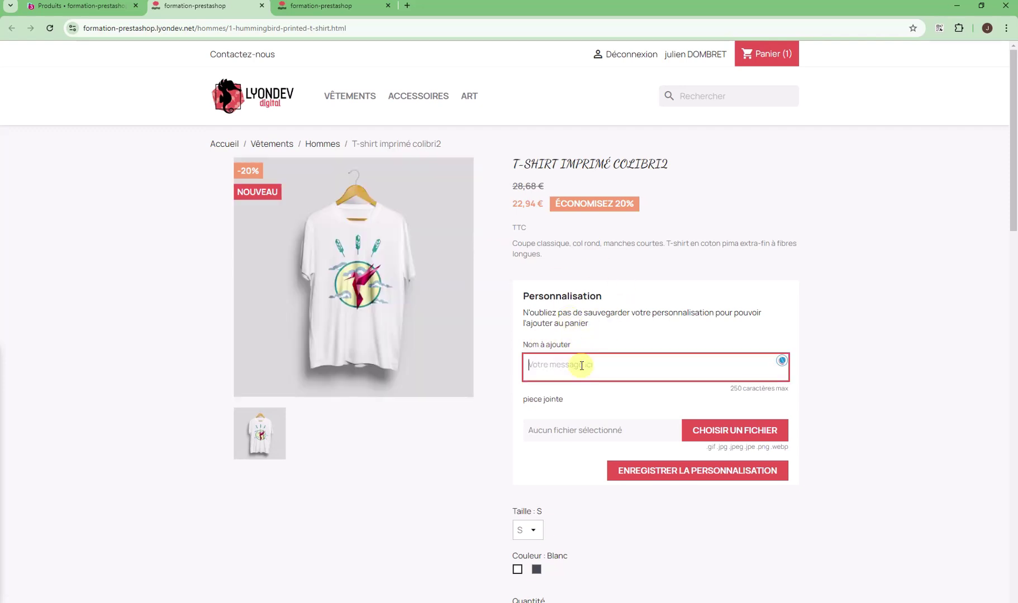
Save a first name as the T-shirt's "Nom à ajouter" personalisation and add one size S, Blanc shirt to the cart.
{"action": "type", "text": "Julien"}
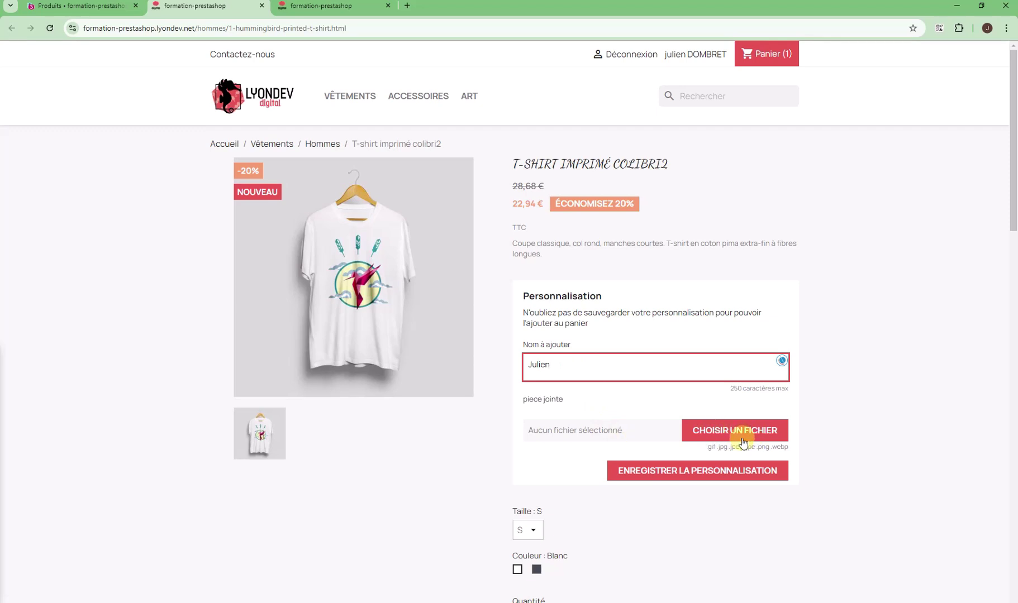
{"action": "left_click", "coordinate": [718, 480]}
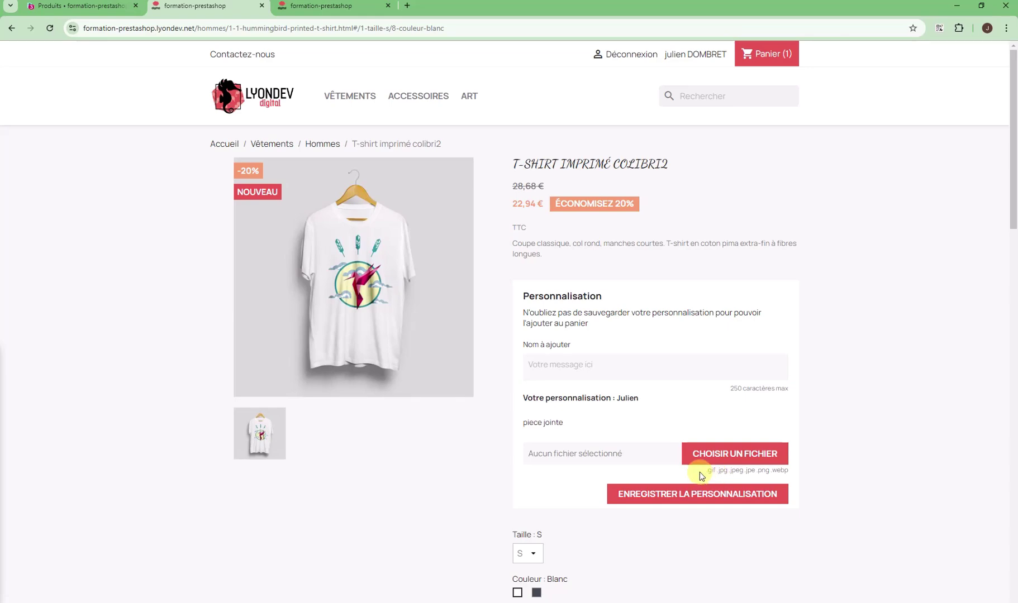
{"action": "scroll", "coordinate": [700, 472], "scroll_direction": "down", "scroll_amount": 4}
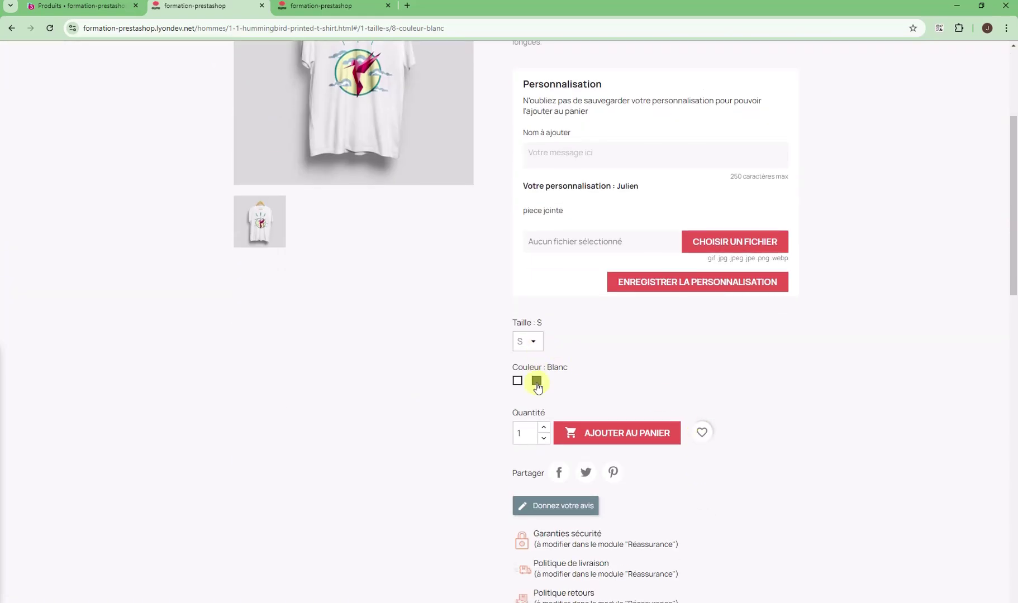
{"action": "left_click", "coordinate": [629, 441]}
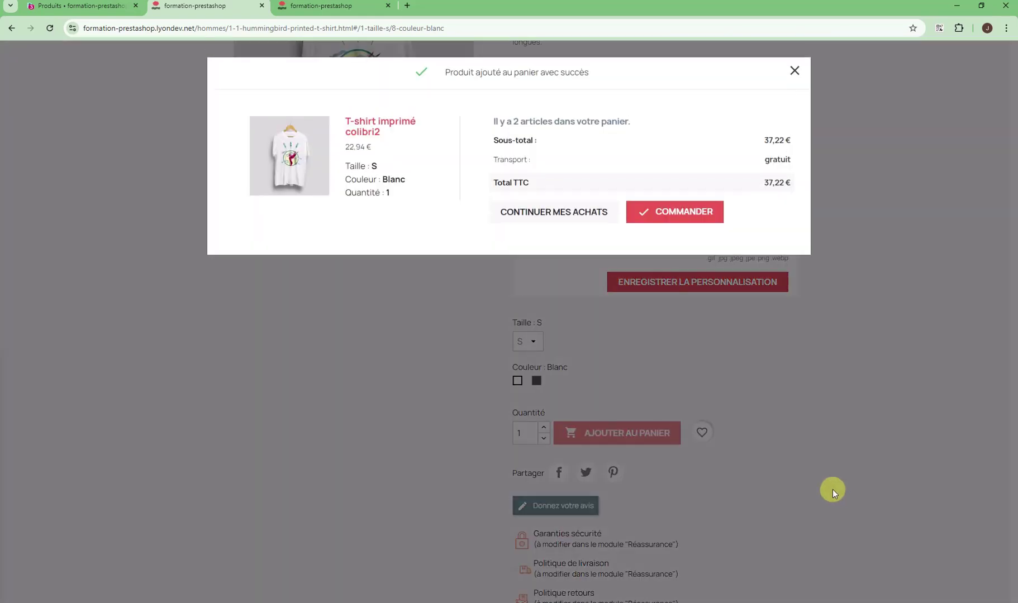
Open the cart, view the T-shirt's personalisation details, and close them.
{"action": "left_click", "coordinate": [691, 216]}
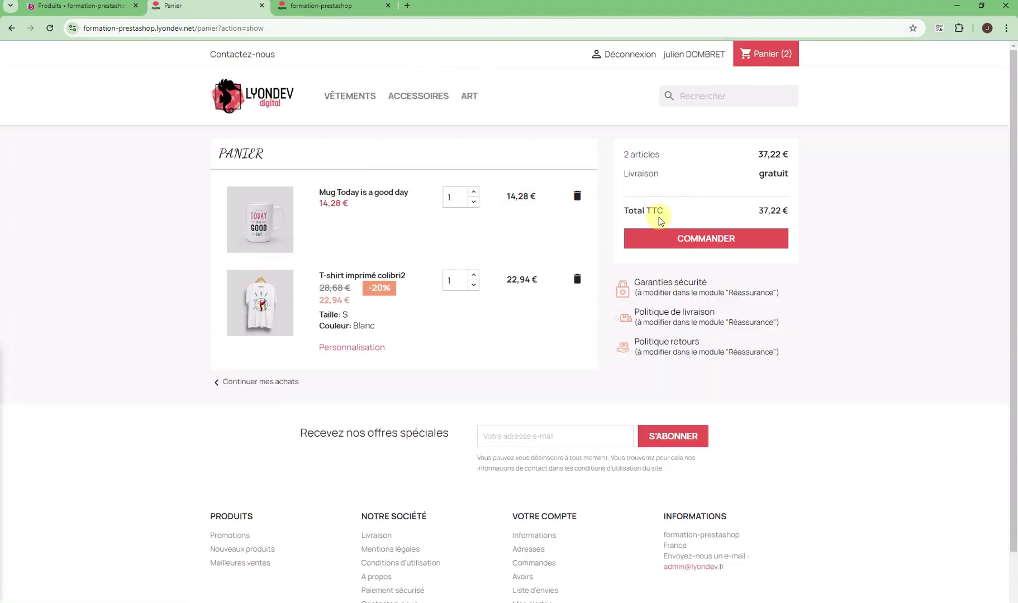
{"action": "left_click", "coordinate": [370, 348]}
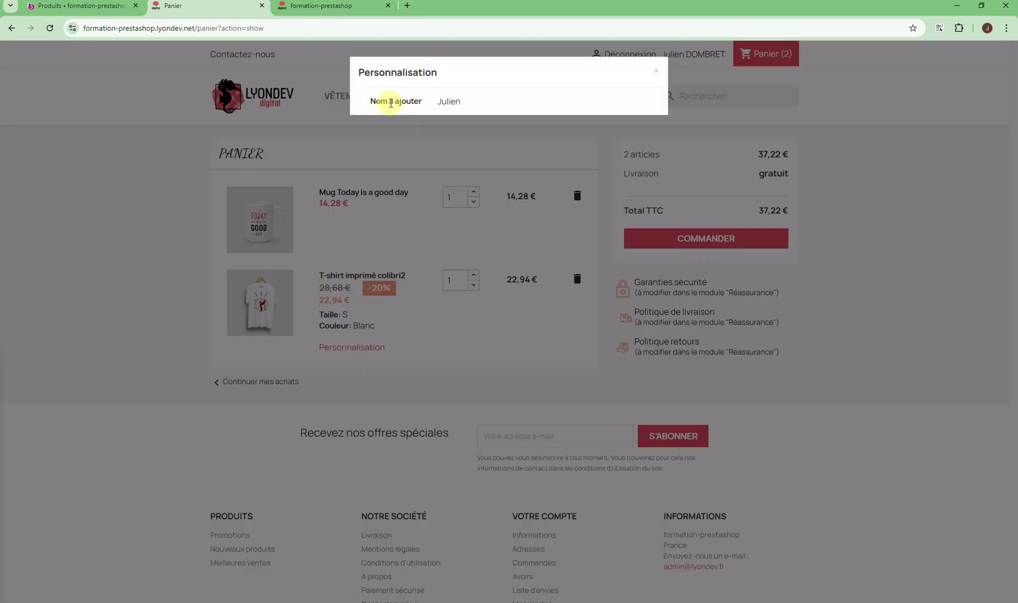
{"action": "left_click_drag", "start_coordinate": [390, 103], "coordinate": [470, 109]}
{"action": "left_click", "coordinate": [470, 109]}
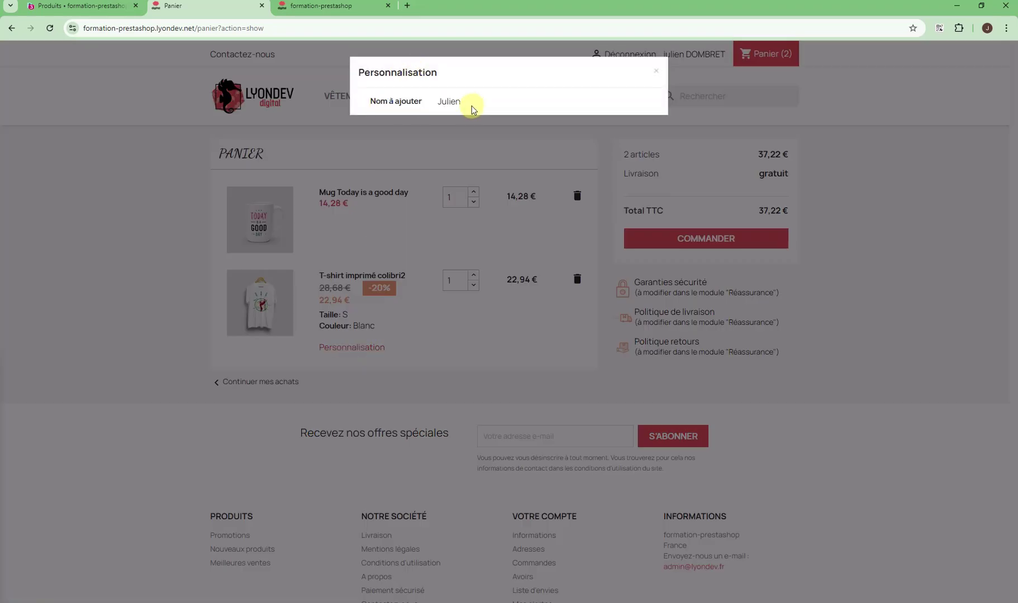
{"action": "left_click", "coordinate": [656, 74]}
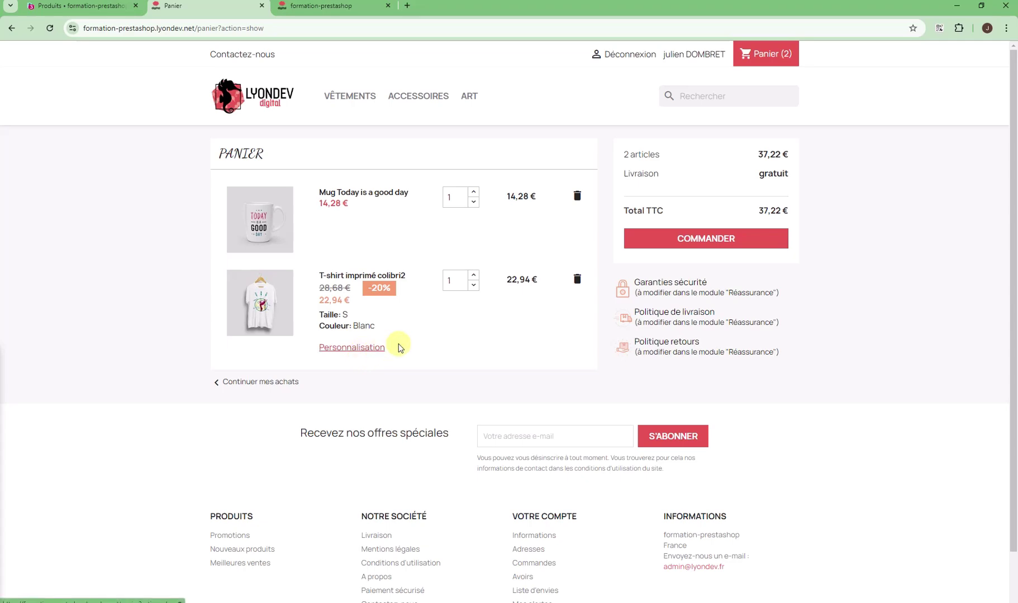
Switch to the PrestaShop back office and review the personalisation fields in the T-shirt's product details.
{"action": "left_click", "coordinate": [110, 7]}
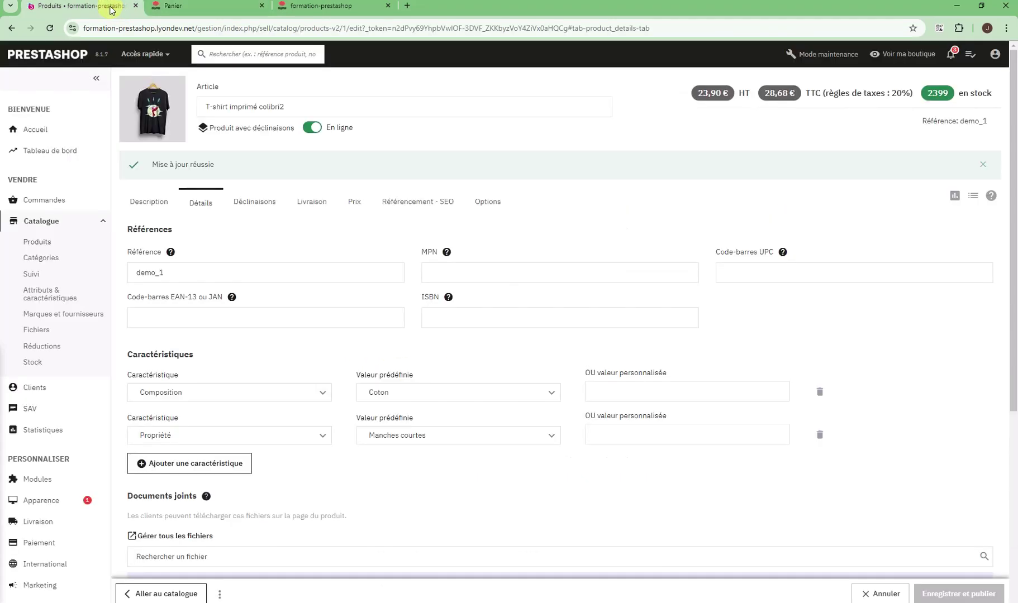
{"action": "scroll", "coordinate": [538, 517], "scroll_direction": "down", "scroll_amount": 1}
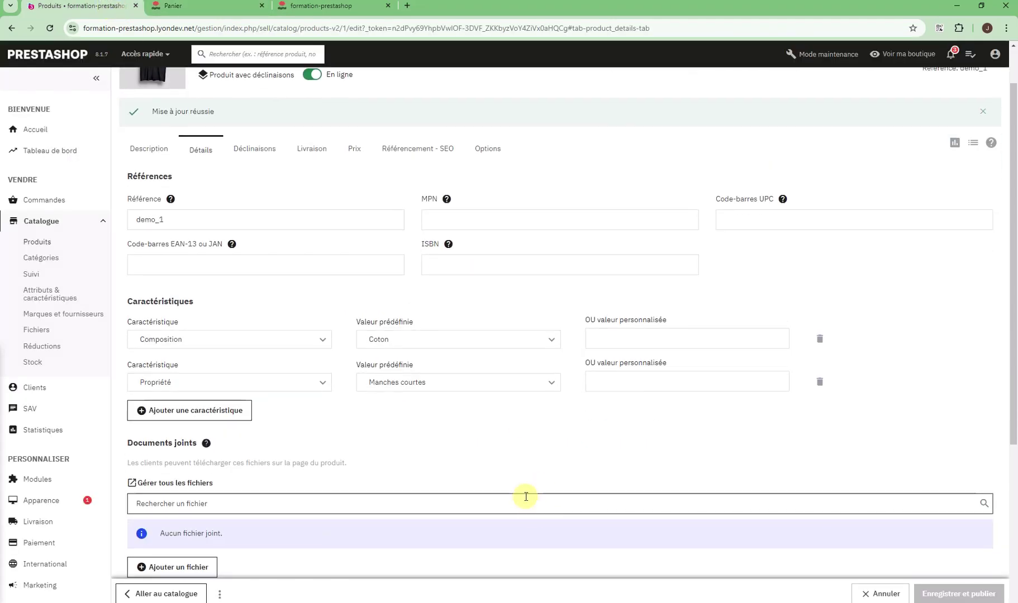
{"action": "scroll", "coordinate": [526, 497], "scroll_direction": "down", "scroll_amount": 4}
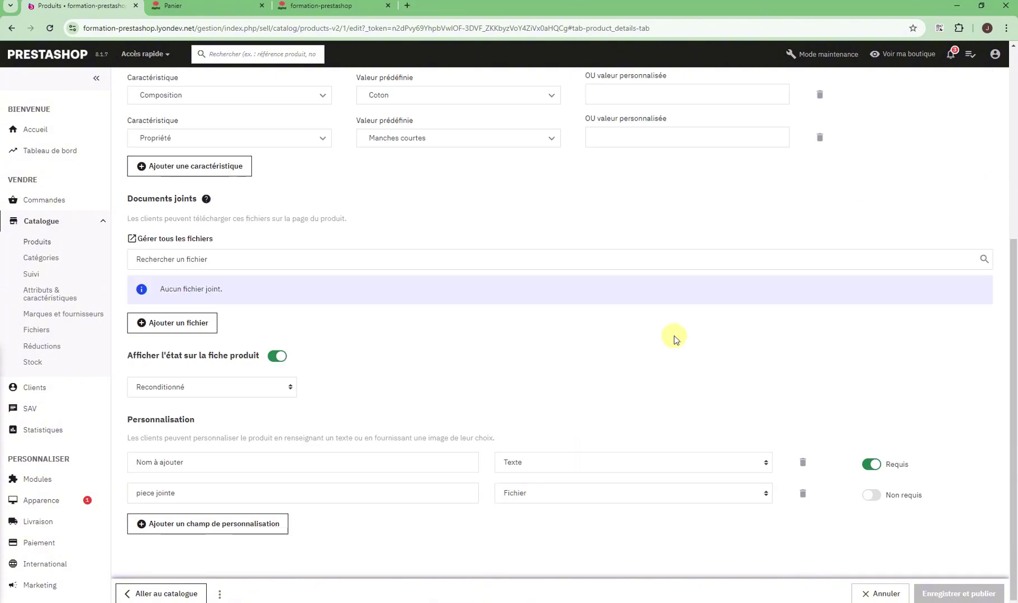
{"action": "scroll", "coordinate": [404, 445], "scroll_direction": "up", "scroll_amount": 5}
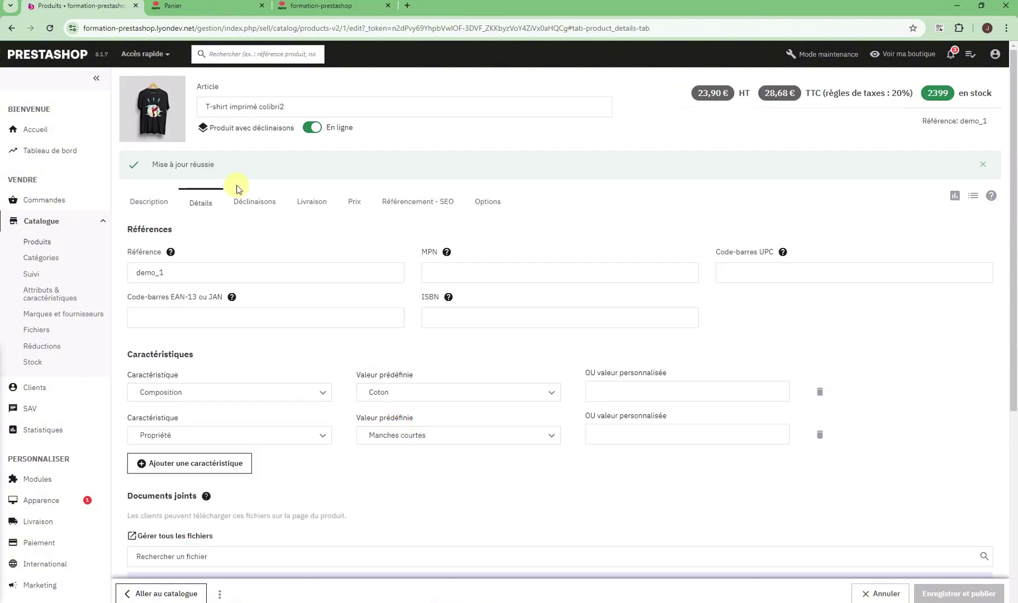
Open the T-shirt's combinations and check the options of the Dimension filter.
{"action": "left_click", "coordinate": [254, 202]}
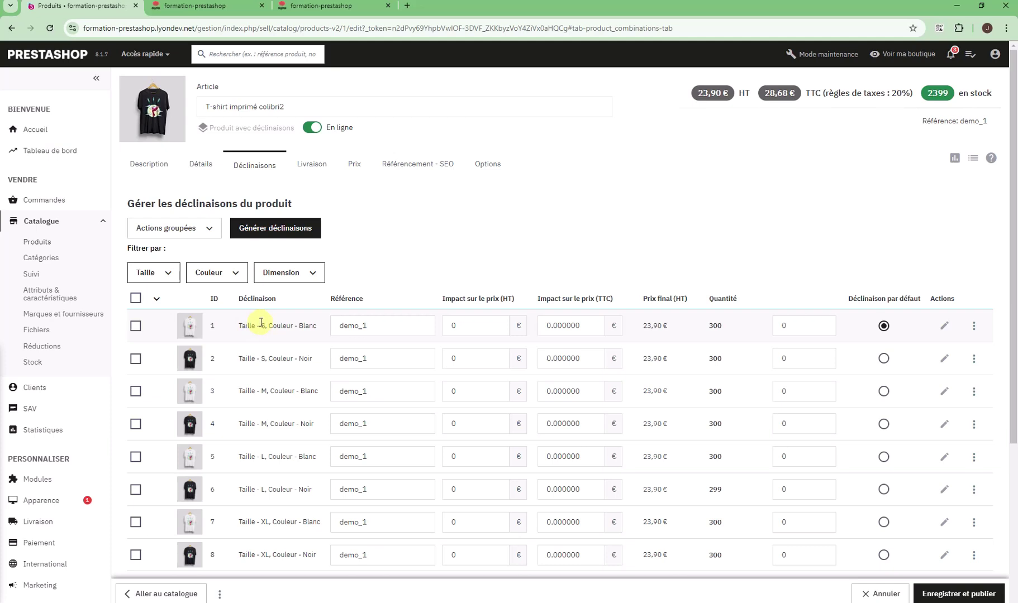
{"action": "scroll", "coordinate": [302, 380], "scroll_direction": "down", "scroll_amount": 1}
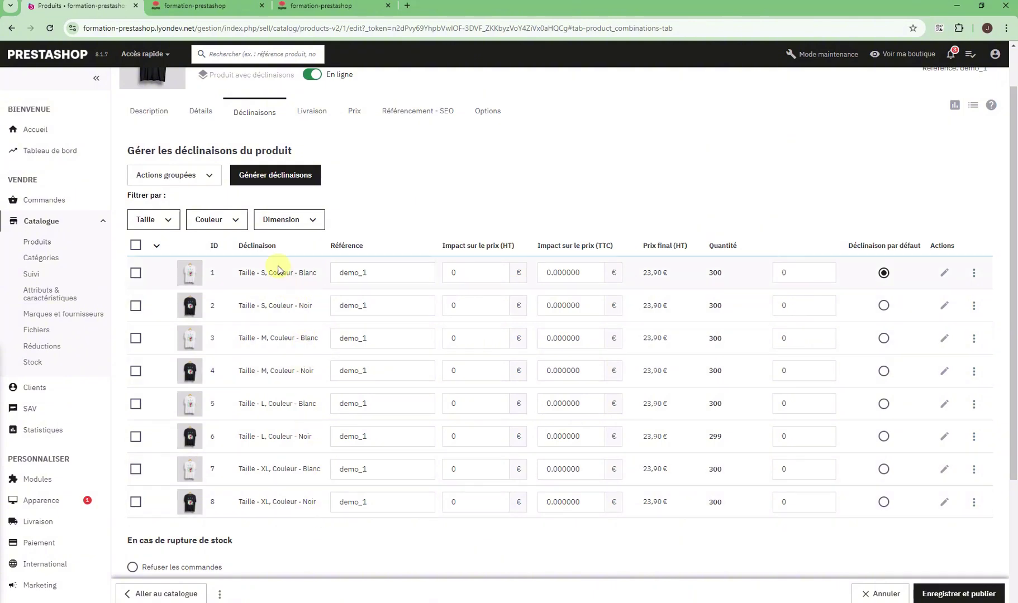
{"action": "scroll", "coordinate": [272, 267], "scroll_direction": "up", "scroll_amount": 1}
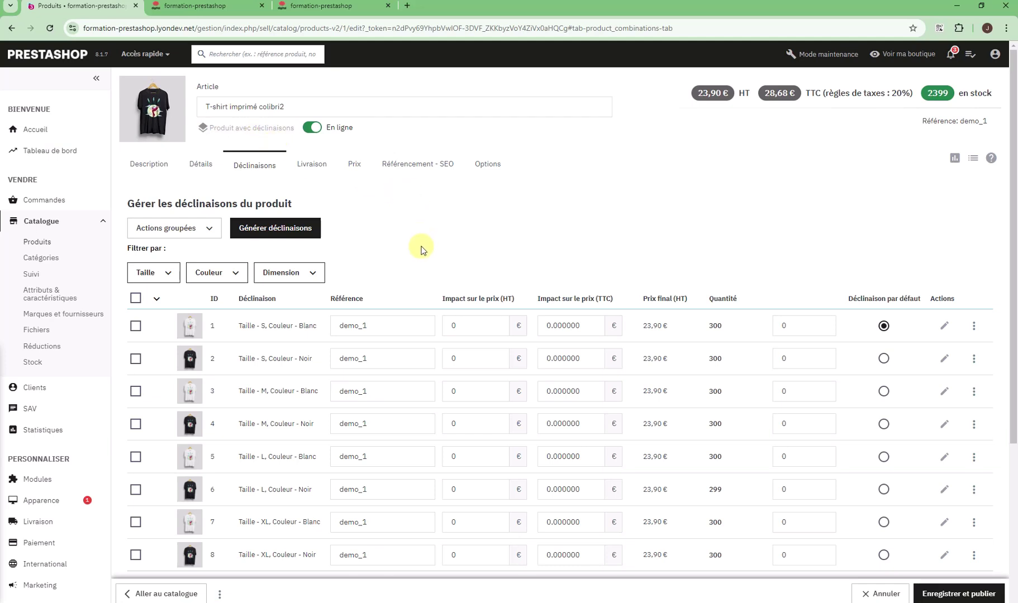
{"action": "scroll", "coordinate": [416, 241], "scroll_direction": "down", "scroll_amount": 1}
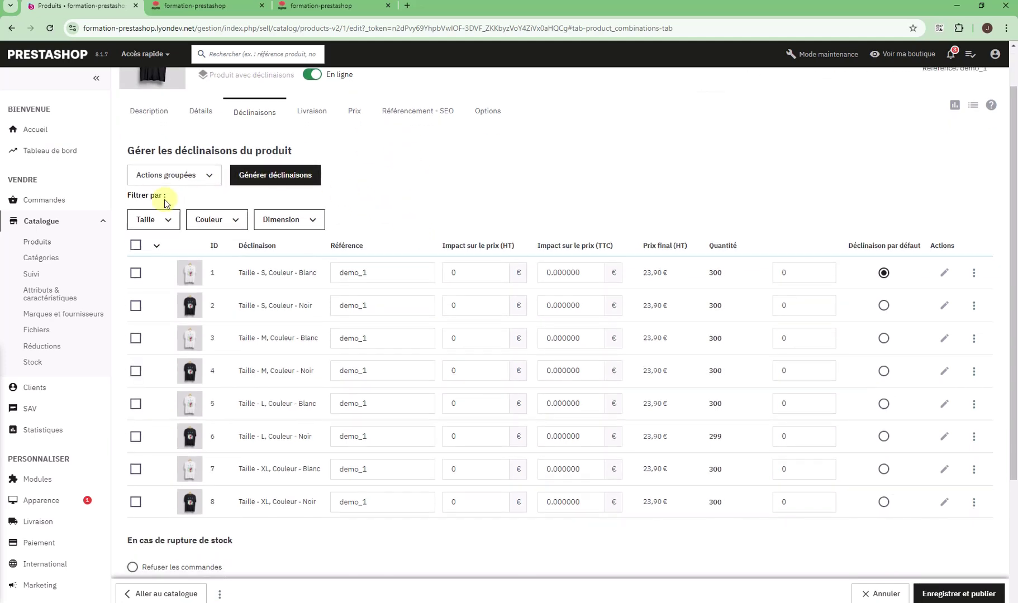
{"action": "left_click", "coordinate": [316, 221]}
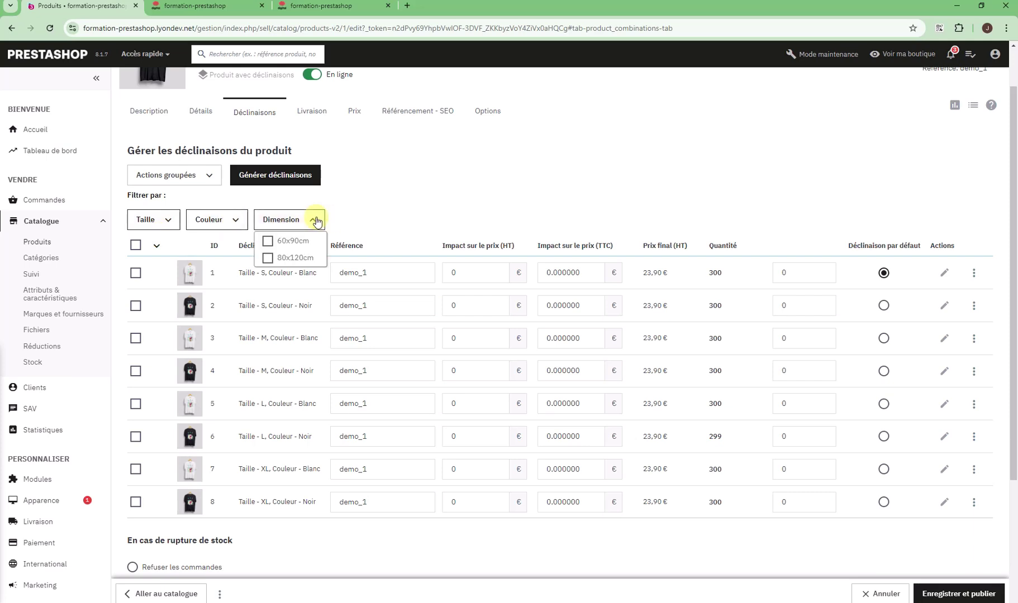
{"action": "left_click", "coordinate": [316, 222]}
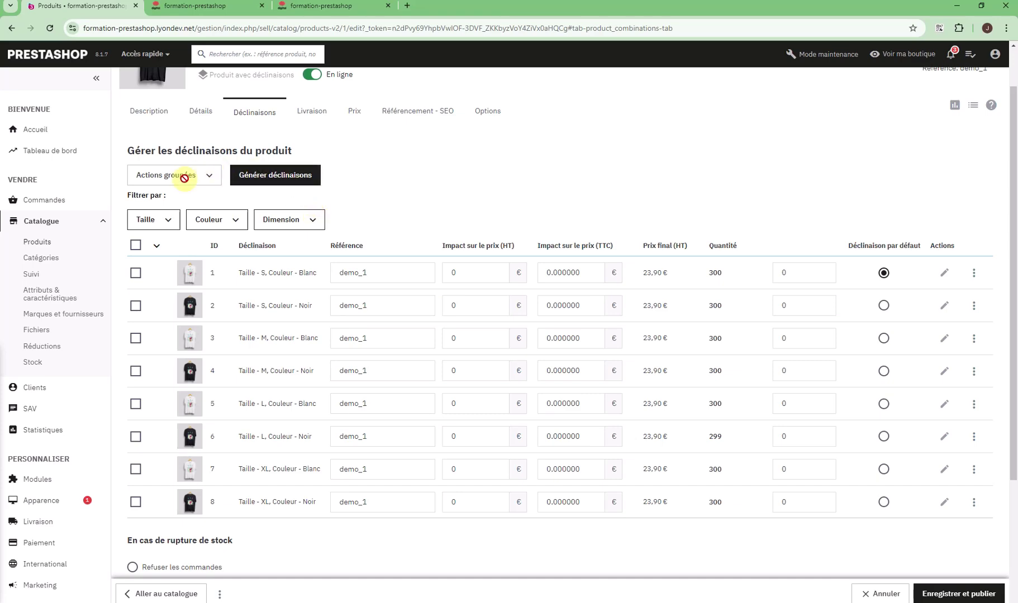
Examine the size and colour combinations list and the out-of-stock behaviour options beneath it.
{"action": "scroll", "coordinate": [328, 383], "scroll_direction": "down", "scroll_amount": 3}
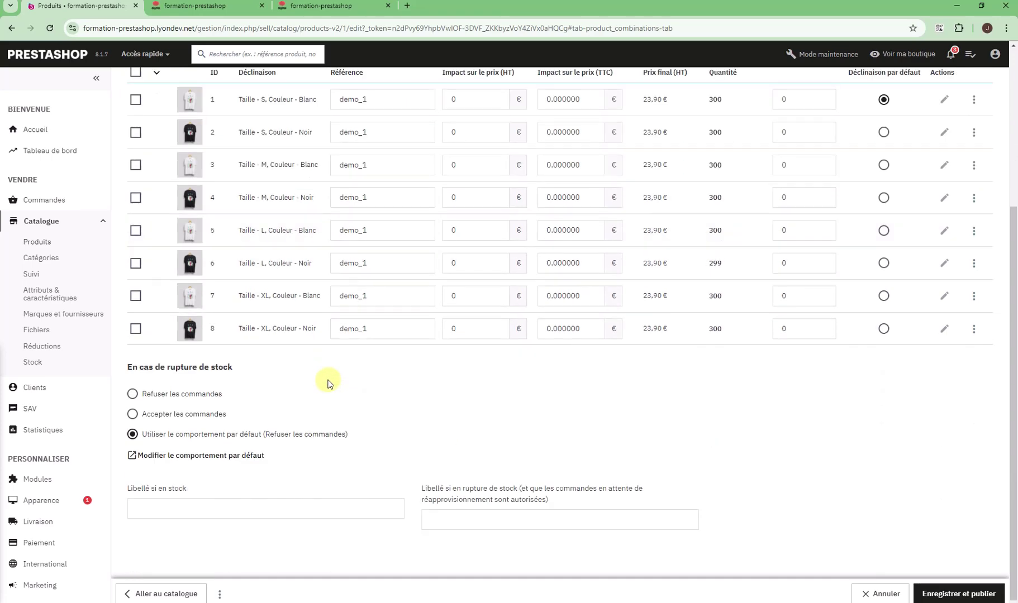
{"action": "scroll", "coordinate": [330, 381], "scroll_direction": "up", "scroll_amount": 3}
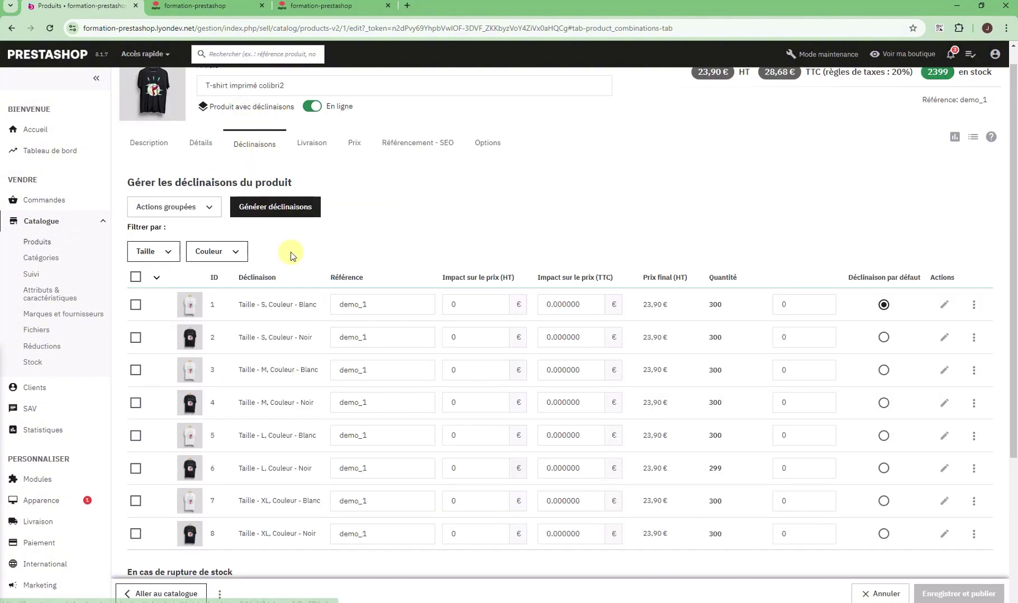
{"action": "scroll", "coordinate": [286, 257], "scroll_direction": "down", "scroll_amount": 3}
{"action": "scroll", "coordinate": [286, 256], "scroll_direction": "up", "scroll_amount": 4}
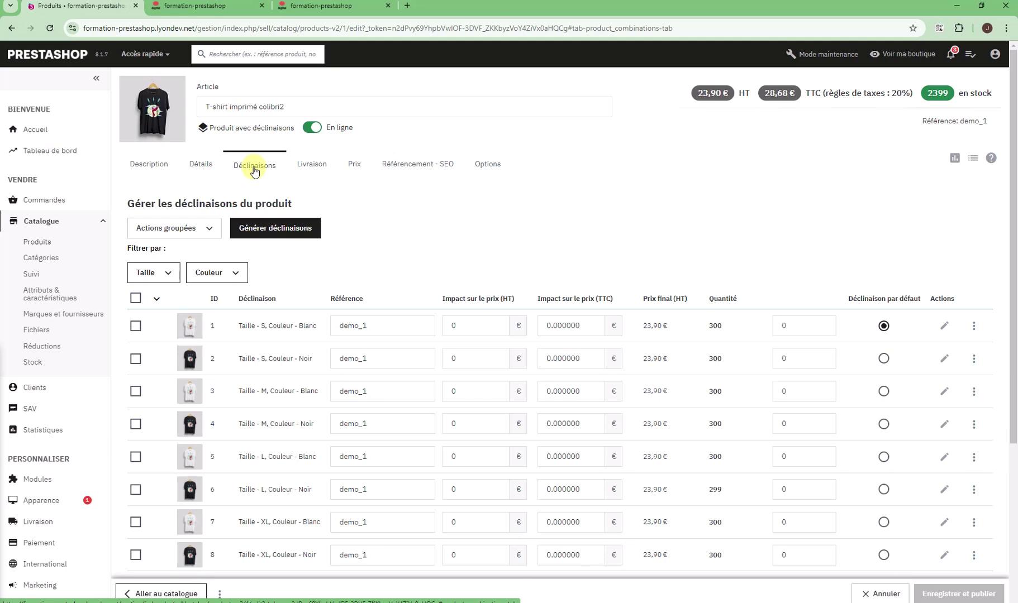
{"action": "scroll", "coordinate": [373, 218], "scroll_direction": "down", "scroll_amount": 2}
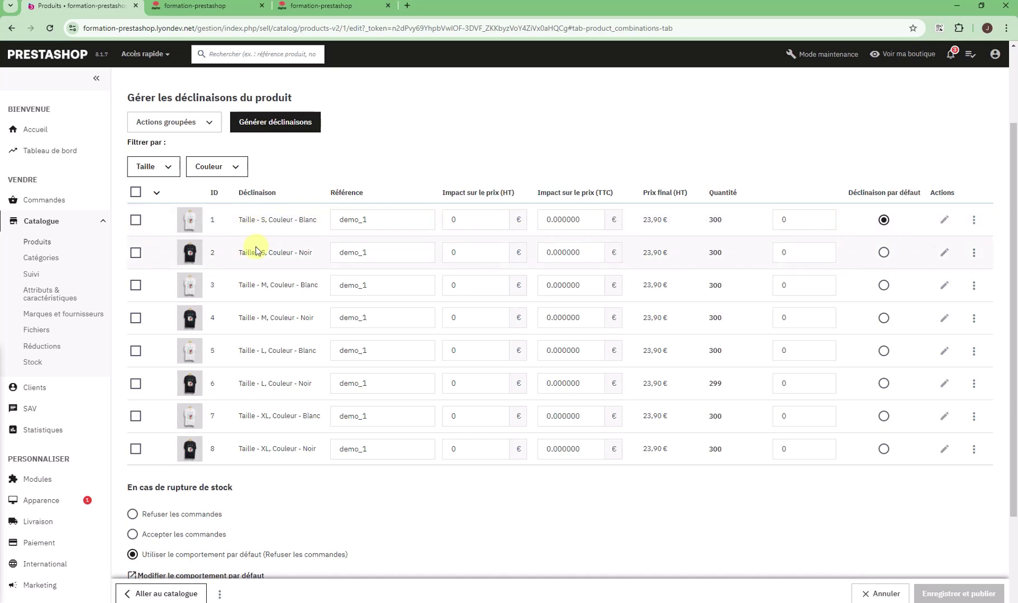
{"action": "scroll", "coordinate": [307, 335], "scroll_direction": "up", "scroll_amount": 1}
{"action": "scroll", "coordinate": [307, 334], "scroll_direction": "up", "scroll_amount": 2}
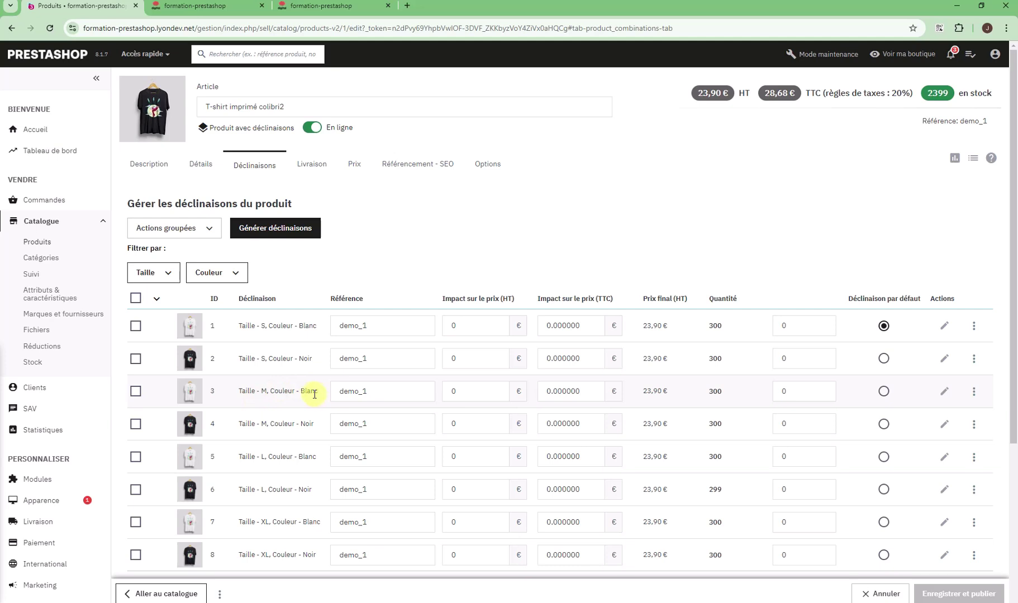
{"action": "scroll", "coordinate": [299, 486], "scroll_direction": "down", "scroll_amount": 1}
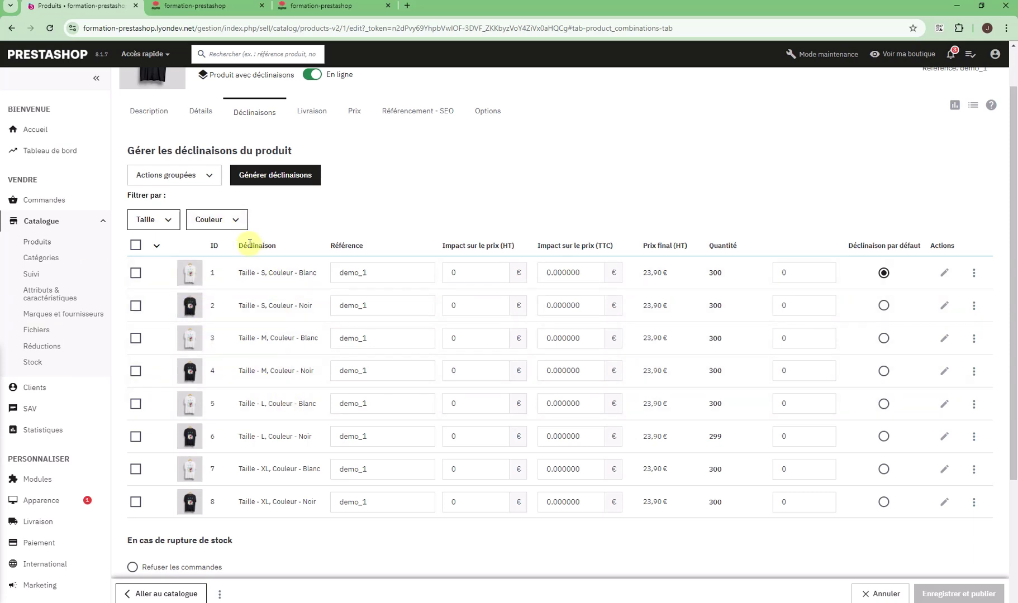
Filter the combinations by size M and colour Blanc, and clear both filters.
{"action": "left_click", "coordinate": [154, 220]}
{"action": "left_click", "coordinate": [142, 257]}
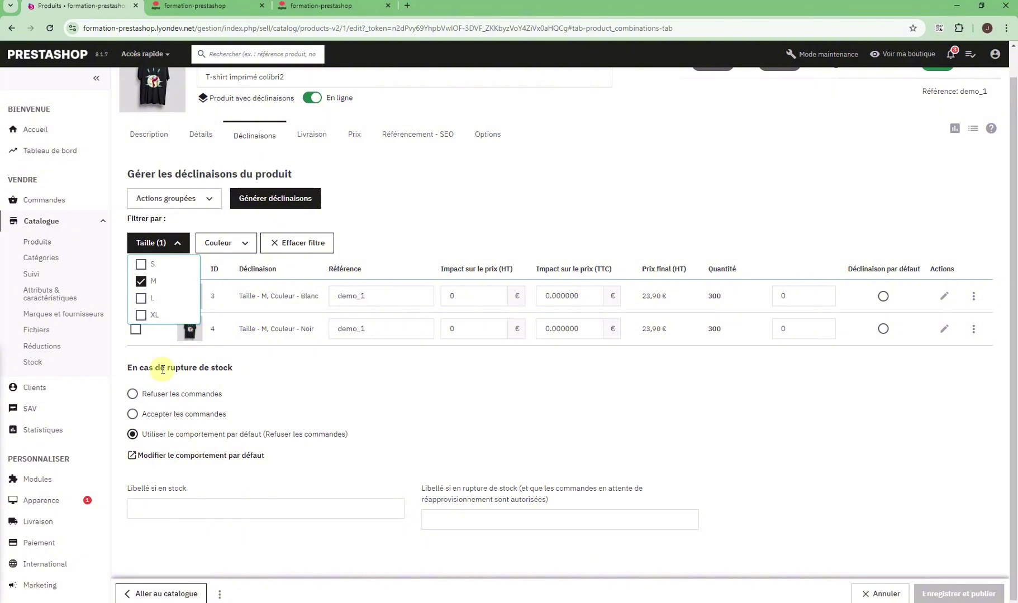
{"action": "left_click", "coordinate": [221, 245]}
{"action": "left_click", "coordinate": [225, 263]}
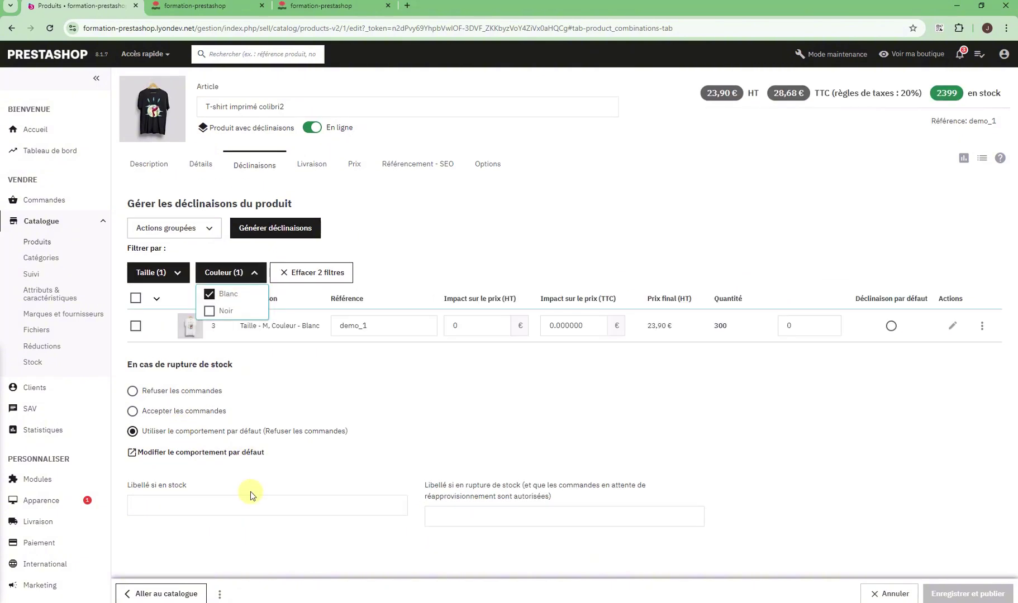
{"action": "left_click", "coordinate": [210, 293]}
{"action": "left_click", "coordinate": [287, 272]}
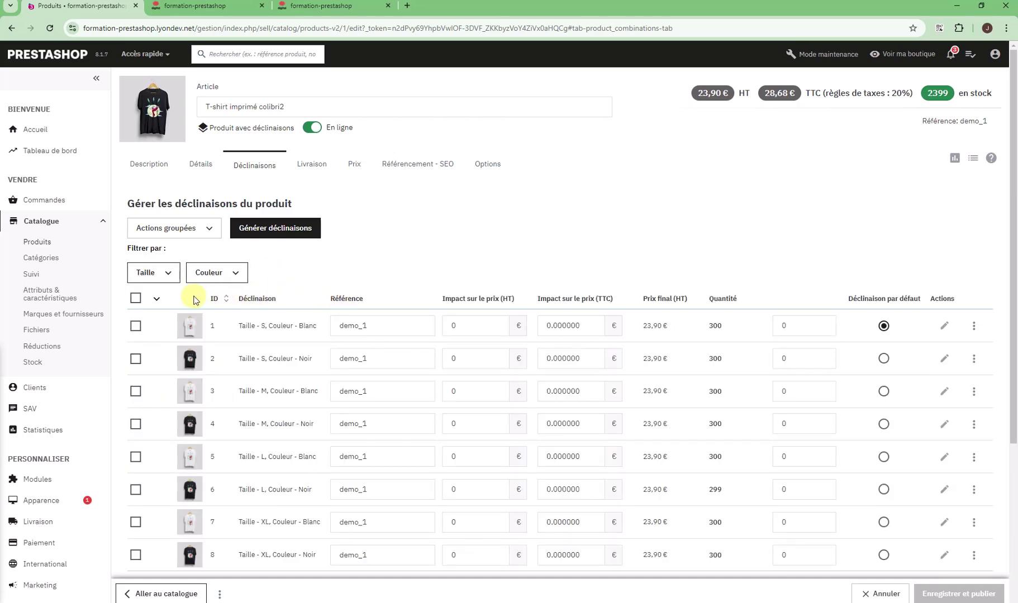
Select the two size S combinations, check the bulk actions offered for them, and deselect them.
{"action": "scroll", "coordinate": [302, 344], "scroll_direction": "down", "scroll_amount": 2}
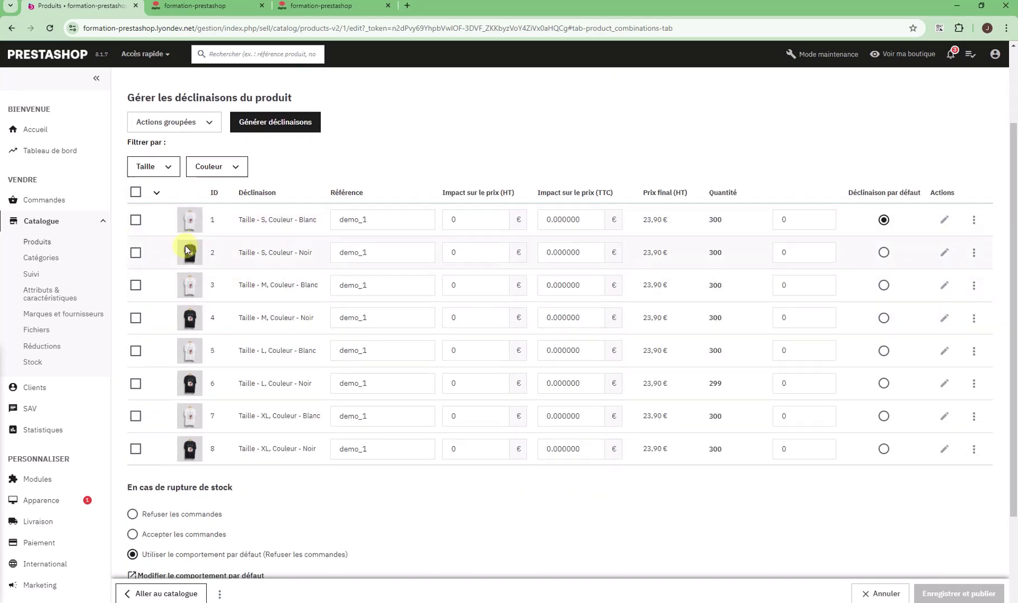
{"action": "scroll", "coordinate": [186, 249], "scroll_direction": "up", "scroll_amount": 2}
{"action": "left_click", "coordinate": [136, 325]}
{"action": "left_click", "coordinate": [135, 359]}
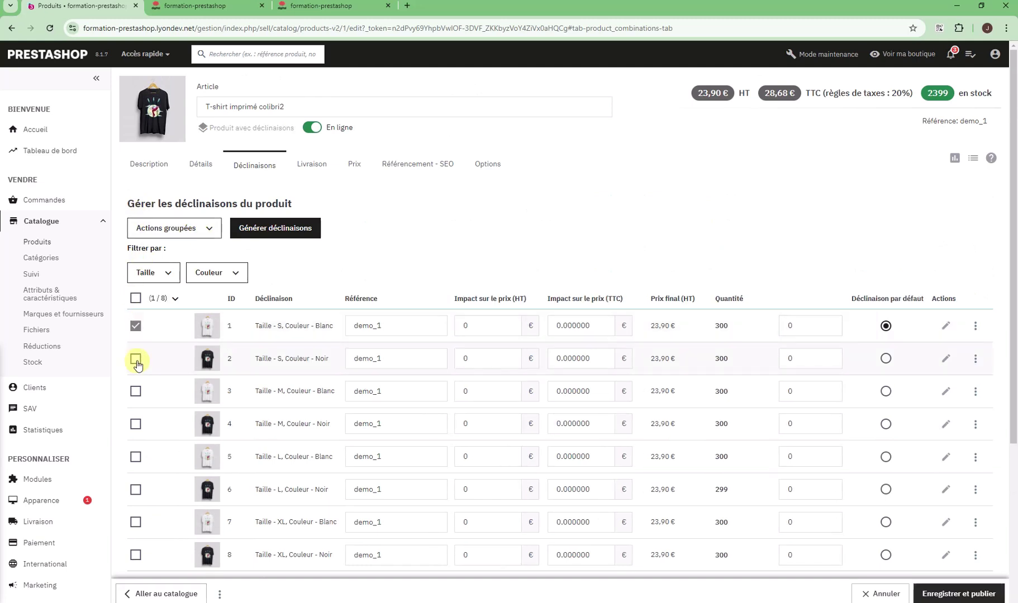
{"action": "left_click", "coordinate": [189, 229]}
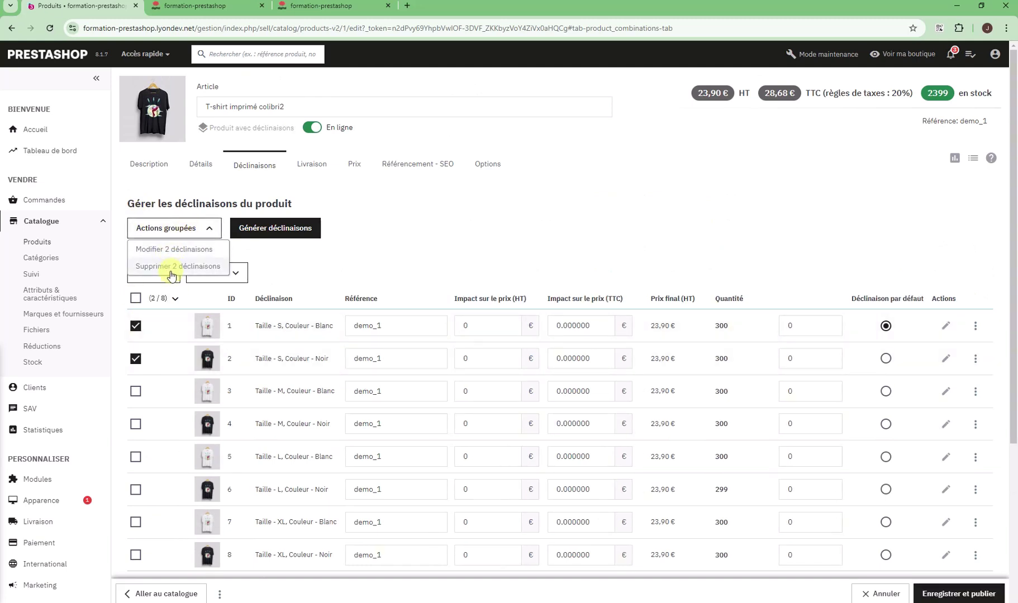
{"action": "left_click", "coordinate": [135, 326]}
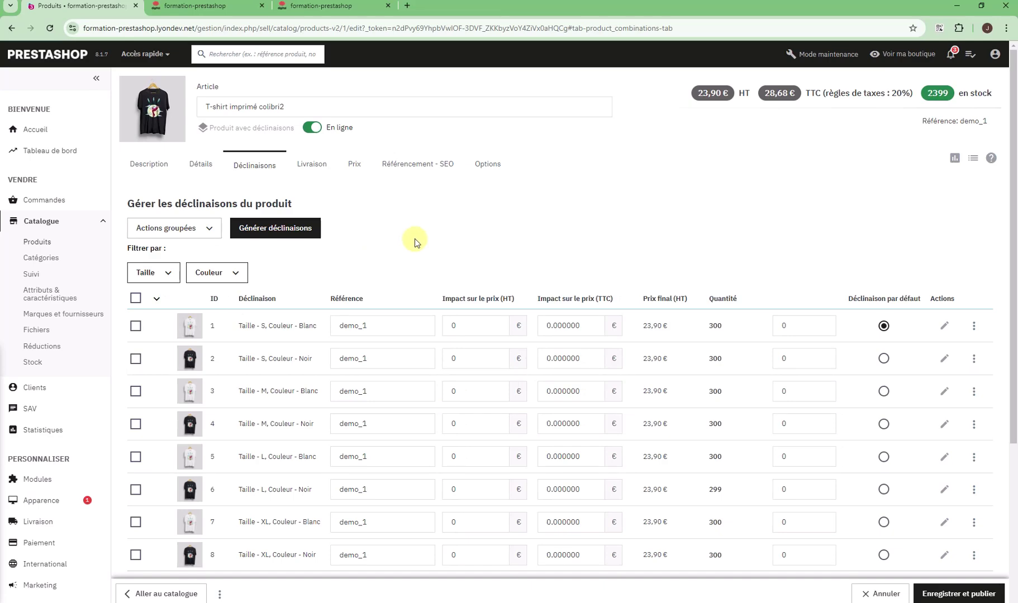
{"action": "scroll", "coordinate": [404, 240], "scroll_direction": "down", "scroll_amount": 2}
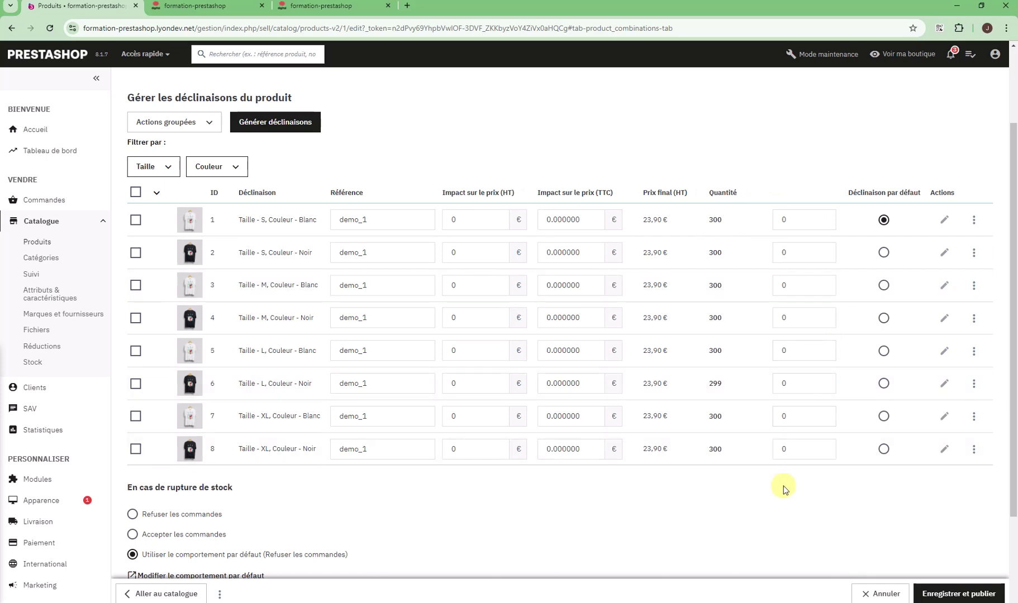
{"action": "scroll", "coordinate": [532, 478], "scroll_direction": "up", "scroll_amount": 1}
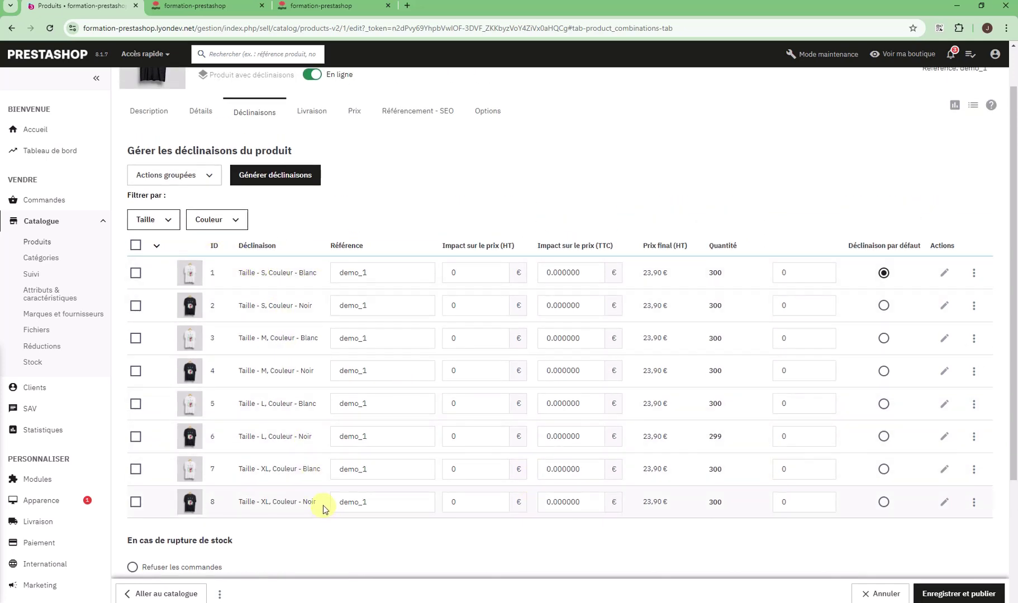
{"action": "scroll", "coordinate": [254, 302], "scroll_direction": "up", "scroll_amount": 1}
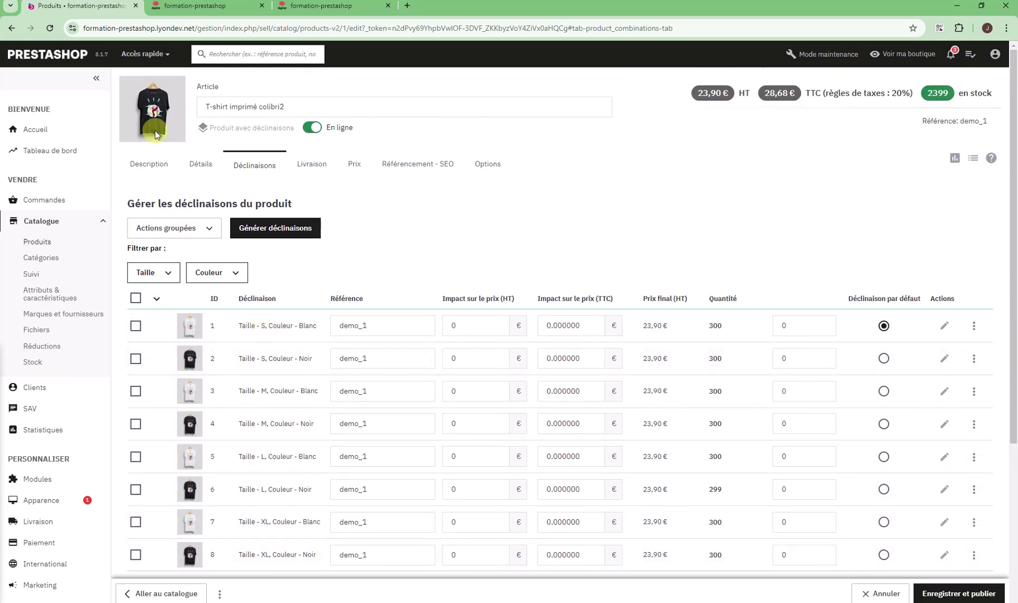
{"action": "left_click", "coordinate": [235, 106]}
{"action": "double_click", "coordinate": [234, 107]}
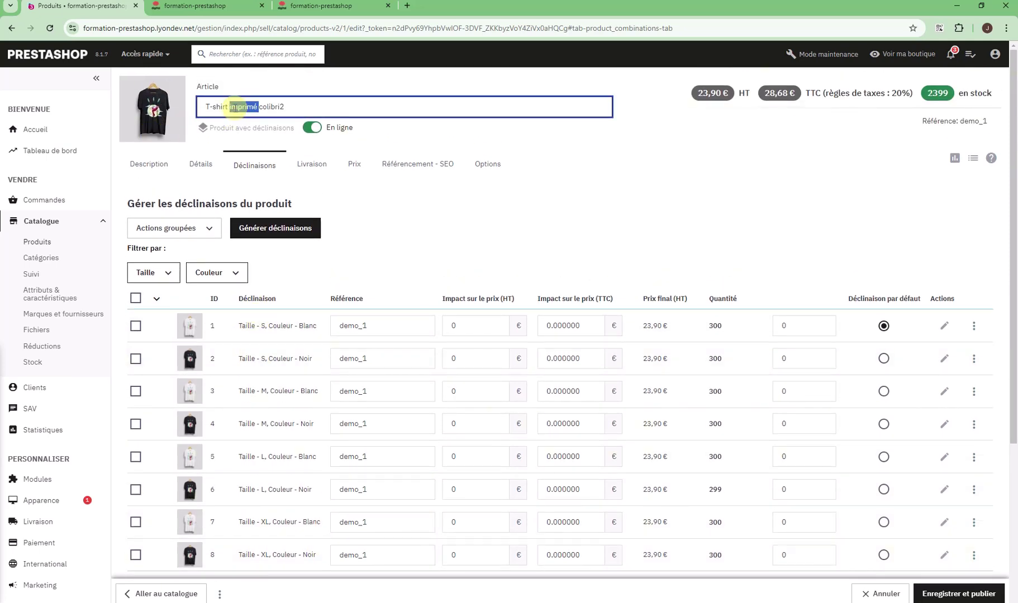
Review the product name and the reference of each size and colour combination.
{"action": "left_click", "coordinate": [234, 108]}
{"action": "scroll", "coordinate": [282, 181], "scroll_direction": "down", "scroll_amount": 3}
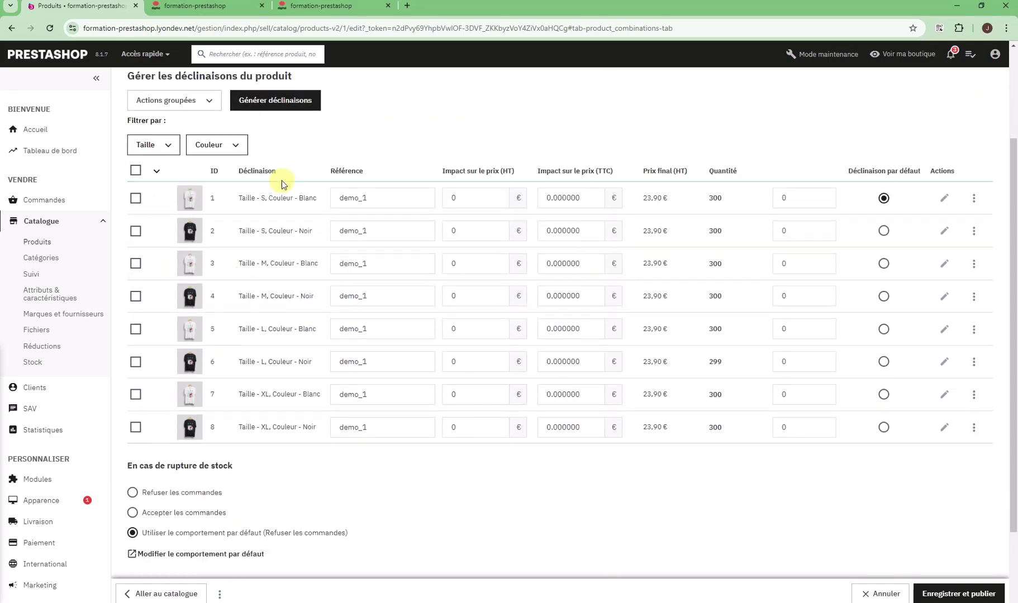
{"action": "scroll", "coordinate": [291, 174], "scroll_direction": "up", "scroll_amount": 1}
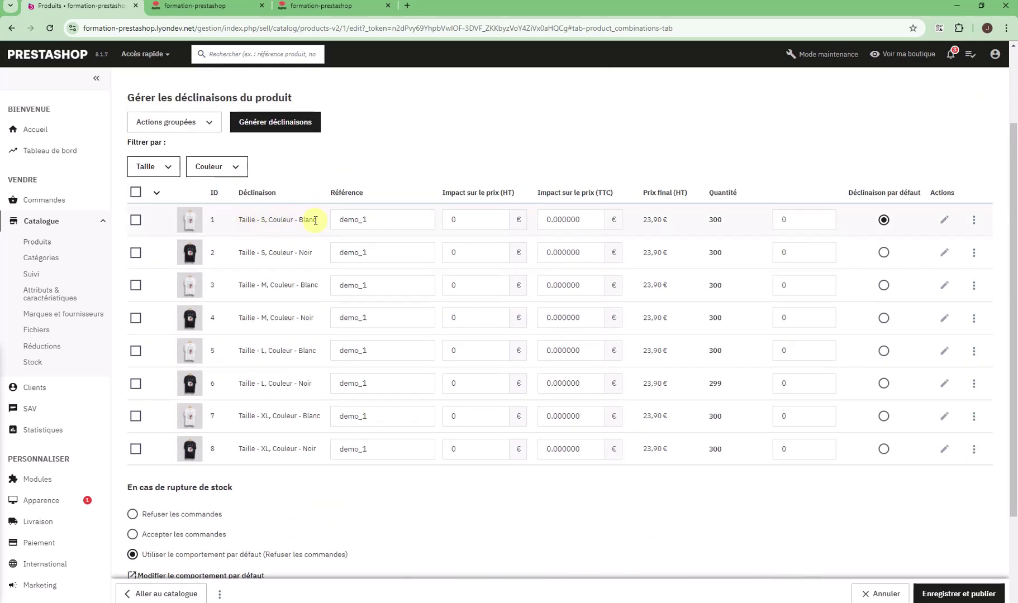
{"action": "scroll", "coordinate": [838, 425], "scroll_direction": "up", "scroll_amount": 2}
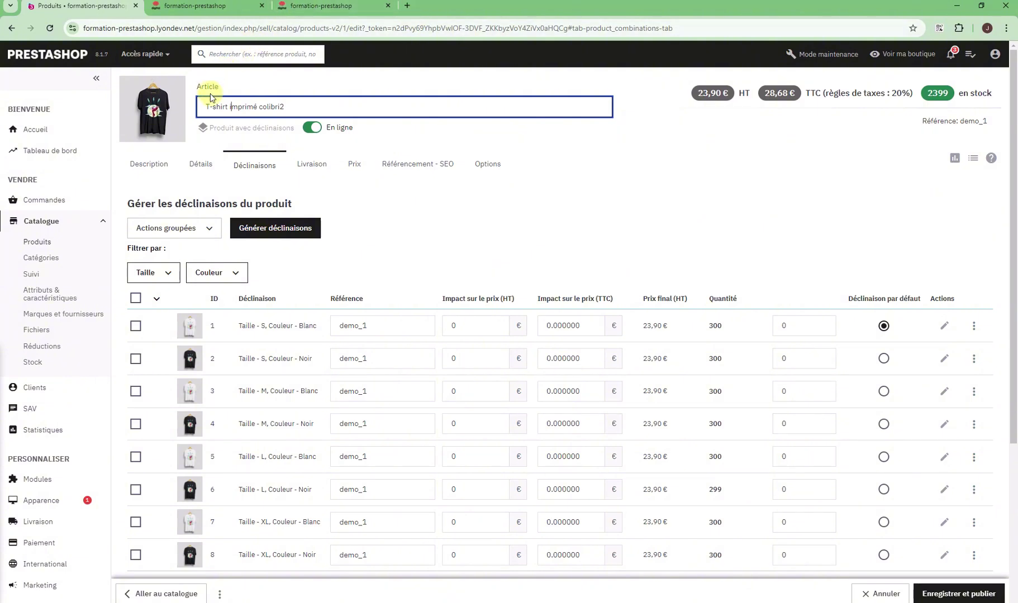
{"action": "left_click", "coordinate": [376, 325]}
{"action": "left_click", "coordinate": [378, 360]}
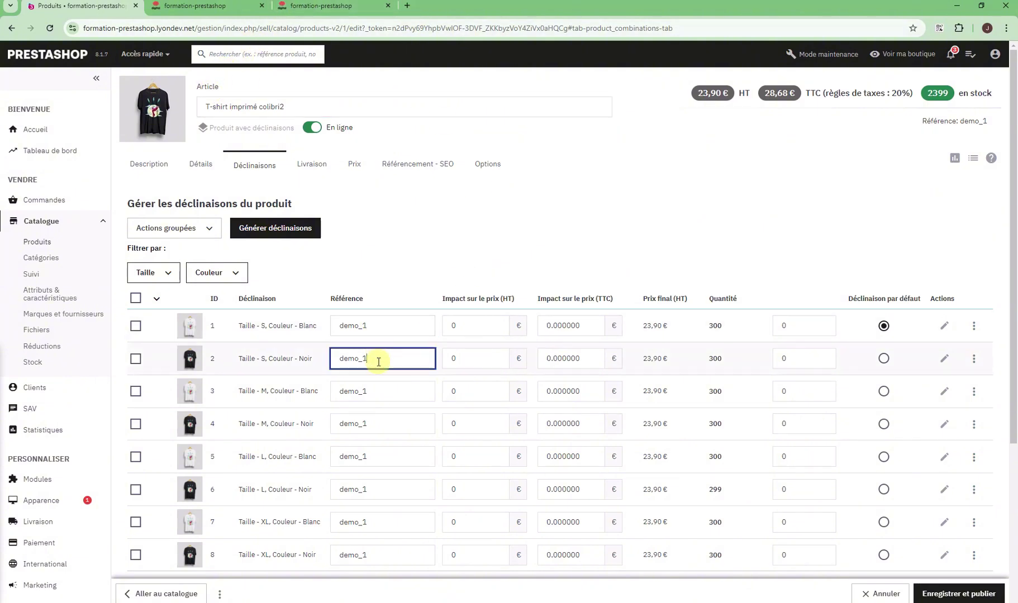
{"action": "left_click", "coordinate": [378, 391]}
{"action": "left_click", "coordinate": [382, 424]}
{"action": "left_click", "coordinate": [387, 456]}
{"action": "left_click", "coordinate": [390, 489]}
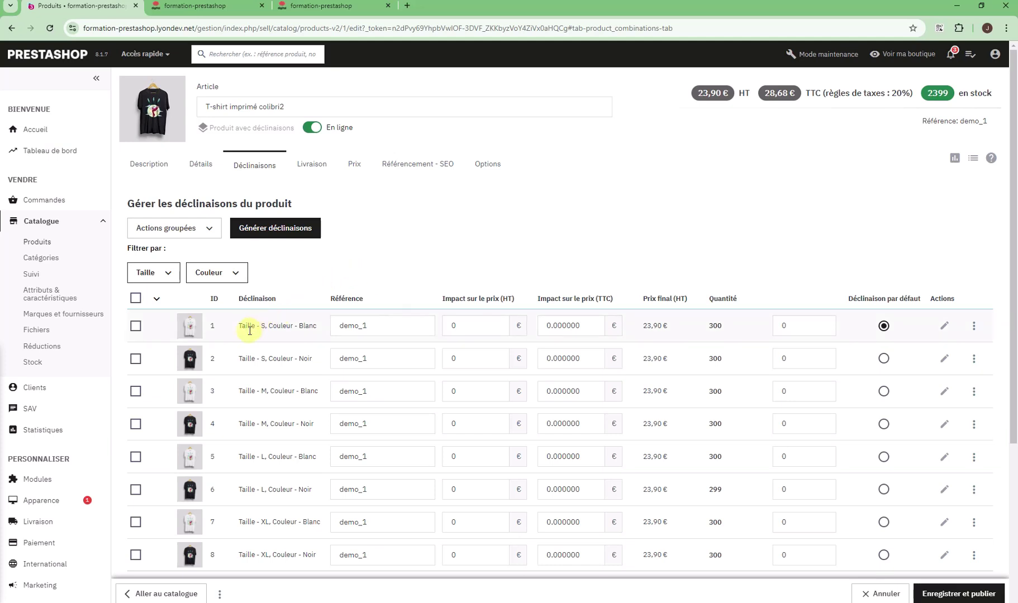
{"action": "left_click_drag", "start_coordinate": [382, 325], "coordinate": [314, 325]}
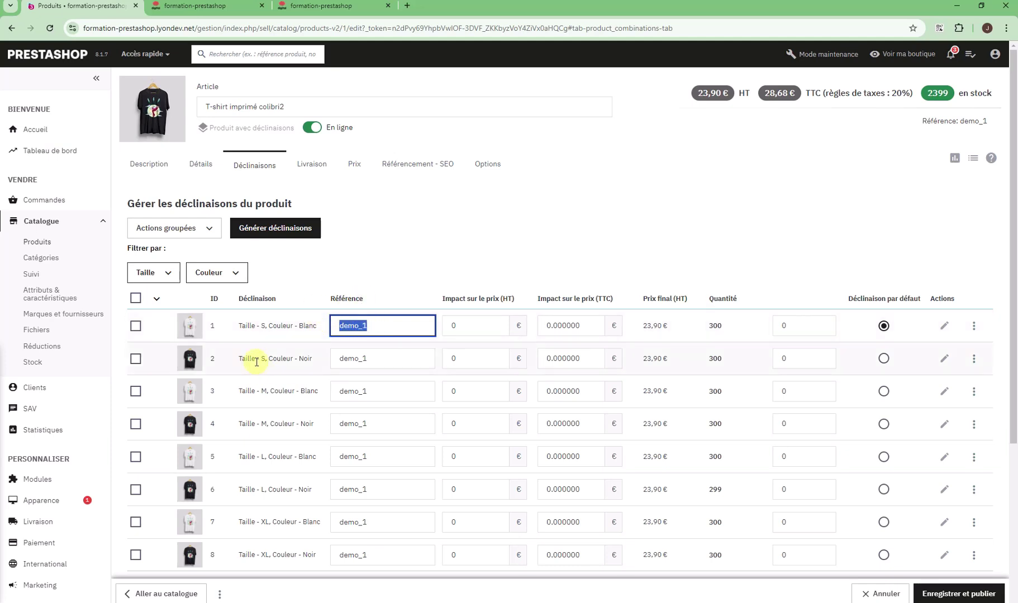
{"action": "left_click_drag", "start_coordinate": [255, 358], "coordinate": [318, 365]}
{"action": "left_click", "coordinate": [371, 356]}
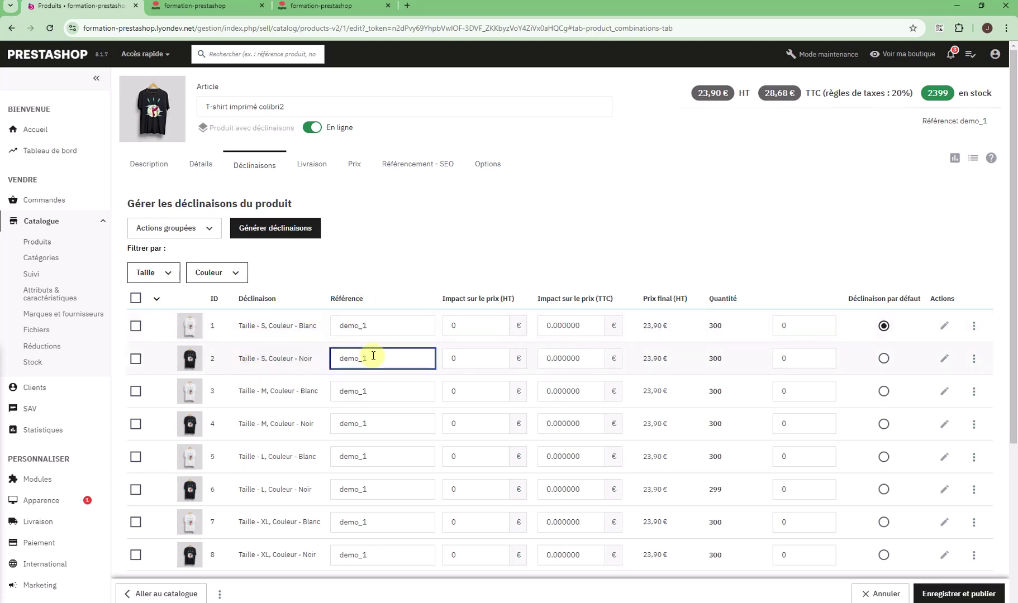
{"action": "scroll", "coordinate": [398, 348], "scroll_direction": "down", "scroll_amount": 1}
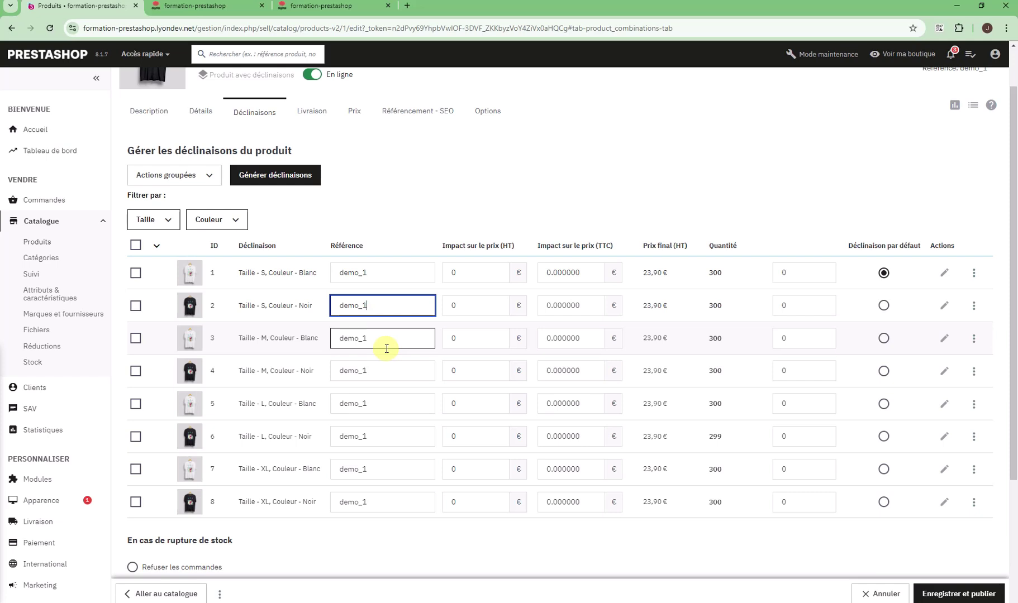
Set the tax-excluded price impact of the size M, Blanc combination to 10 € and check its final price.
{"action": "left_click_drag", "start_coordinate": [220, 339], "coordinate": [321, 346]}
{"action": "left_click", "coordinate": [233, 340]}
{"action": "left_click_drag", "start_coordinate": [207, 341], "coordinate": [316, 338]}
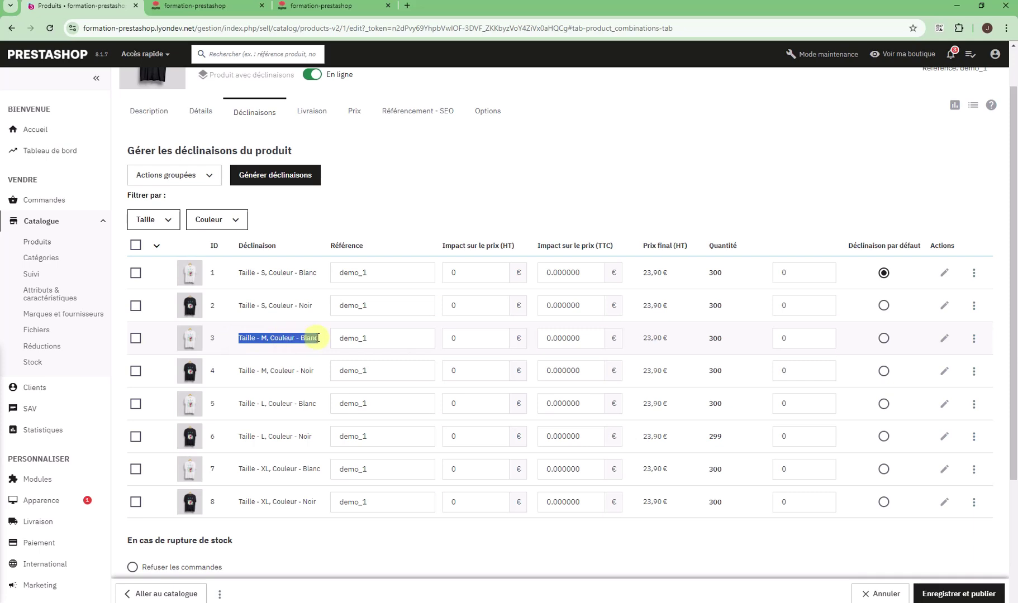
{"action": "double_click", "coordinate": [473, 339]}
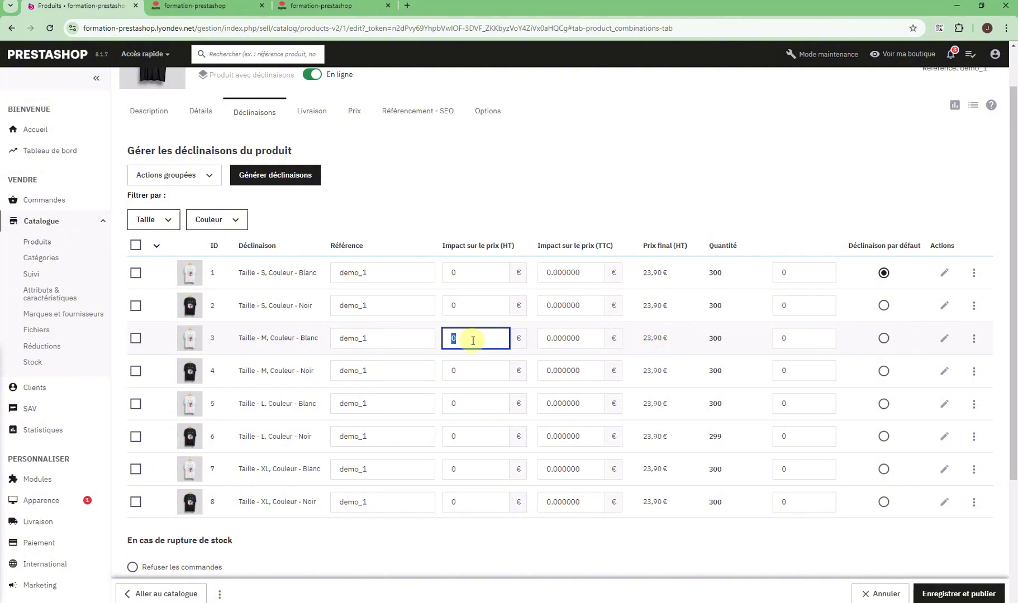
{"action": "type", "text": "10"}
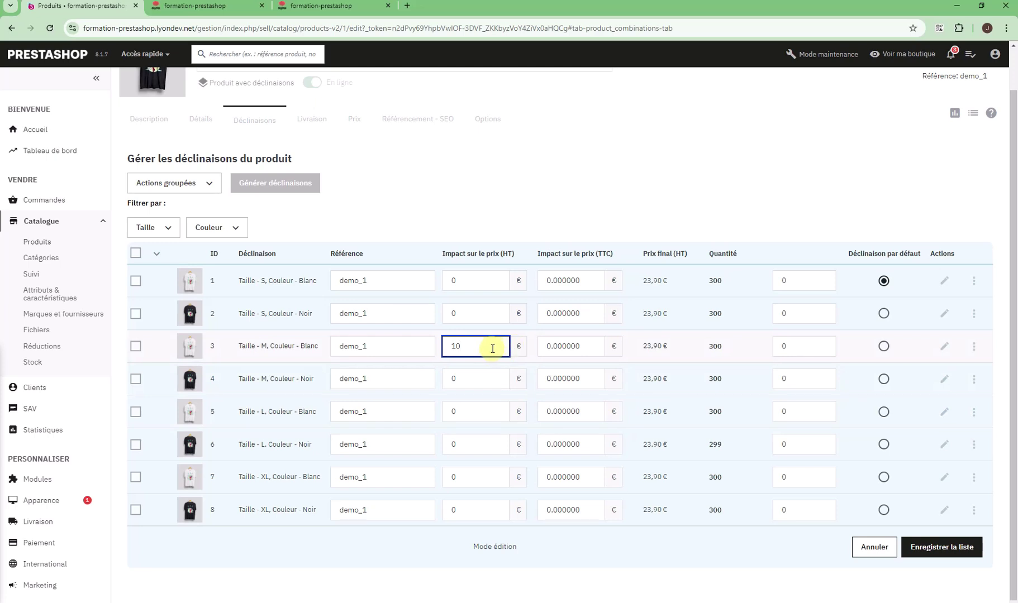
{"action": "left_click", "coordinate": [672, 347]}
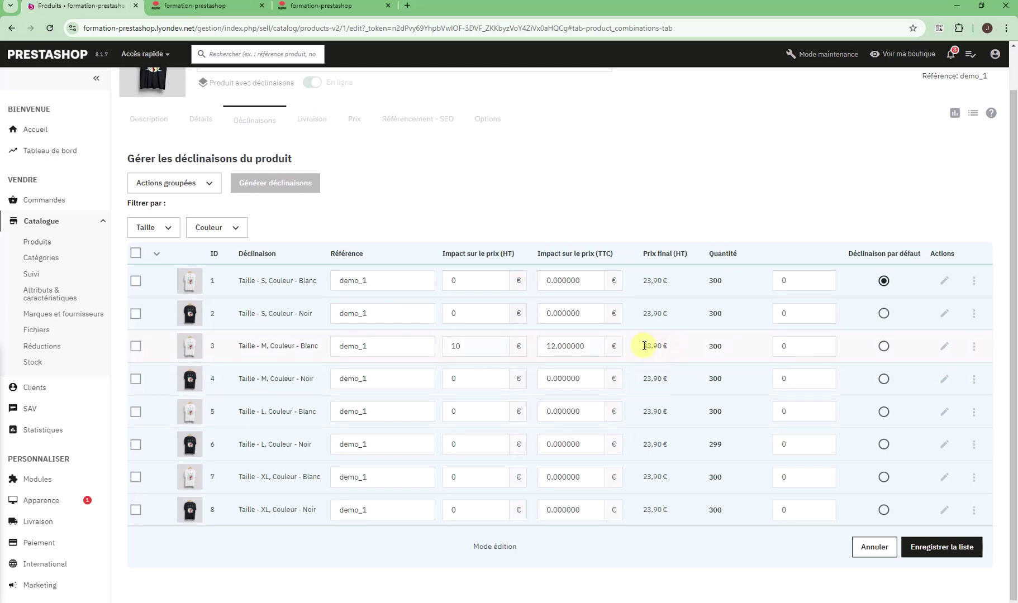
{"action": "left_click_drag", "start_coordinate": [644, 345], "coordinate": [663, 349]}
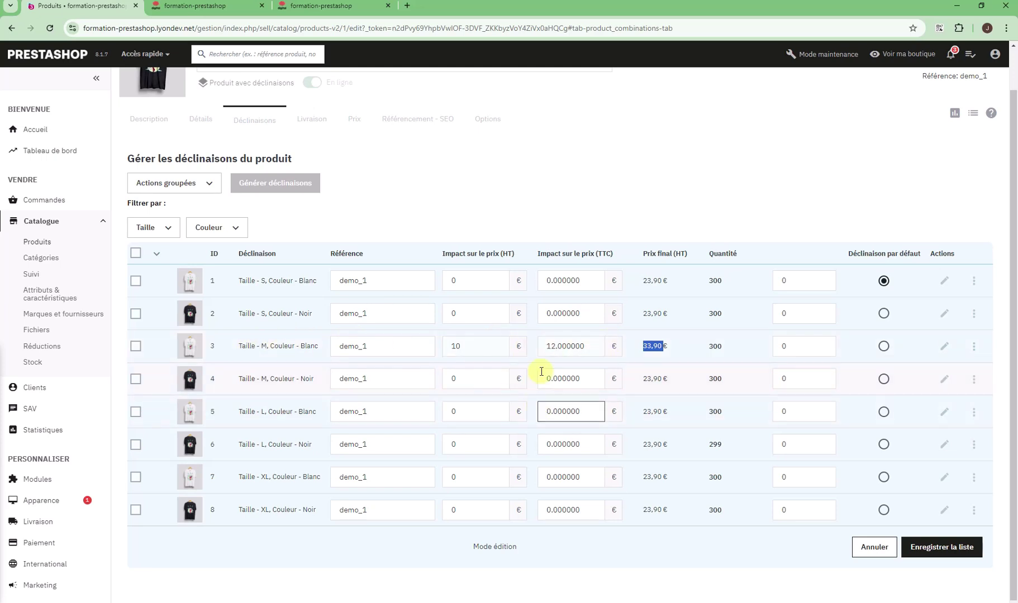
Set the tax-included price impact of the size M, Blanc combination to 11 € and check its recalculated final price.
{"action": "left_click_drag", "start_coordinate": [551, 347], "coordinate": [555, 347]}
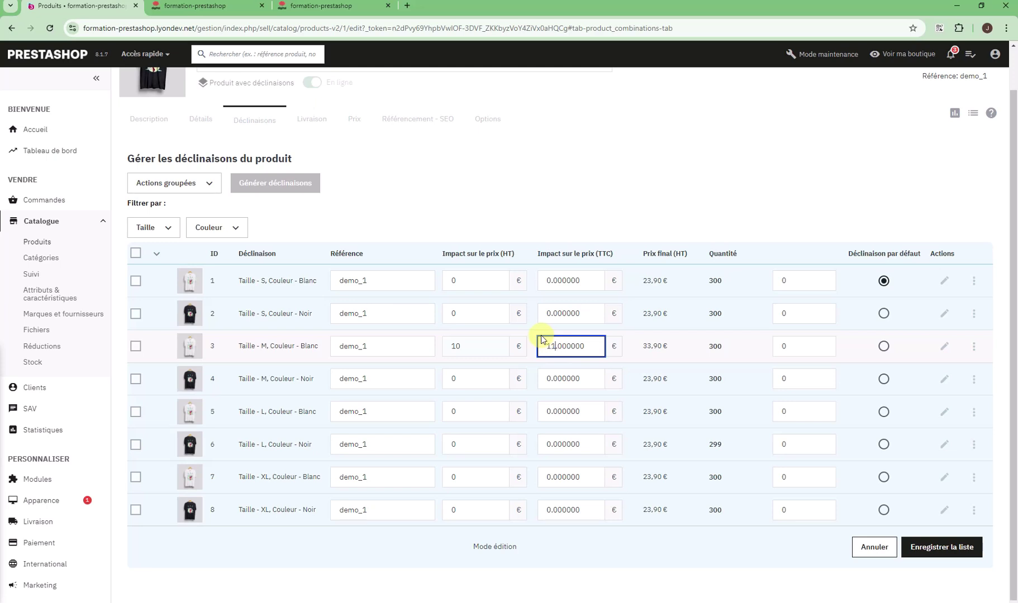
{"action": "type", "text": "1"}
{"action": "left_click", "coordinate": [657, 331]}
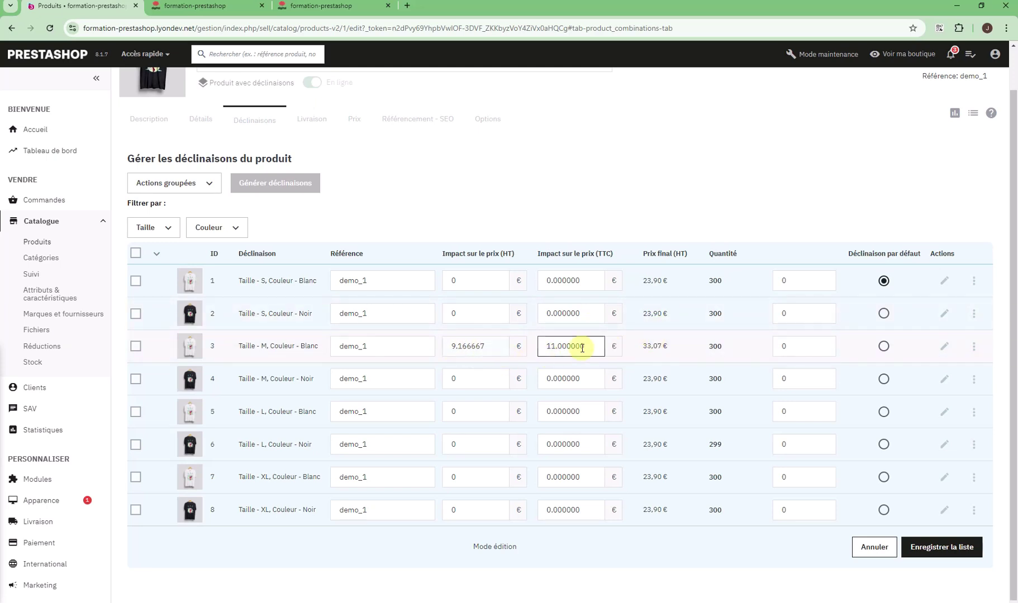
{"action": "left_click_drag", "start_coordinate": [550, 347], "coordinate": [556, 346]}
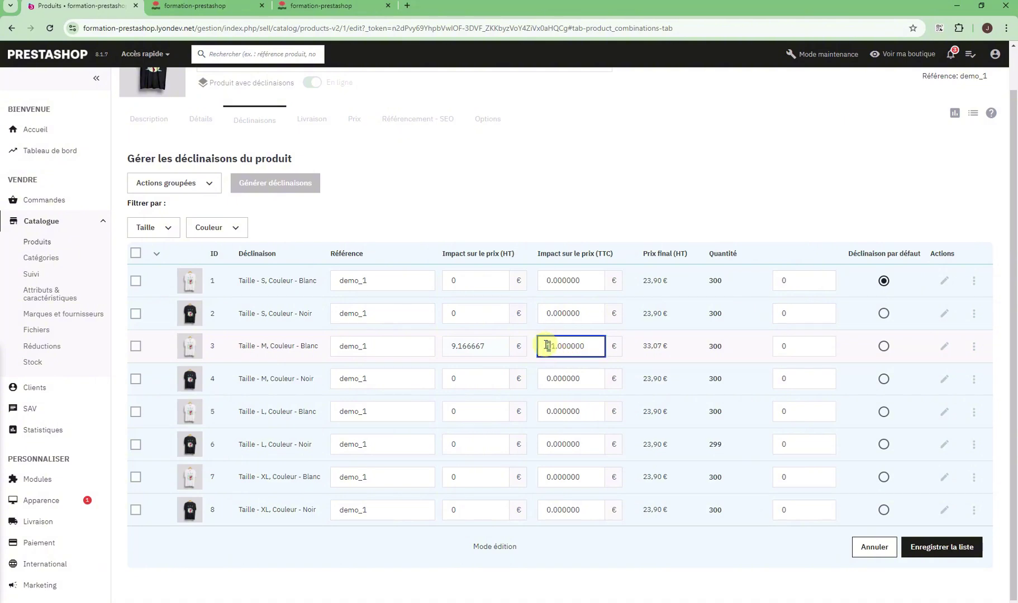
{"action": "left_click", "coordinate": [451, 346]}
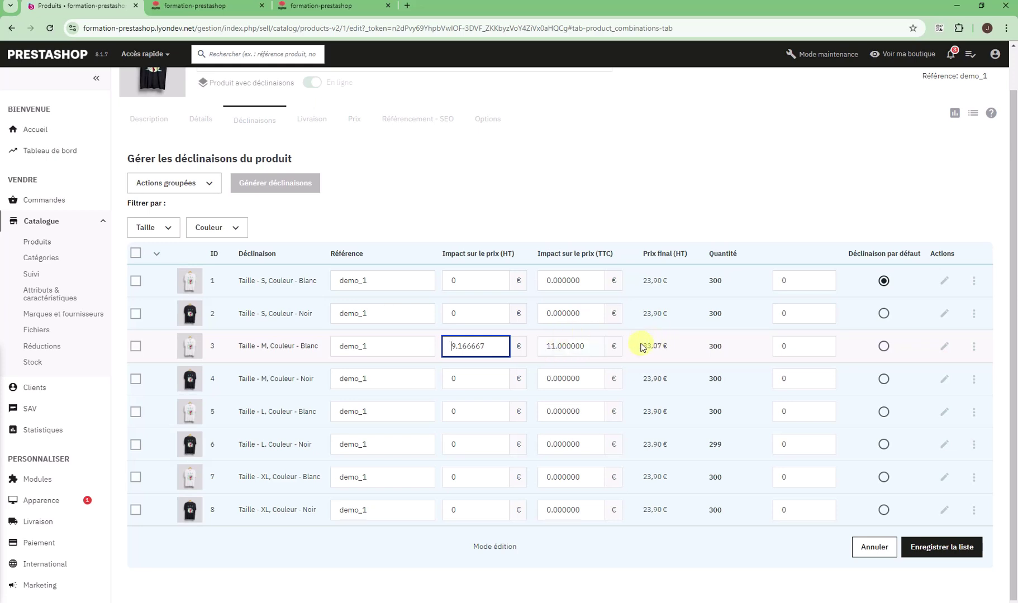
{"action": "left_click_drag", "start_coordinate": [642, 346], "coordinate": [669, 349]}
{"action": "left_click", "coordinate": [661, 347]}
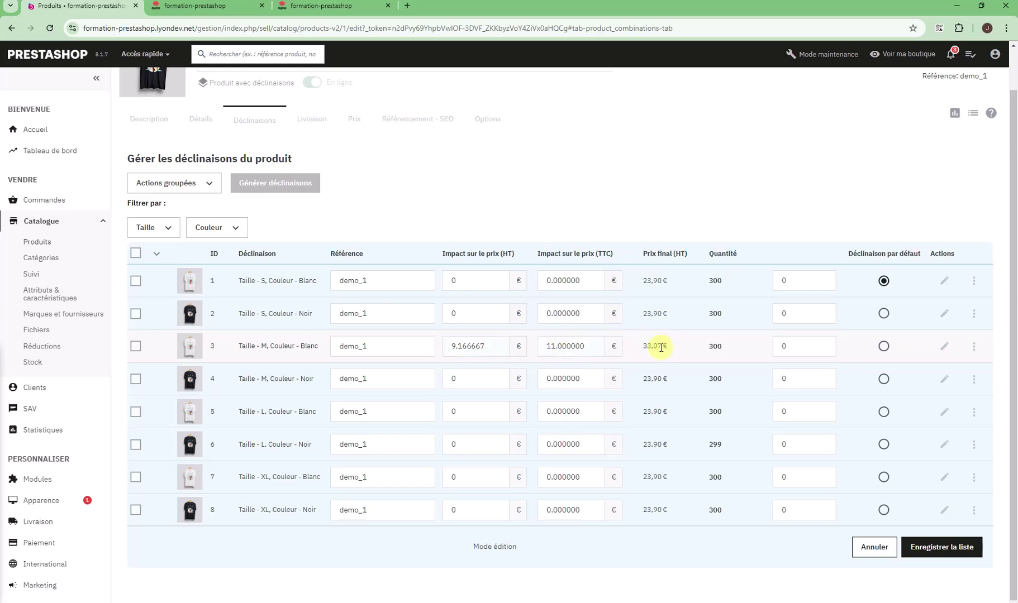
{"action": "left_click_drag", "start_coordinate": [251, 349], "coordinate": [306, 350]}
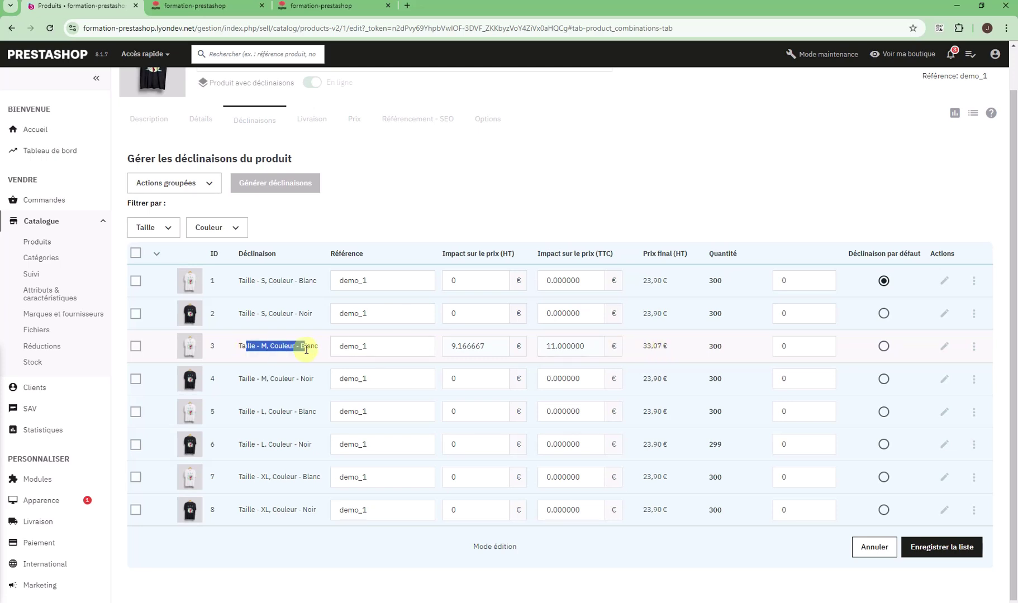
{"action": "left_click", "coordinate": [653, 344]}
{"action": "double_click", "coordinate": [654, 344]}
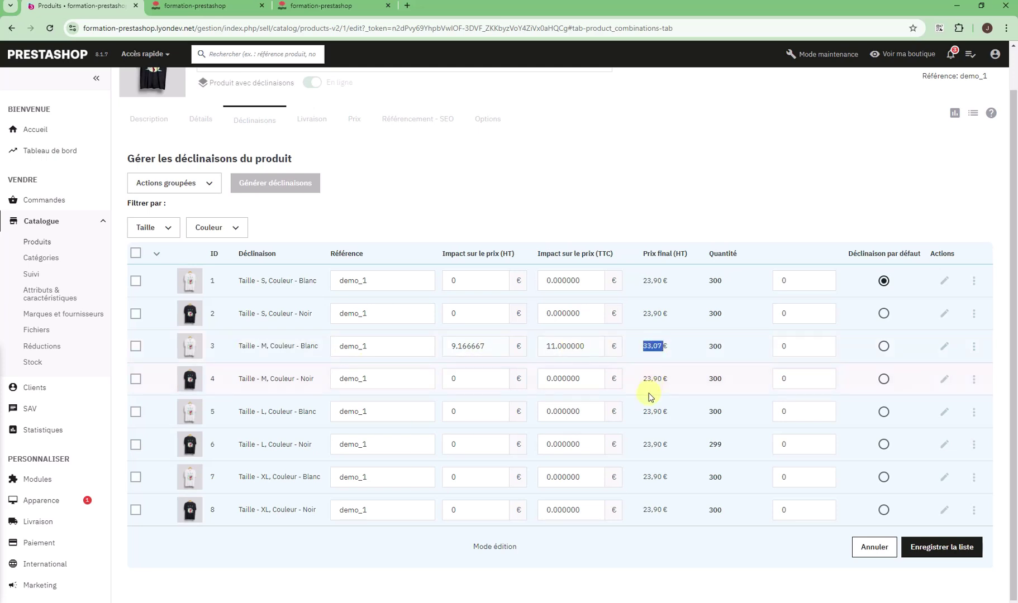
Add 100 units to the stock of the size M, Blanc combination and make it the default combination.
{"action": "double_click", "coordinate": [712, 346]}
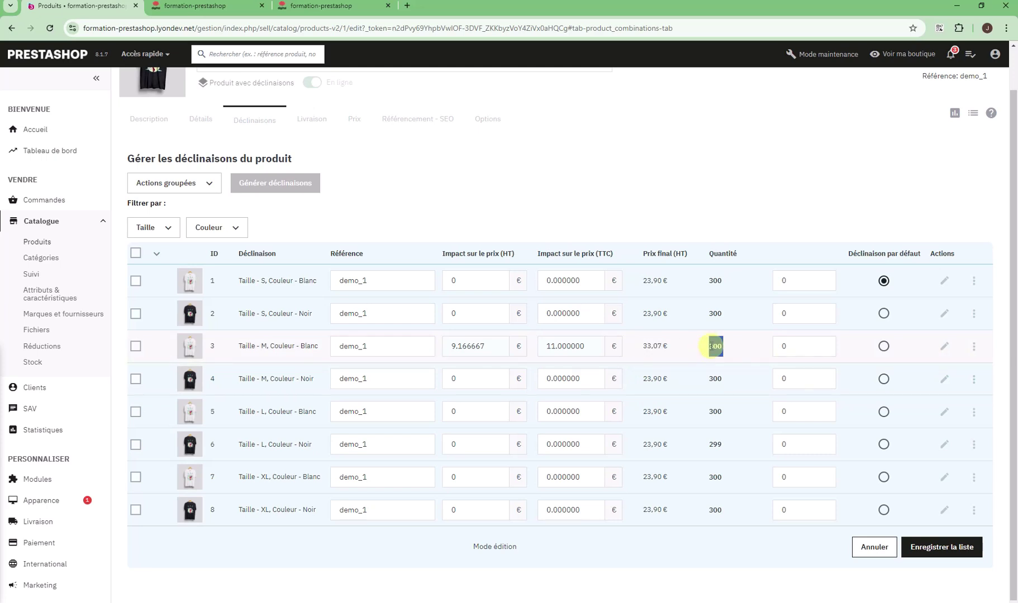
{"action": "left_click", "coordinate": [788, 349]}
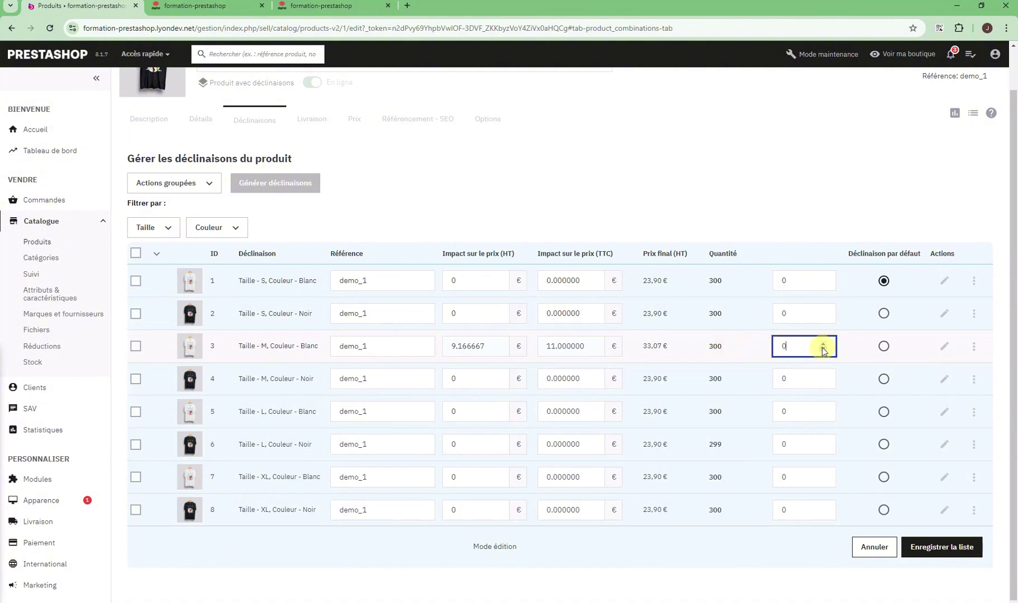
{"action": "left_click_drag", "start_coordinate": [802, 349], "coordinate": [753, 347]}
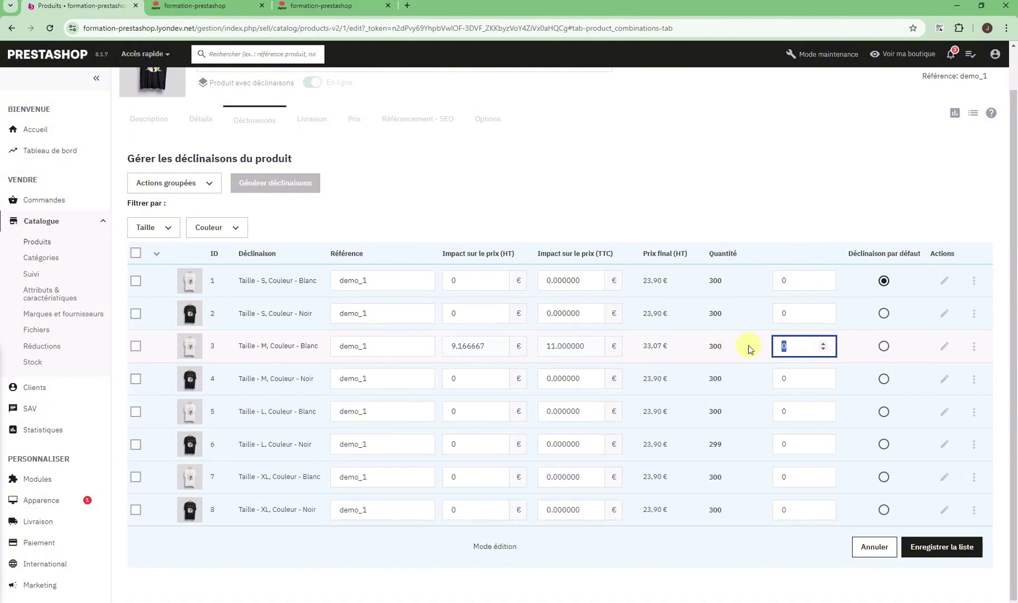
{"action": "type", "text": "100"}
{"action": "left_click", "coordinate": [858, 348]}
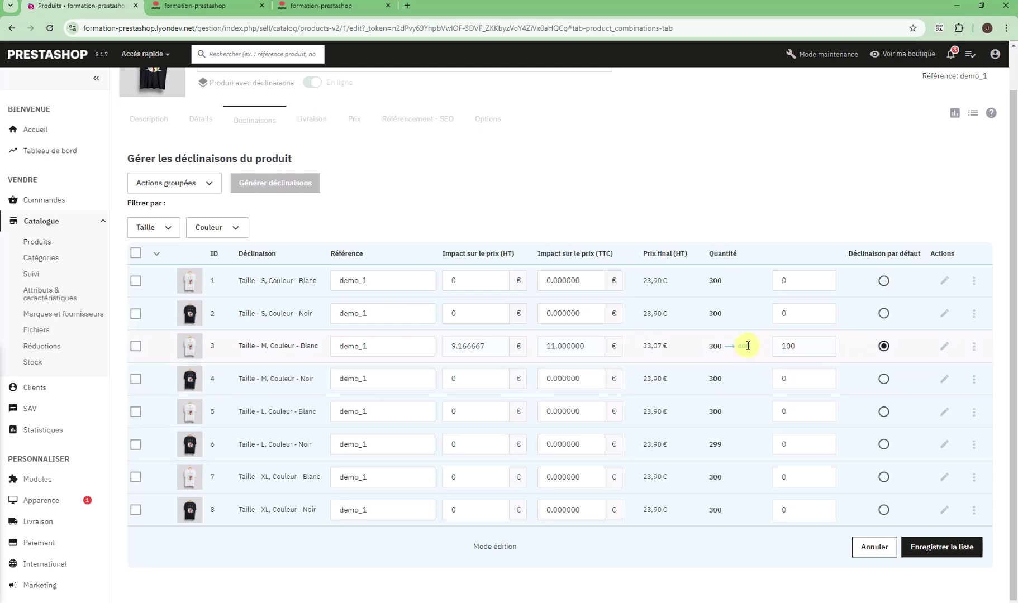
Remove 100 units from the stock of the size S, Noir combination and save the combinations list.
{"action": "left_click", "coordinate": [794, 314]}
{"action": "double_click", "coordinate": [777, 311]}
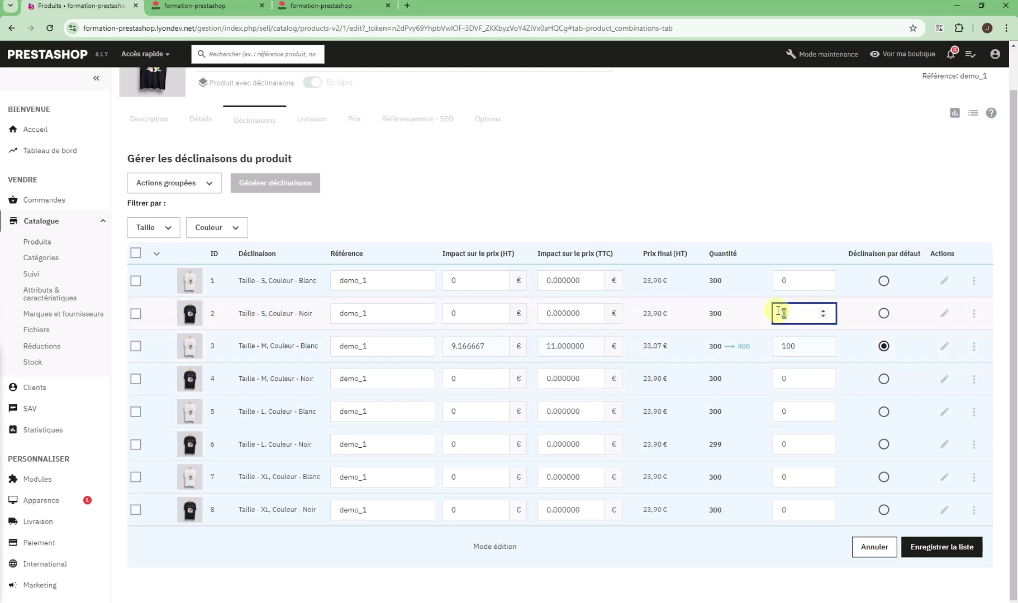
{"action": "type", "text": "-100"}
{"action": "left_click", "coordinate": [842, 318]}
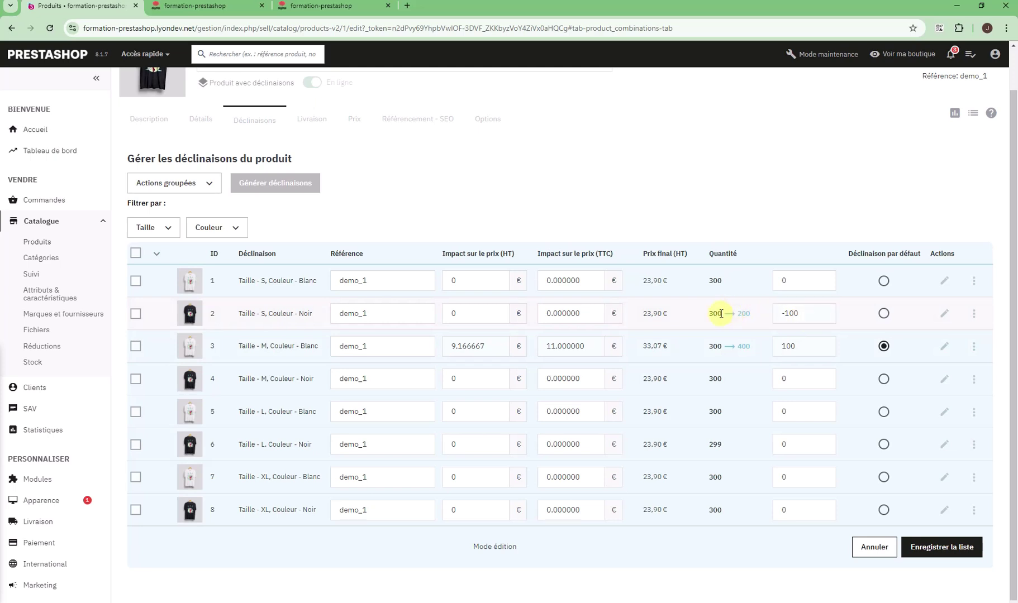
{"action": "left_click_drag", "start_coordinate": [711, 315], "coordinate": [751, 314]}
{"action": "left_click_drag", "start_coordinate": [708, 346], "coordinate": [762, 348]}
{"action": "left_click", "coordinate": [755, 349]}
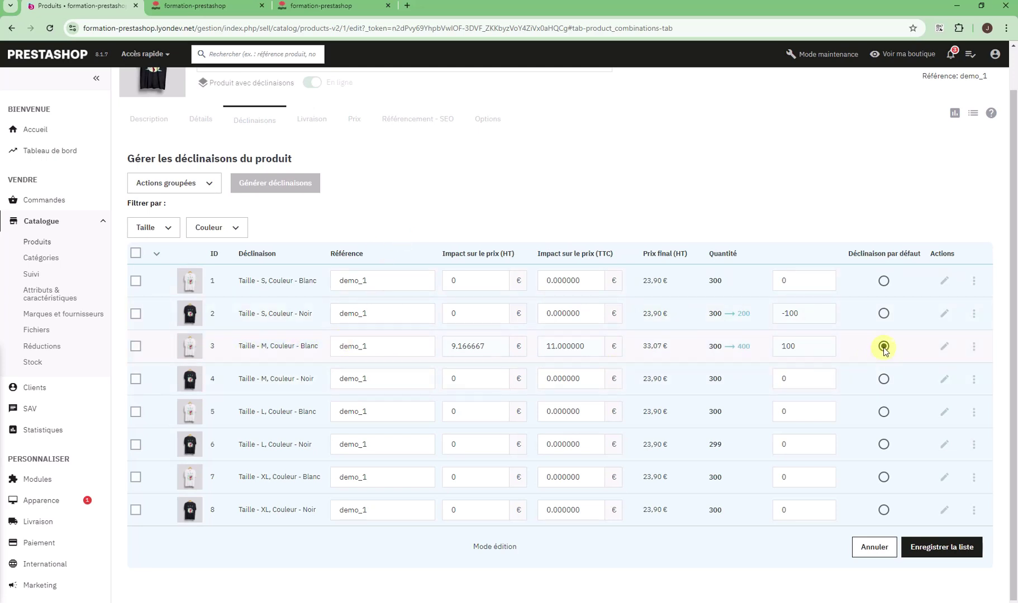
{"action": "left_click", "coordinate": [959, 550]}
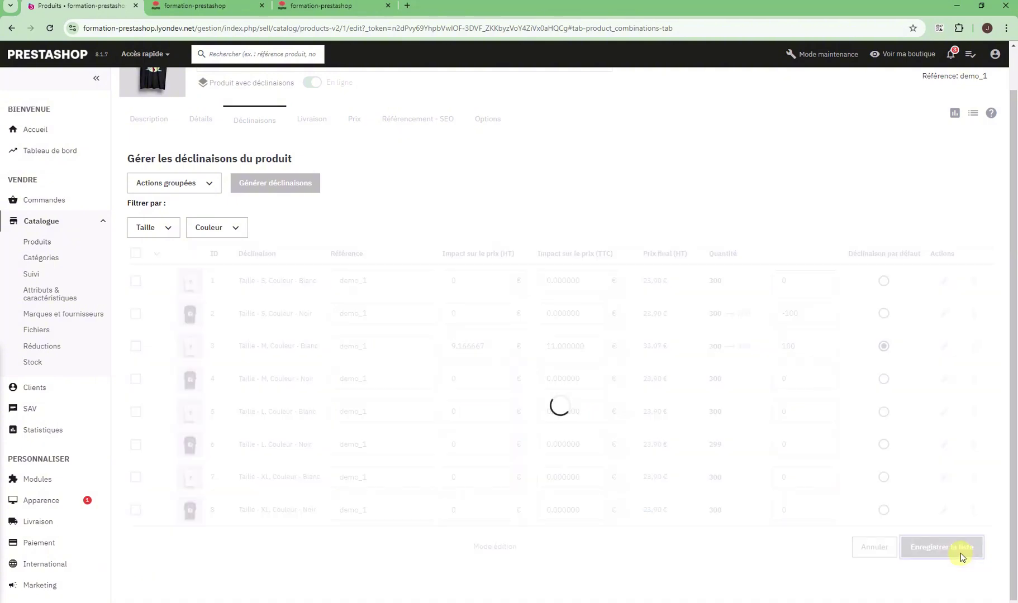
In the storefront, check the T-shirt's price in size M, Blanc, and compare it with the price in size S.
{"action": "key", "text": "ctrl+Tab"}
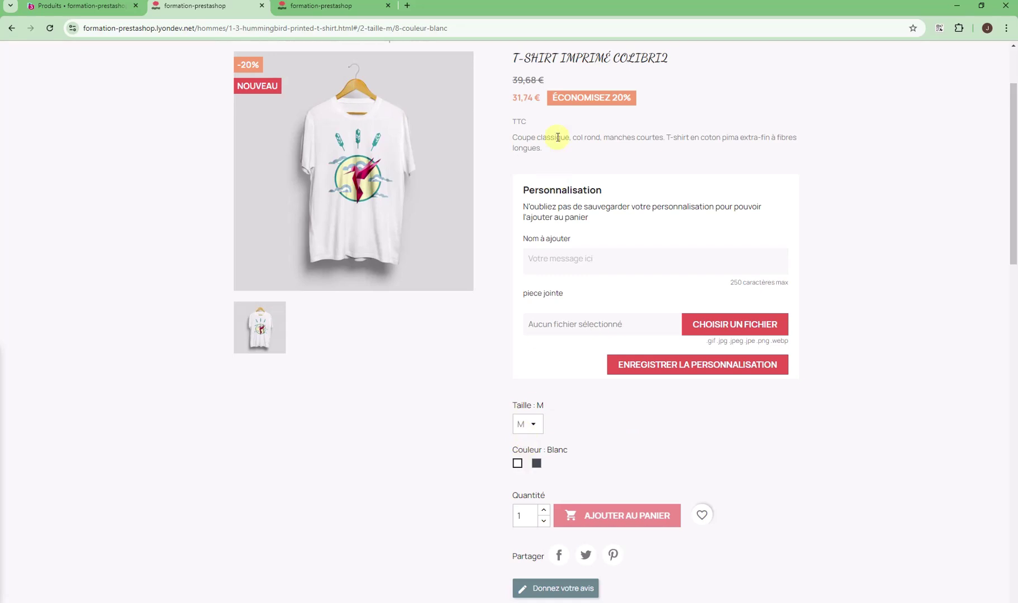
{"action": "left_click_drag", "start_coordinate": [514, 100], "coordinate": [535, 96]}
{"action": "left_click", "coordinate": [534, 96]}
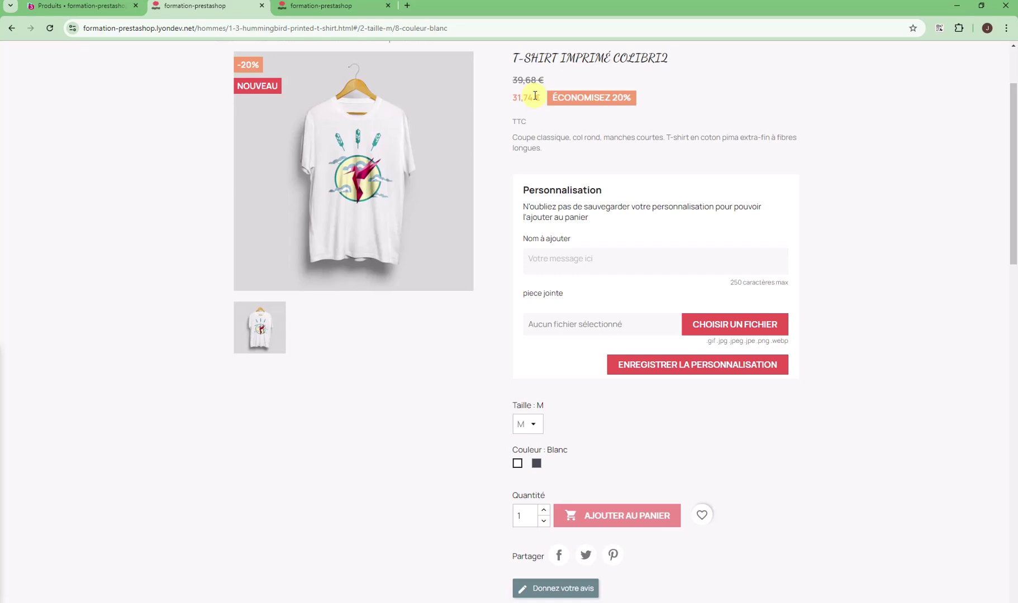
{"action": "left_click", "coordinate": [527, 424]}
{"action": "left_click", "coordinate": [525, 442]}
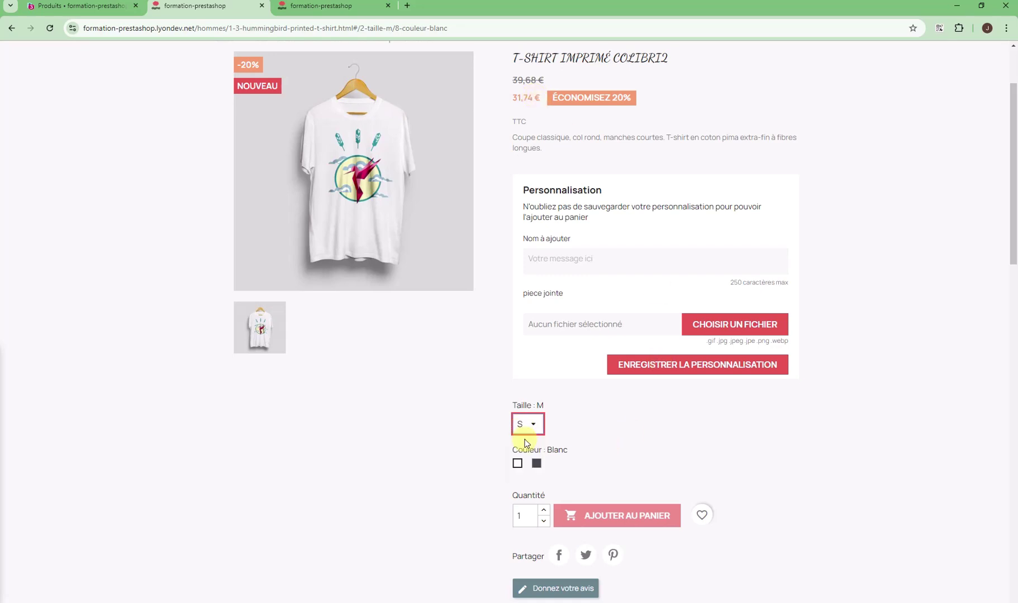
{"action": "double_click", "coordinate": [525, 97]}
Return to the T-shirt's combinations in the back office and examine the out-of-stock behaviour options.
{"action": "left_click", "coordinate": [75, 6]}
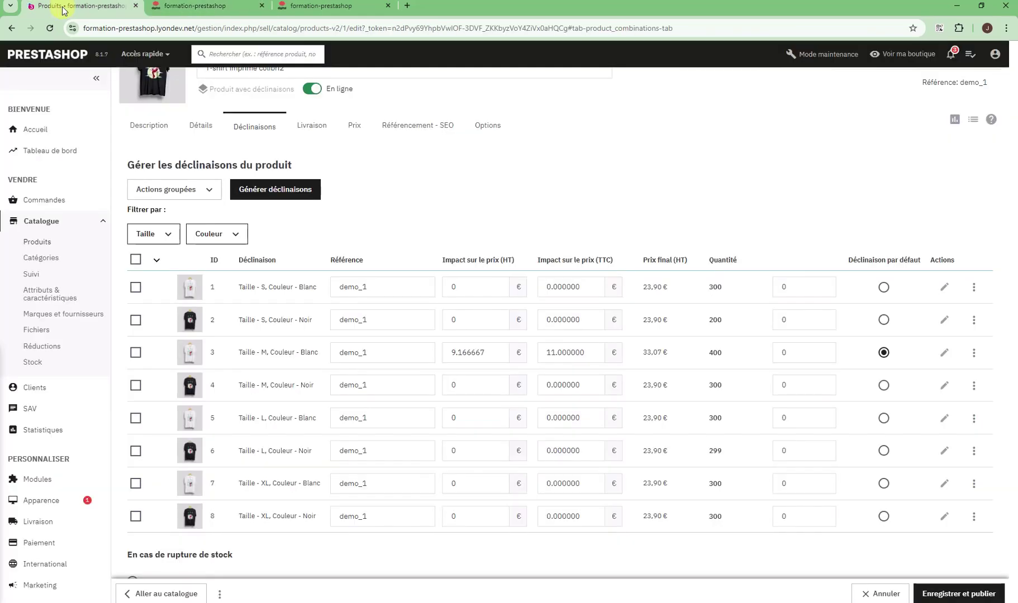
{"action": "scroll", "coordinate": [446, 238], "scroll_direction": "down", "scroll_amount": 3}
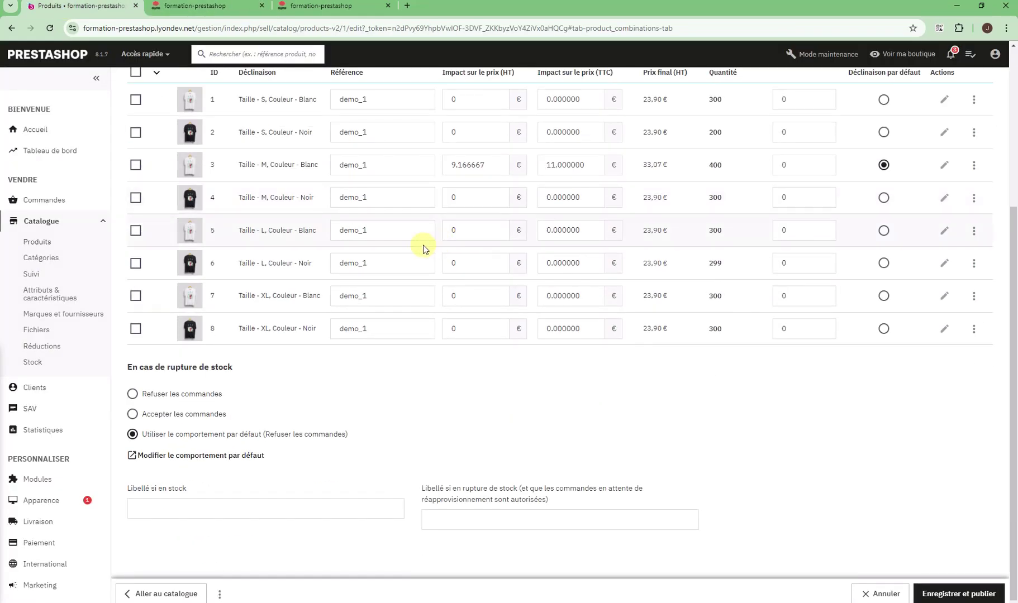
{"action": "left_click_drag", "start_coordinate": [128, 367], "coordinate": [250, 373]}
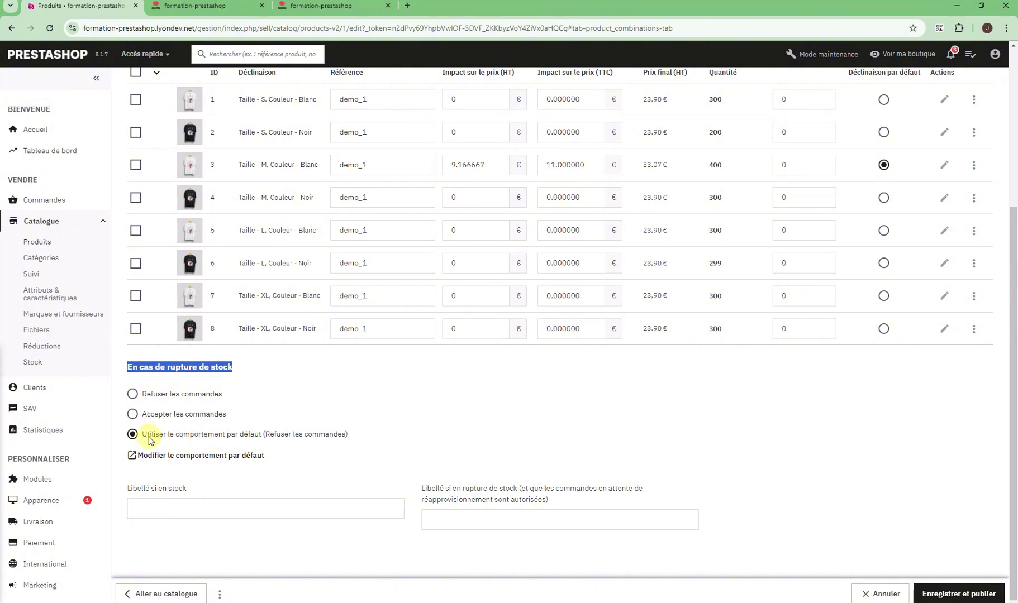
{"action": "left_click_drag", "start_coordinate": [146, 434], "coordinate": [253, 440]}
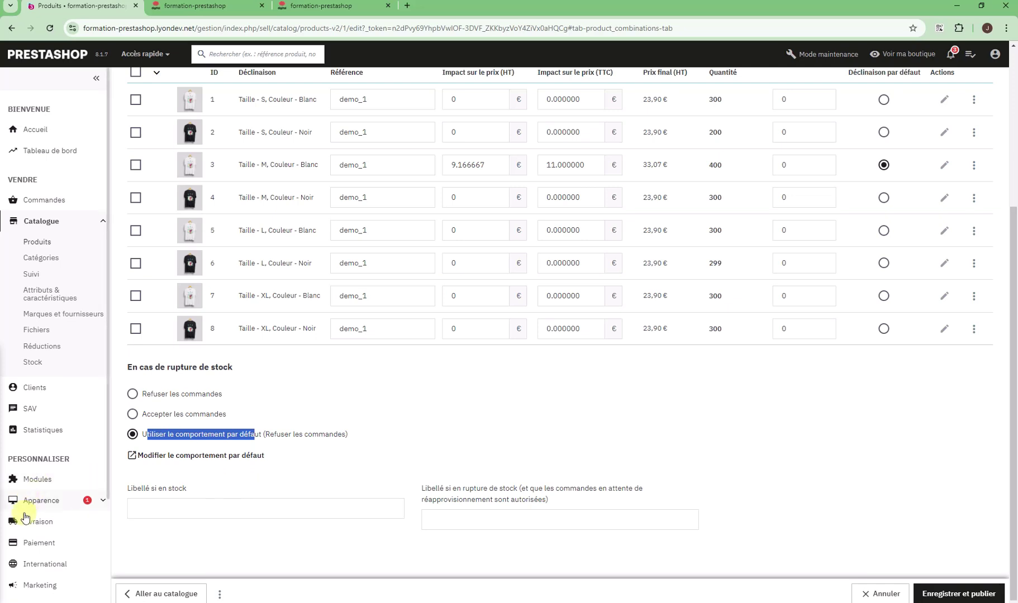
Locate the shop's product settings in the navigation and set the T-shirt's out-of-stock behaviour to accept orders.
{"action": "scroll", "coordinate": [56, 564], "scroll_direction": "down", "scroll_amount": 3}
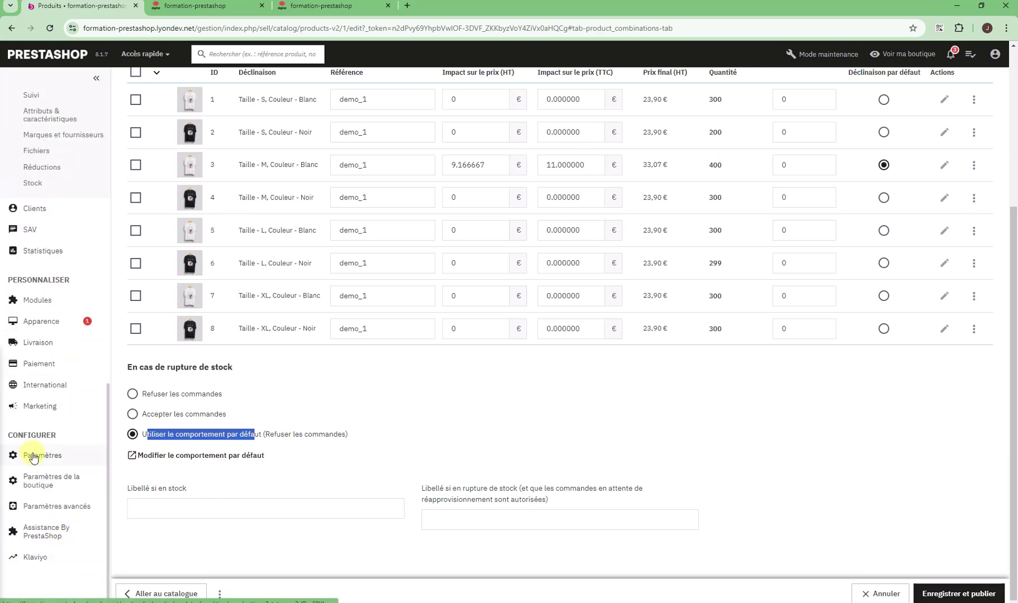
{"action": "left_click", "coordinate": [45, 484]}
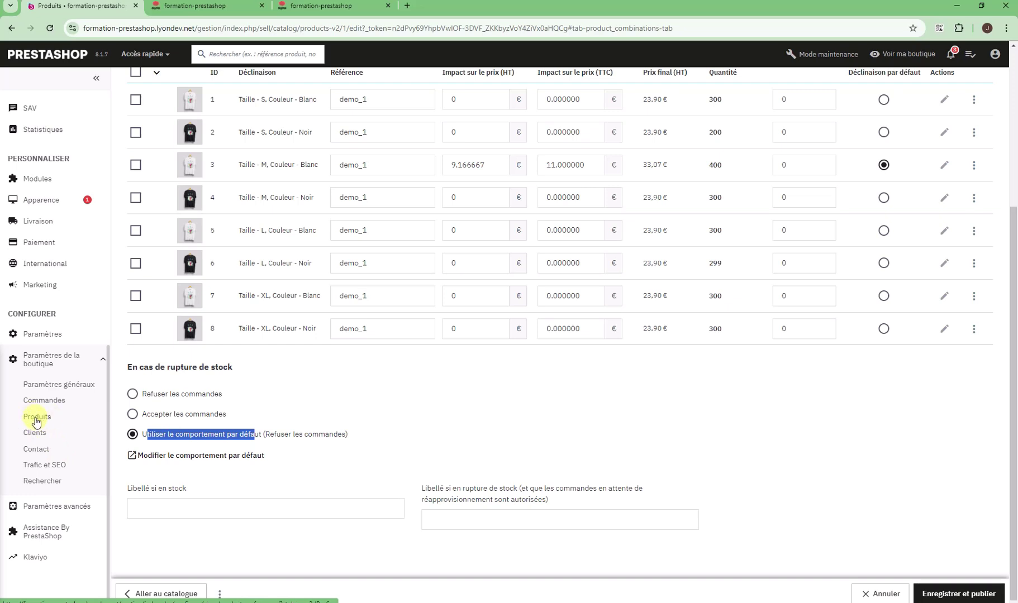
{"action": "left_click", "coordinate": [217, 439]}
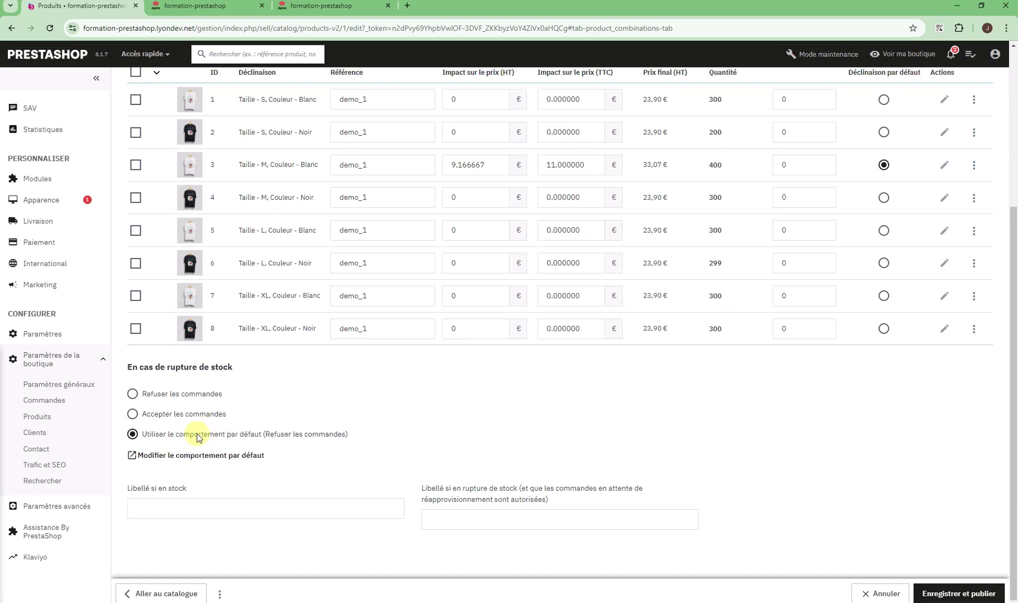
{"action": "left_click_drag", "start_coordinate": [174, 438], "coordinate": [360, 444]}
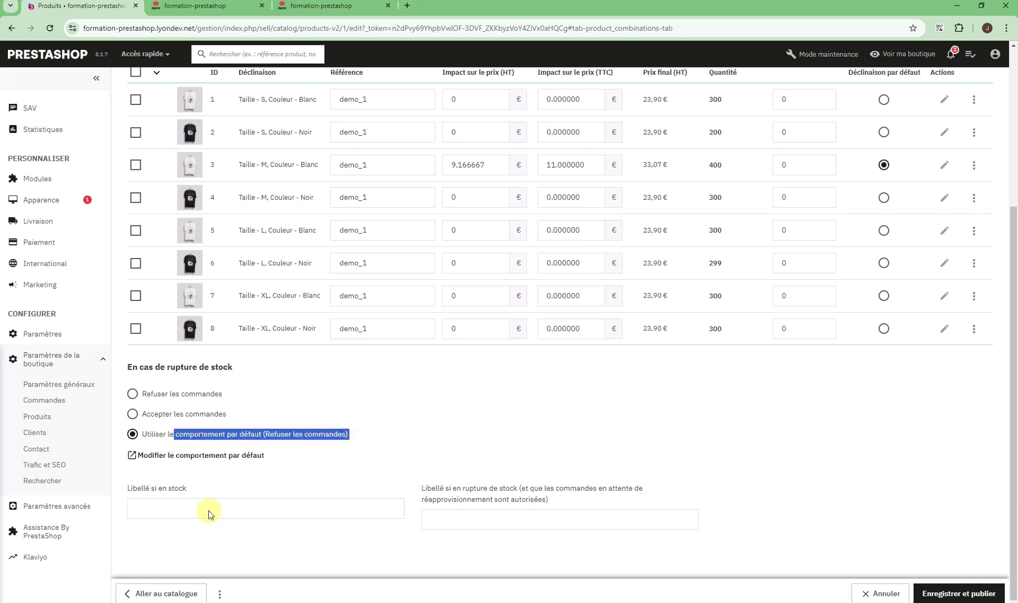
{"action": "left_click", "coordinate": [458, 429]}
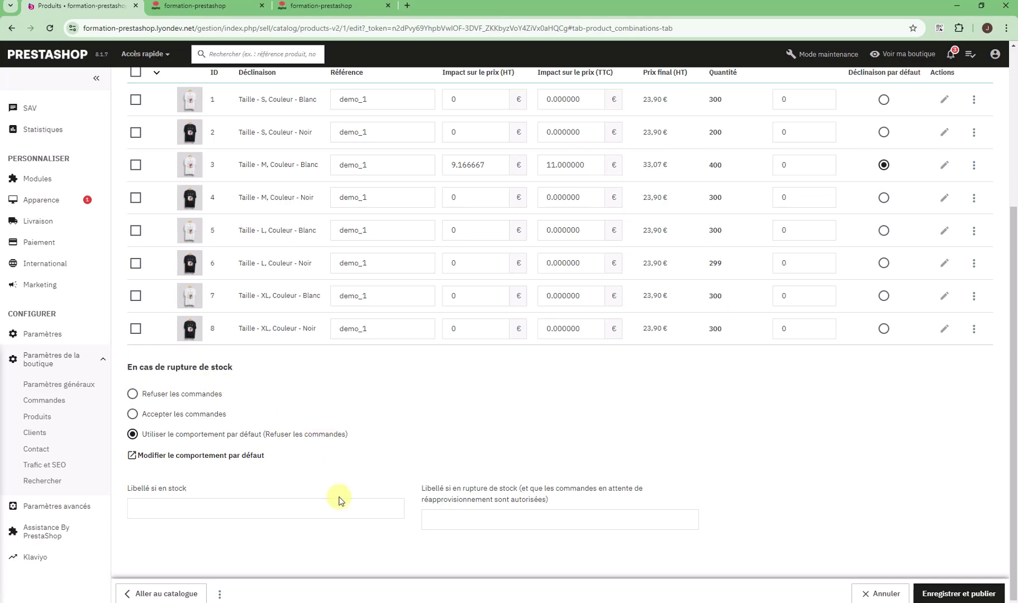
{"action": "scroll", "coordinate": [332, 488], "scroll_direction": "up", "scroll_amount": 4}
{"action": "scroll", "coordinate": [359, 451], "scroll_direction": "down", "scroll_amount": 4}
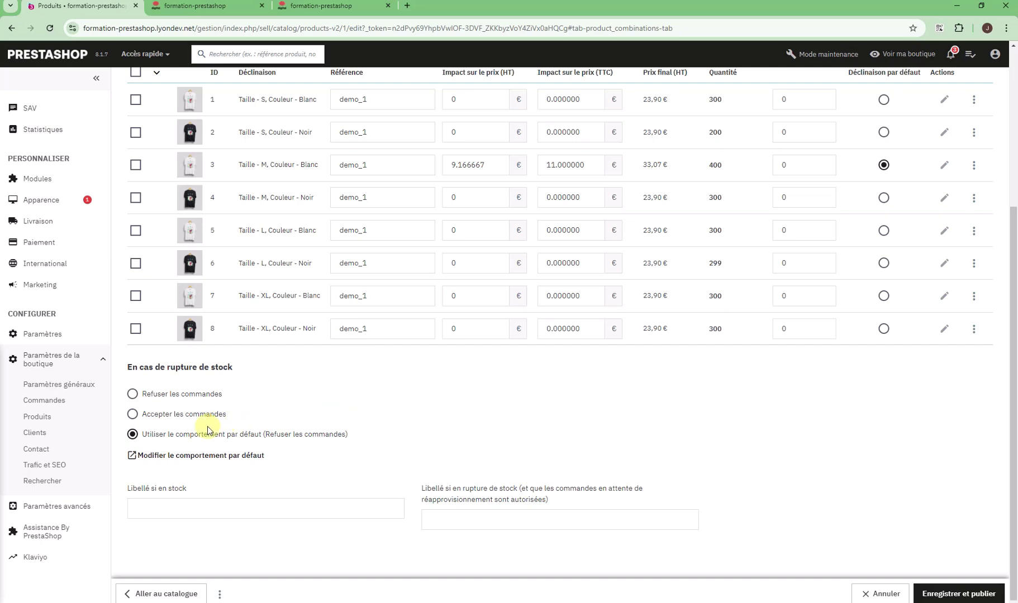
{"action": "left_click", "coordinate": [188, 415]}
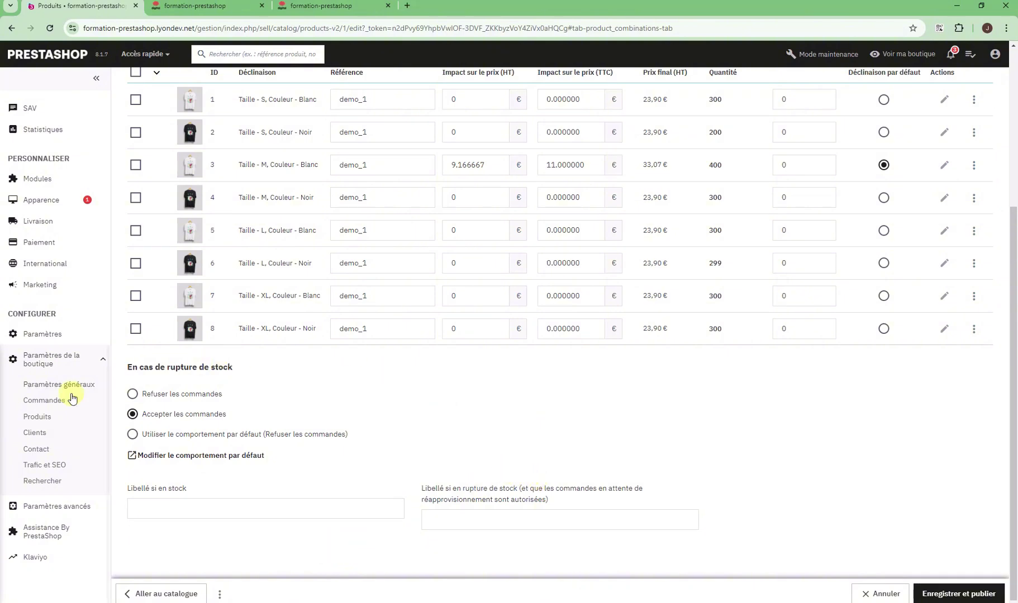
Open the shop-wide product settings and examine the product stock section, especially the option allowing orders for out-of-stock products.
{"action": "left_click", "coordinate": [38, 419]}
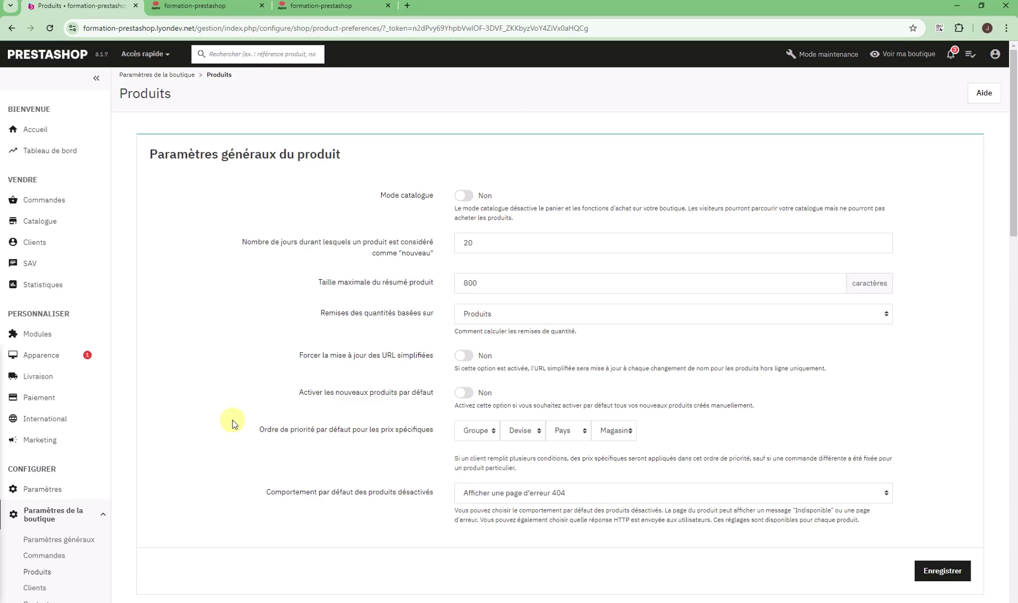
{"action": "scroll", "coordinate": [232, 420], "scroll_direction": "down", "scroll_amount": 7}
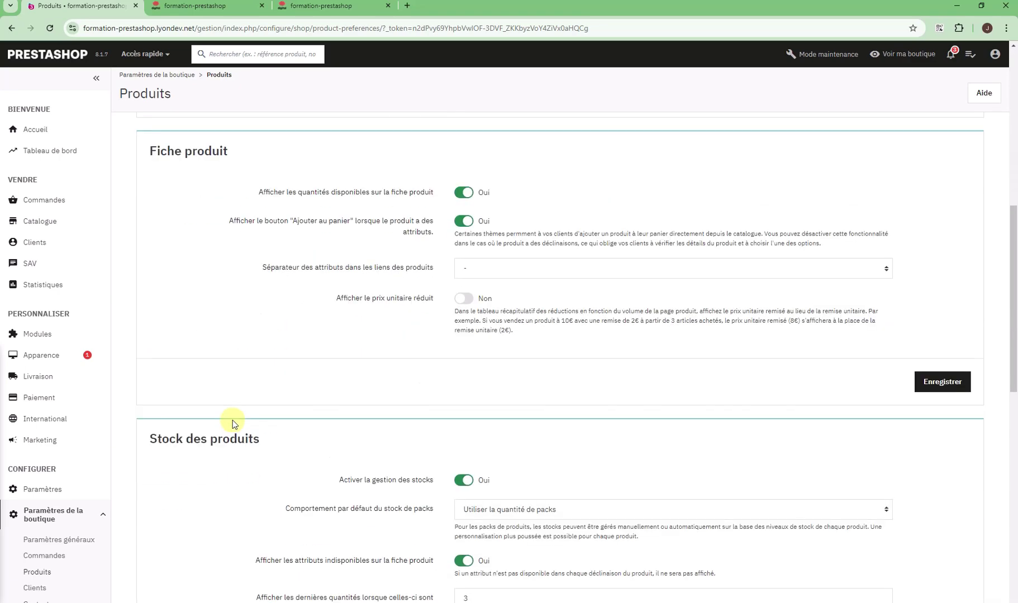
{"action": "scroll", "coordinate": [232, 423], "scroll_direction": "down", "scroll_amount": 4}
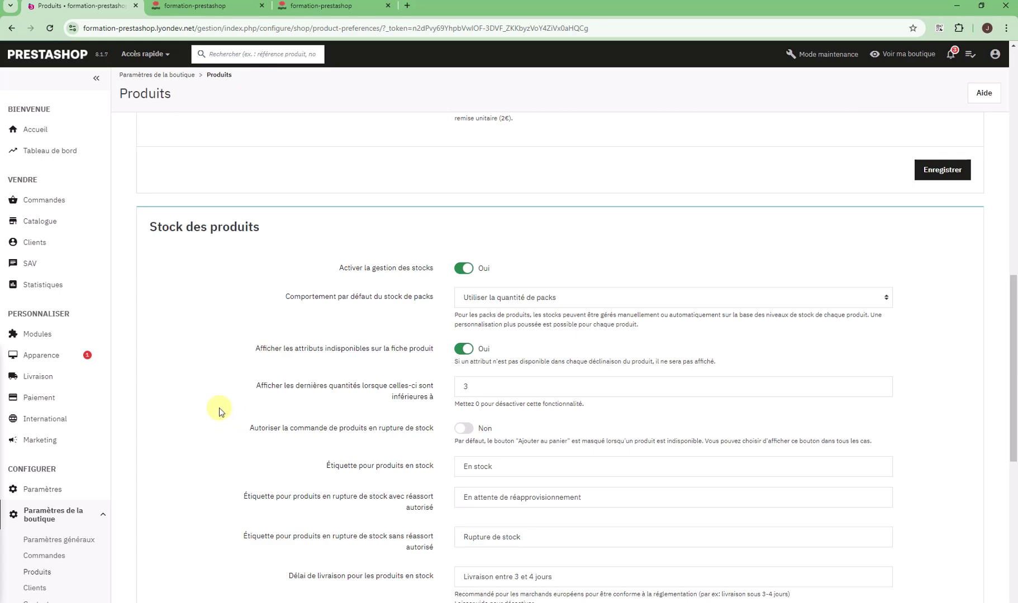
{"action": "scroll", "coordinate": [232, 391], "scroll_direction": "up", "scroll_amount": 10}
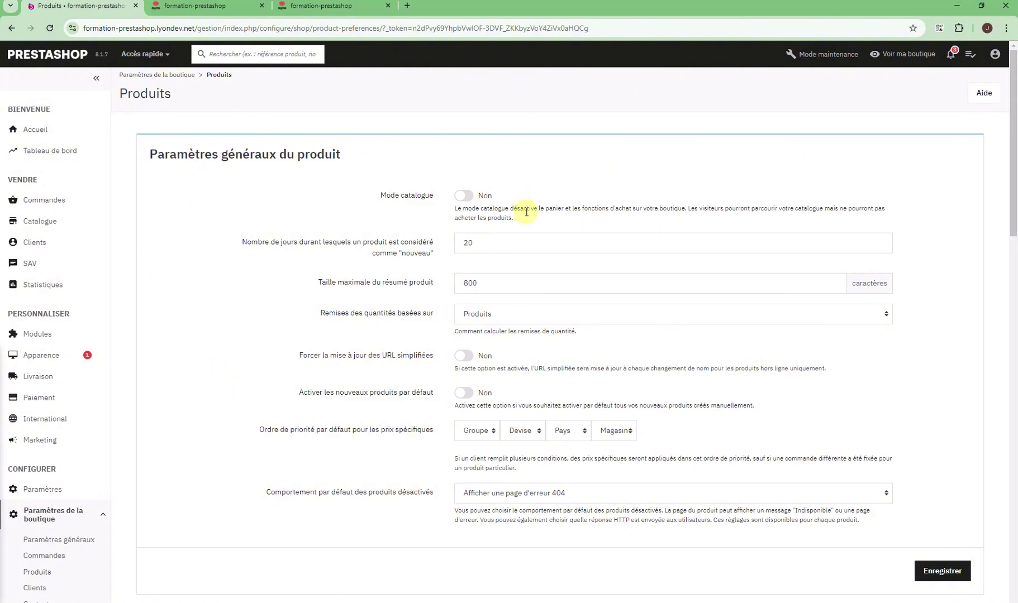
{"action": "scroll", "coordinate": [484, 433], "scroll_direction": "down", "scroll_amount": 10}
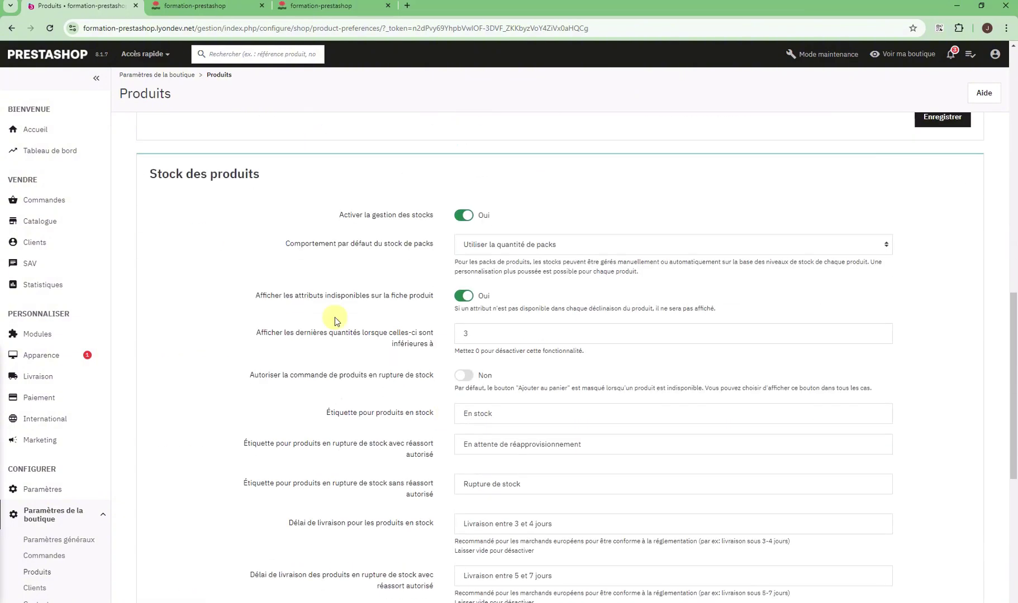
{"action": "left_click_drag", "start_coordinate": [156, 174], "coordinate": [289, 184]}
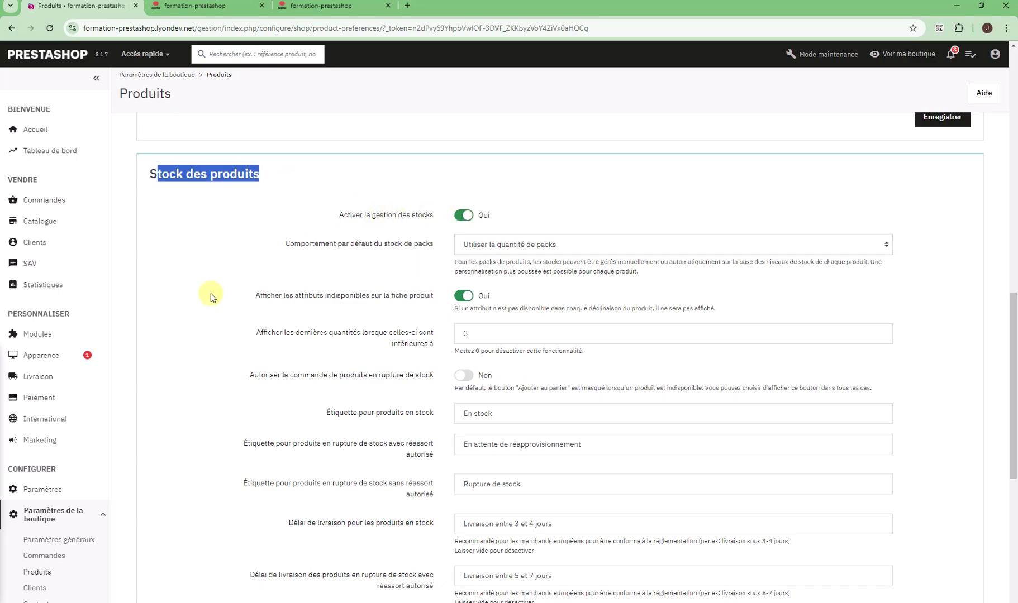
{"action": "scroll", "coordinate": [190, 319], "scroll_direction": "down", "scroll_amount": 3}
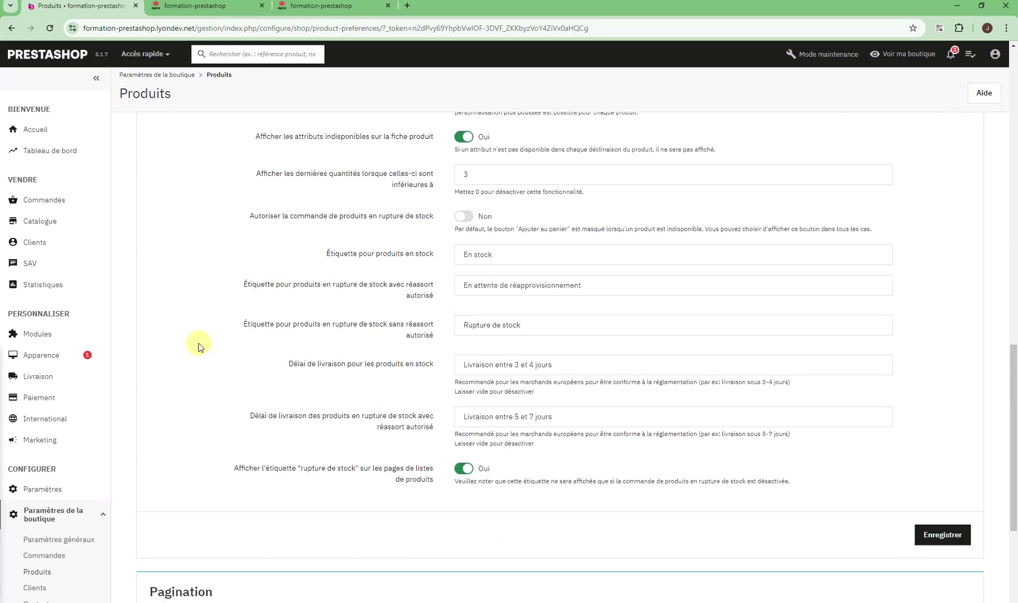
{"action": "scroll", "coordinate": [200, 347], "scroll_direction": "up", "scroll_amount": 3}
{"action": "left_click", "coordinate": [253, 380]}
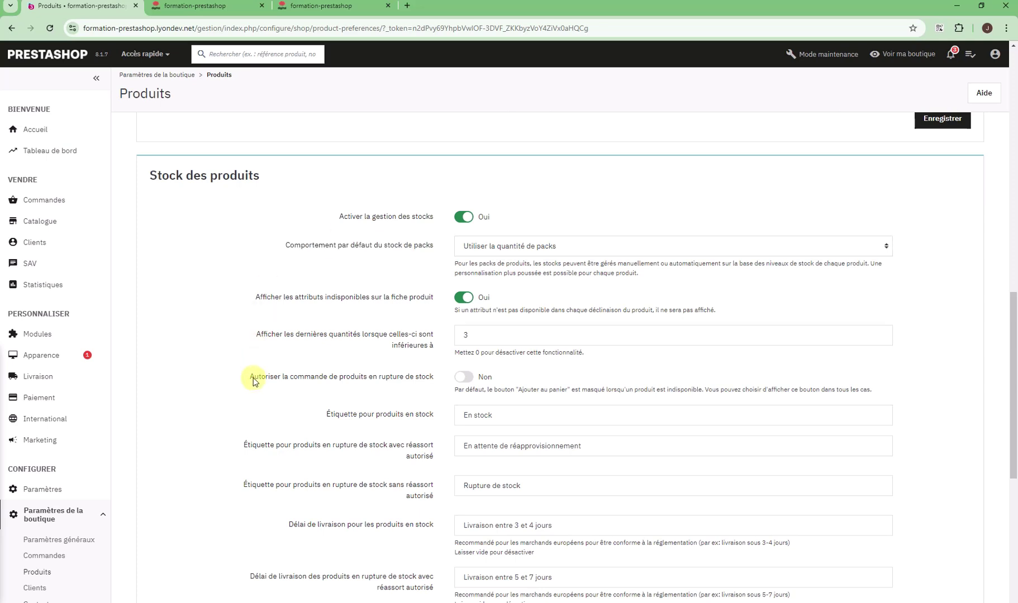
{"action": "left_click_drag", "start_coordinate": [251, 380], "coordinate": [423, 380]}
{"action": "left_click", "coordinate": [313, 380]}
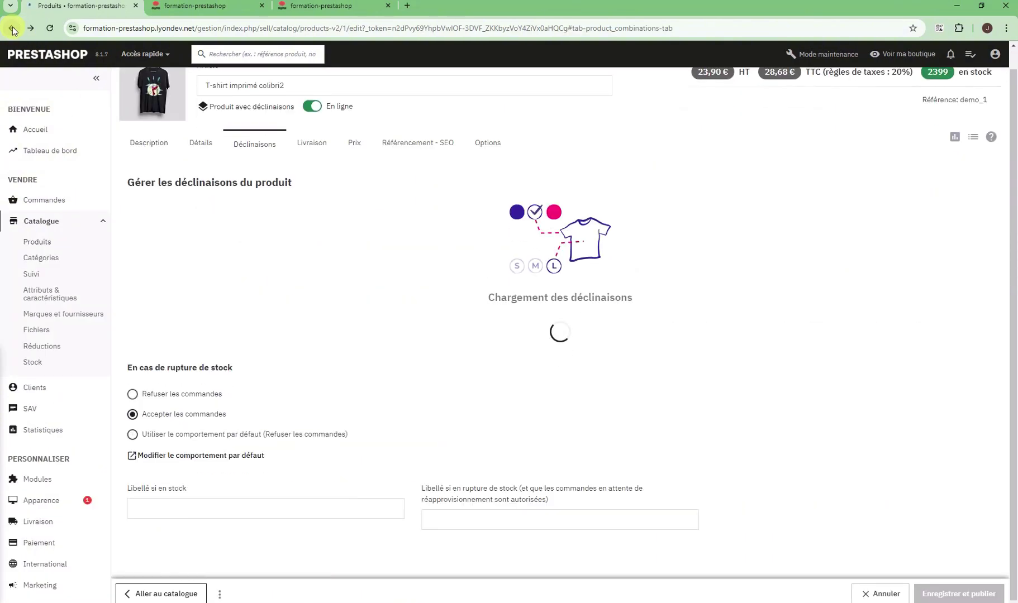
Return to the T-shirt's combinations and set the in-stock label to "Il y en a plein".
{"action": "scroll", "coordinate": [313, 346], "scroll_direction": "down", "scroll_amount": 4}
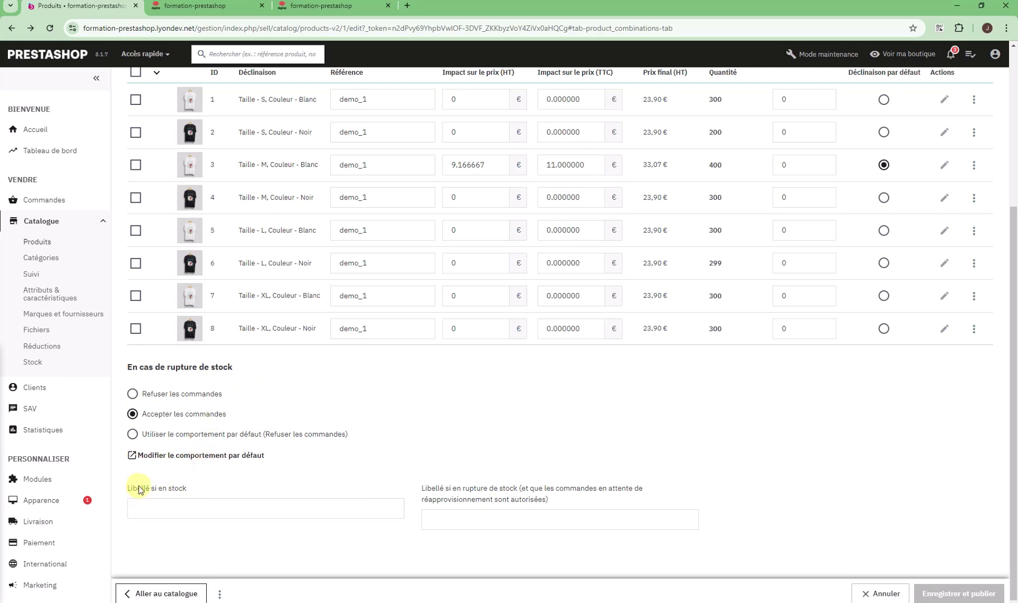
{"action": "left_click_drag", "start_coordinate": [138, 488], "coordinate": [185, 492]}
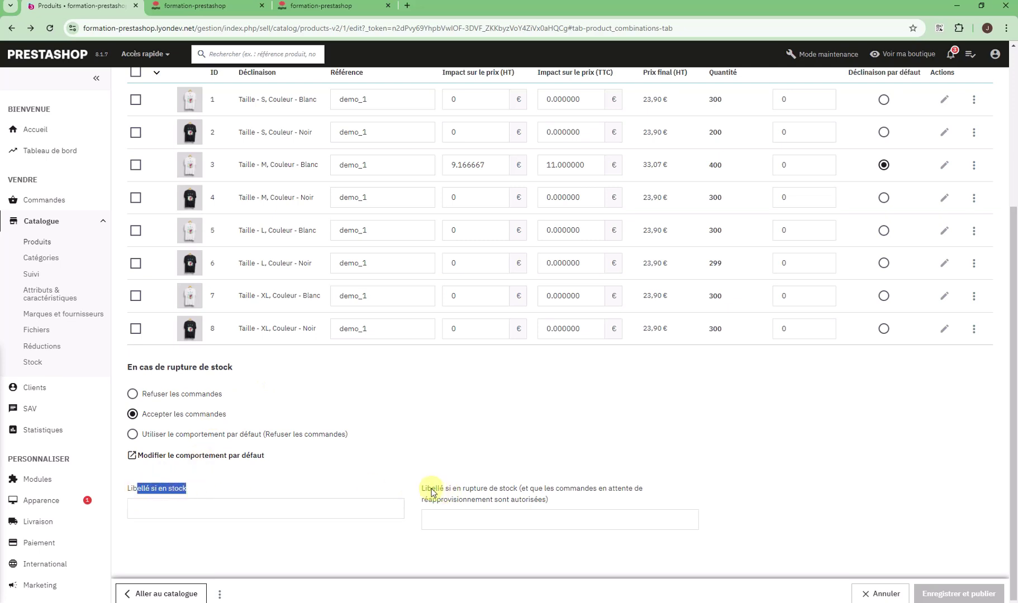
{"action": "left_click_drag", "start_coordinate": [428, 489], "coordinate": [661, 502]}
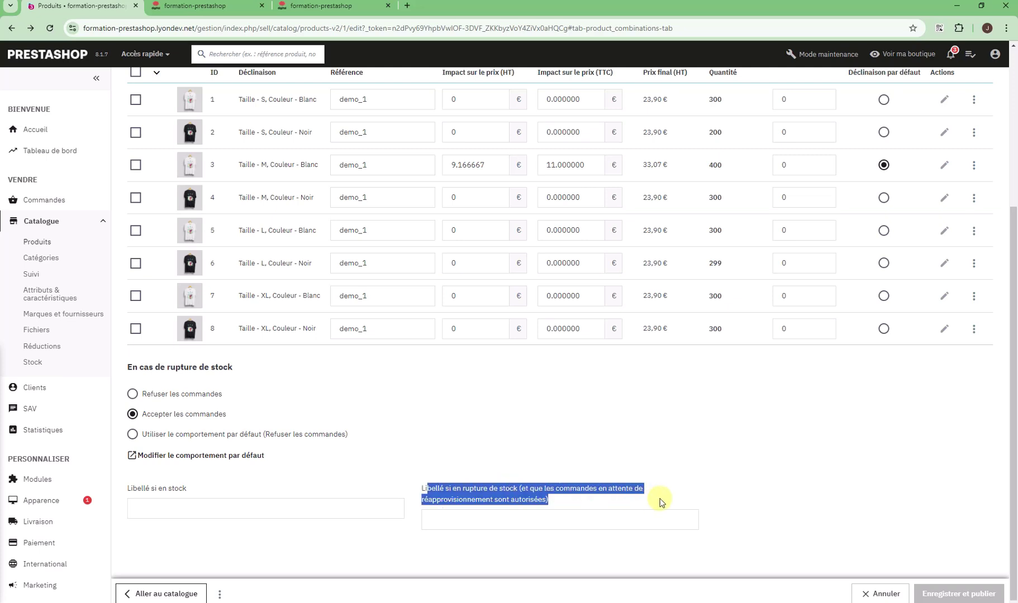
{"action": "left_click", "coordinate": [661, 501]}
{"action": "left_click", "coordinate": [315, 513]}
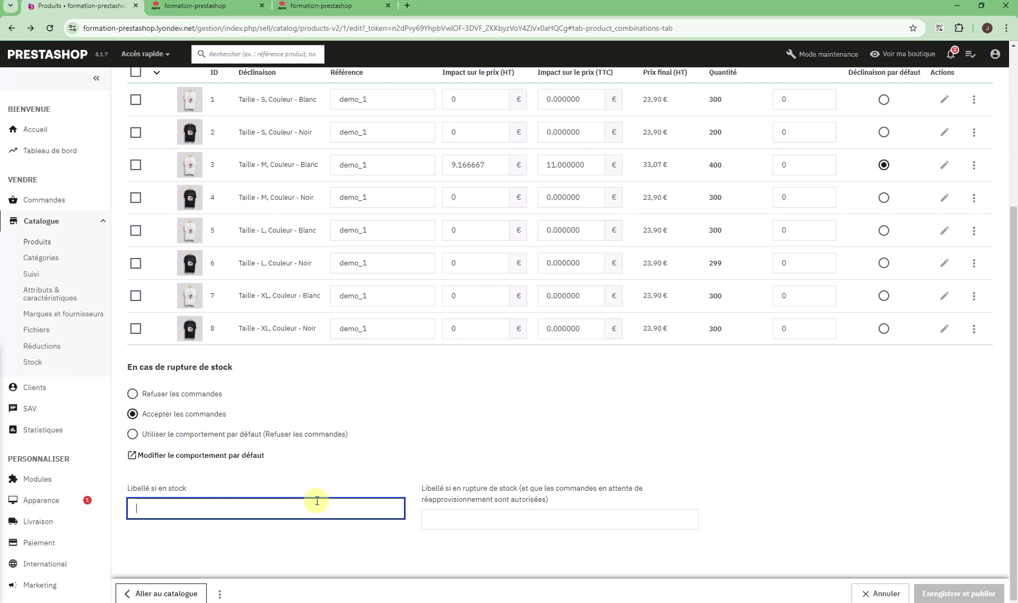
{"action": "type", "text": "Il y en as plein"}
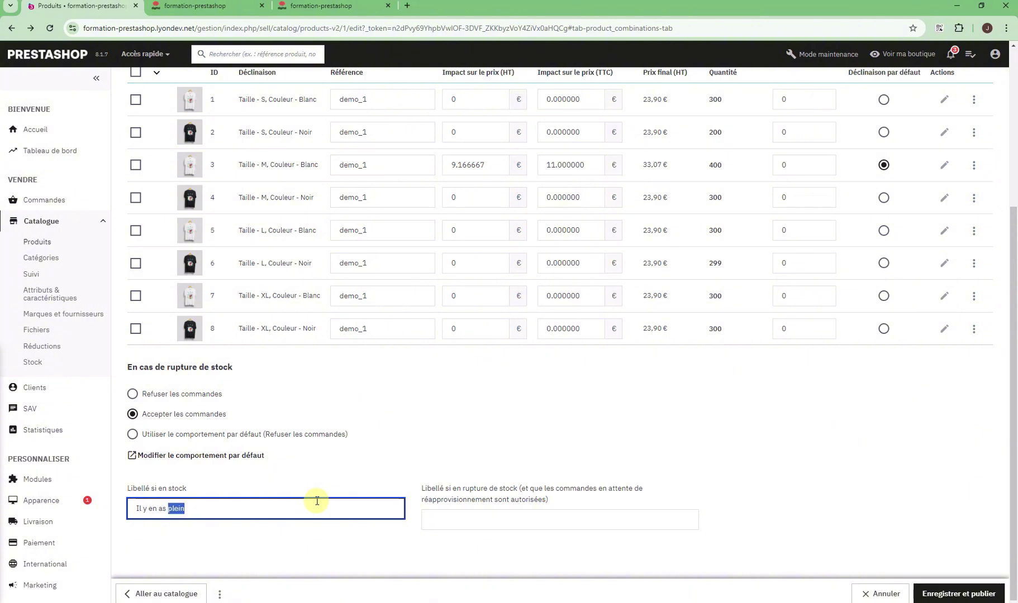
{"action": "triple_click", "coordinate": [317, 501]}
Set the label for out-of-stock combinations with backorders allowed to "Il y en a plus.".
{"action": "left_click", "coordinate": [448, 527]}
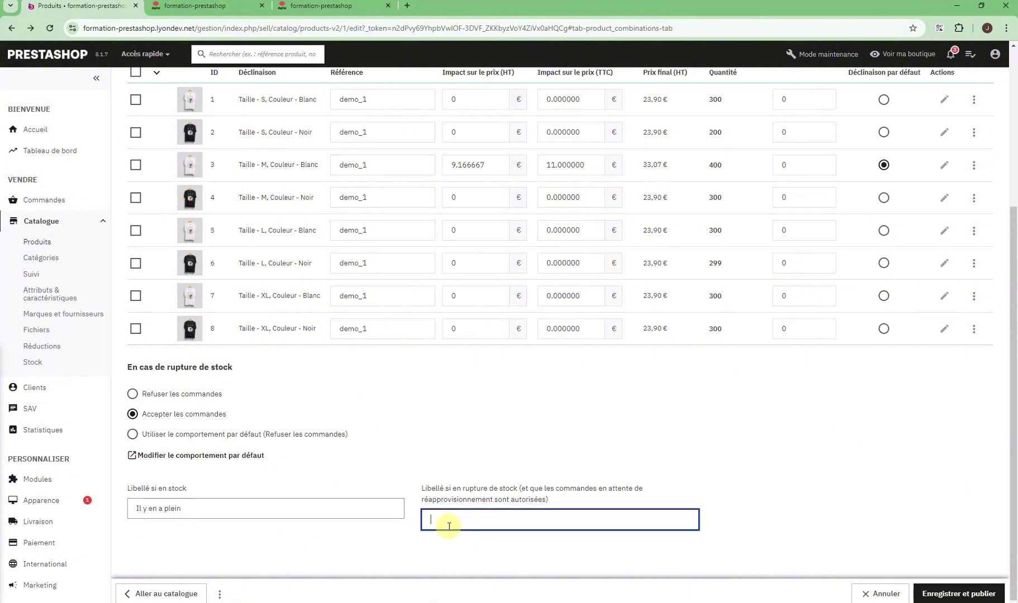
{"action": "type", "text": "Il y en a plein"}
{"action": "double_click", "coordinate": [465, 518]}
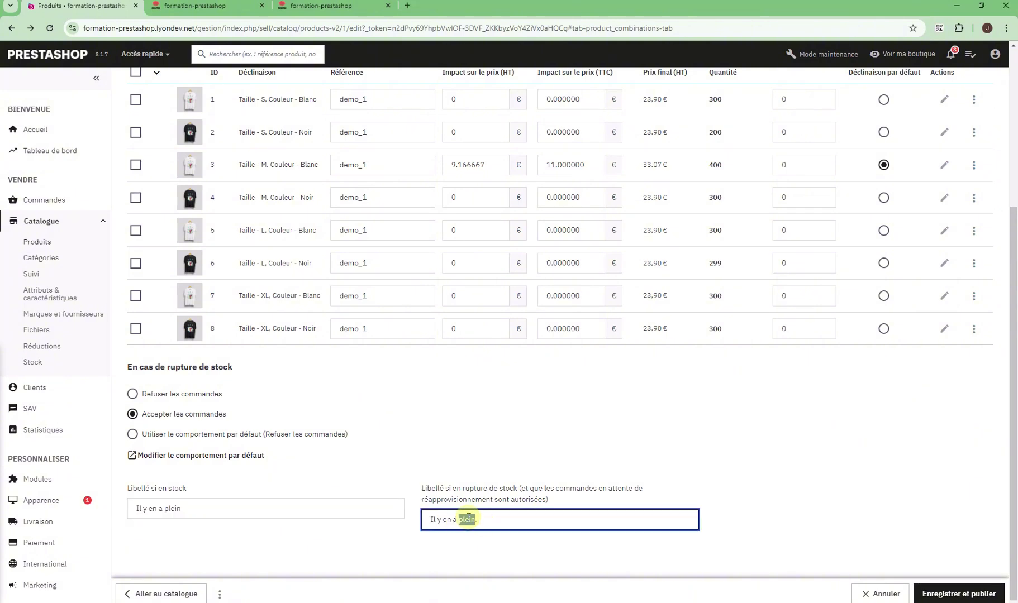
{"action": "type", "text": "pl"}
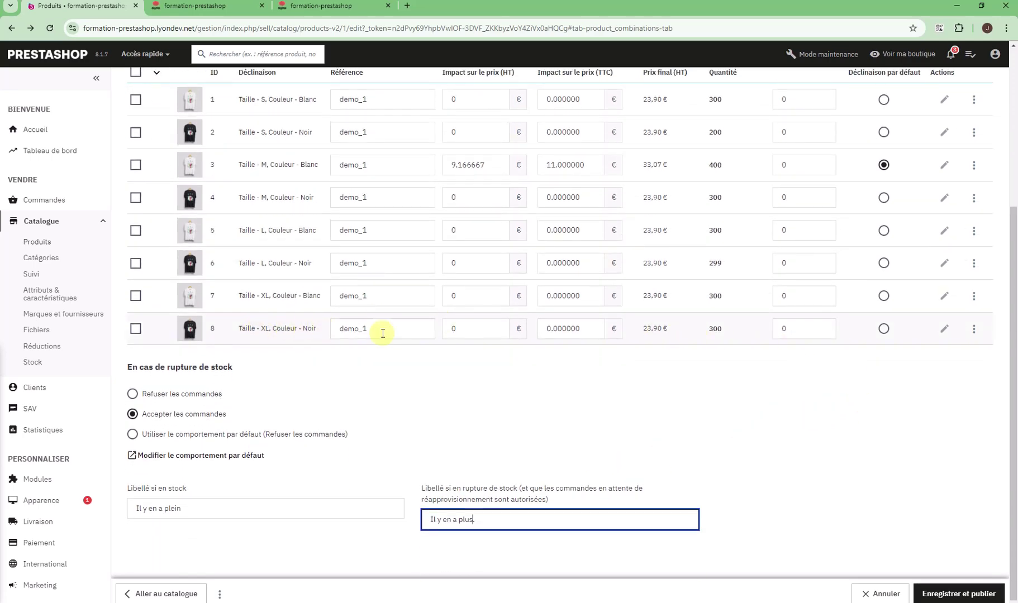
Remove 300 units from the stock of the size XL, Noir combination, then save the combinations list and the product.
{"action": "left_click", "coordinate": [796, 330]}
{"action": "type", "text": "-300"}
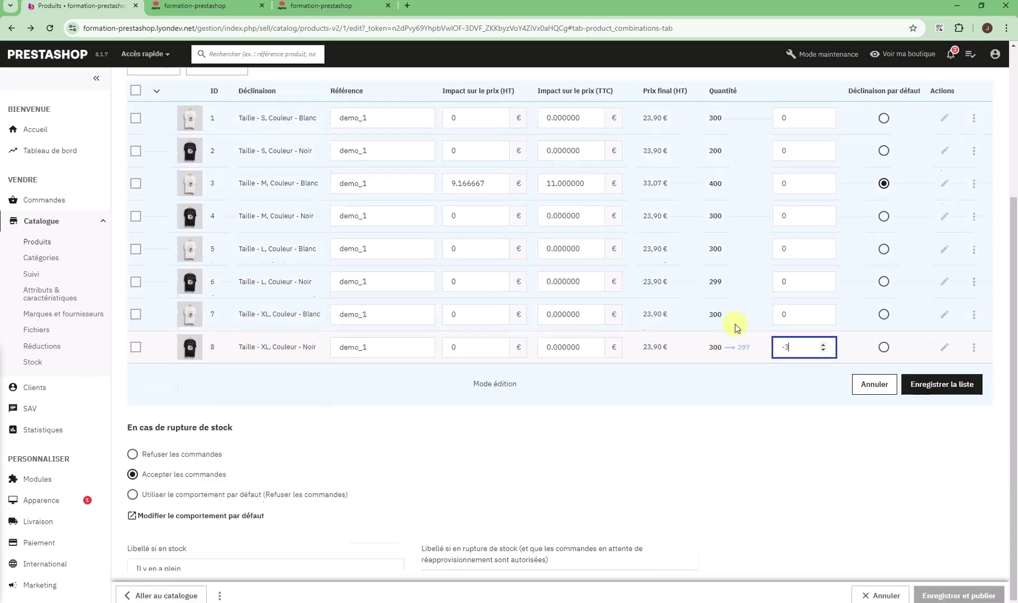
{"action": "scroll", "coordinate": [742, 326], "scroll_direction": "up", "scroll_amount": 3}
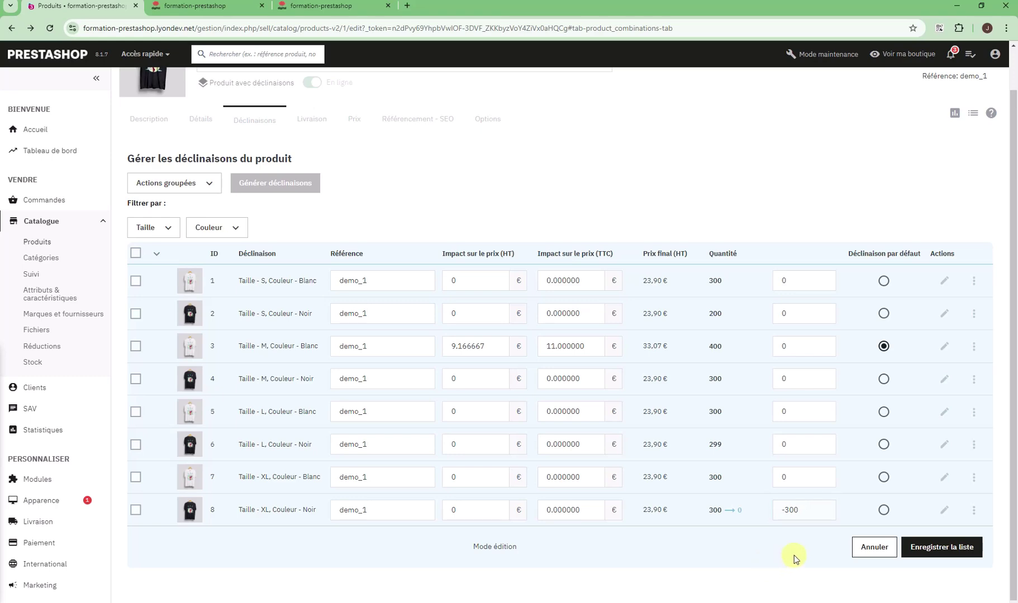
{"action": "left_click", "coordinate": [948, 549]}
{"action": "scroll", "coordinate": [753, 561], "scroll_direction": "down", "scroll_amount": 4}
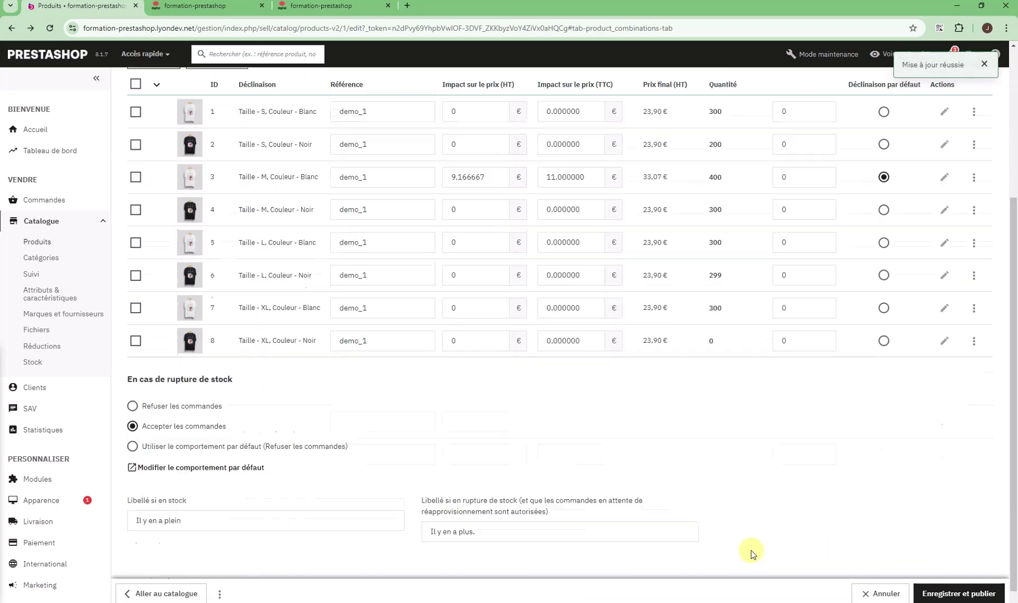
{"action": "left_click", "coordinate": [969, 596]}
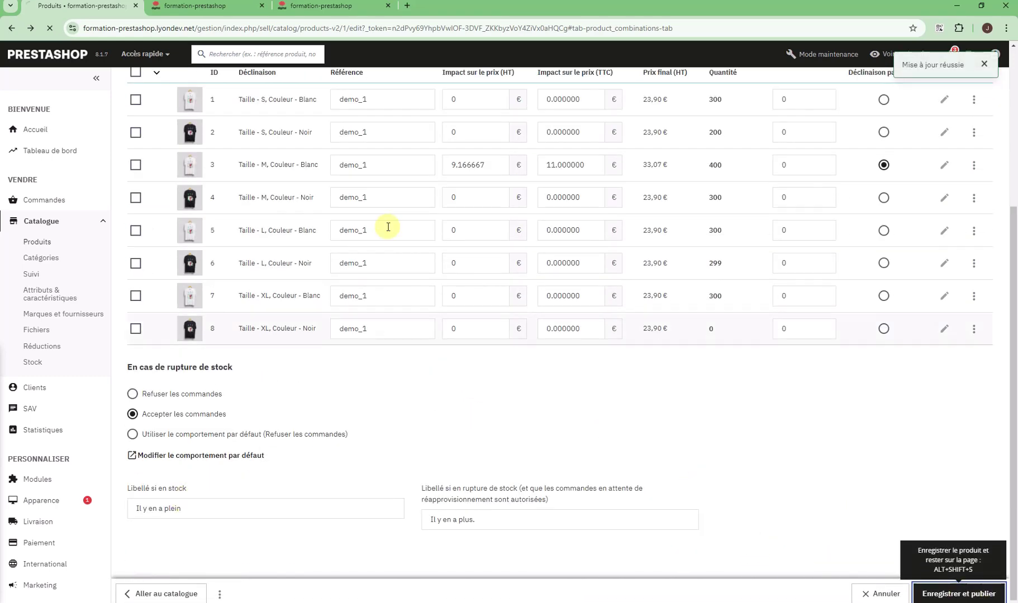
Reload the T-shirt's storefront page and check the availability label for size S, Blanc.
{"action": "left_click", "coordinate": [190, 7]}
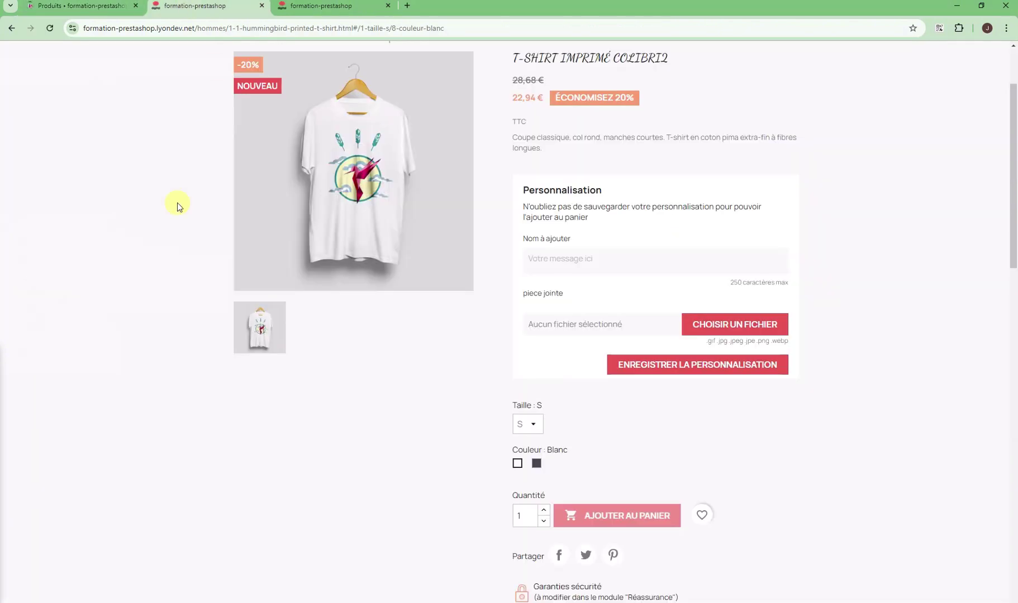
{"action": "scroll", "coordinate": [584, 381], "scroll_direction": "down", "scroll_amount": 3}
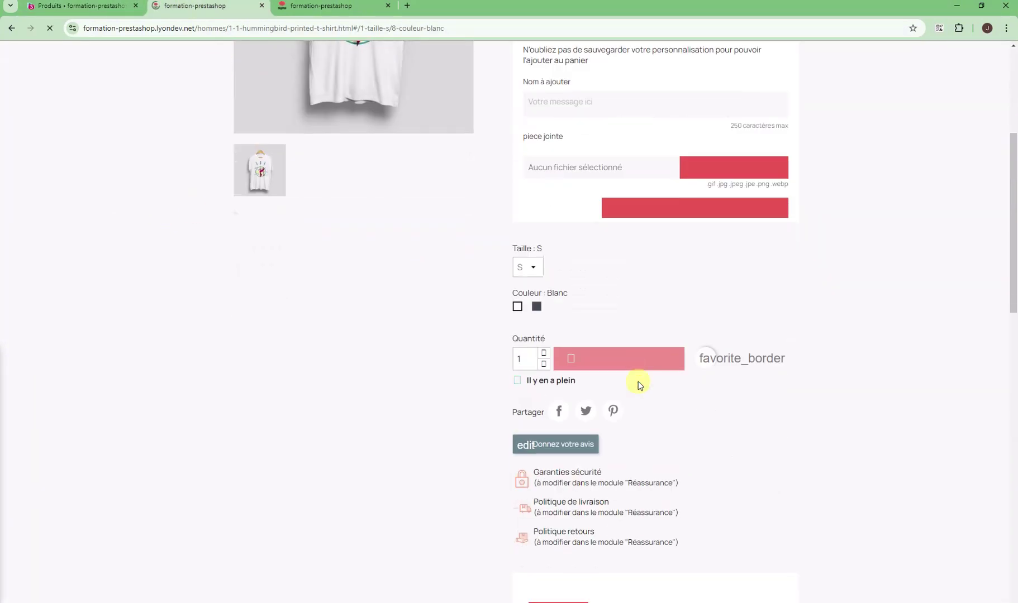
{"action": "left_click", "coordinate": [528, 266]}
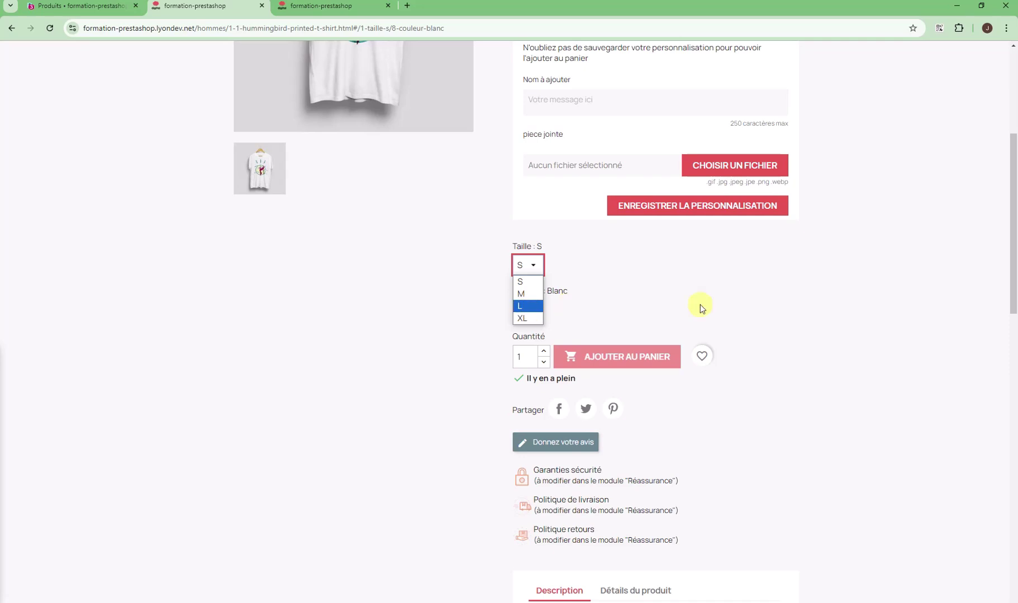
{"action": "left_click", "coordinate": [702, 309]}
{"action": "left_click_drag", "start_coordinate": [529, 379], "coordinate": [602, 389]}
Switch the storefront T-shirt to size XL, Noir, and check its availability label.
{"action": "left_click", "coordinate": [531, 265]}
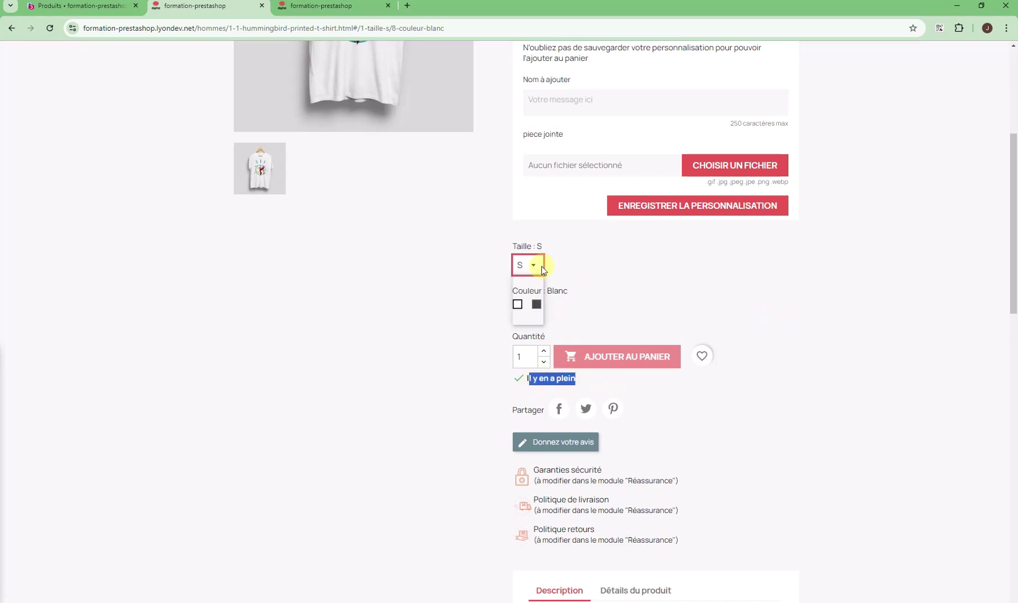
{"action": "left_click", "coordinate": [533, 319]}
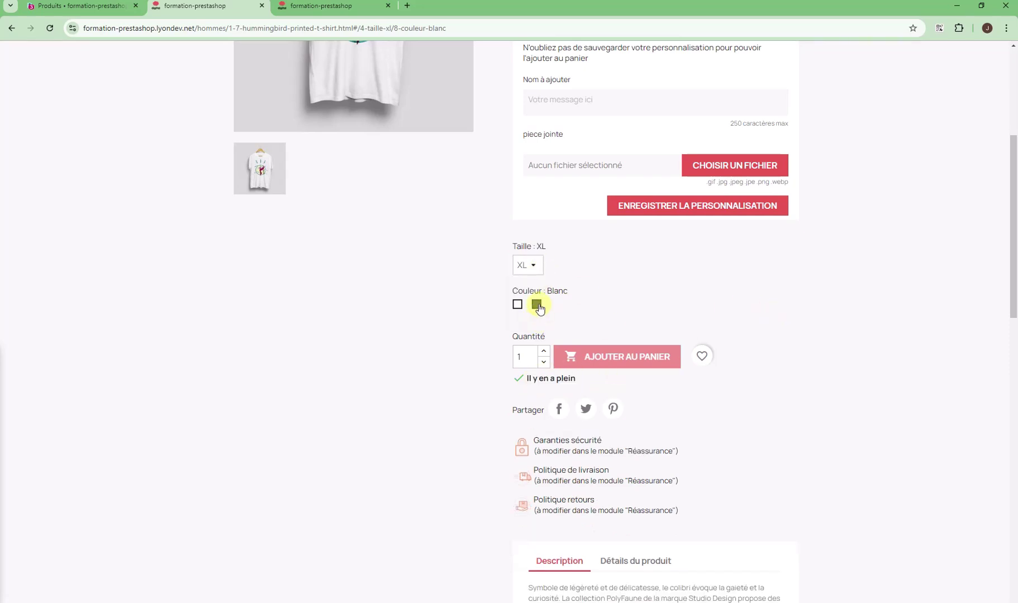
{"action": "left_click", "coordinate": [537, 305]}
{"action": "left_click_drag", "start_coordinate": [543, 380], "coordinate": [504, 379]}
{"action": "left_click", "coordinate": [570, 380]}
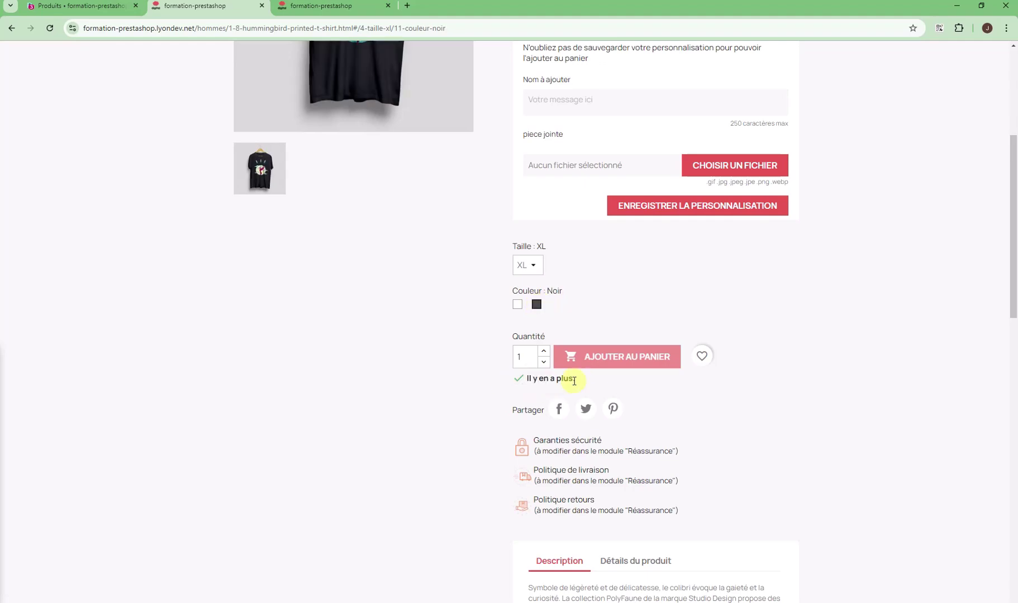
Return to the T-shirt's combinations in the back office and review the out-of-stock options and stock labels.
{"action": "left_click", "coordinate": [84, 6]}
{"action": "left_click", "coordinate": [257, 200]}
{"action": "scroll", "coordinate": [386, 337], "scroll_direction": "down", "scroll_amount": 5}
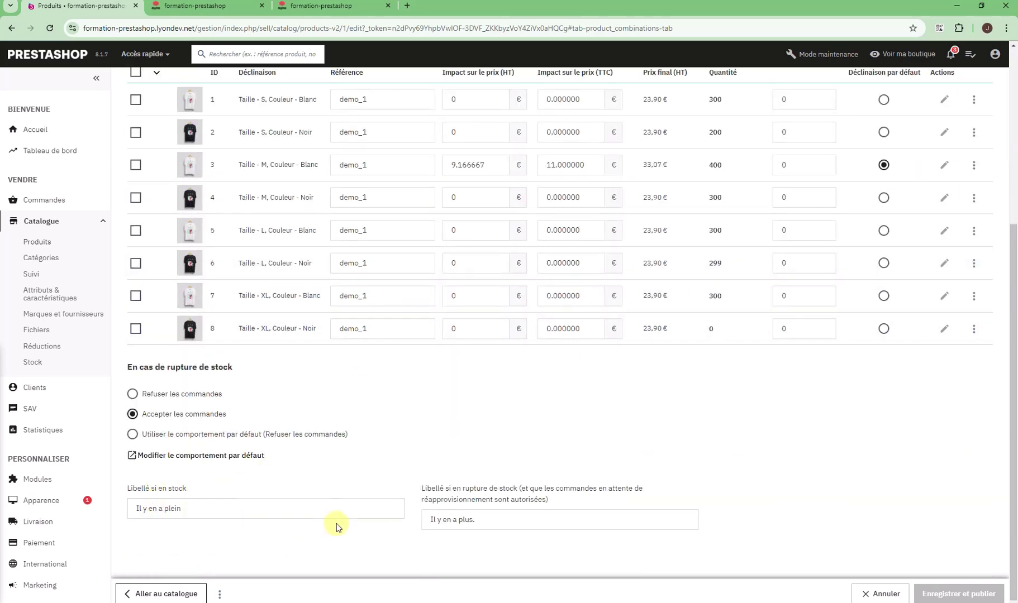
Open the T-shirt's delivery settings and review the package dimensions and weight.
{"action": "scroll", "coordinate": [335, 520], "scroll_direction": "up", "scroll_amount": 5}
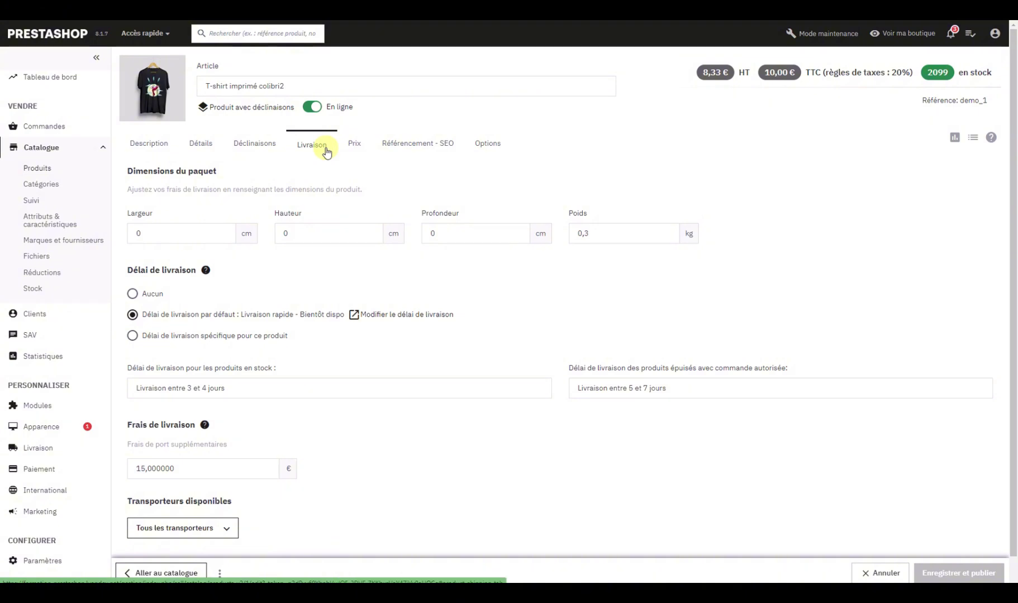
{"action": "left_click_drag", "start_coordinate": [127, 171], "coordinate": [220, 174]}
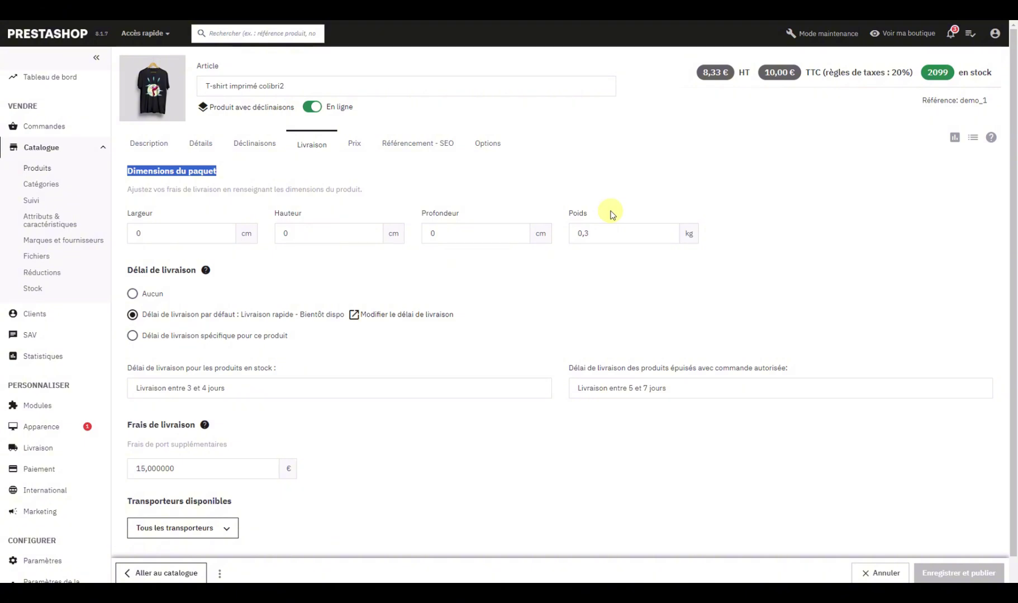
{"action": "double_click", "coordinate": [582, 232]}
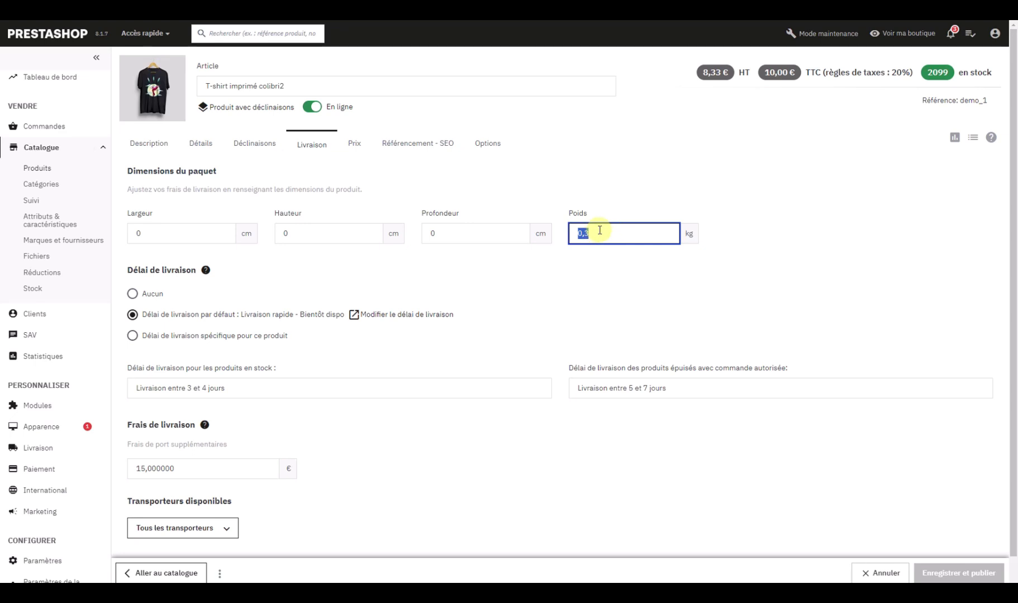
{"action": "scroll", "coordinate": [561, 279], "scroll_direction": "down", "scroll_amount": 1}
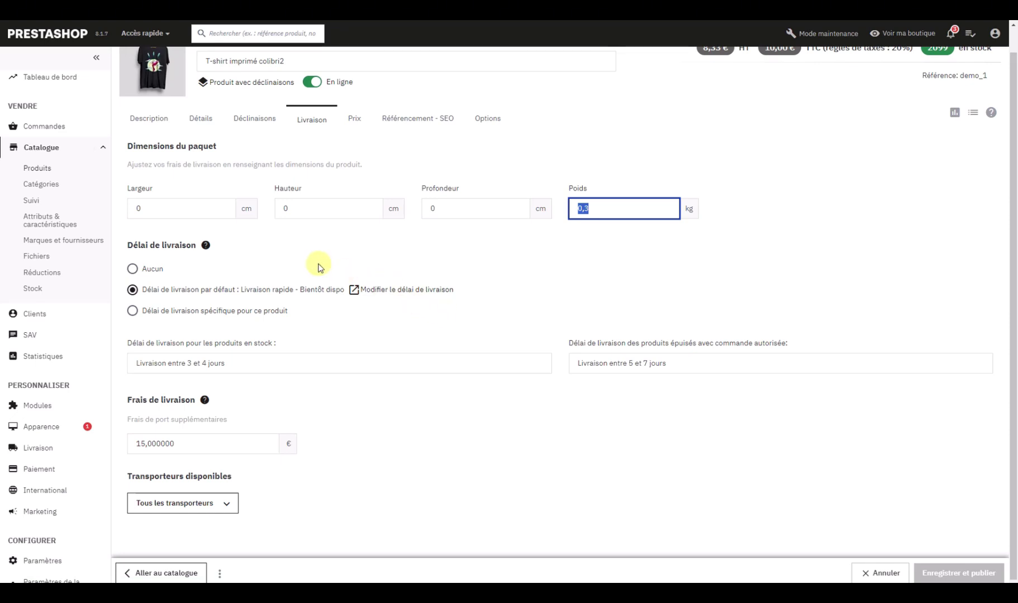
Try the default and product-specific delivery time options with their delay texts, and set the T-shirt's delivery time to Aucun.
{"action": "left_click", "coordinate": [144, 268]}
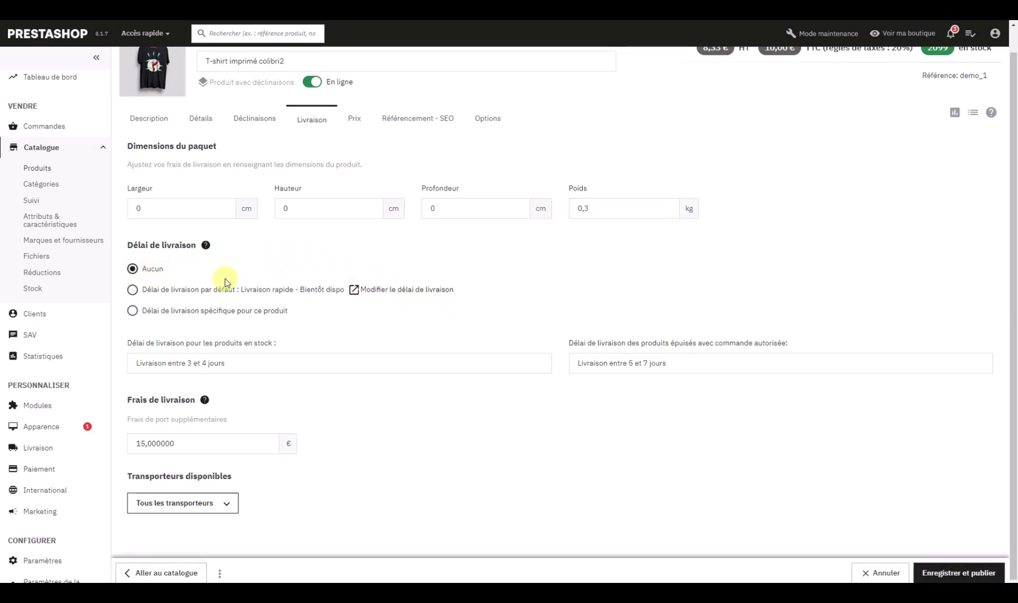
{"action": "left_click", "coordinate": [133, 289]}
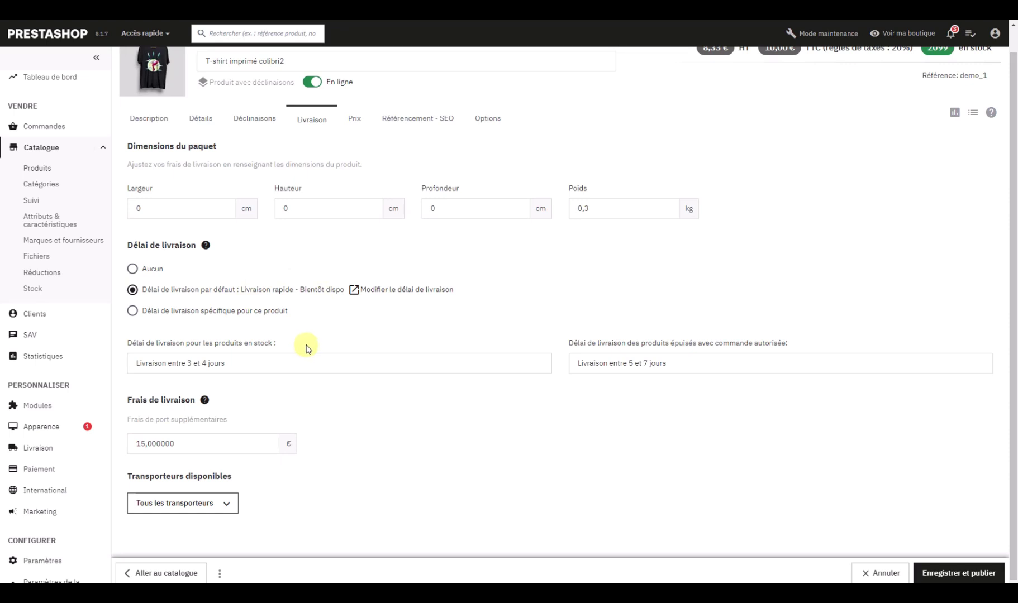
{"action": "left_click", "coordinate": [132, 311]}
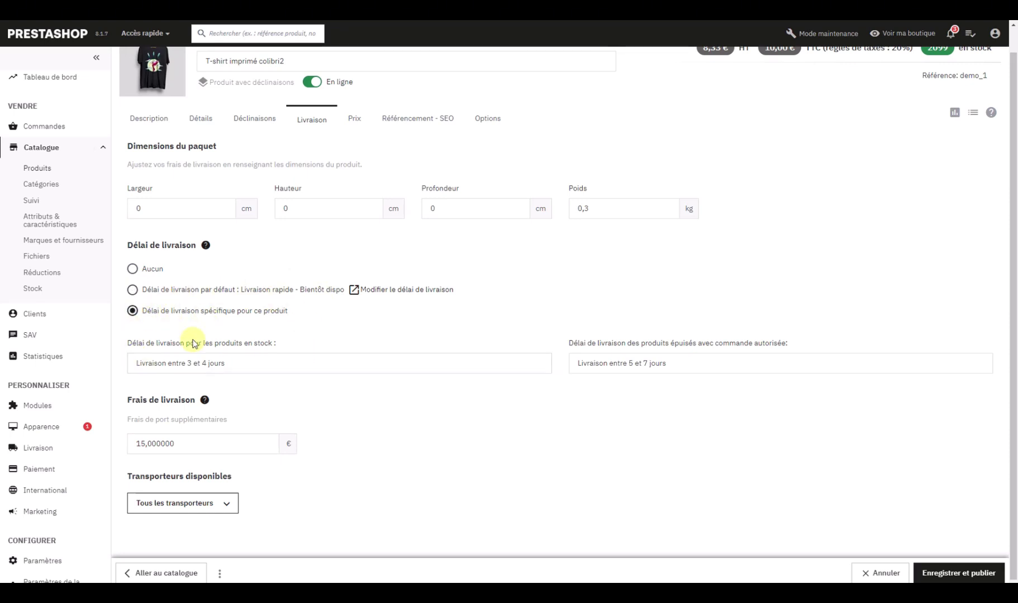
{"action": "left_click", "coordinate": [135, 363]}
{"action": "left_click", "coordinate": [211, 363]}
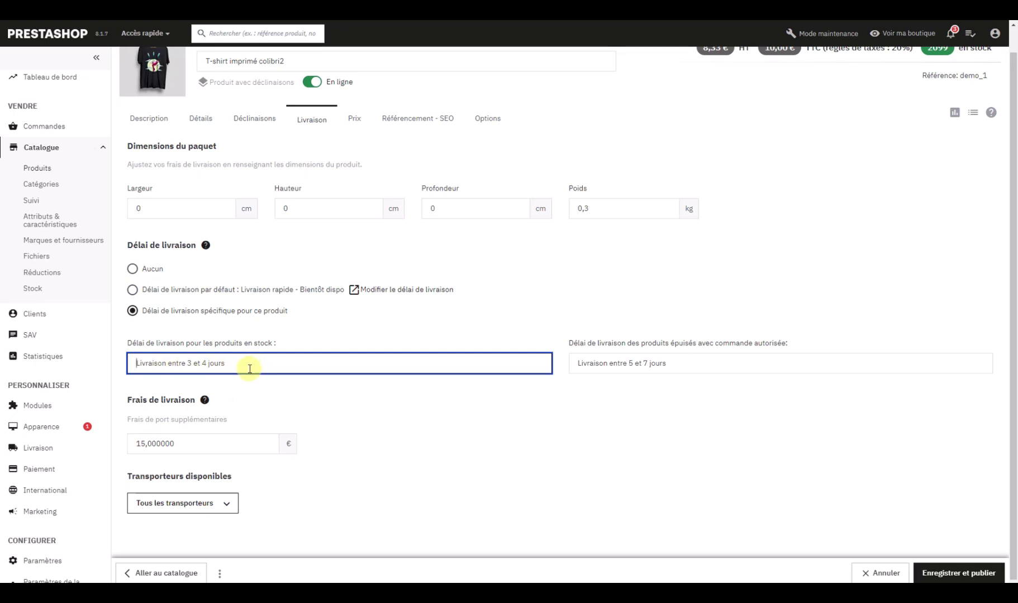
{"action": "left_click", "coordinate": [668, 364]}
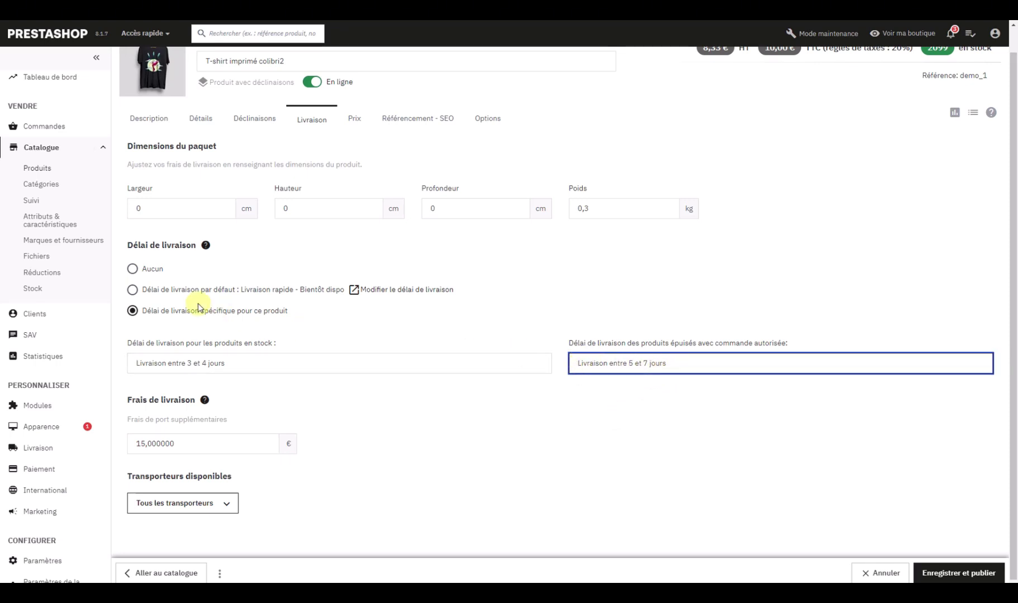
{"action": "left_click", "coordinate": [133, 270]}
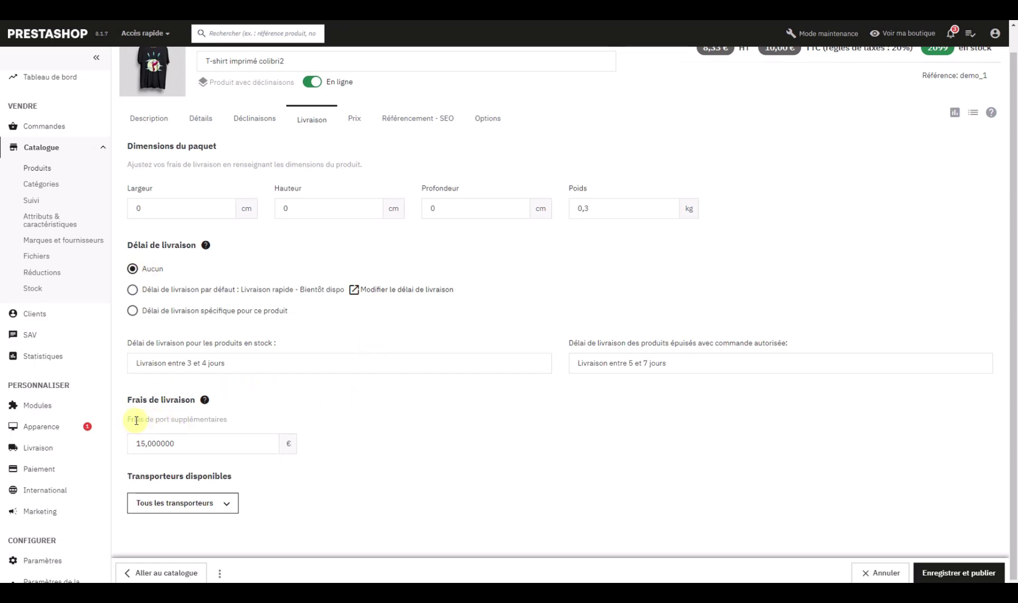
Review the T-shirt's additional shipping cost and the list of available carriers without changing either.
{"action": "left_click_drag", "start_coordinate": [139, 418], "coordinate": [220, 420]}
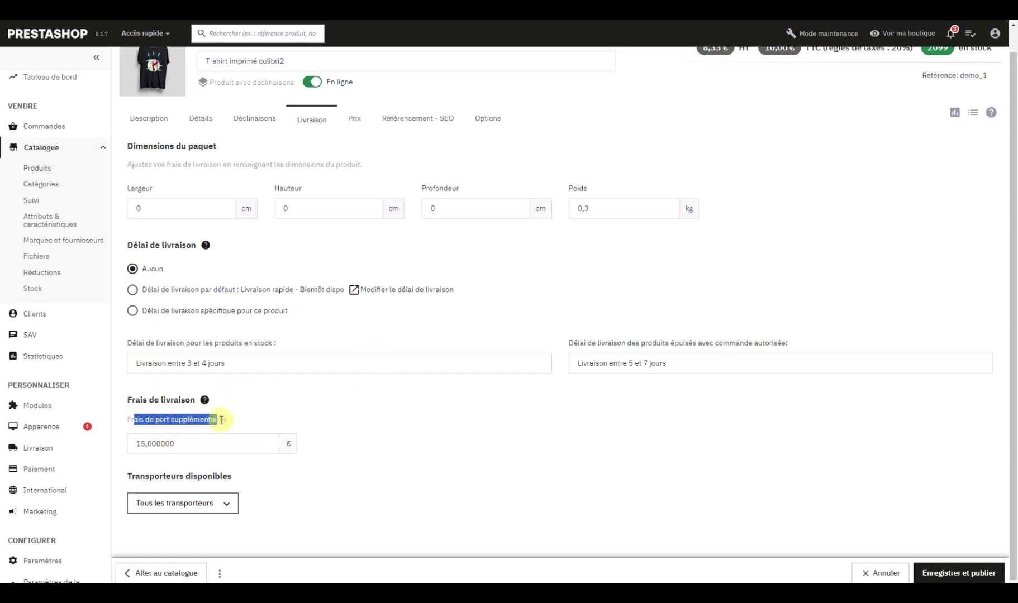
{"action": "left_click", "coordinate": [189, 442]}
{"action": "double_click", "coordinate": [180, 439]}
{"action": "left_click", "coordinate": [272, 411]}
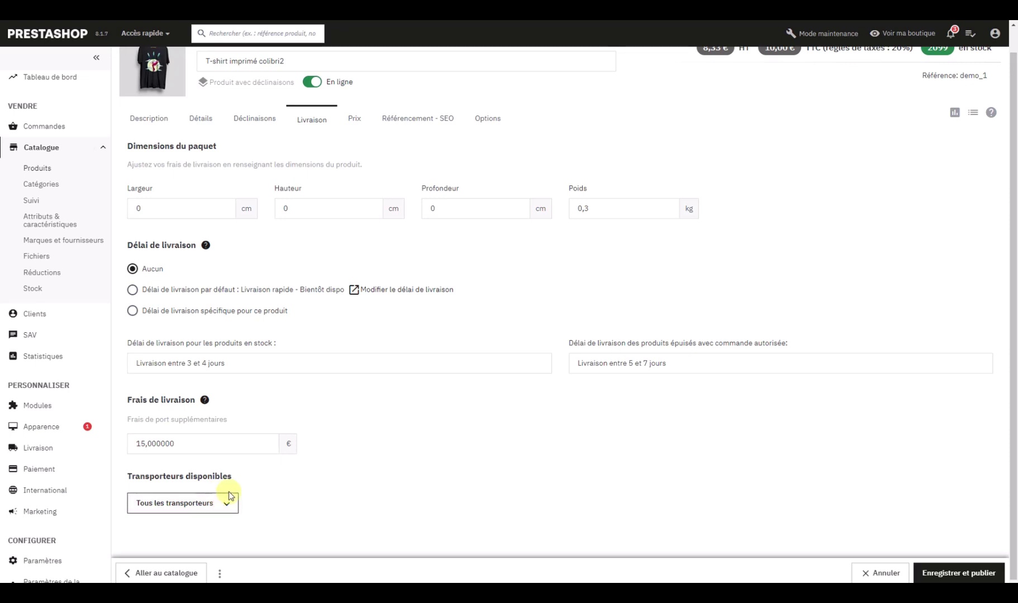
{"action": "left_click", "coordinate": [208, 506]}
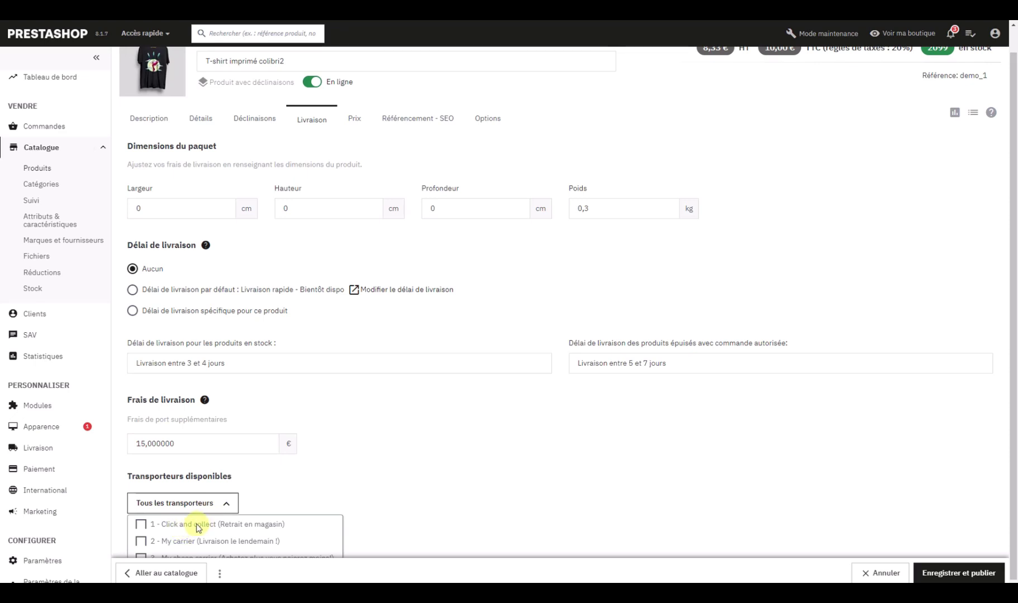
{"action": "left_click", "coordinate": [282, 505]}
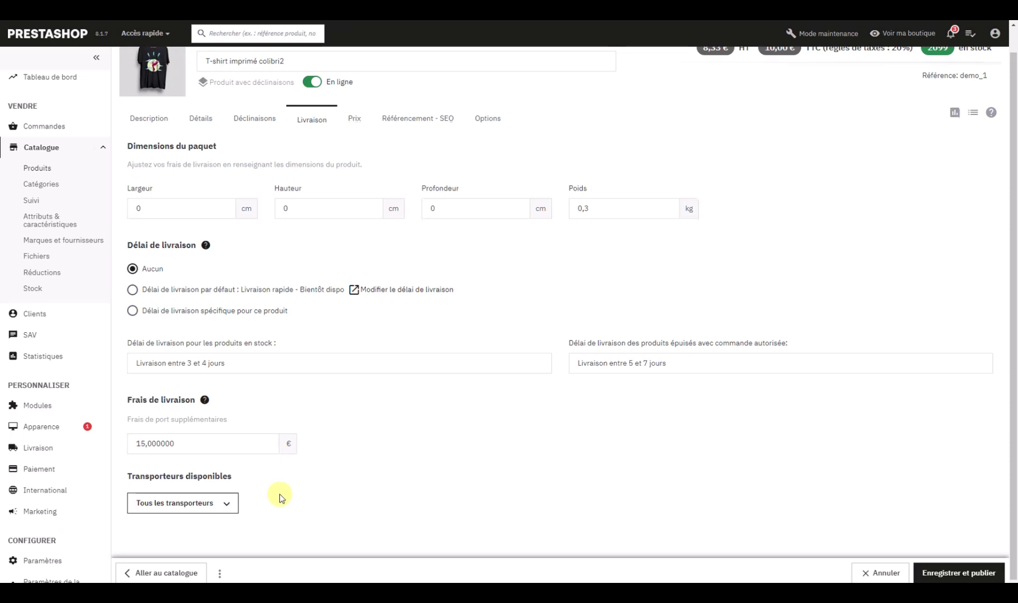
Open the T-shirt's pricing settings and set the tax-excluded selling price to 10 €.
{"action": "scroll", "coordinate": [279, 497], "scroll_direction": "up", "scroll_amount": 1}
{"action": "left_click", "coordinate": [359, 147]}
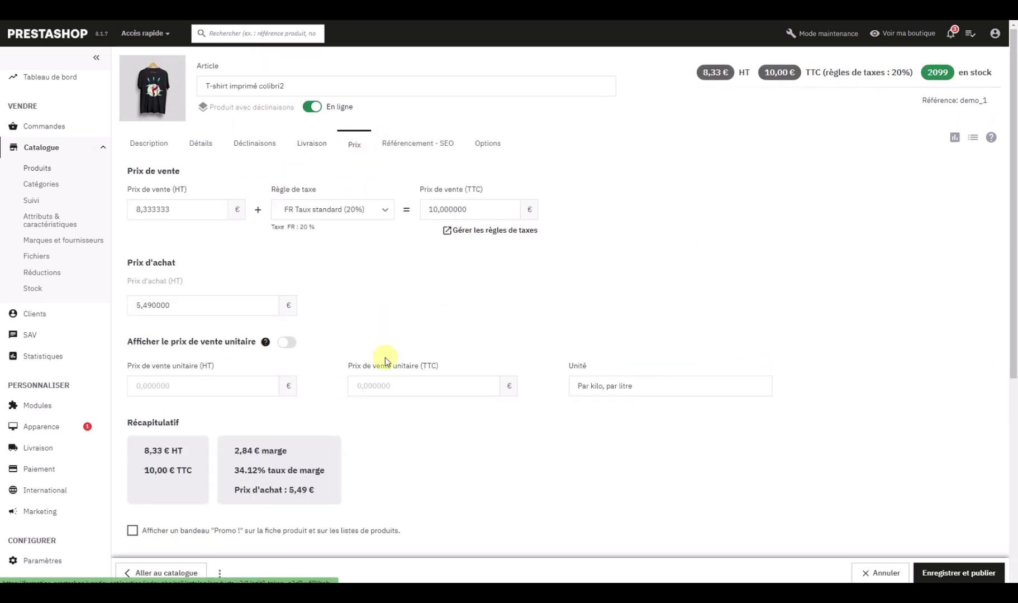
{"action": "left_click", "coordinate": [186, 208]}
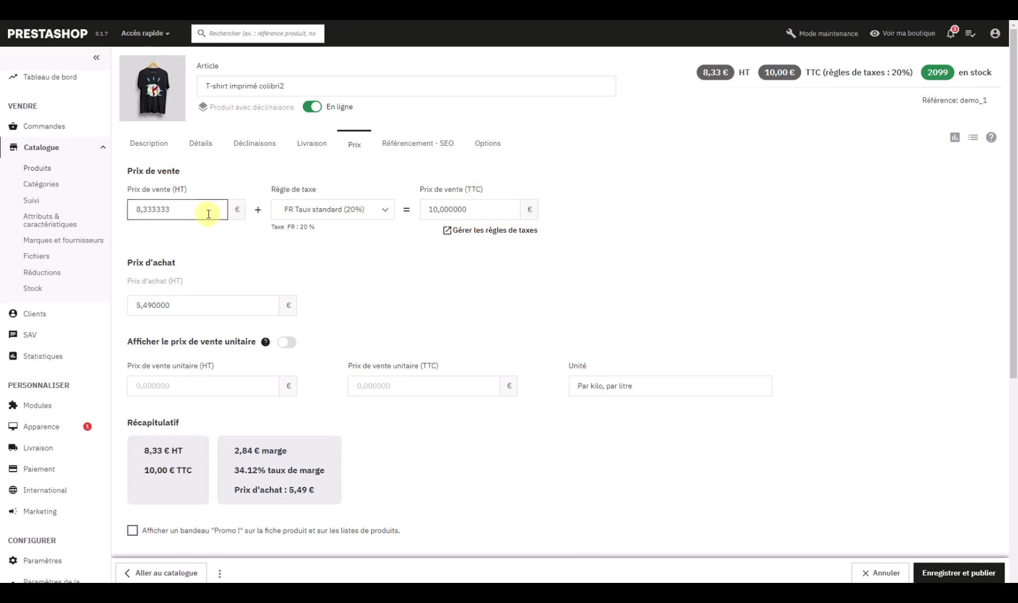
{"action": "left_click_drag", "start_coordinate": [202, 210], "coordinate": [131, 208]}
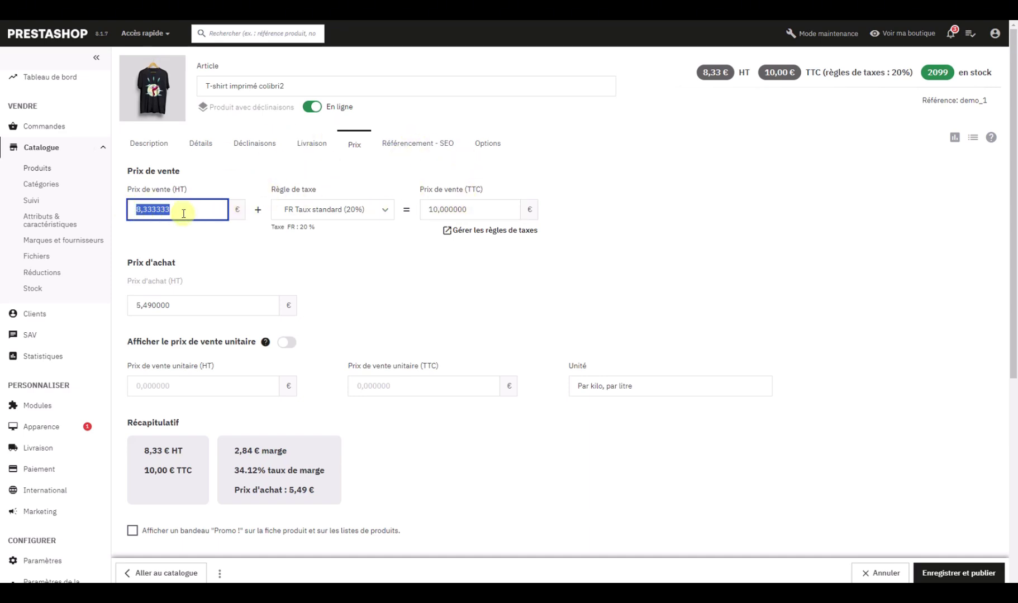
{"action": "type", "text": "10"}
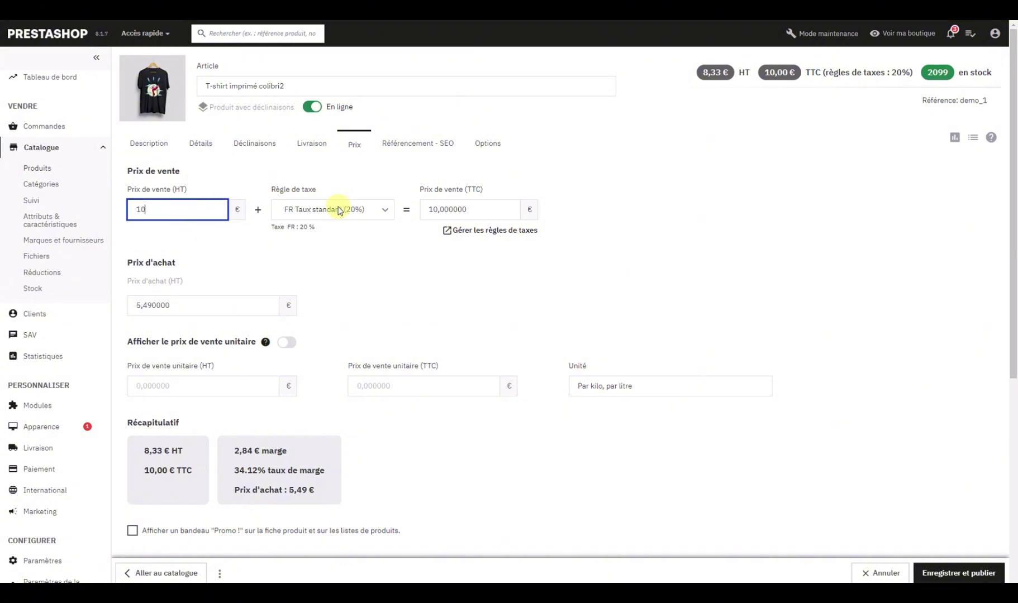
{"action": "left_click", "coordinate": [382, 243]}
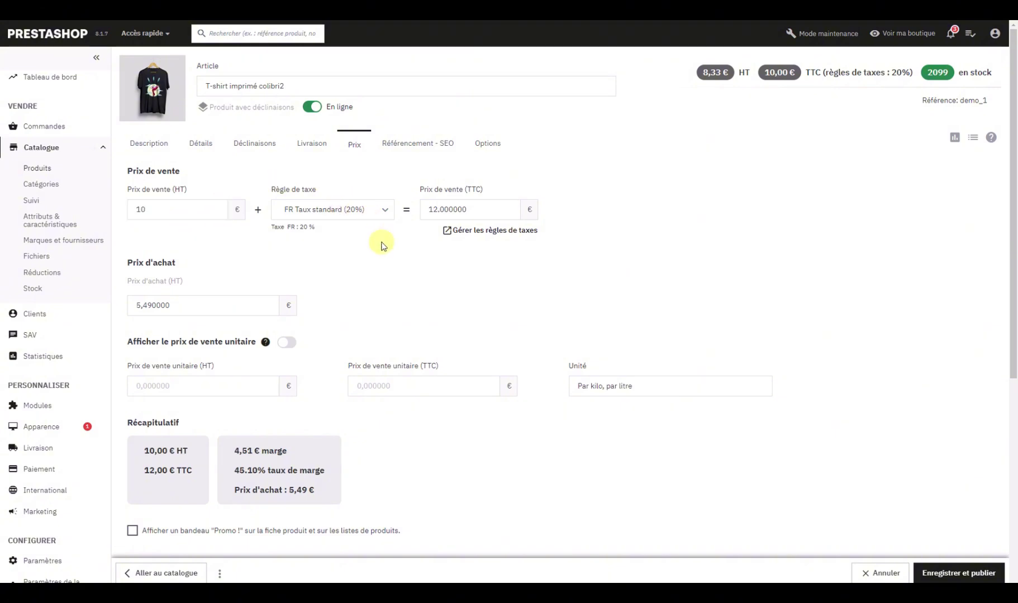
Set the T-shirt's tax-included selling price to 10 €.
{"action": "double_click", "coordinate": [481, 213]}
{"action": "type", "text": "10"}
{"action": "left_click", "coordinate": [387, 273]}
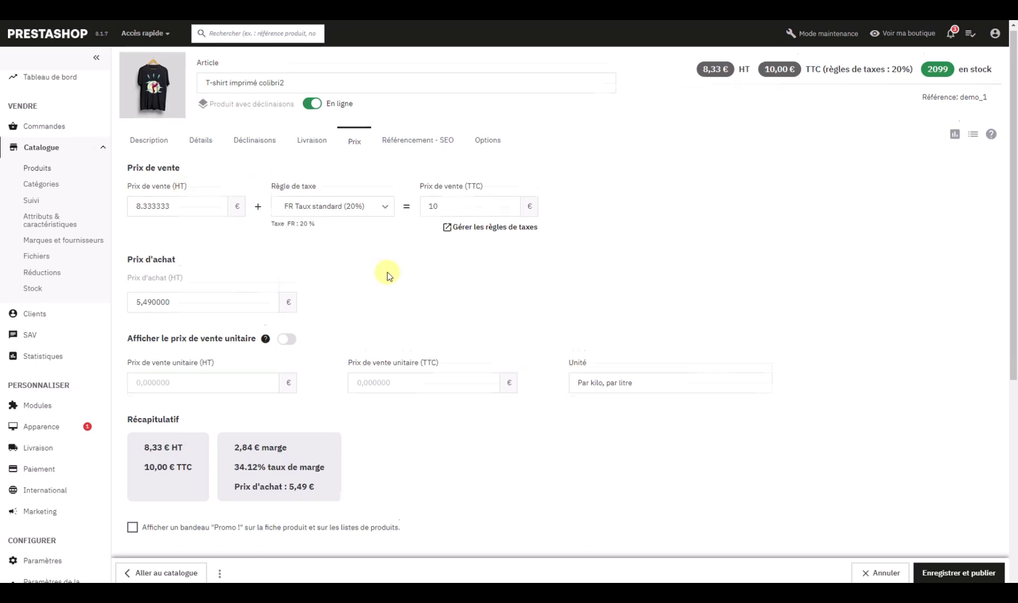
Set the T-shirt's tax-excluded purchase price to 5 € and check the margin in the price summary.
{"action": "scroll", "coordinate": [387, 273], "scroll_direction": "down", "scroll_amount": 2}
{"action": "double_click", "coordinate": [185, 197]}
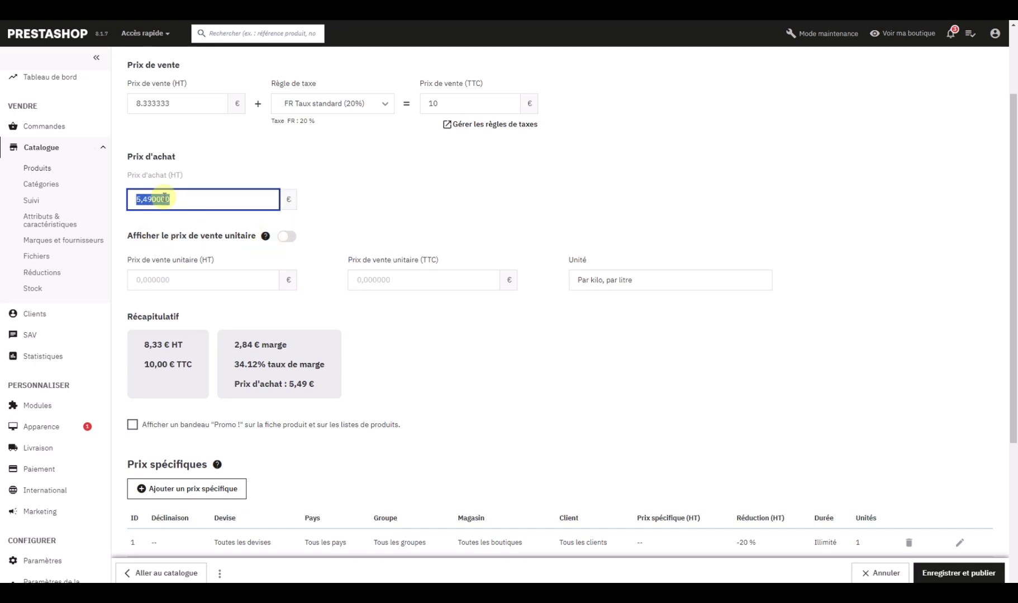
{"action": "type", "text": "5"}
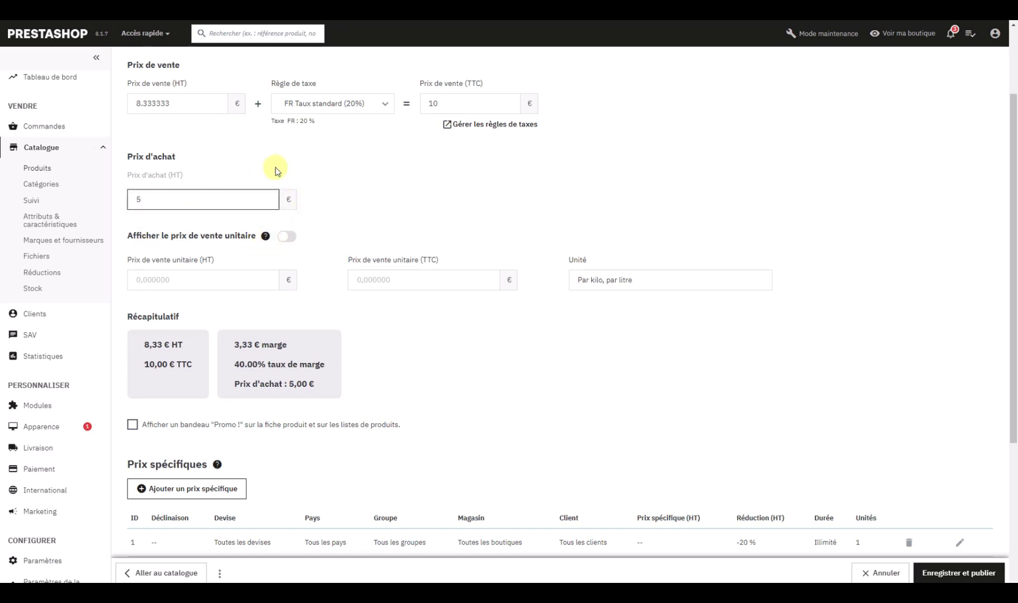
{"action": "left_click", "coordinate": [226, 306]}
{"action": "left_click_drag", "start_coordinate": [227, 343], "coordinate": [326, 390]}
{"action": "left_click", "coordinate": [401, 360]}
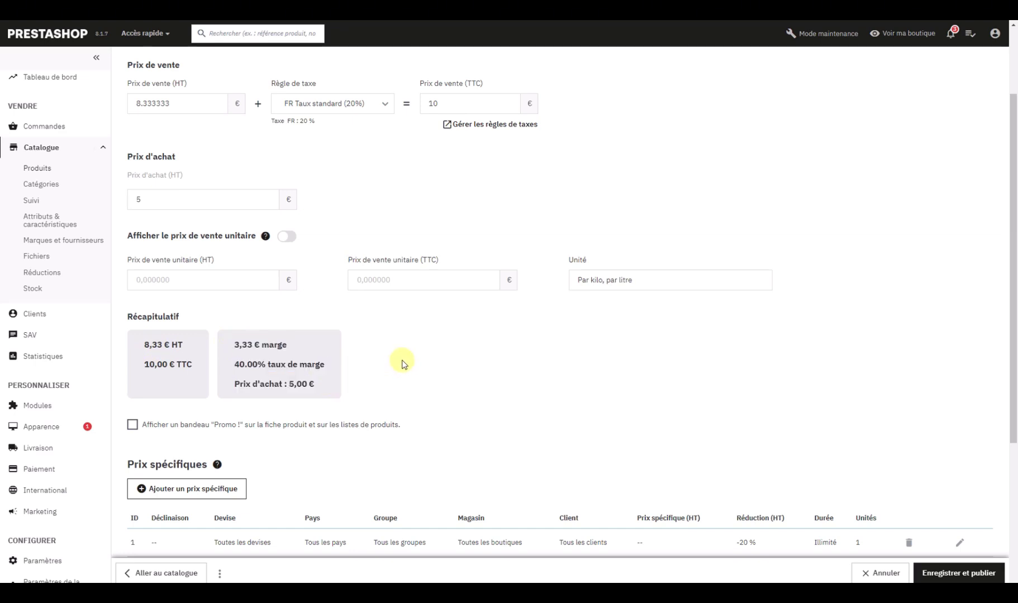
Examine the unit price display settings and the option to show a "Promo !" banner on the product page and lists.
{"action": "left_click_drag", "start_coordinate": [143, 236], "coordinate": [226, 236]}
{"action": "left_click", "coordinate": [213, 279]}
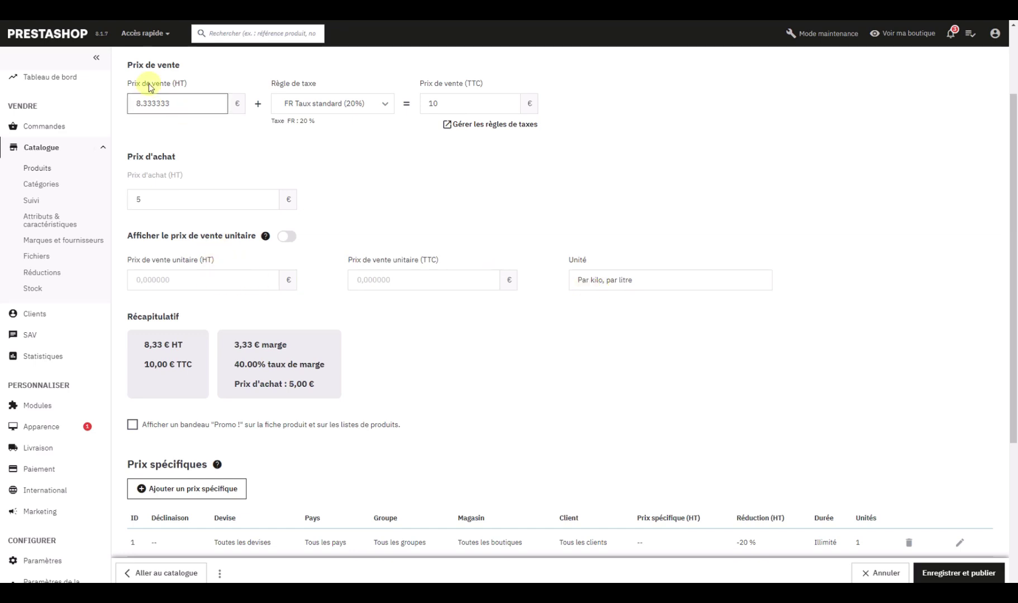
{"action": "left_click", "coordinate": [186, 102]}
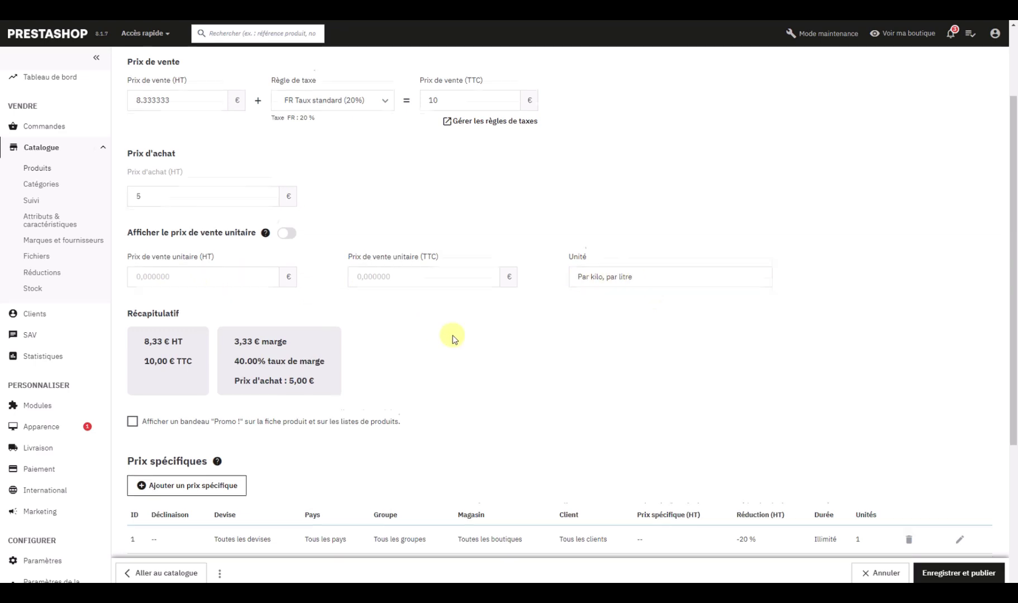
{"action": "scroll", "coordinate": [454, 335], "scroll_direction": "down", "scroll_amount": 3}
{"action": "left_click_drag", "start_coordinate": [200, 265], "coordinate": [273, 266]}
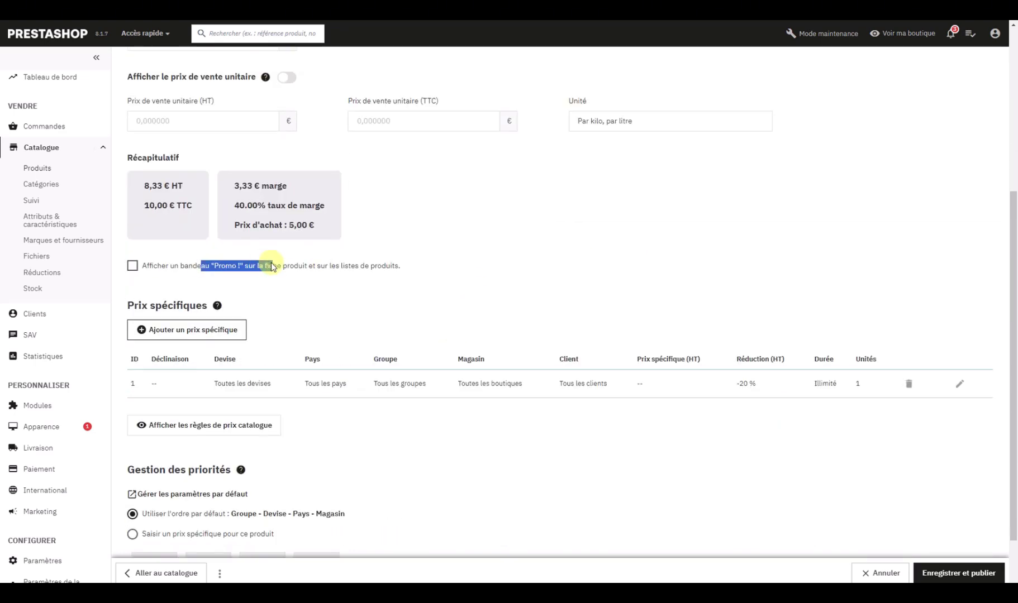
{"action": "left_click", "coordinate": [272, 266]}
{"action": "left_click", "coordinate": [291, 266]}
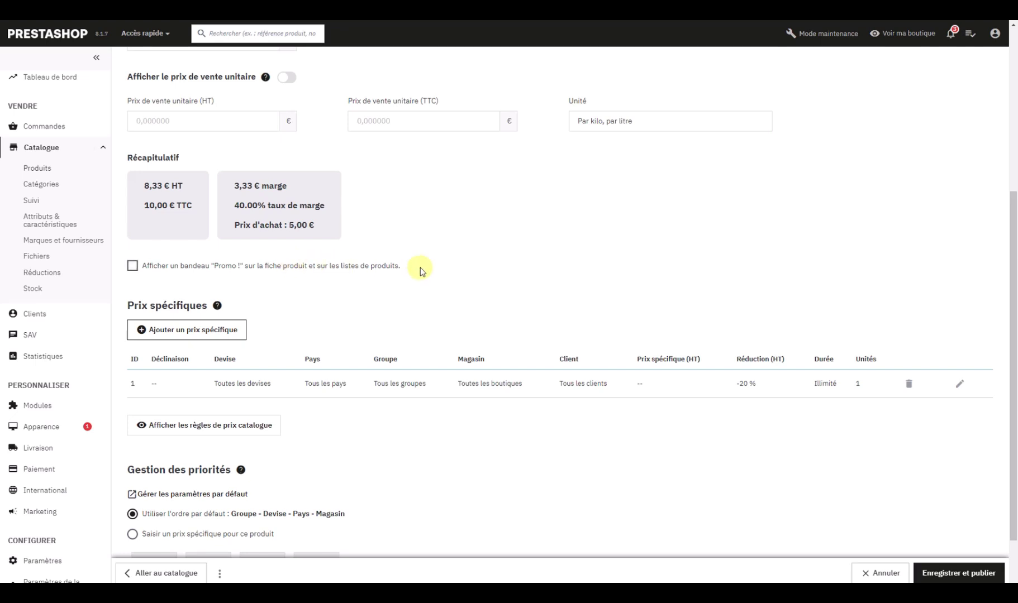
Examine the existing specific price rule's currency, country, group, store, customer and reduction settings.
{"action": "scroll", "coordinate": [420, 271], "scroll_direction": "down", "scroll_amount": 1}
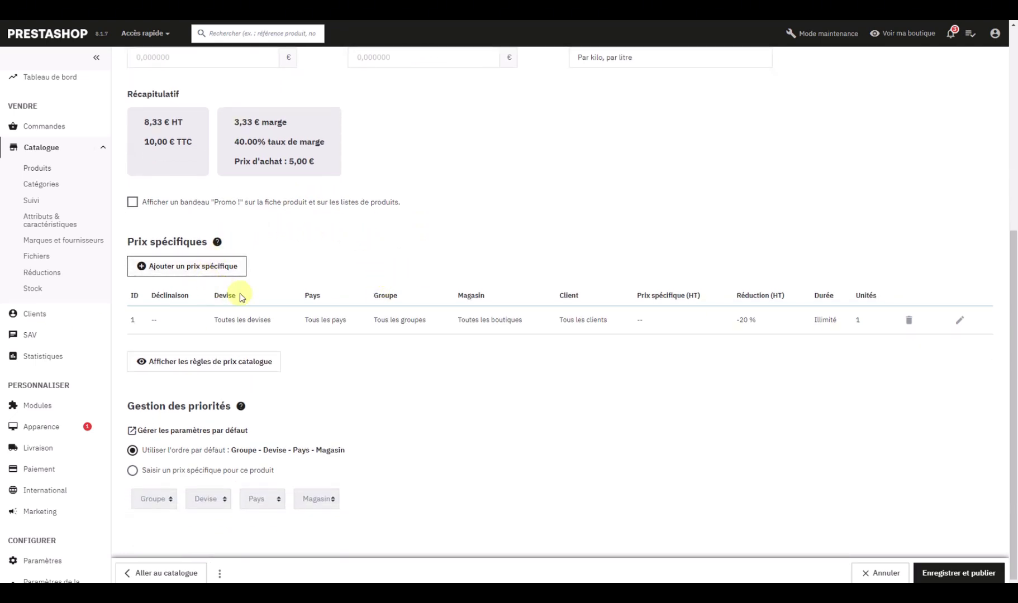
{"action": "scroll", "coordinate": [394, 411], "scroll_direction": "up", "scroll_amount": 5}
{"action": "scroll", "coordinate": [600, 297], "scroll_direction": "down", "scroll_amount": 5}
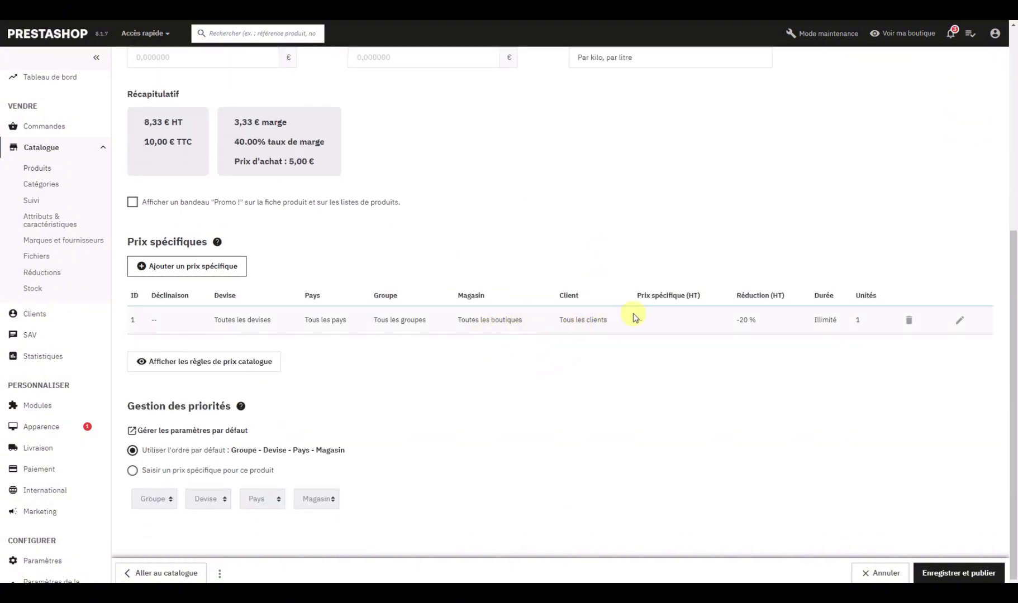
{"action": "left_click_drag", "start_coordinate": [215, 325], "coordinate": [727, 323]}
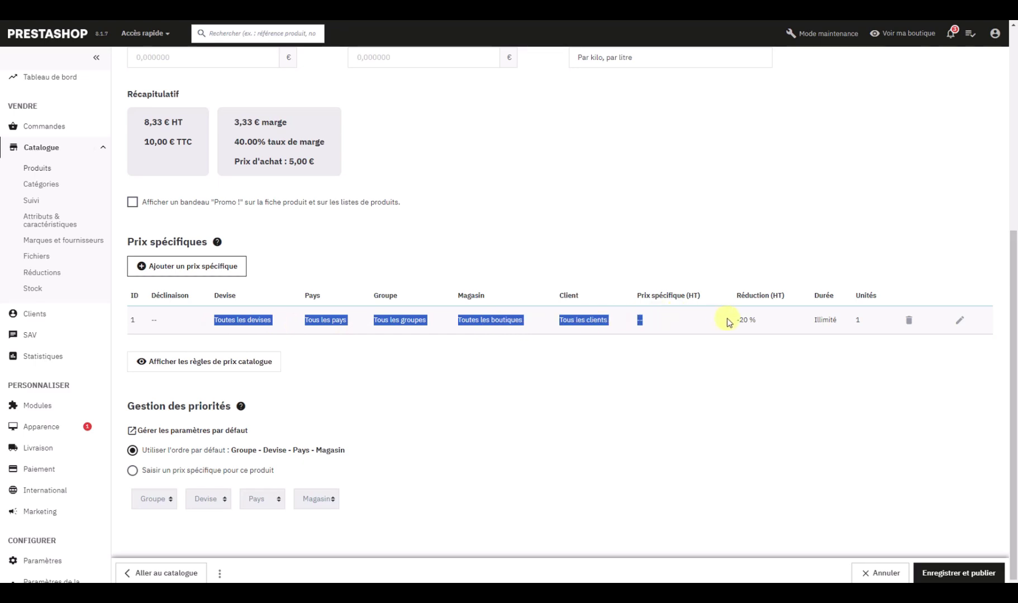
{"action": "left_click", "coordinate": [703, 334]}
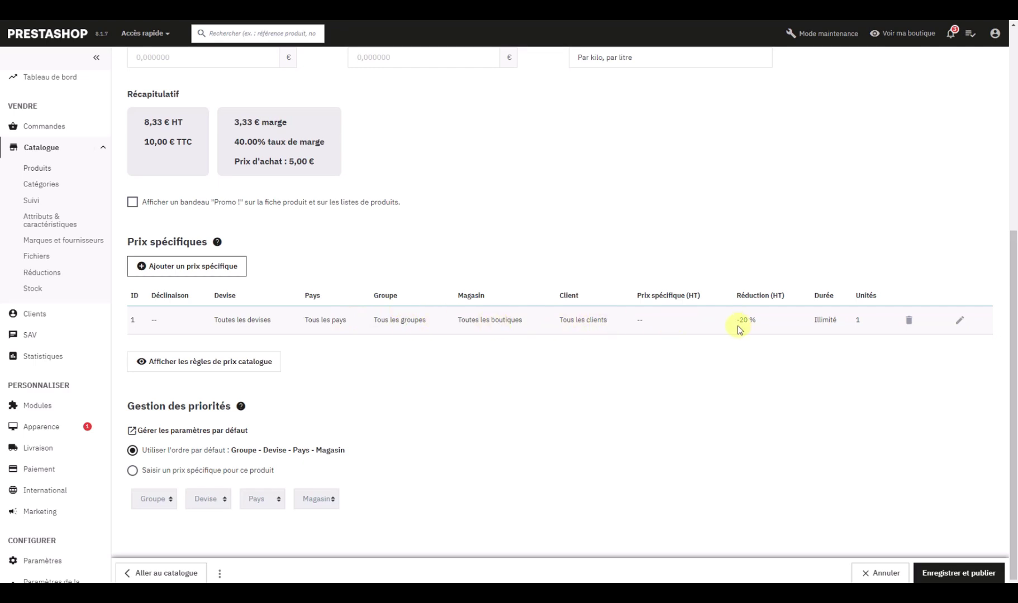
{"action": "left_click_drag", "start_coordinate": [759, 324], "coordinate": [756, 398]}
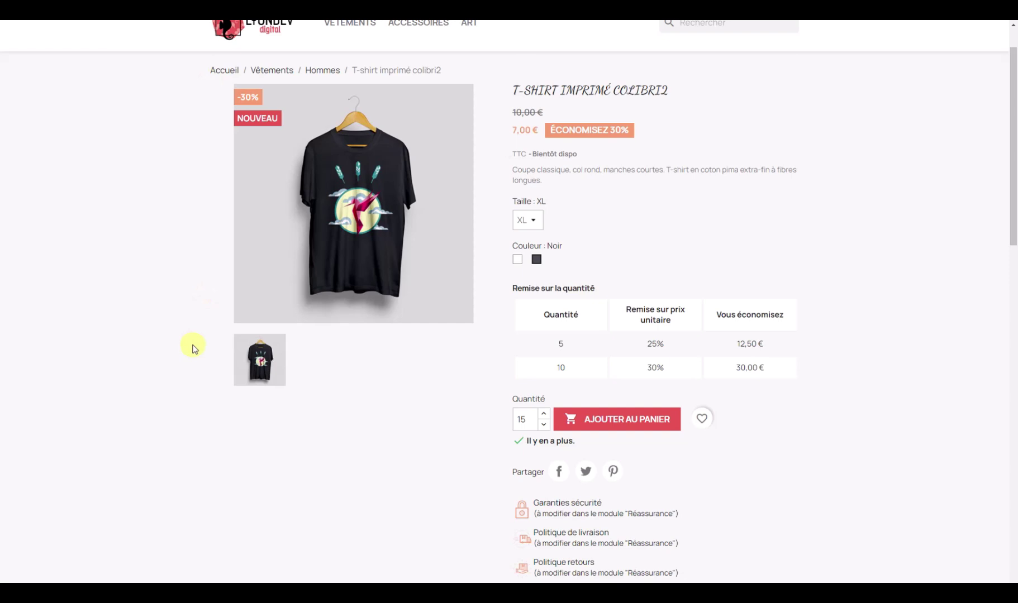
Reload the T-shirt's storefront page, check its discounted price and savings label, and return to the back-office specific prices.
{"action": "key", "text": "F5"}
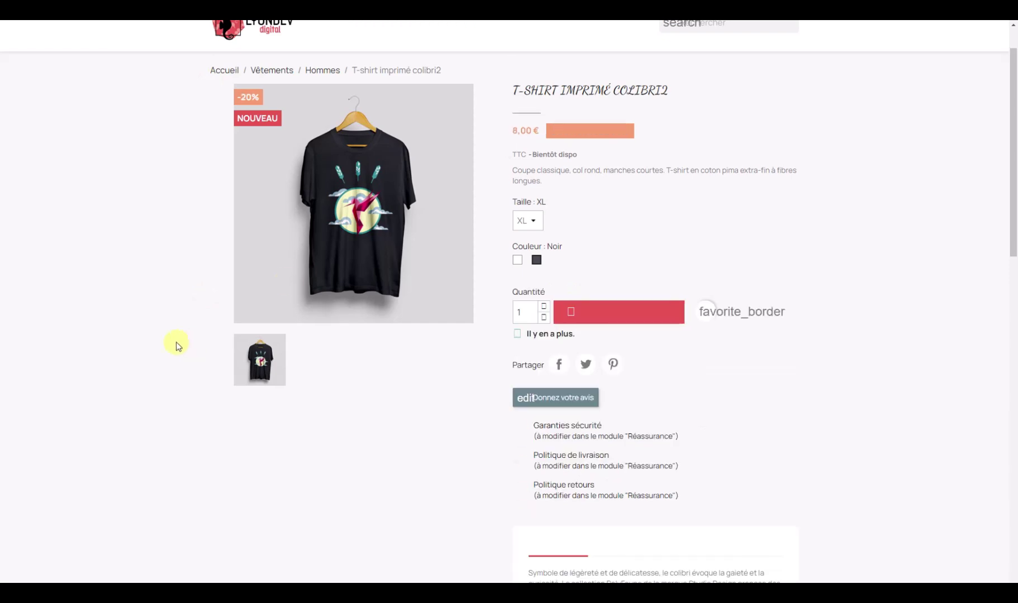
{"action": "left_click_drag", "start_coordinate": [558, 130], "coordinate": [648, 130]}
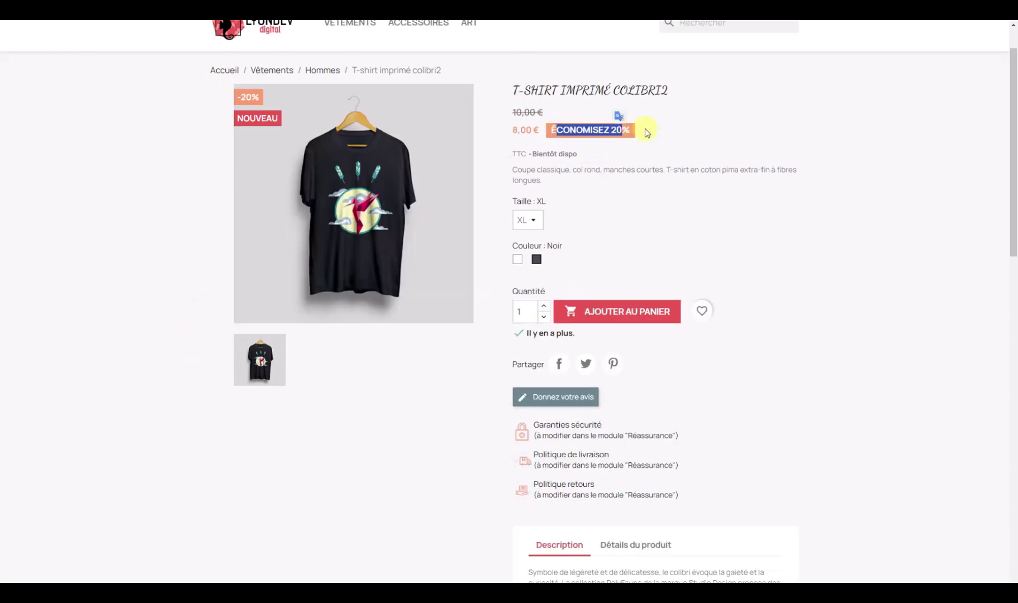
{"action": "left_click", "coordinate": [550, 120]}
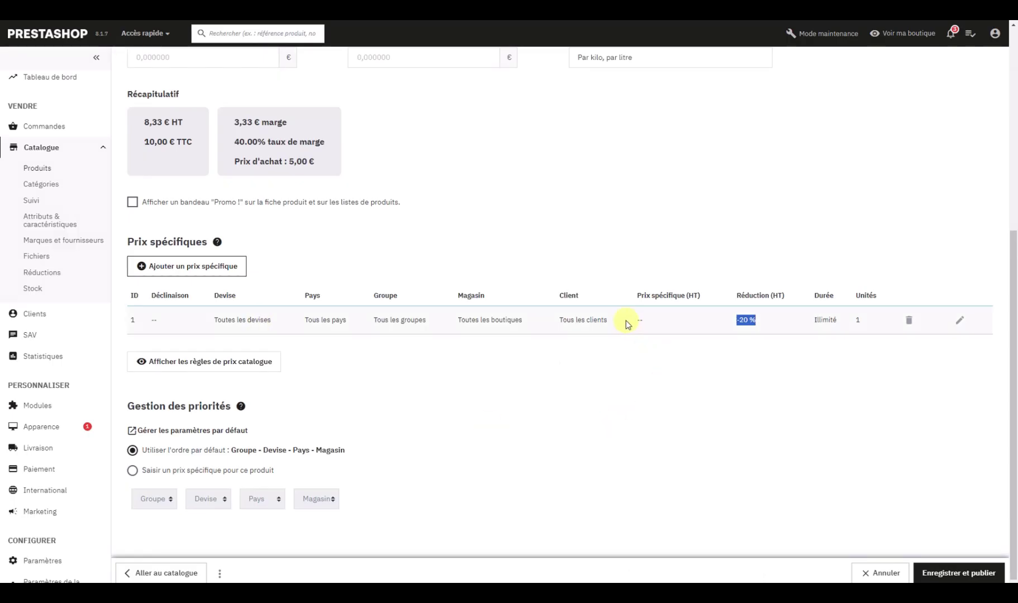
Open the existing -20 % specific price for editing and examine its currency, country, group, customer and combination conditions.
{"action": "left_click", "coordinate": [960, 323]}
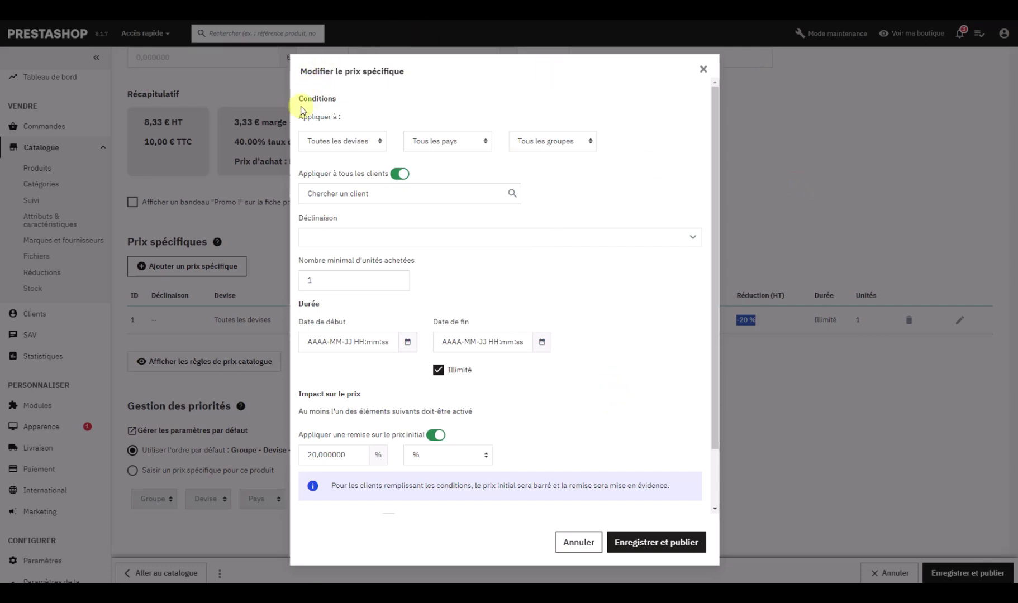
{"action": "left_click_drag", "start_coordinate": [308, 101], "coordinate": [406, 106]}
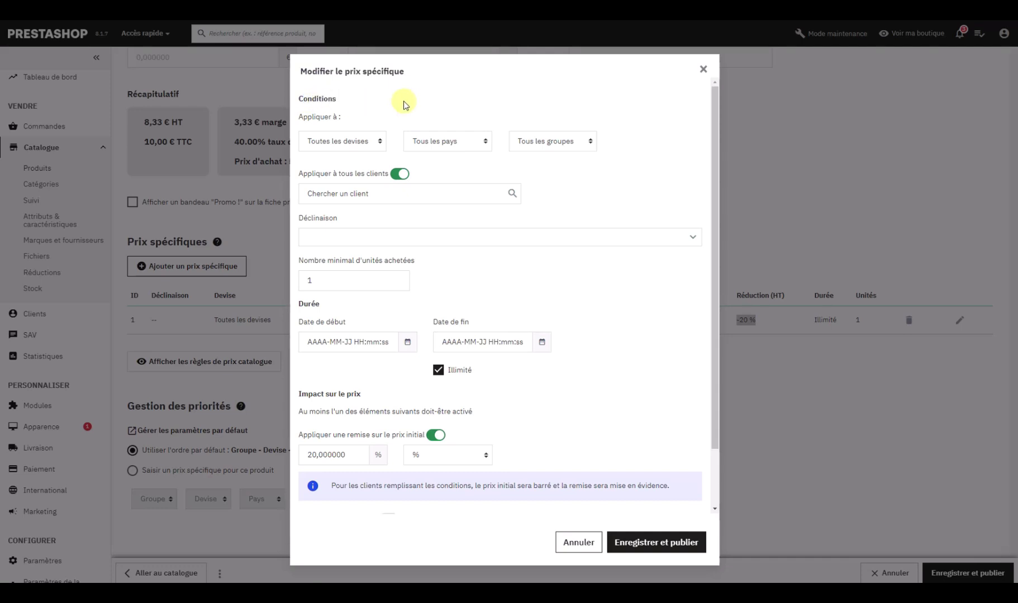
{"action": "left_click", "coordinate": [347, 142]}
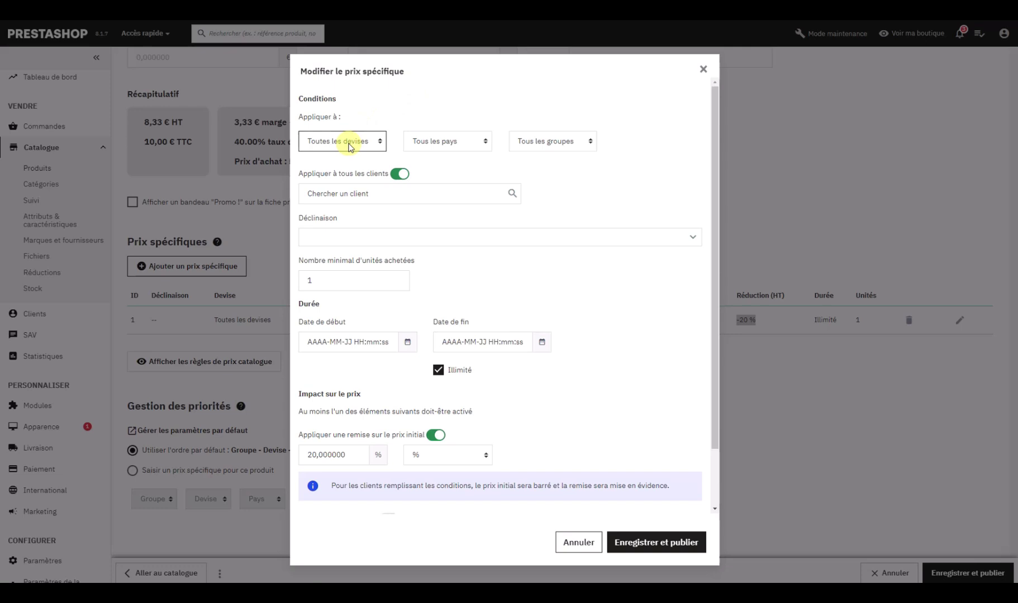
{"action": "left_click", "coordinate": [436, 143]}
{"action": "left_click", "coordinate": [550, 141]}
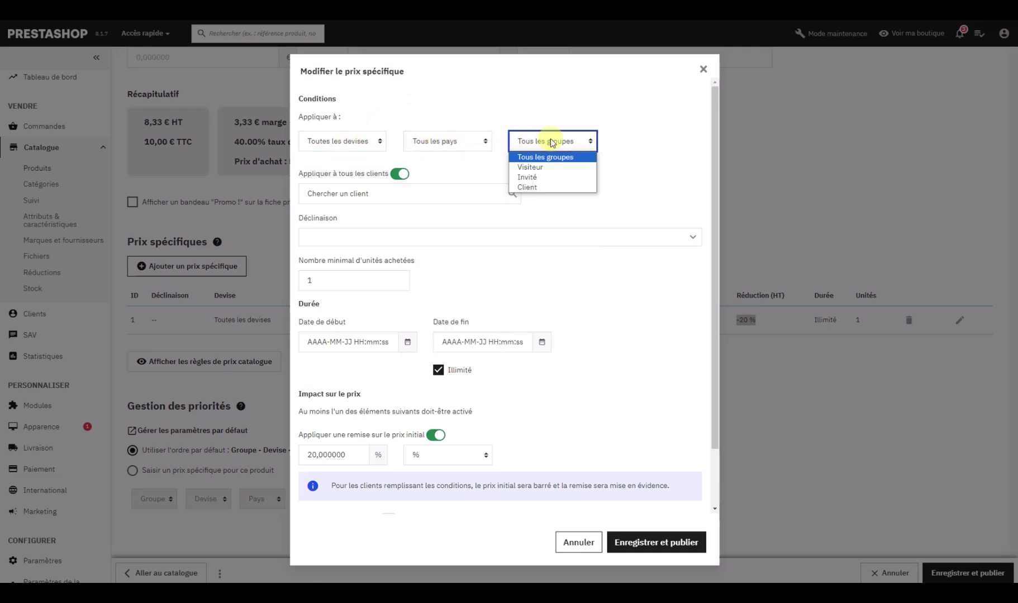
{"action": "left_click", "coordinate": [539, 143]}
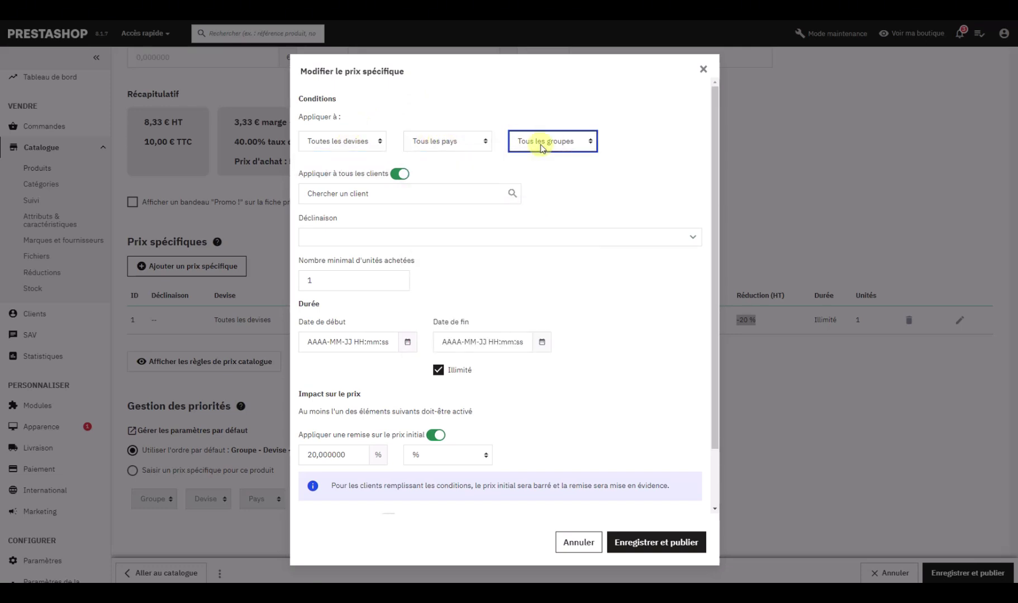
{"action": "left_click", "coordinate": [356, 196]}
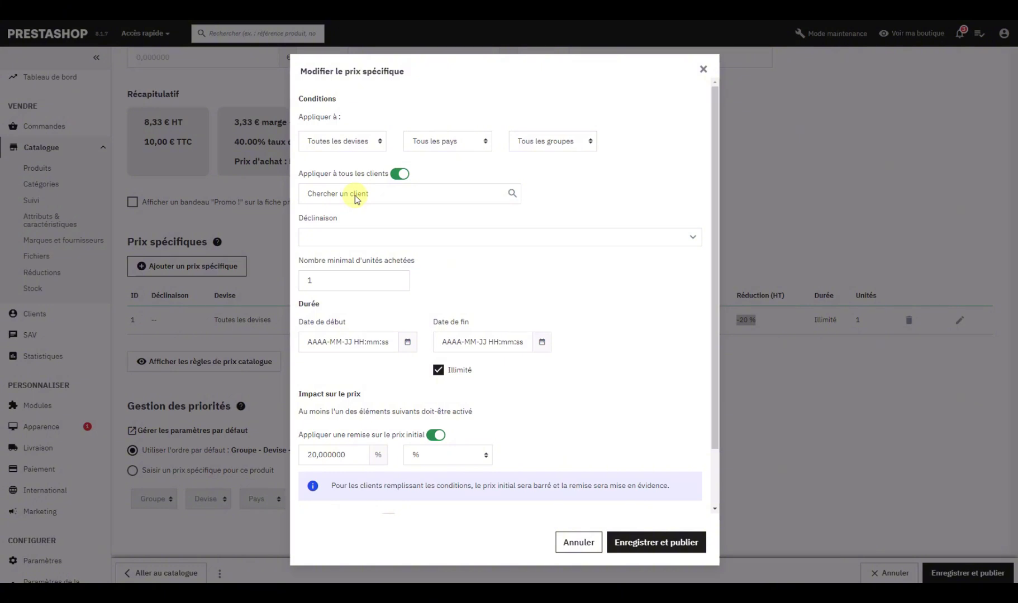
{"action": "left_click", "coordinate": [375, 234]}
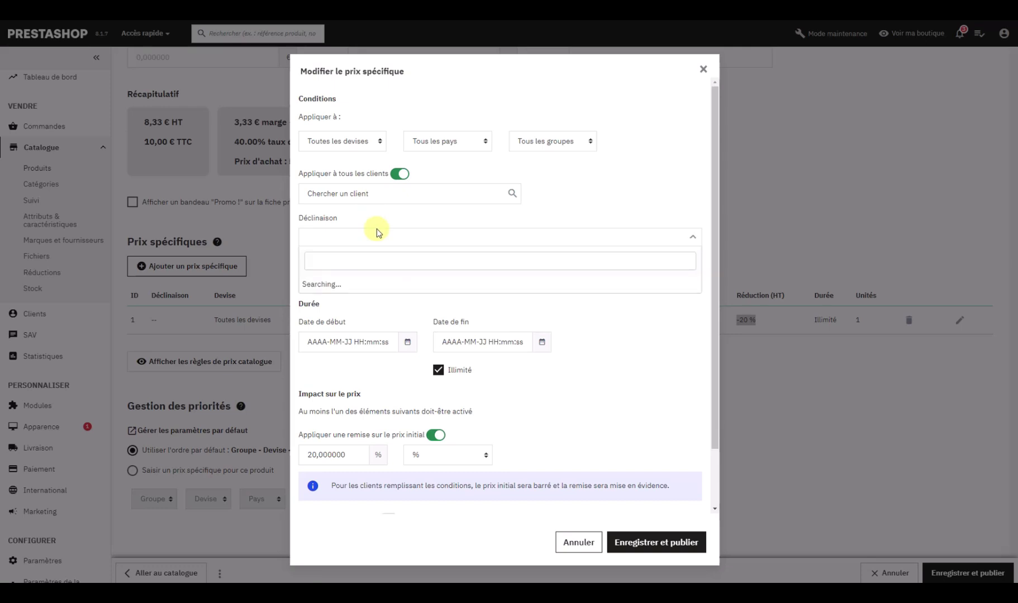
{"action": "left_click", "coordinate": [395, 227]}
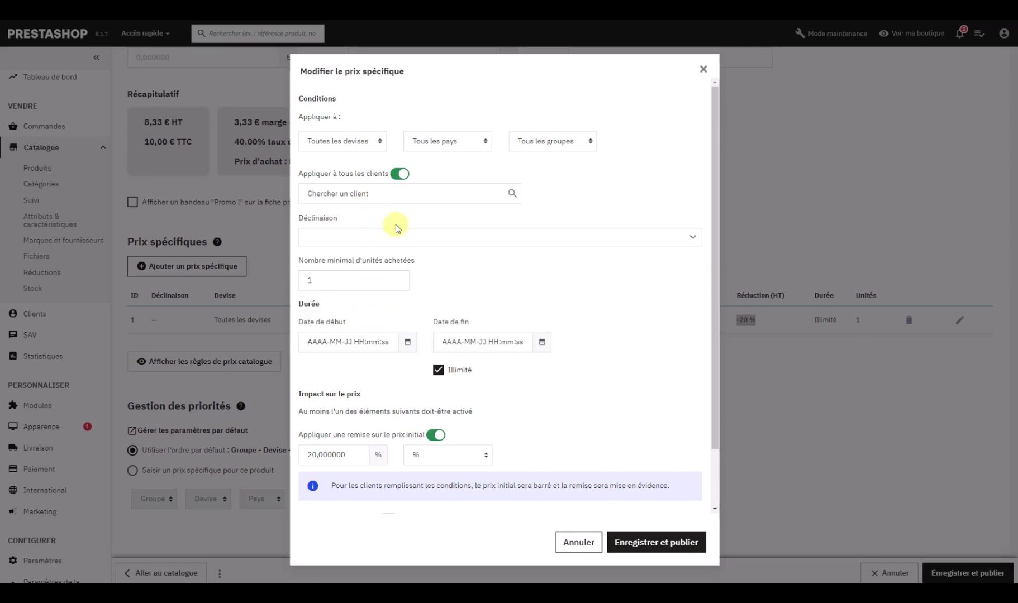
Set the specific price's minimum number of purchased units to 5.
{"action": "left_click", "coordinate": [334, 276]}
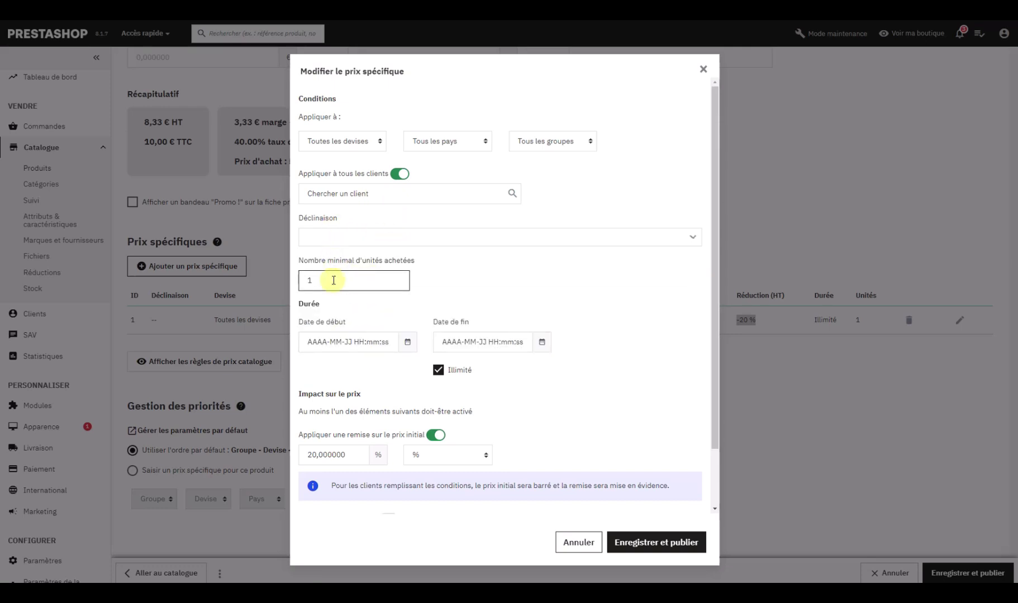
{"action": "left_click_drag", "start_coordinate": [304, 261], "coordinate": [427, 270]}
{"action": "left_click", "coordinate": [448, 272]}
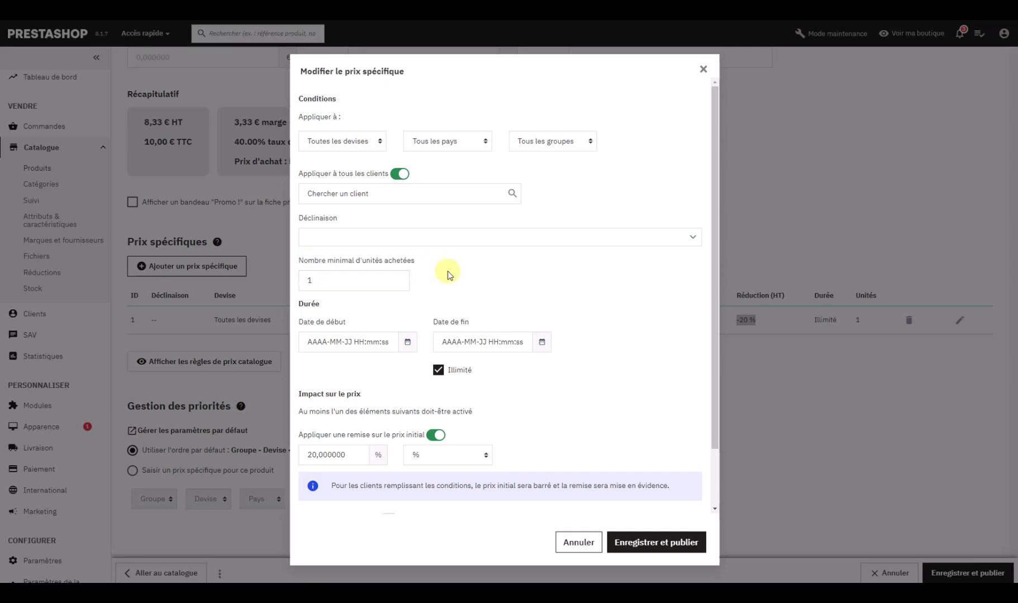
{"action": "double_click", "coordinate": [359, 282]}
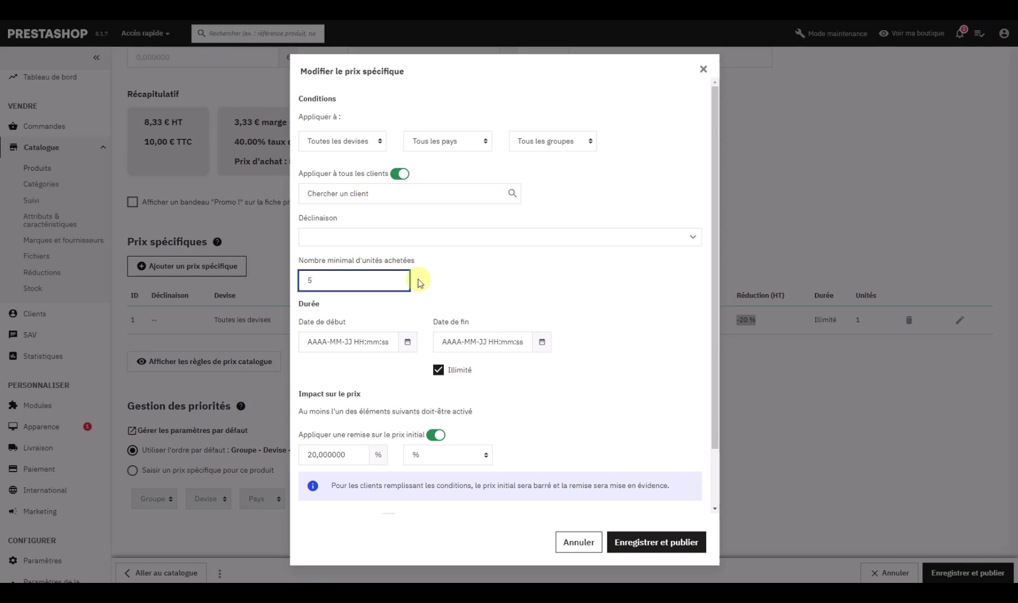
{"action": "left_click", "coordinate": [441, 280]}
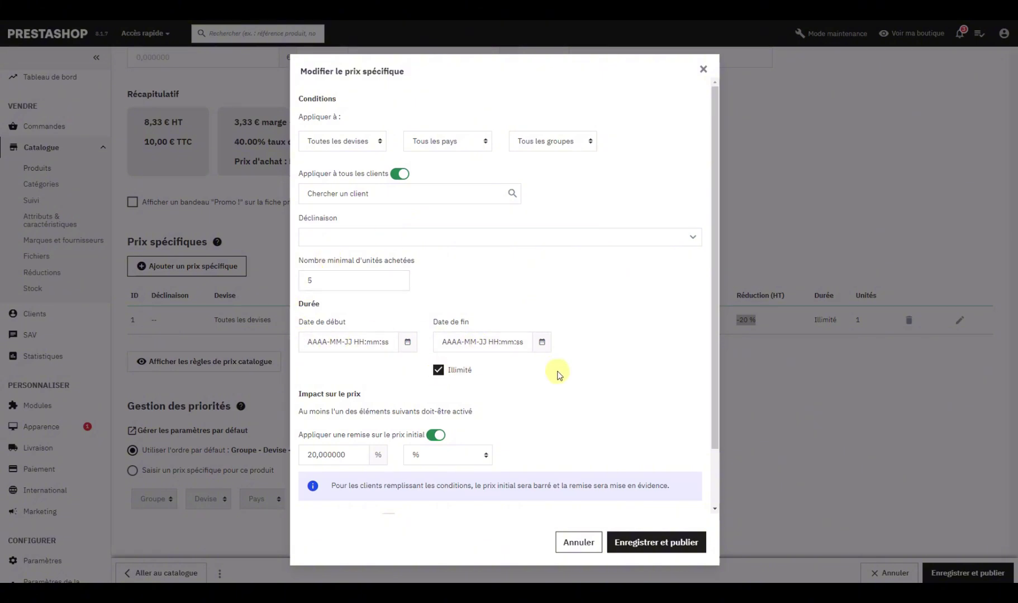
Try the discount on the initial price as a € amount, including tax (TTC).
{"action": "scroll", "coordinate": [626, 358], "scroll_direction": "down", "scroll_amount": 1}
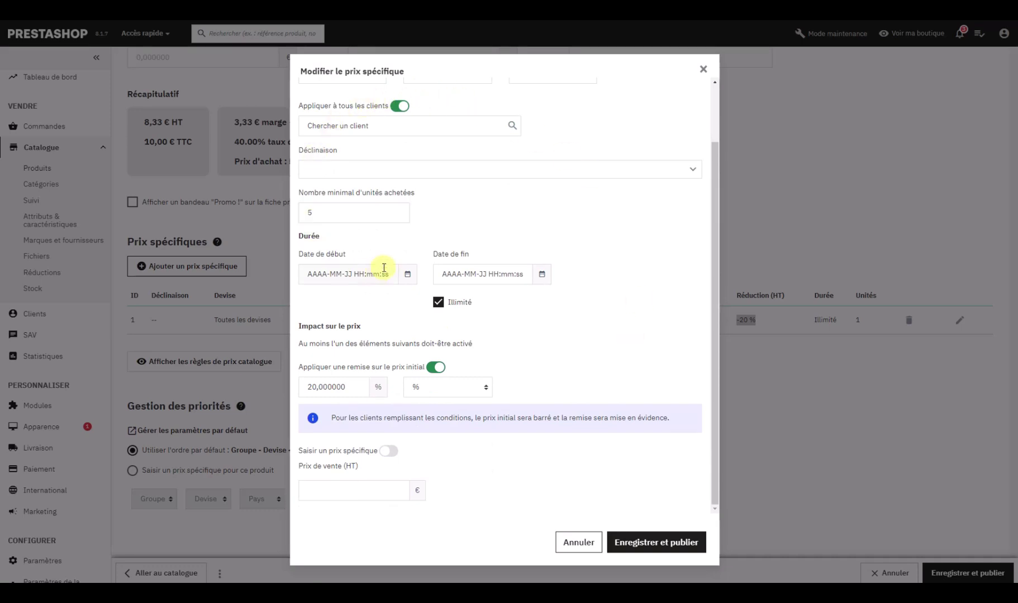
{"action": "left_click", "coordinate": [337, 389]}
{"action": "left_click", "coordinate": [440, 387]}
{"action": "left_click", "coordinate": [427, 402]}
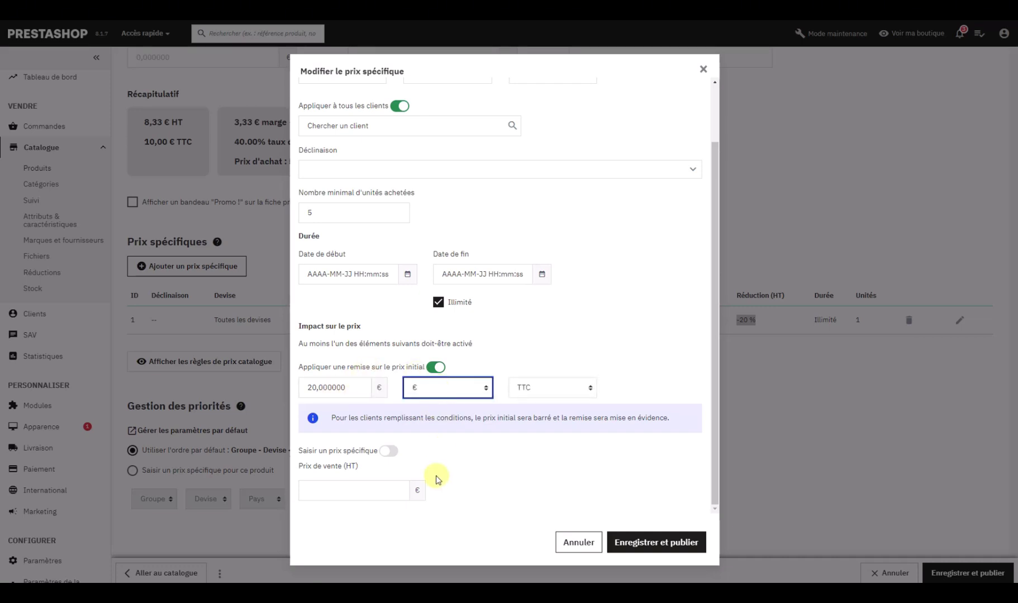
{"action": "left_click", "coordinate": [546, 391]}
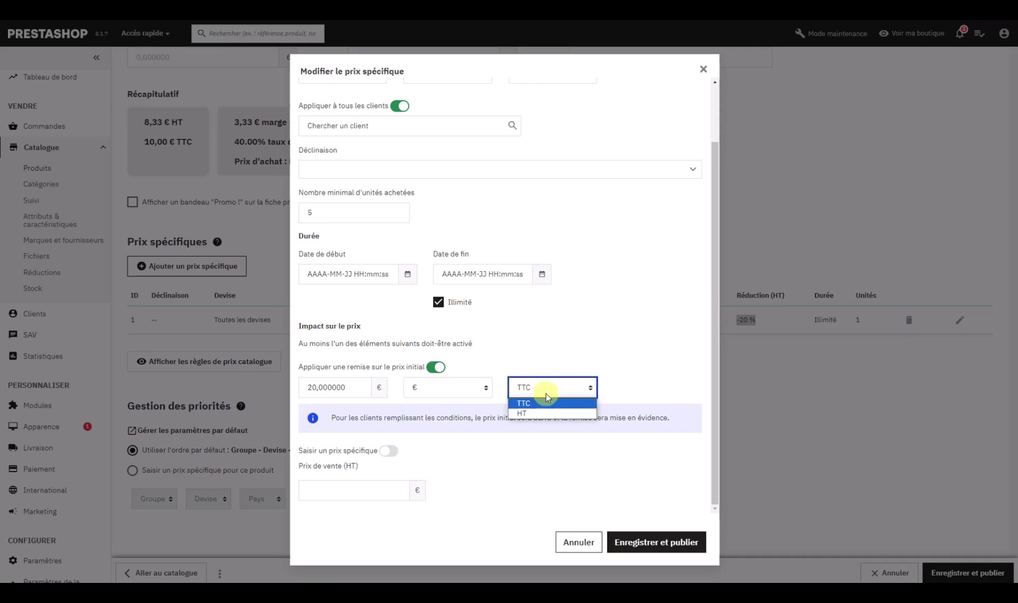
{"action": "left_click", "coordinate": [546, 395]}
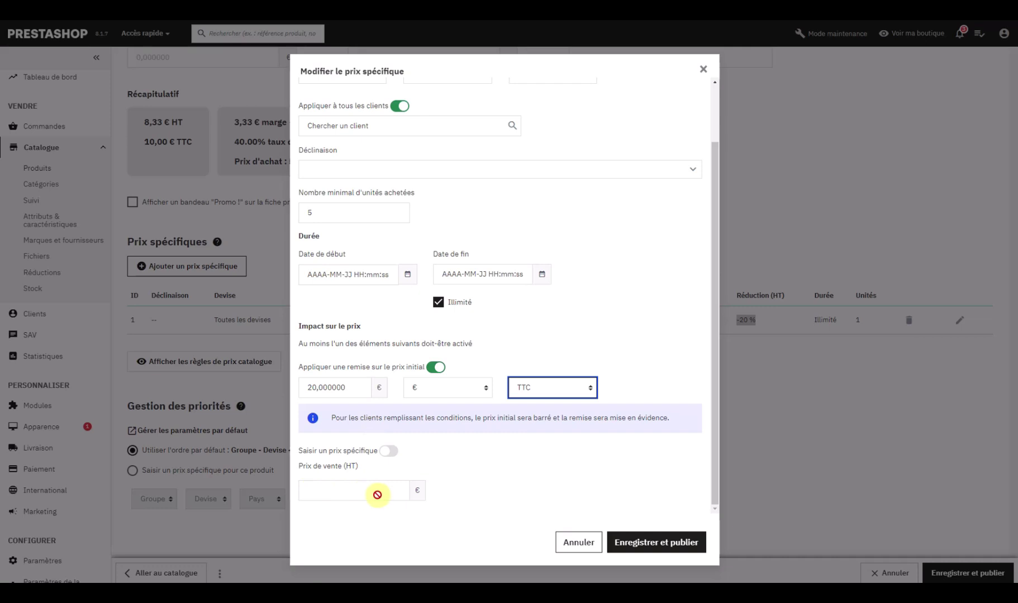
Try replacing the discount on the initial price with a specific tax-excluded selling price.
{"action": "left_click", "coordinate": [435, 367]}
{"action": "left_click", "coordinate": [388, 451]}
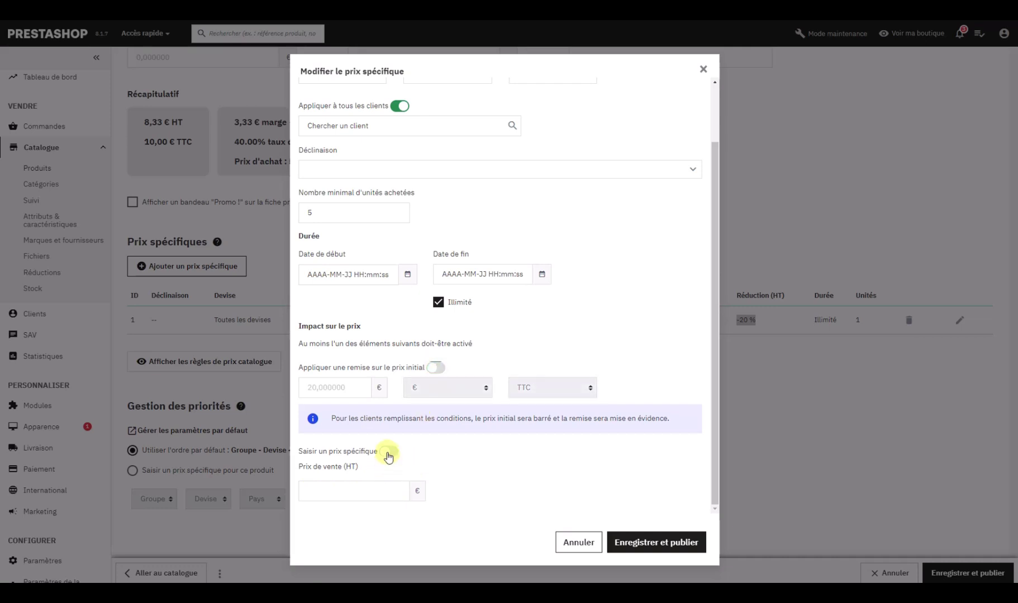
{"action": "left_click", "coordinate": [373, 497]}
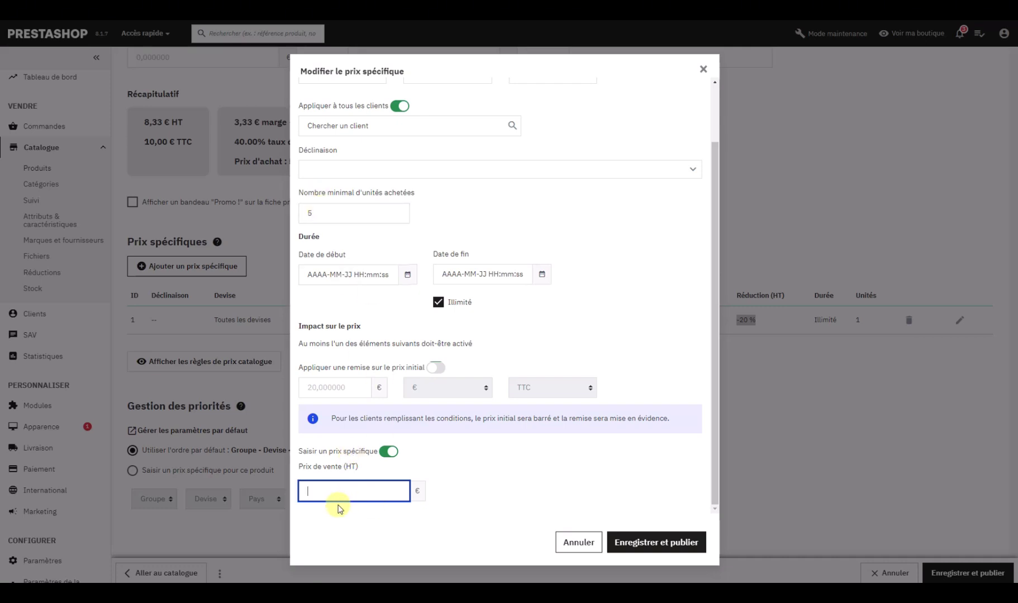
{"action": "left_click", "coordinate": [388, 451]}
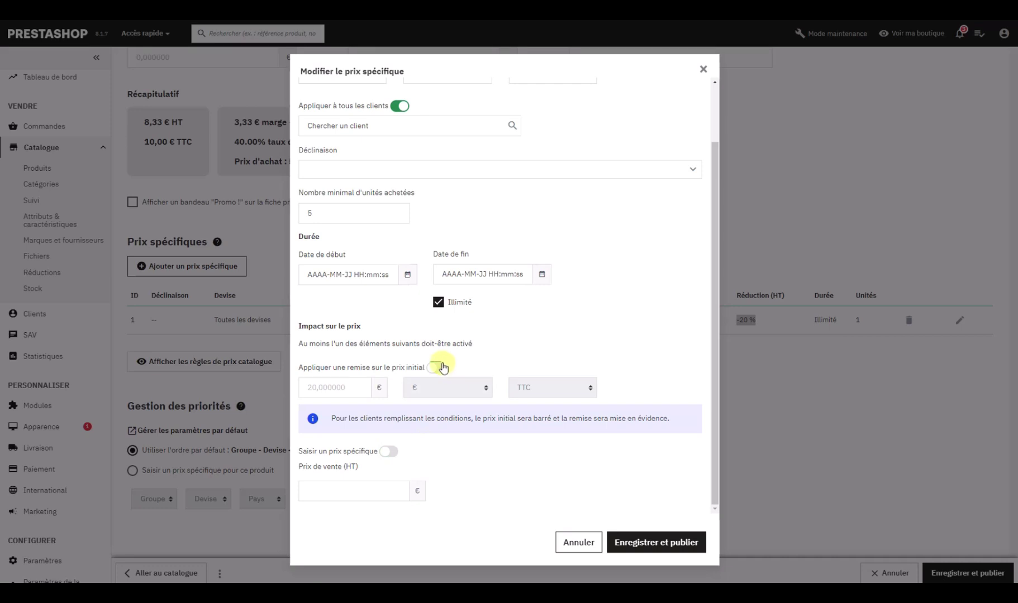
Apply the 20 discount on the initial price as a percentage, save the specific price and close its dialog.
{"action": "left_click", "coordinate": [439, 368]}
{"action": "left_click", "coordinate": [452, 387]}
{"action": "left_click", "coordinate": [457, 413]}
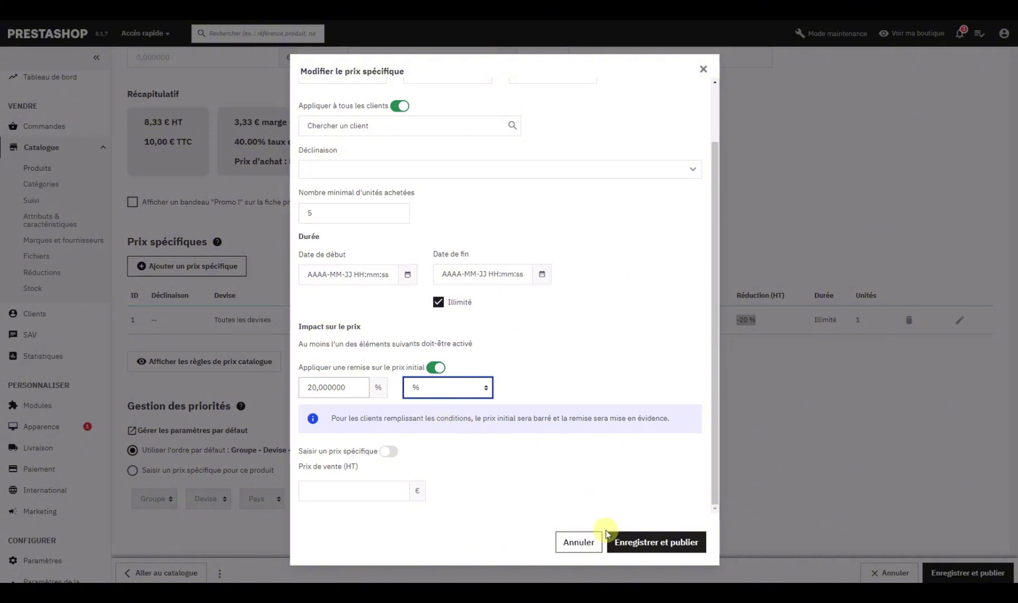
{"action": "left_click", "coordinate": [648, 544]}
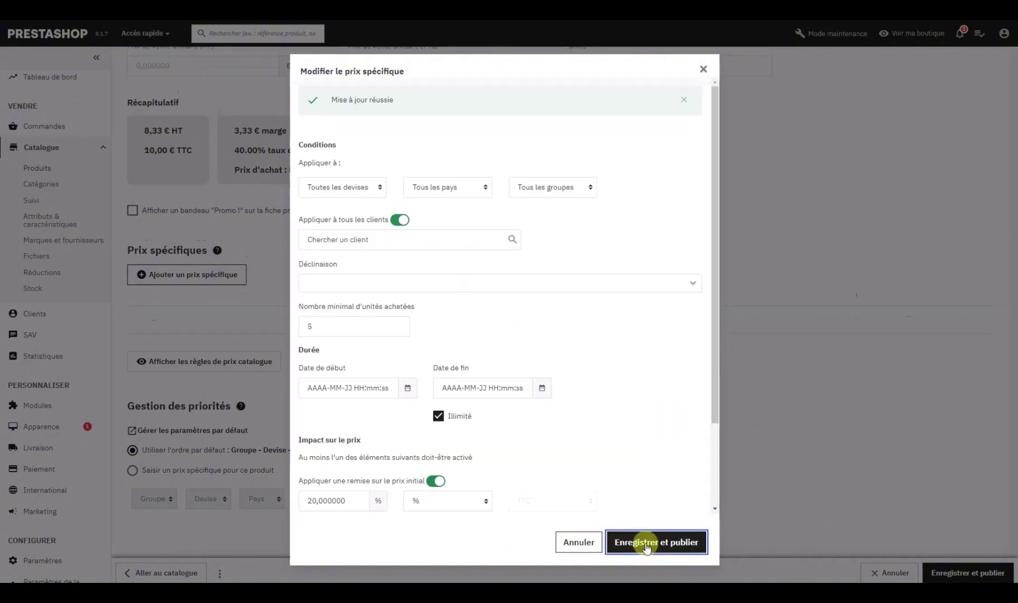
{"action": "left_click", "coordinate": [703, 70]}
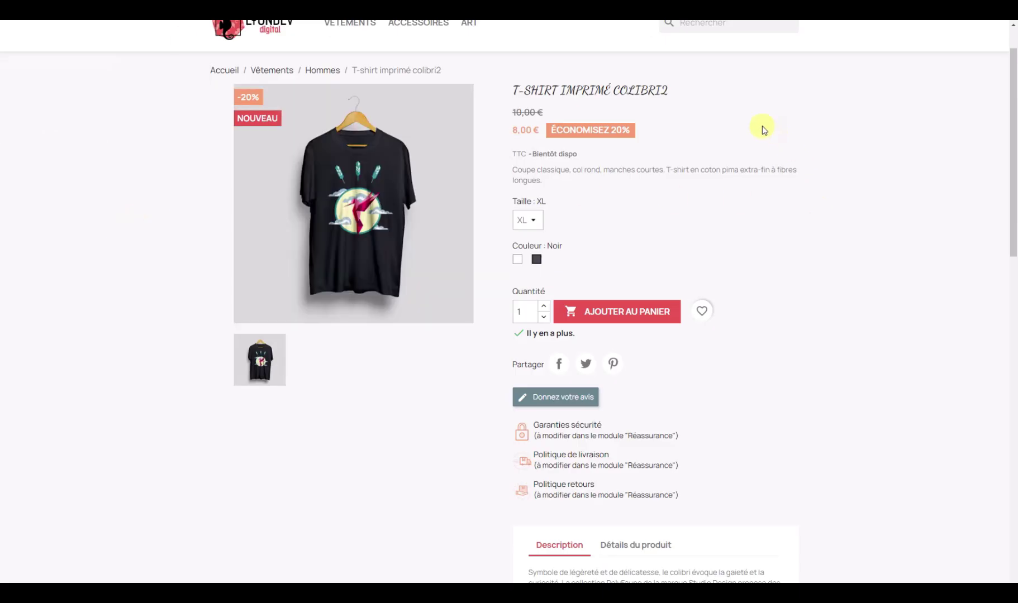
Reload the T-shirt's storefront page and check the quantity discount table's threshold, unit discount and savings.
{"action": "key", "text": "F5"}
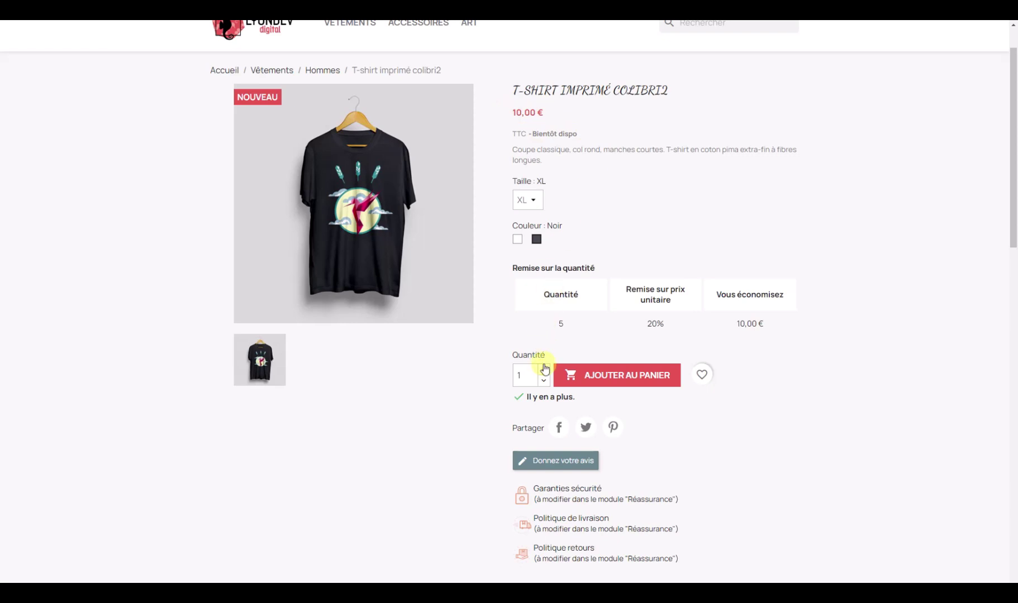
{"action": "left_click_drag", "start_coordinate": [518, 267], "coordinate": [806, 295]}
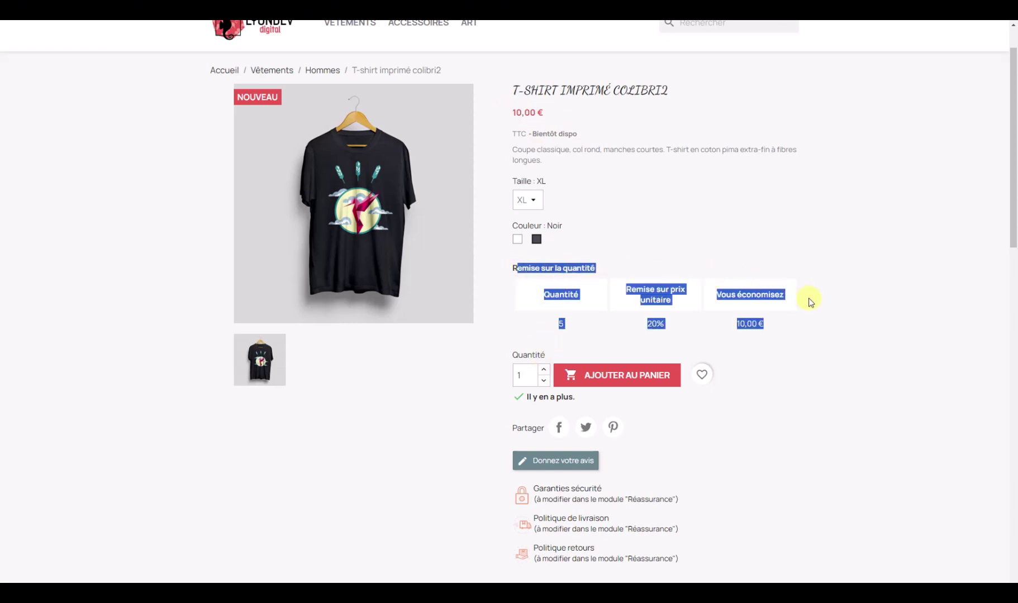
{"action": "left_click", "coordinate": [821, 309]}
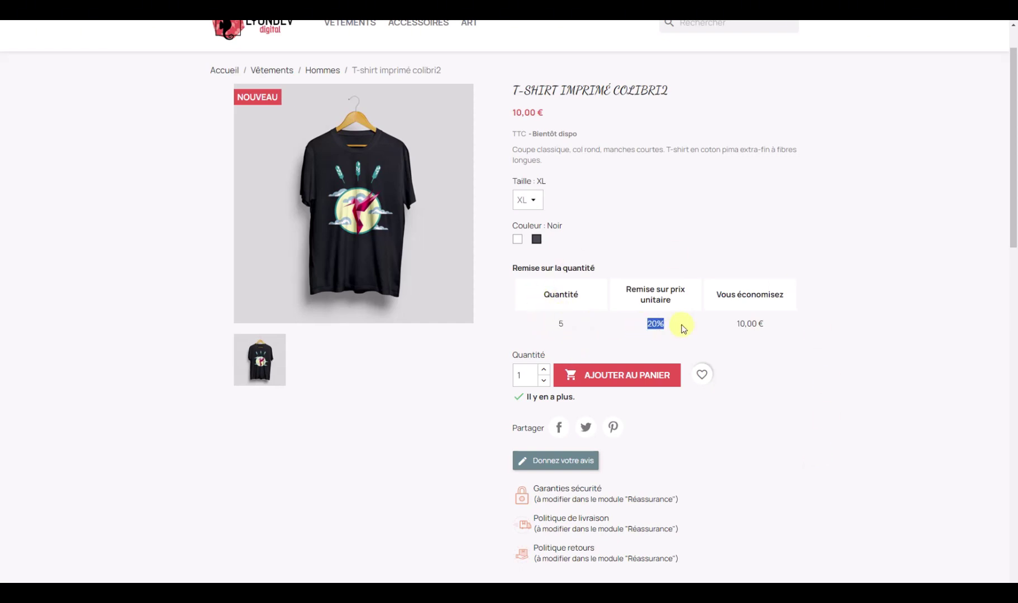
{"action": "left_click_drag", "start_coordinate": [733, 326], "coordinate": [794, 319]}
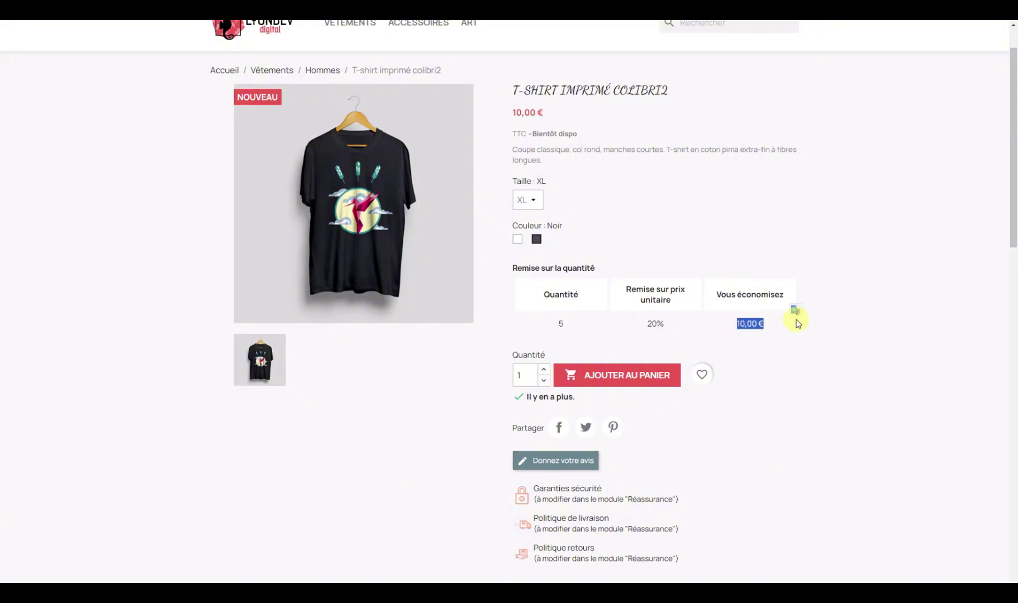
Check the T-shirt's storefront price and savings label for a quantity of 5 and return to the back-office specific prices.
{"action": "left_click", "coordinate": [795, 319]}
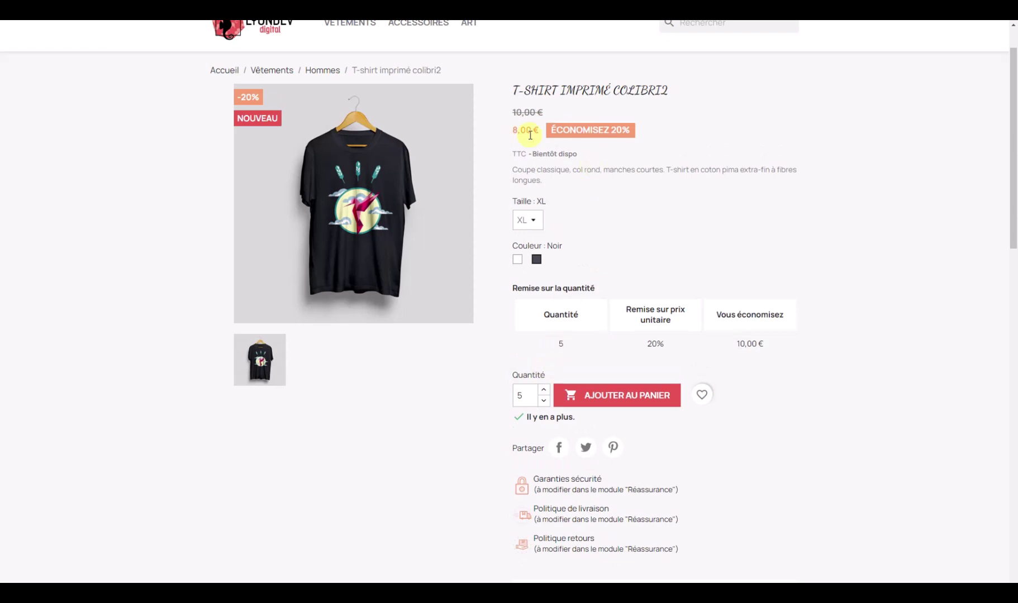
{"action": "left_click_drag", "start_coordinate": [525, 131], "coordinate": [662, 136]}
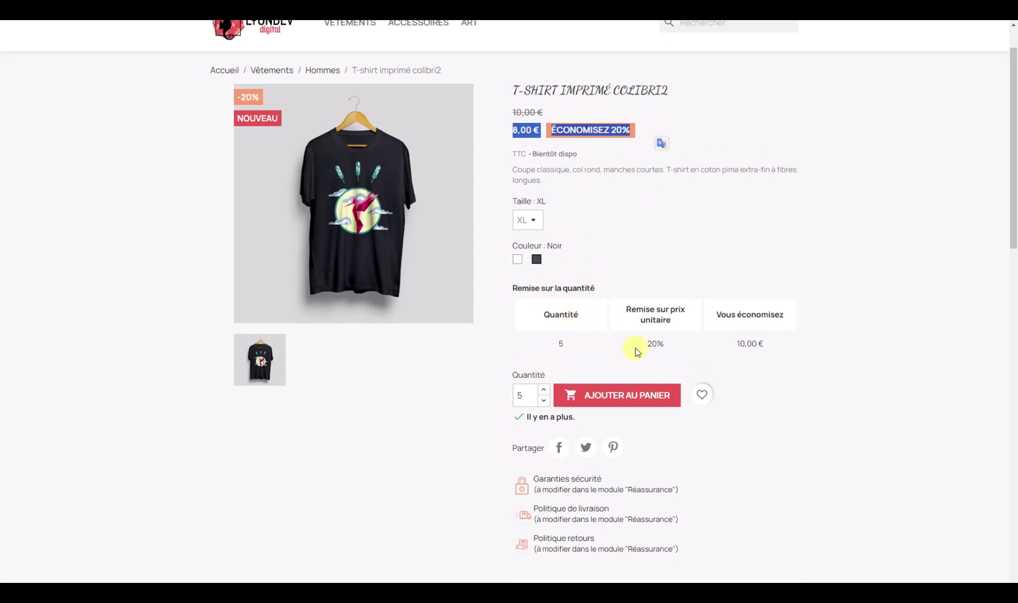
{"action": "left_click", "coordinate": [93, 7]}
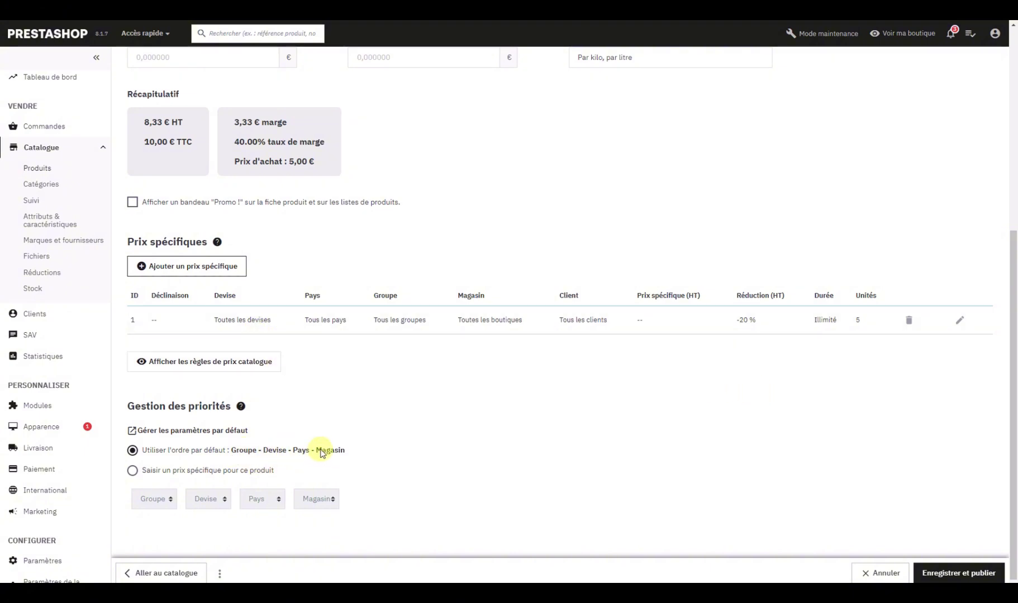
Enable a product-specific priority order for specific prices, with Devise as the first priority and Magasin as the second.
{"action": "left_click", "coordinate": [133, 471]}
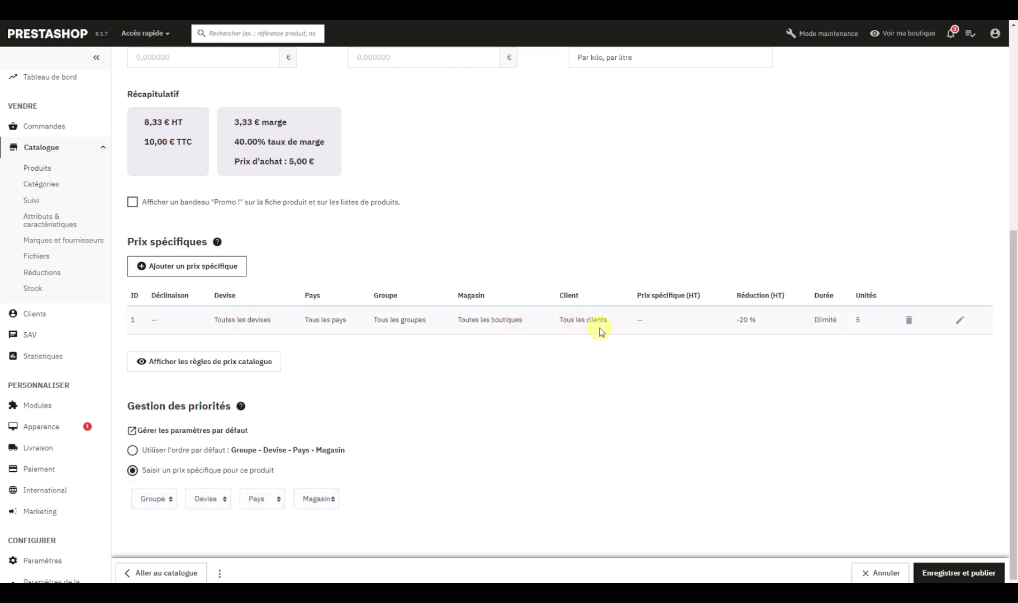
{"action": "left_click", "coordinate": [167, 499]}
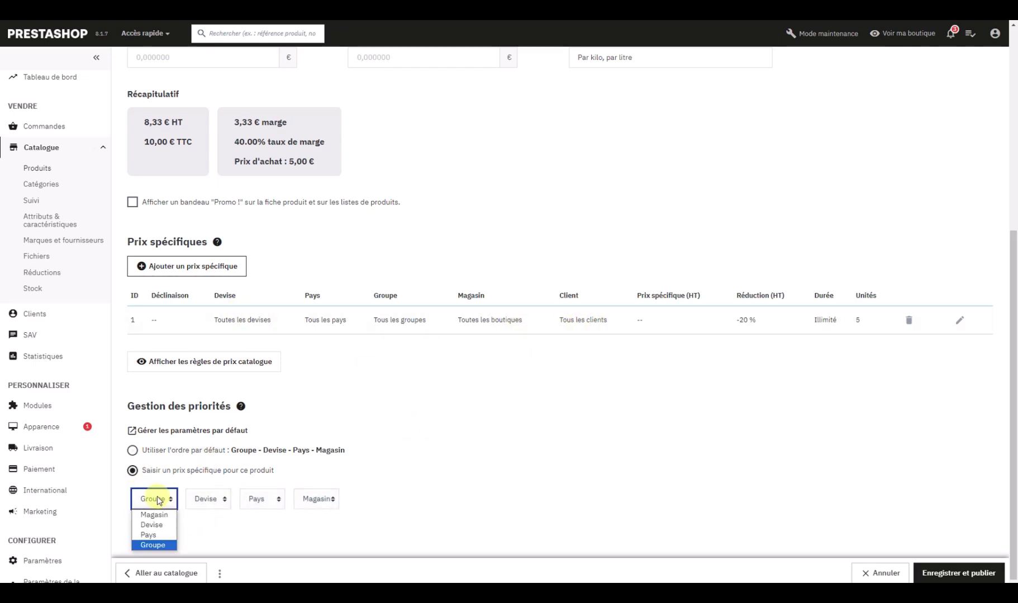
{"action": "left_click", "coordinate": [162, 514]}
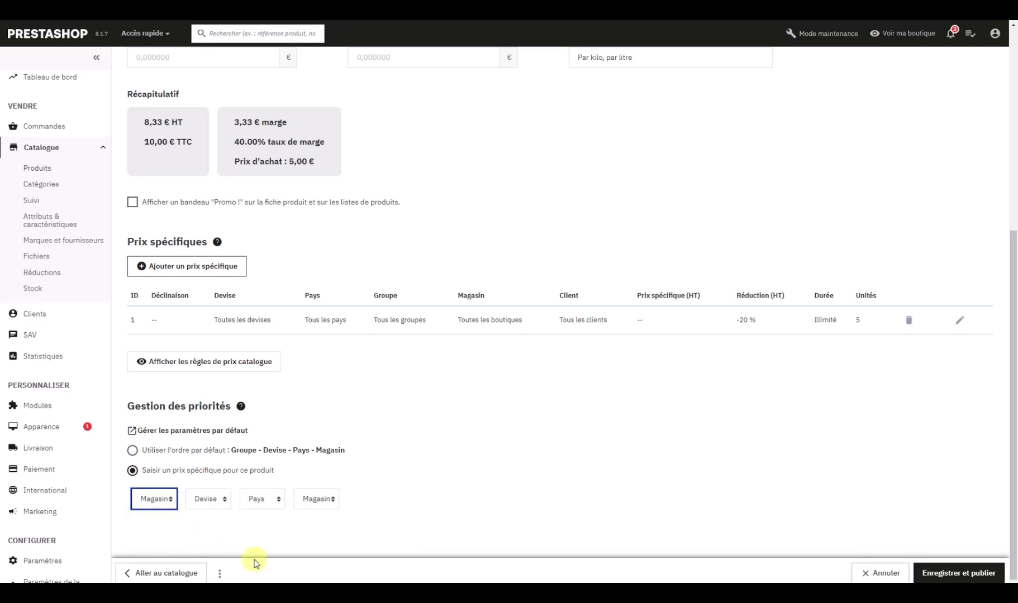
{"action": "left_click", "coordinate": [157, 505]}
{"action": "left_click", "coordinate": [158, 526]}
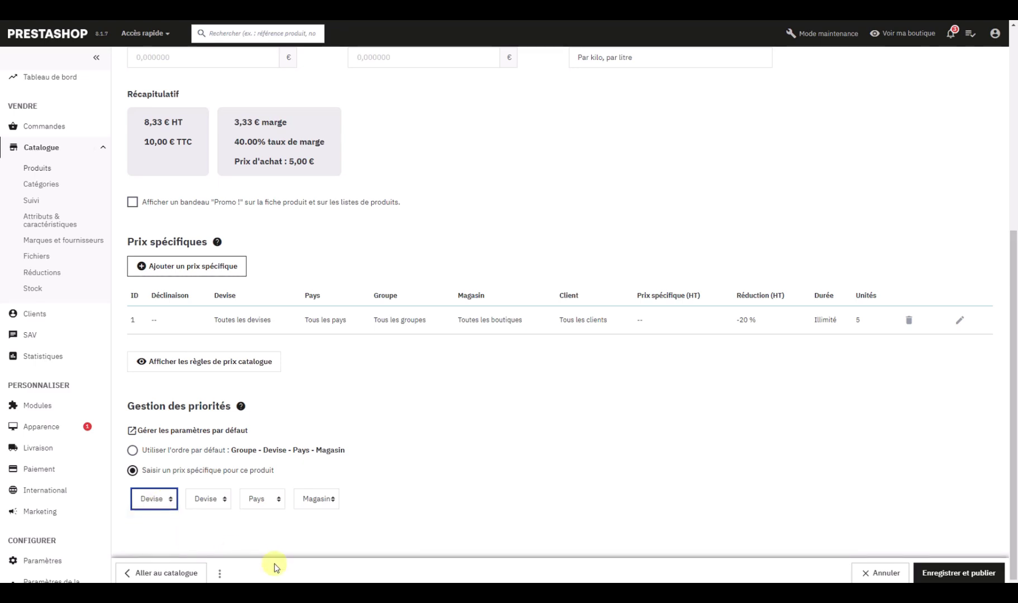
{"action": "left_click", "coordinate": [212, 503]}
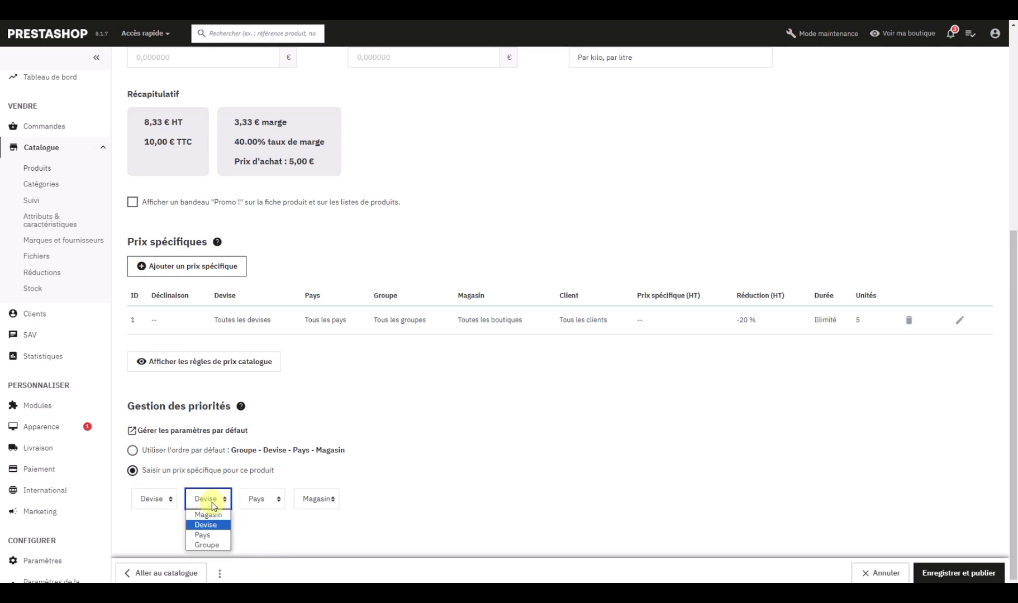
{"action": "left_click", "coordinate": [207, 514]}
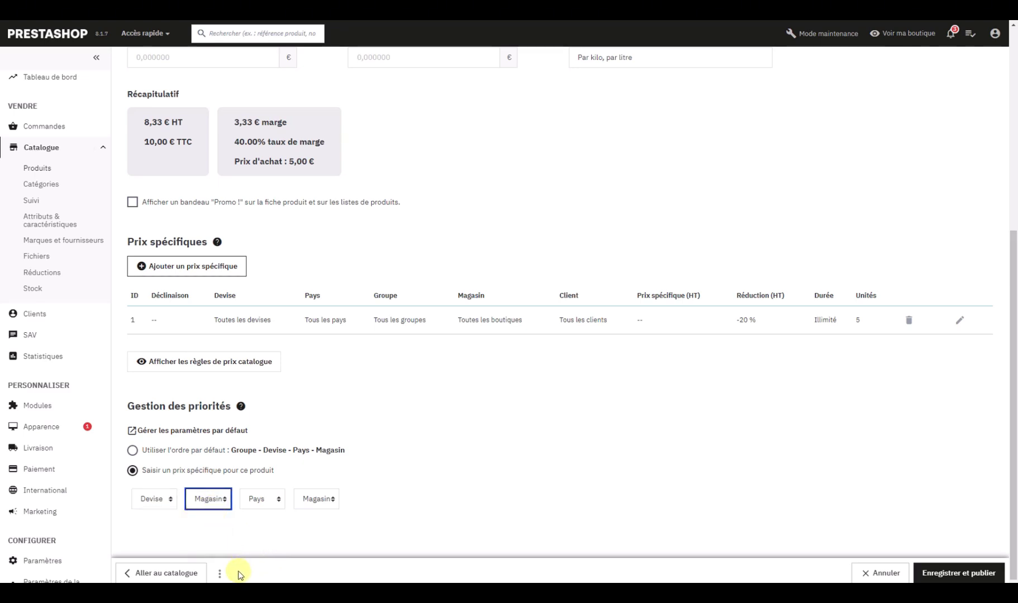
Set the third priority of the product's specific price order to Groupe.
{"action": "left_click", "coordinate": [262, 500]}
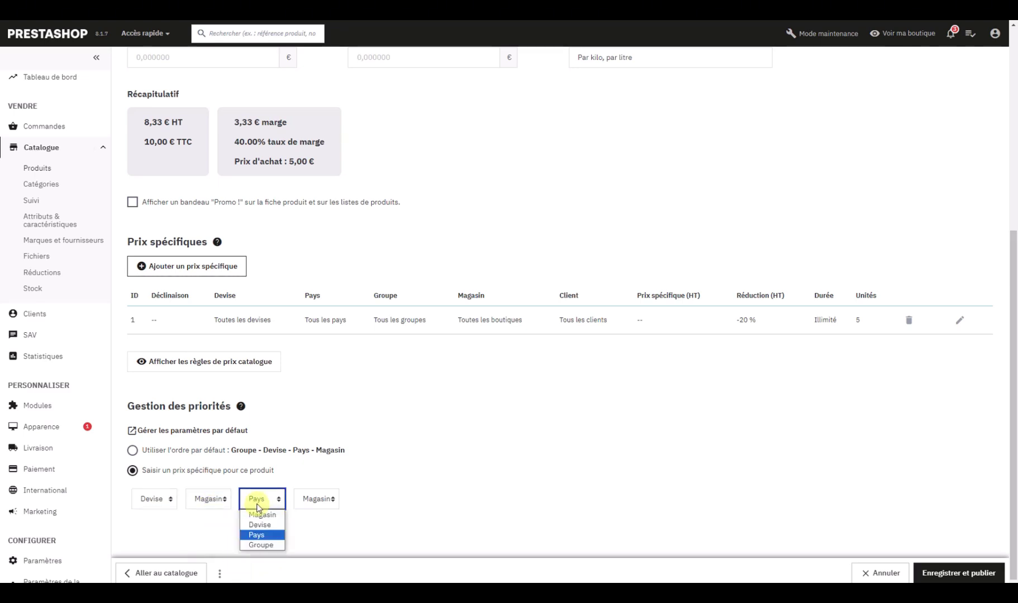
{"action": "left_click", "coordinate": [256, 546]}
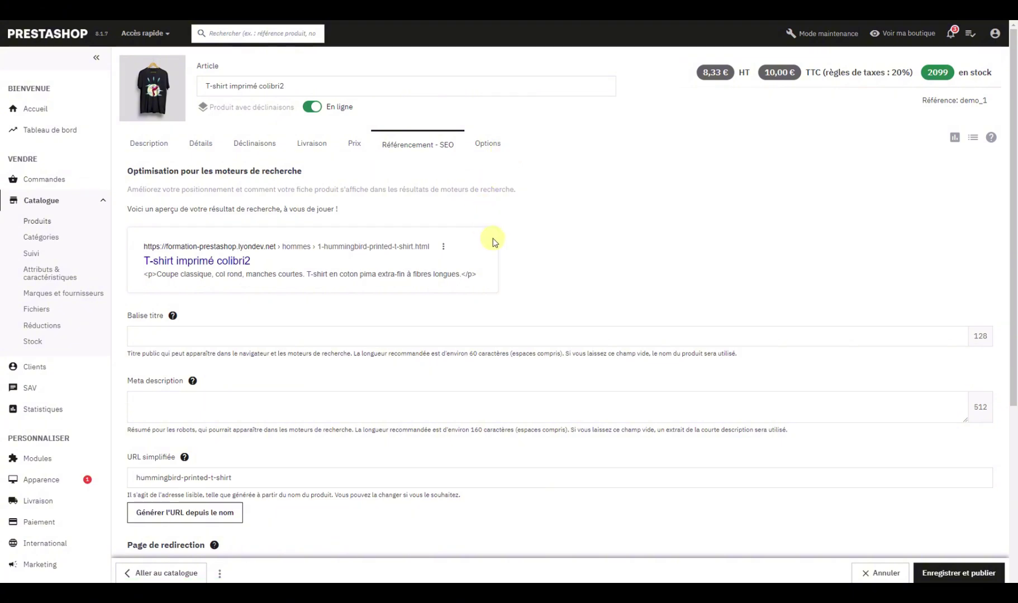
Give the T-shirt the SEO title tag "Mon super produit" in place of the default product name.
{"action": "triple_click", "coordinate": [213, 80]}
{"action": "left_click_drag", "start_coordinate": [301, 85], "coordinate": [201, 85]}
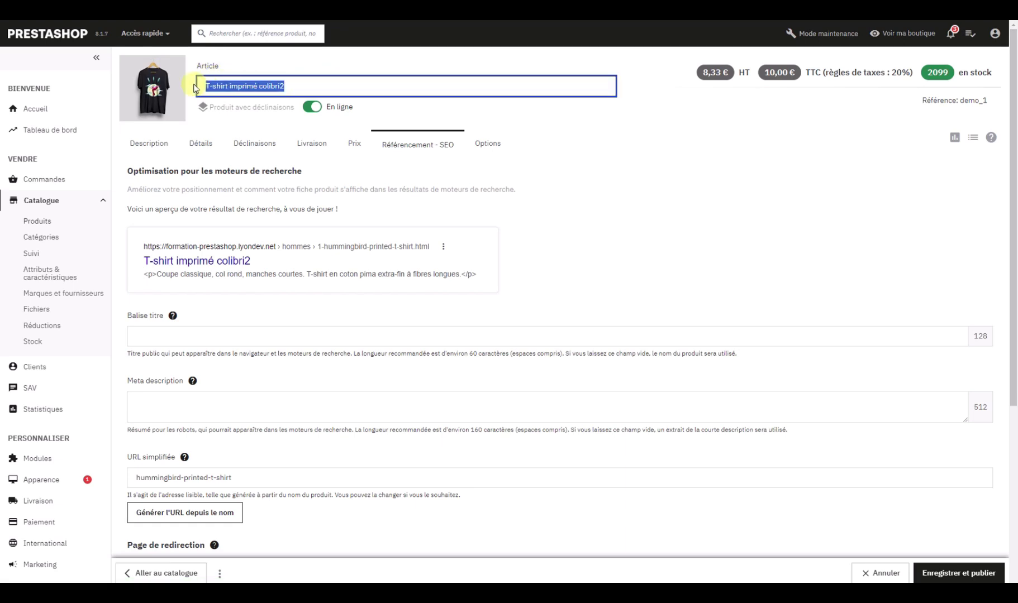
{"action": "left_click_drag", "start_coordinate": [313, 87], "coordinate": [191, 88]}
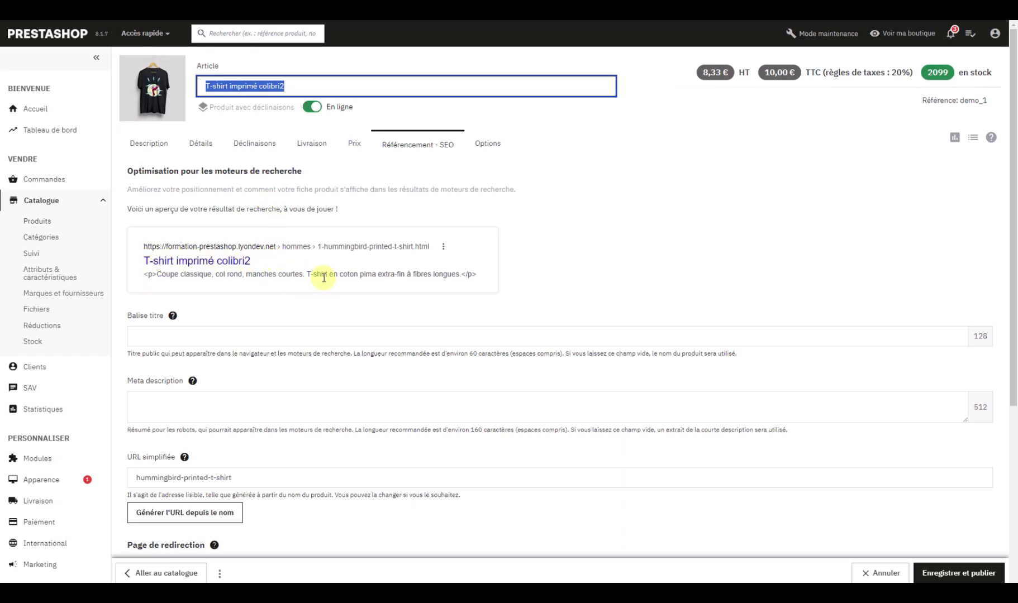
{"action": "left_click", "coordinate": [308, 86]}
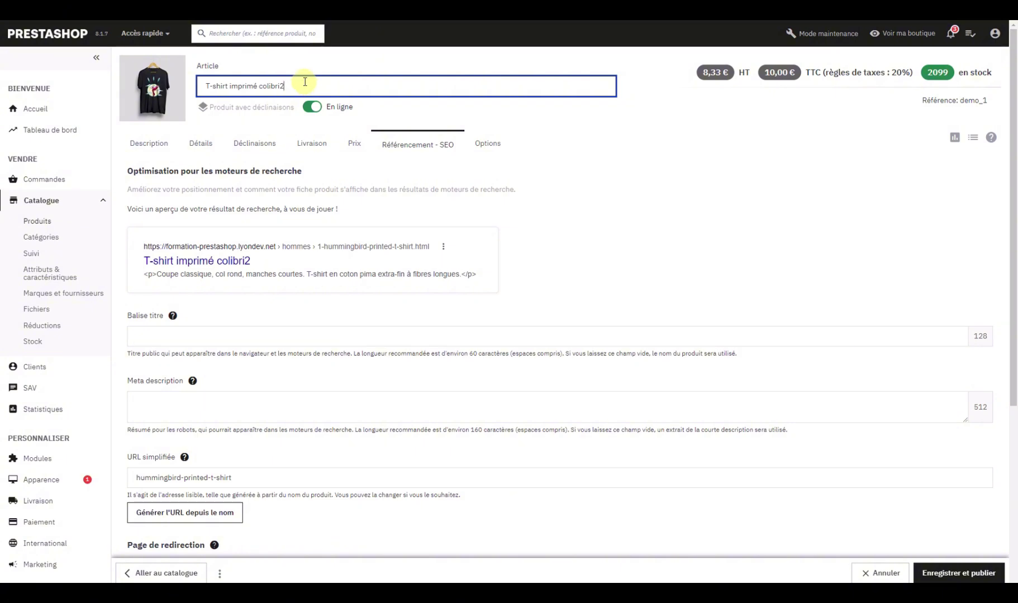
{"action": "left_click_drag", "start_coordinate": [311, 83], "coordinate": [200, 85]}
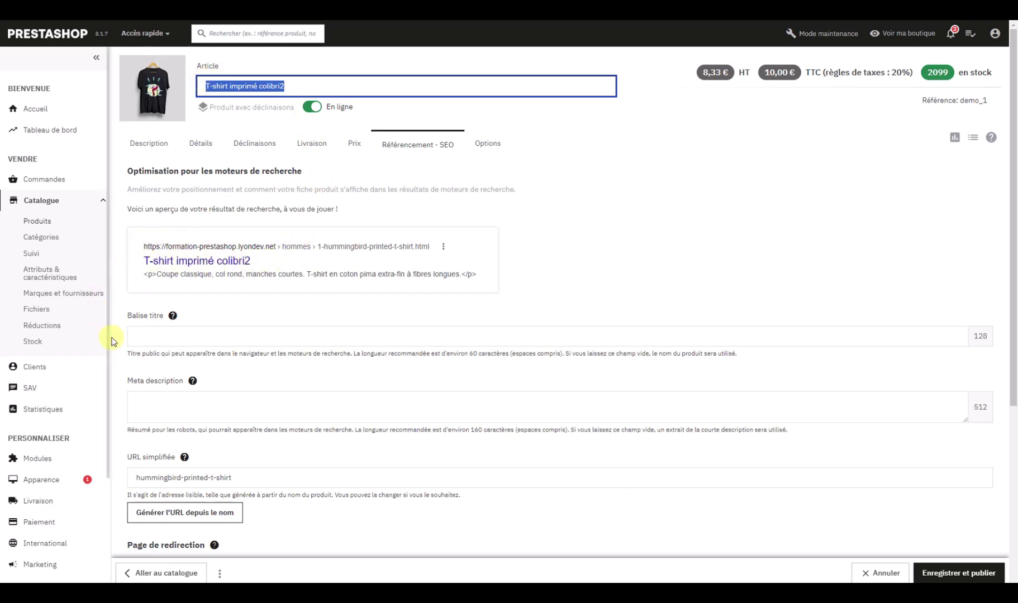
{"action": "left_click", "coordinate": [159, 335]}
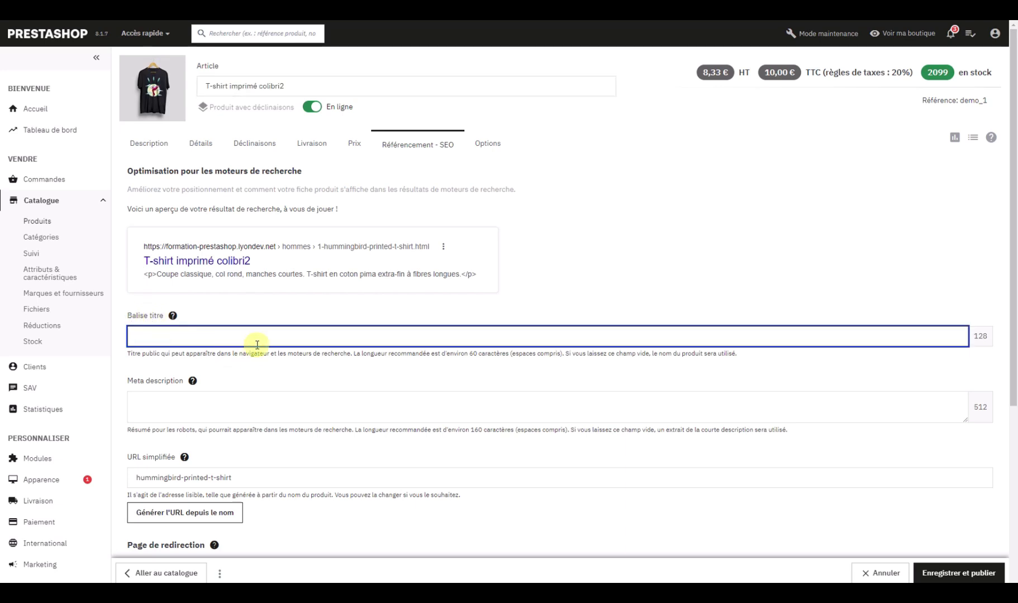
{"action": "type", "text": "Mon "}
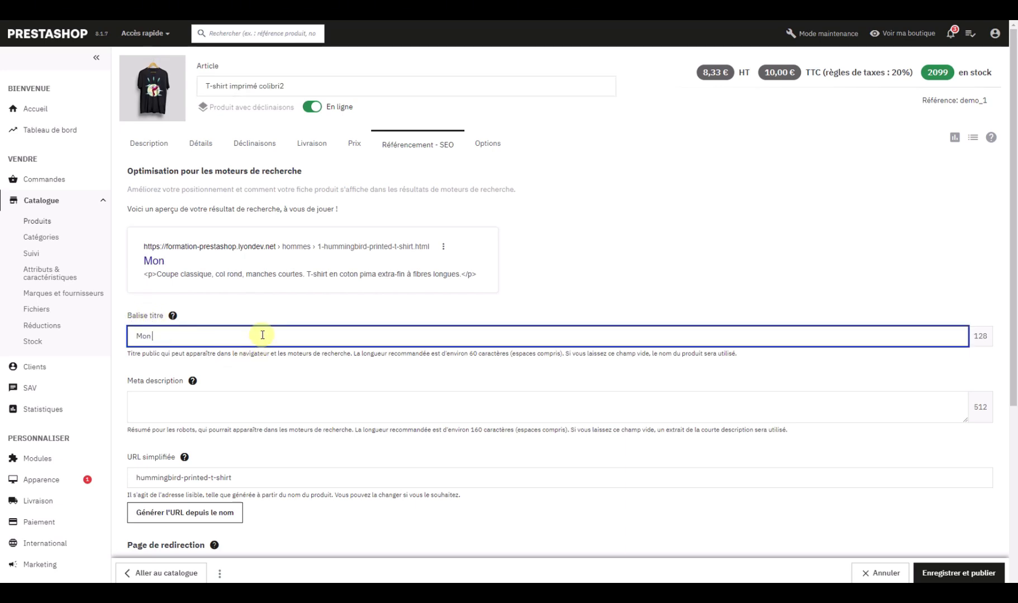
{"action": "type", "text": "super produit"}
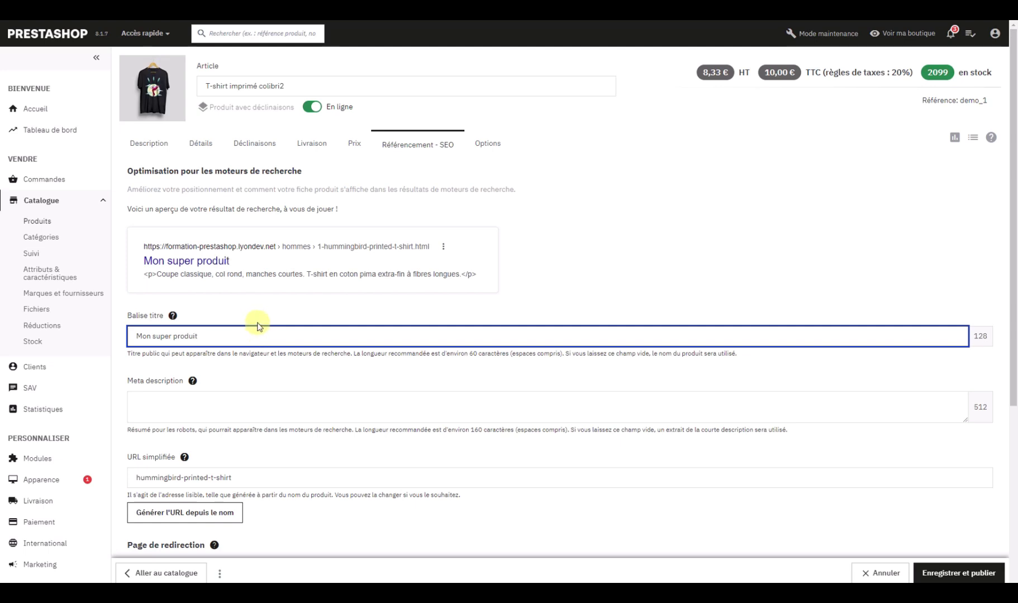
{"action": "left_click_drag", "start_coordinate": [219, 337], "coordinate": [124, 336]}
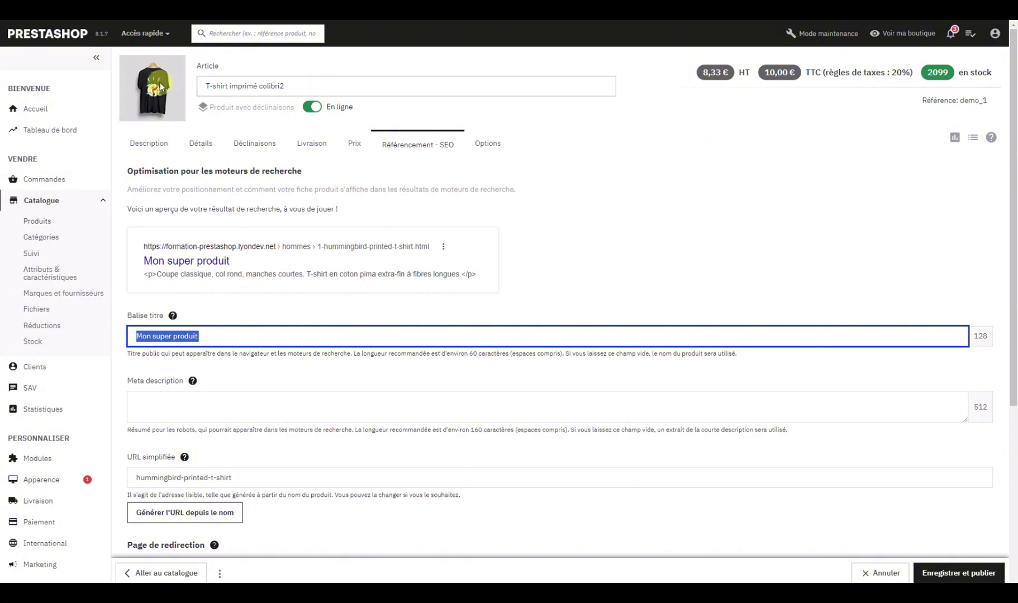
Enter "Ma description SEO" as the T-shirt's meta description.
{"action": "left_click", "coordinate": [202, 396]}
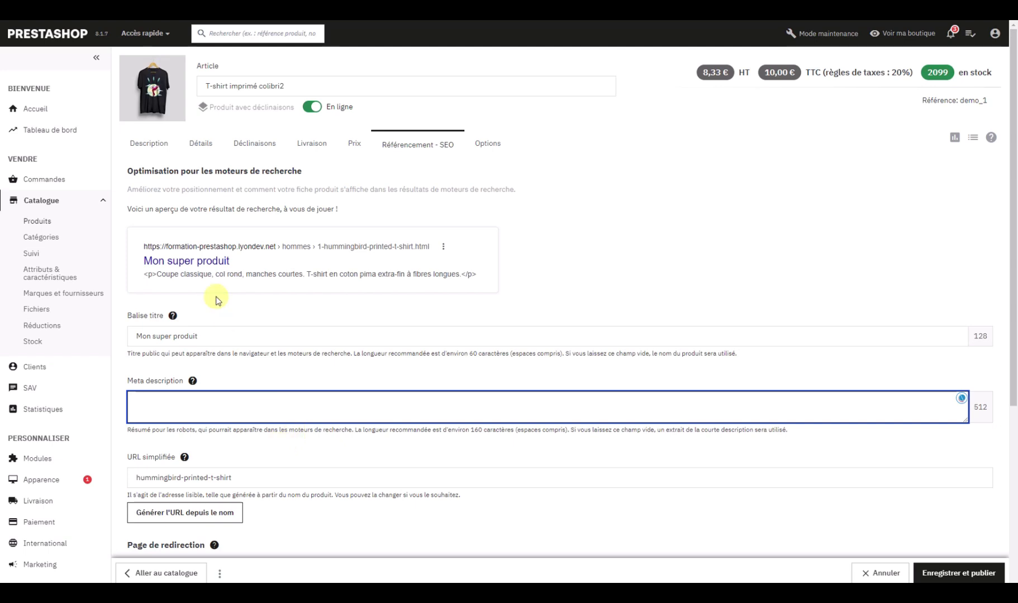
{"action": "left_click_drag", "start_coordinate": [156, 273], "coordinate": [456, 273]}
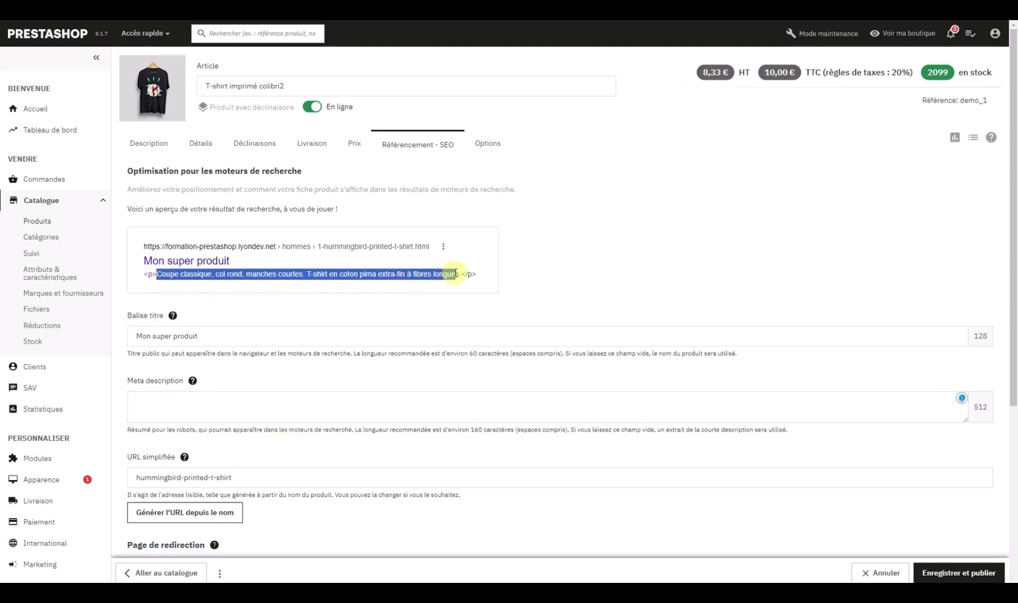
{"action": "left_click", "coordinate": [219, 371]}
{"action": "left_click", "coordinate": [175, 400]}
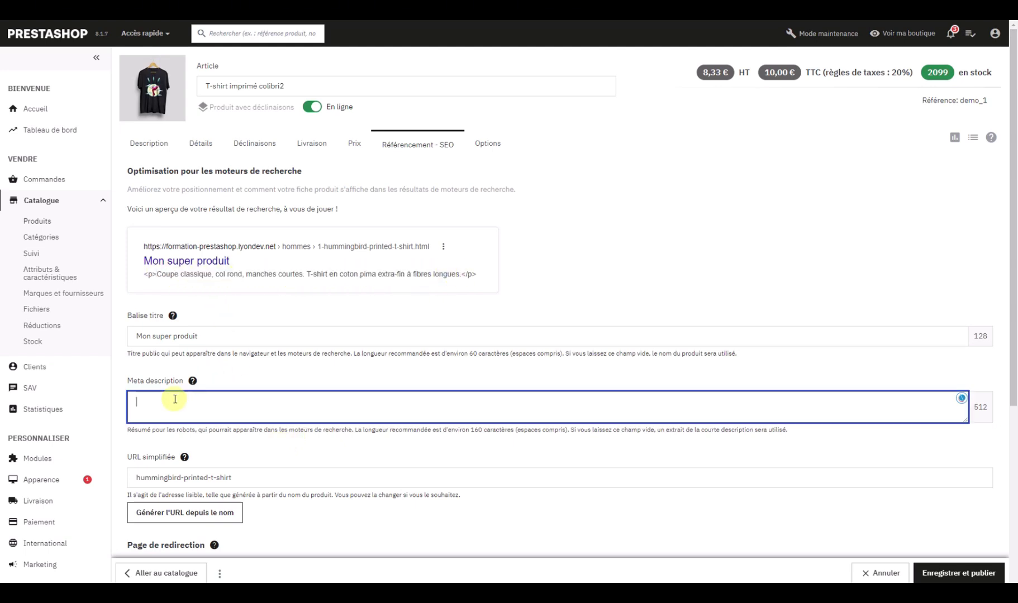
{"action": "double_click", "coordinate": [147, 380]}
{"action": "left_click", "coordinate": [154, 413]}
{"action": "type", "text": "Ma description"}
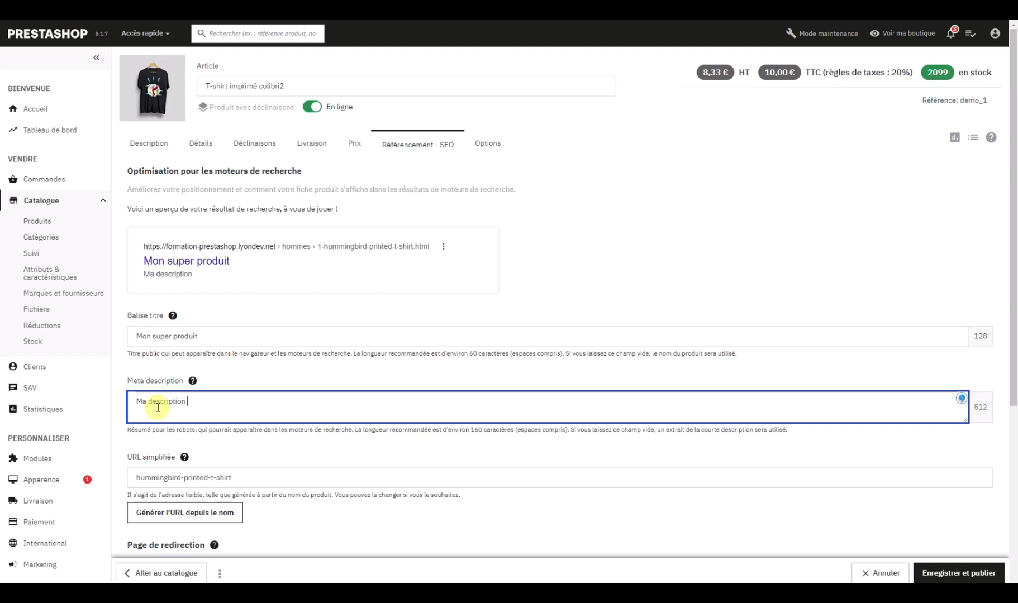
{"action": "type", "text": "EO"}
Replace the T-shirt's simplified URL with "tshirt-multi" and check it in the search result preview.
{"action": "left_click_drag", "start_coordinate": [240, 479], "coordinate": [118, 480]}
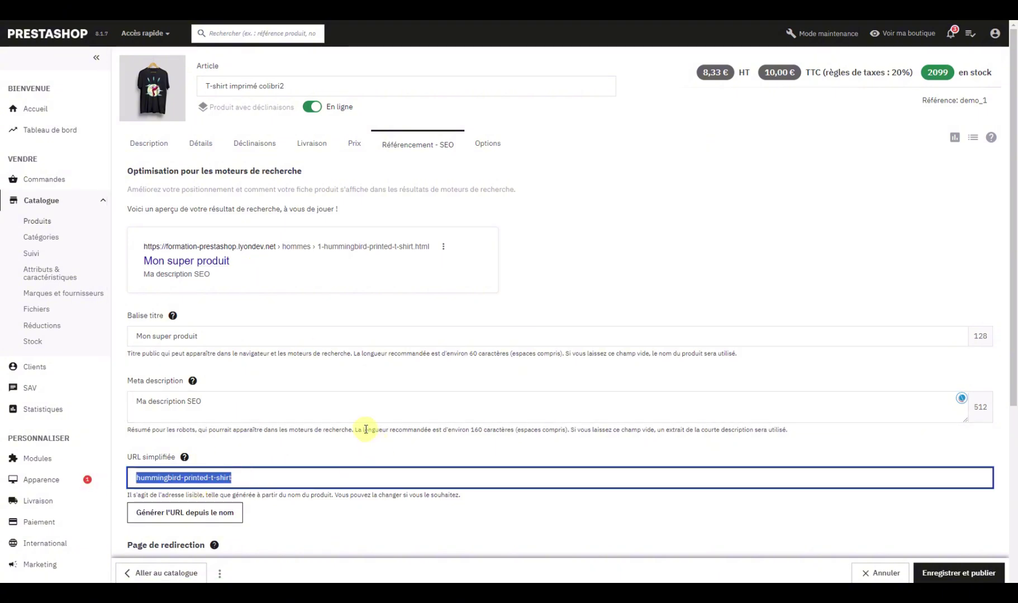
{"action": "type", "text": "tshirt-"}
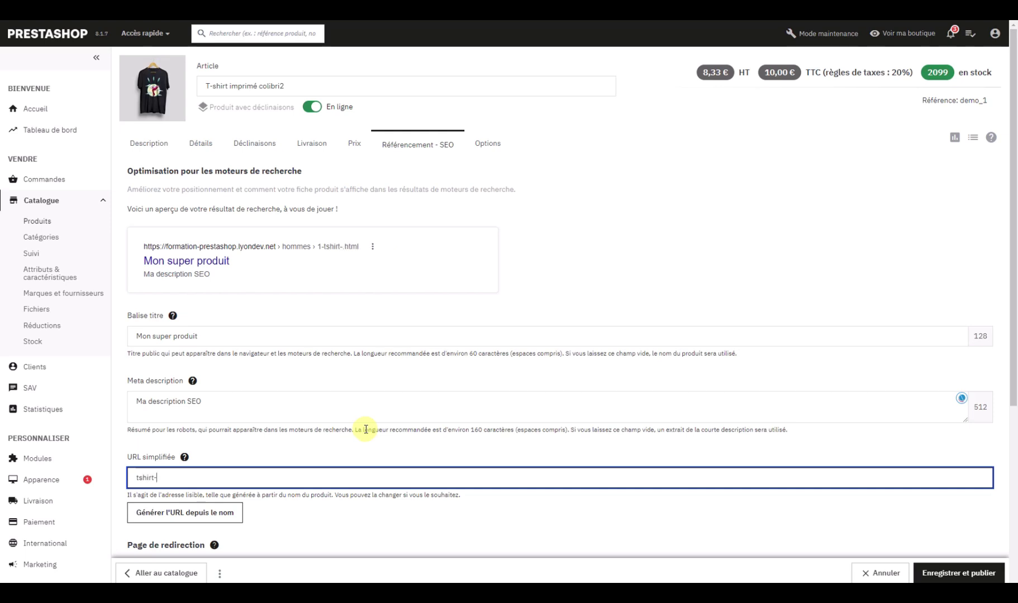
{"action": "type", "text": "multi"}
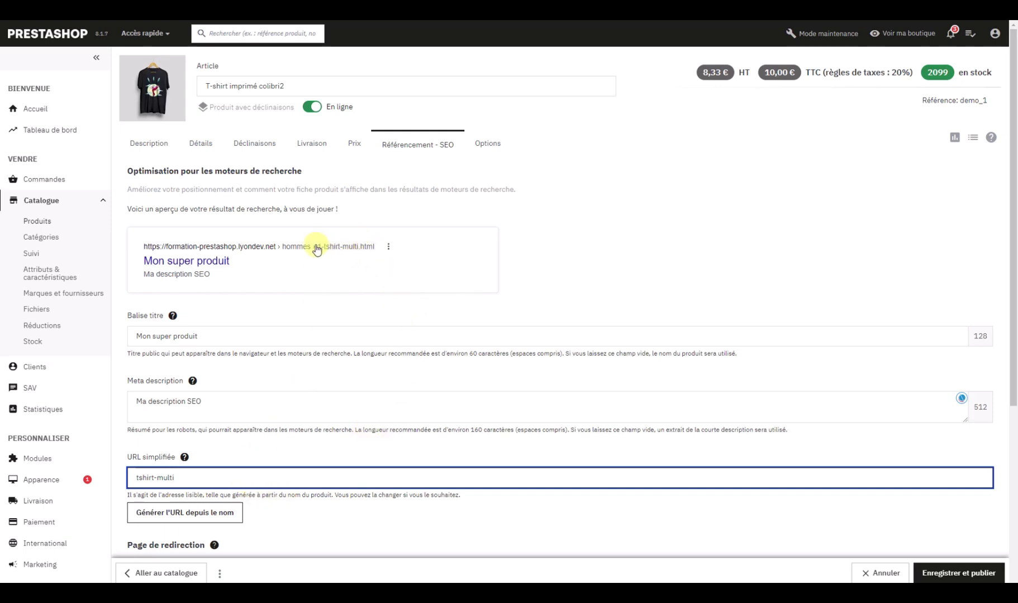
{"action": "left_click", "coordinate": [344, 244]}
{"action": "scroll", "coordinate": [382, 345], "scroll_direction": "down", "scroll_amount": 3}
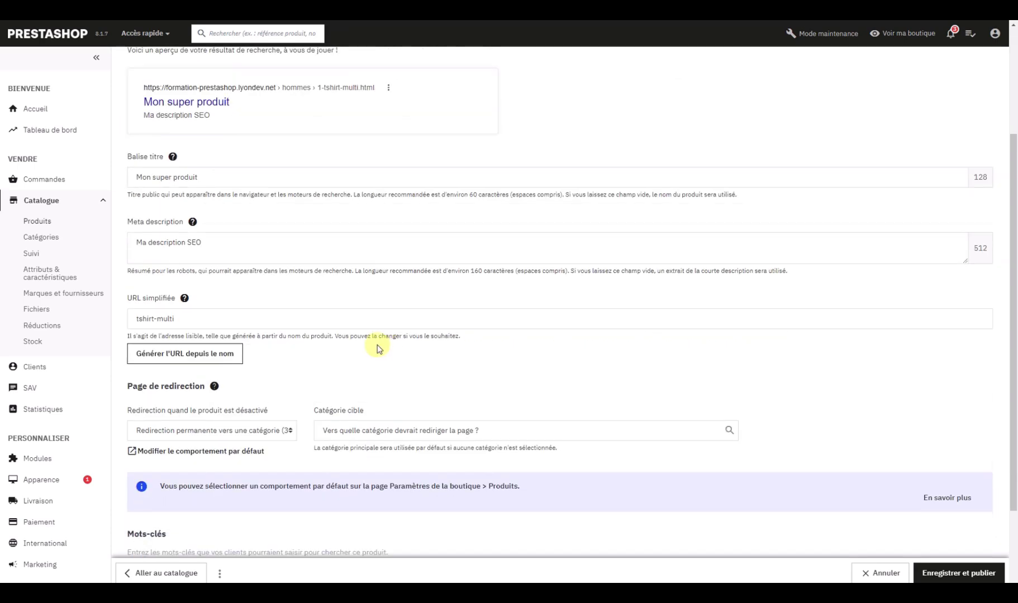
{"action": "scroll", "coordinate": [368, 345], "scroll_direction": "up", "scroll_amount": 3}
Generate the T-shirt's simplified URL from the product name and compare it with that name.
{"action": "left_click_drag", "start_coordinate": [305, 85], "coordinate": [210, 86]}
{"action": "left_click", "coordinate": [192, 514]}
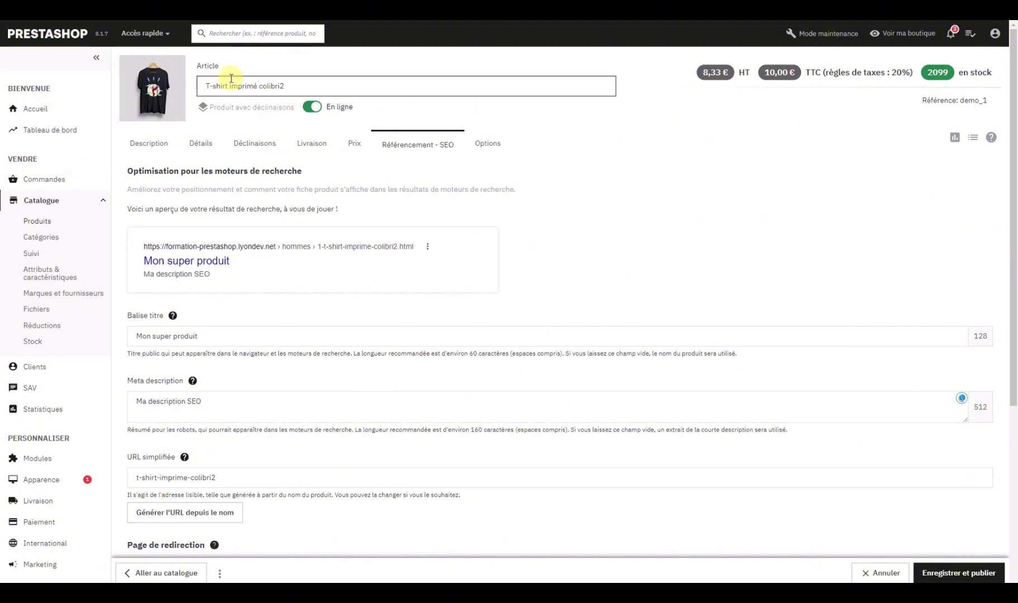
{"action": "left_click_drag", "start_coordinate": [297, 85], "coordinate": [210, 85]}
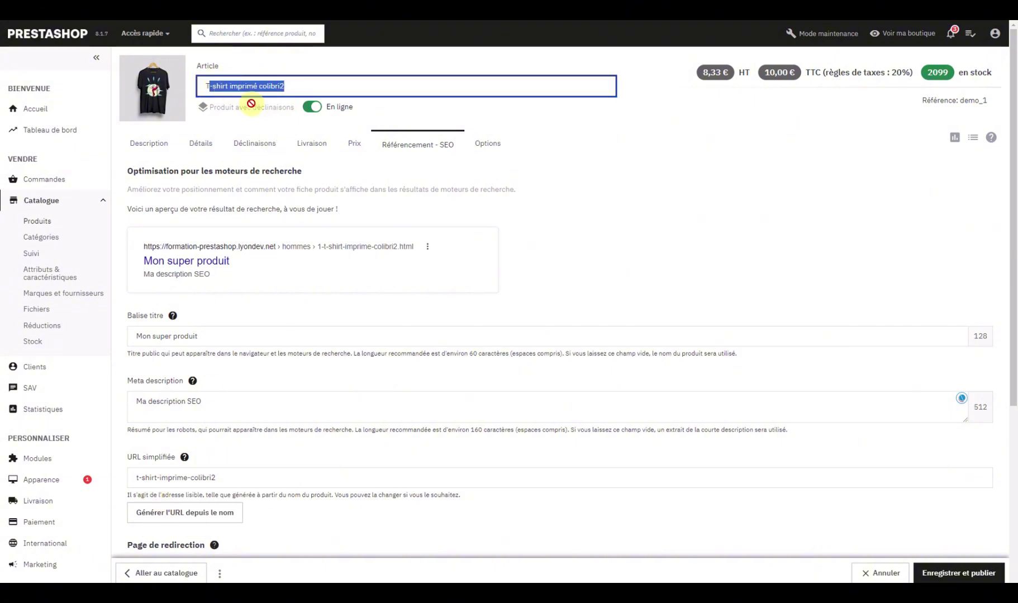
{"action": "left_click_drag", "start_coordinate": [252, 478], "coordinate": [135, 479]}
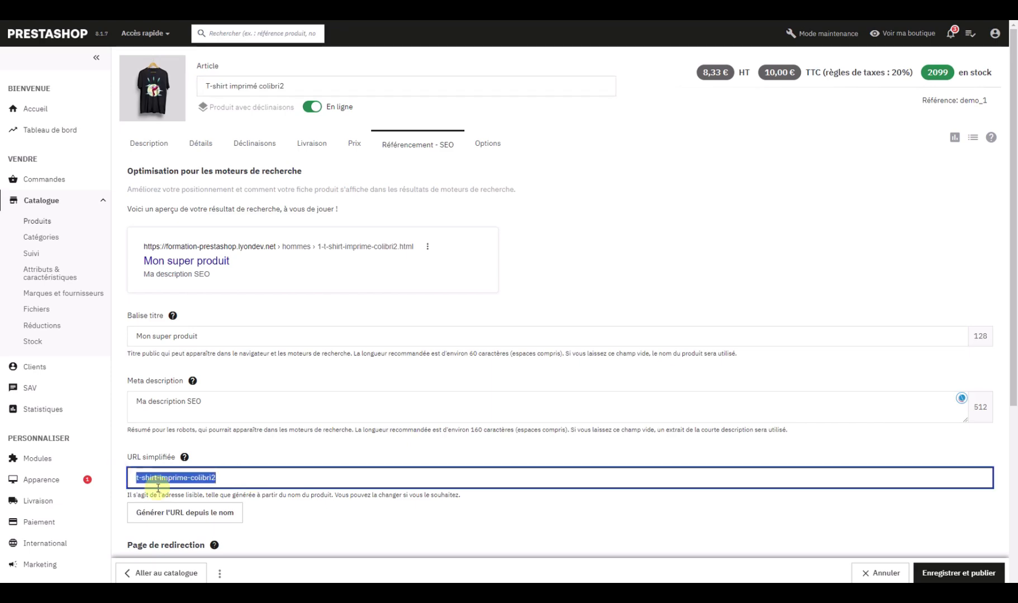
{"action": "scroll", "coordinate": [358, 491], "scroll_direction": "down", "scroll_amount": 3}
{"action": "left_click", "coordinate": [232, 318]}
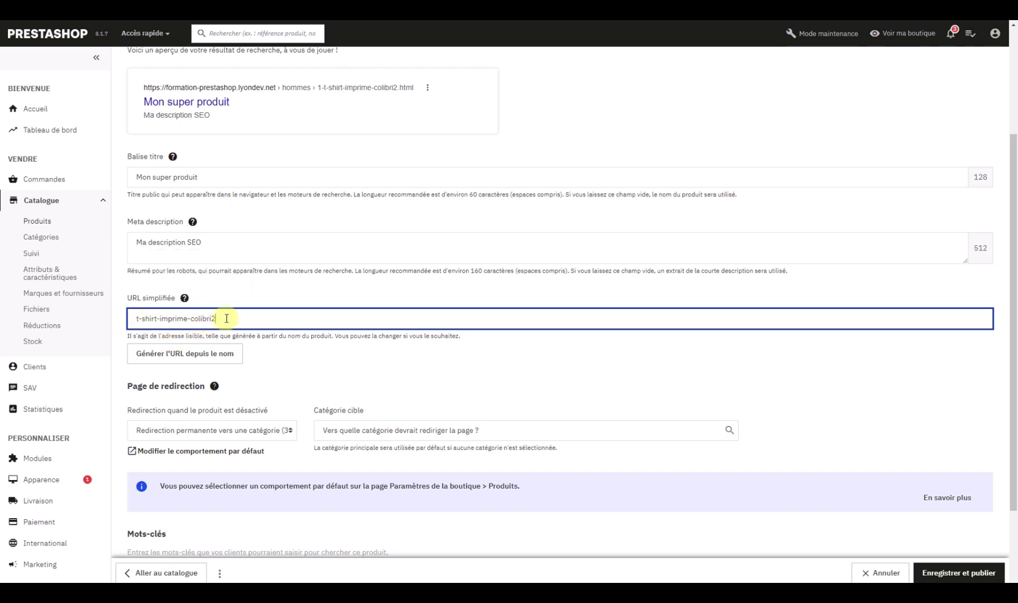
Examine the redirection choices for when the product is disabled and the target category field.
{"action": "scroll", "coordinate": [377, 351], "scroll_direction": "down", "scroll_amount": 2}
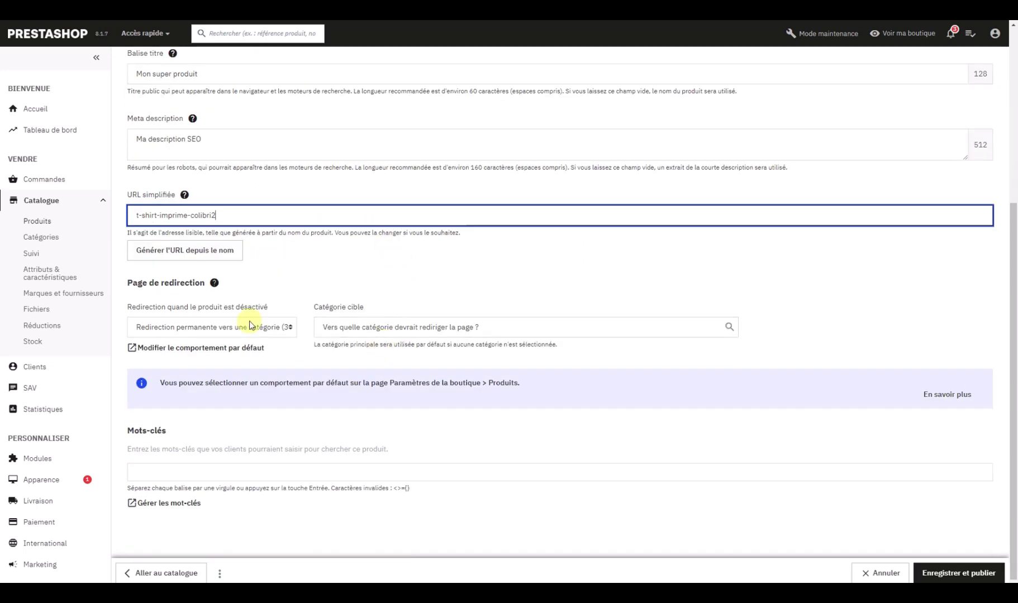
{"action": "mouse_move", "coordinate": [214, 286]}
{"action": "left_click", "coordinate": [242, 332]}
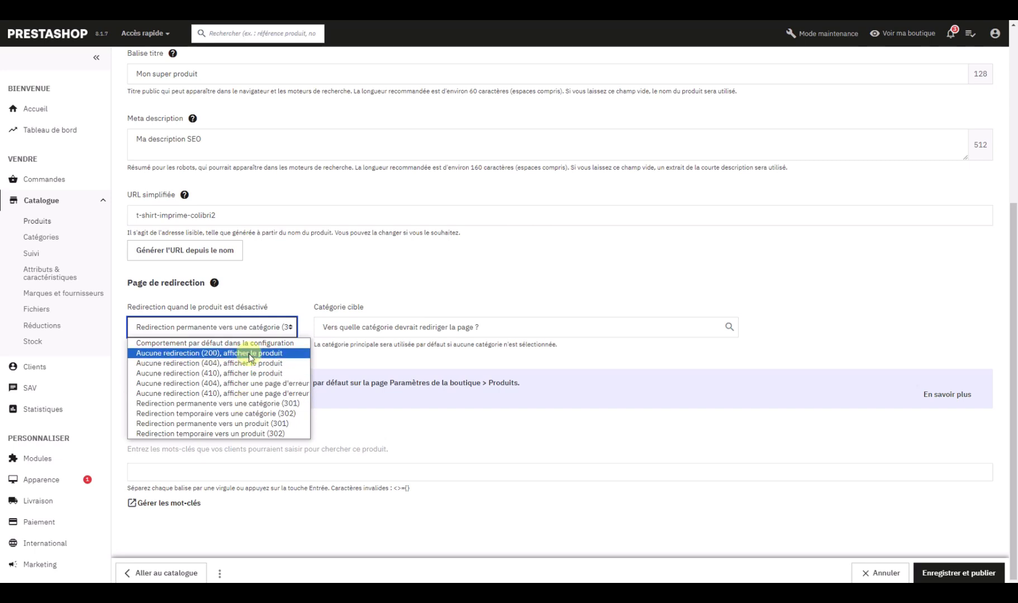
{"action": "left_click", "coordinate": [621, 262]}
{"action": "left_click", "coordinate": [540, 328]}
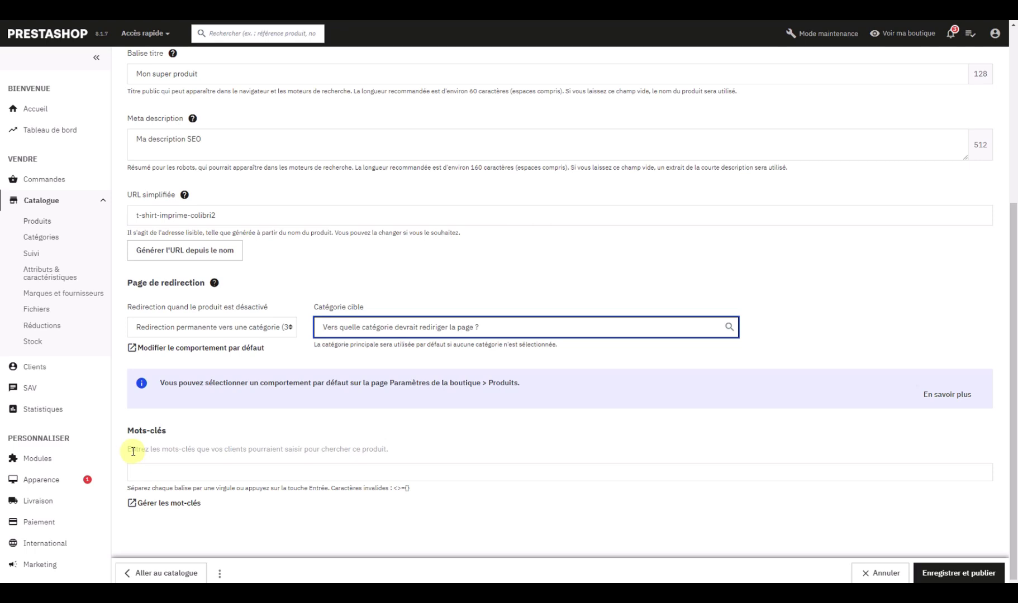
Add the keywords "t-shirt", "manche courte" and "coton" to the product and look over the SEO settings.
{"action": "left_click_drag", "start_coordinate": [133, 452], "coordinate": [416, 456]}
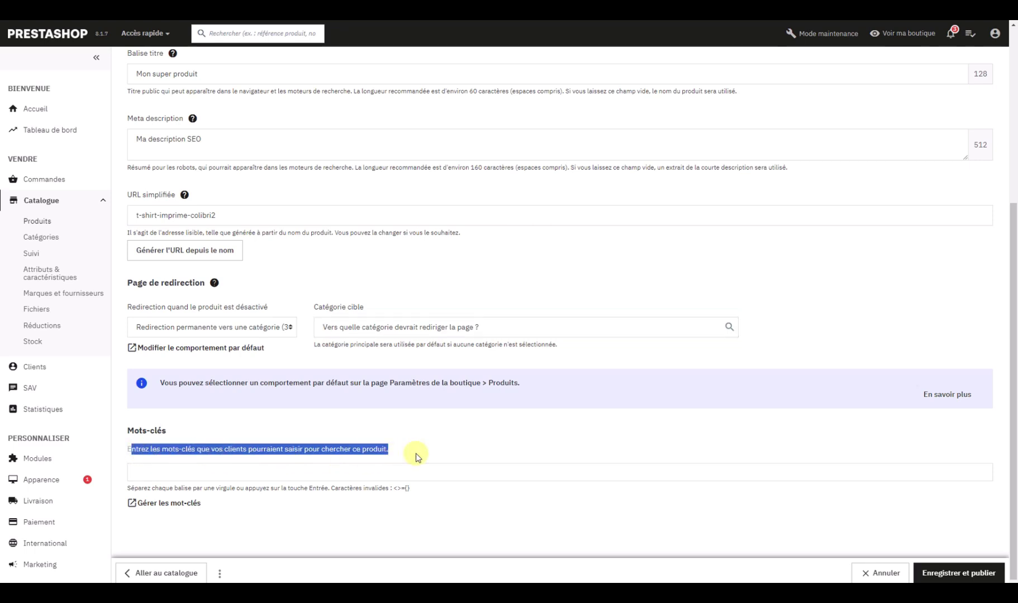
{"action": "left_click", "coordinate": [301, 478]}
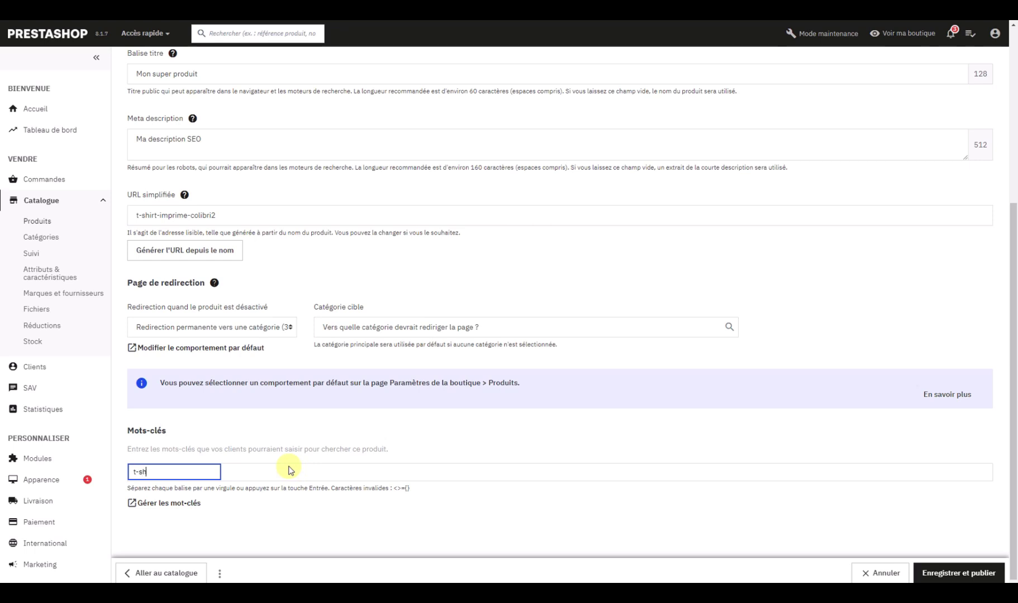
{"action": "type", "text": "-"}
{"action": "key", "text": "Return"}
{"action": "type", "text": "manche ciu"}
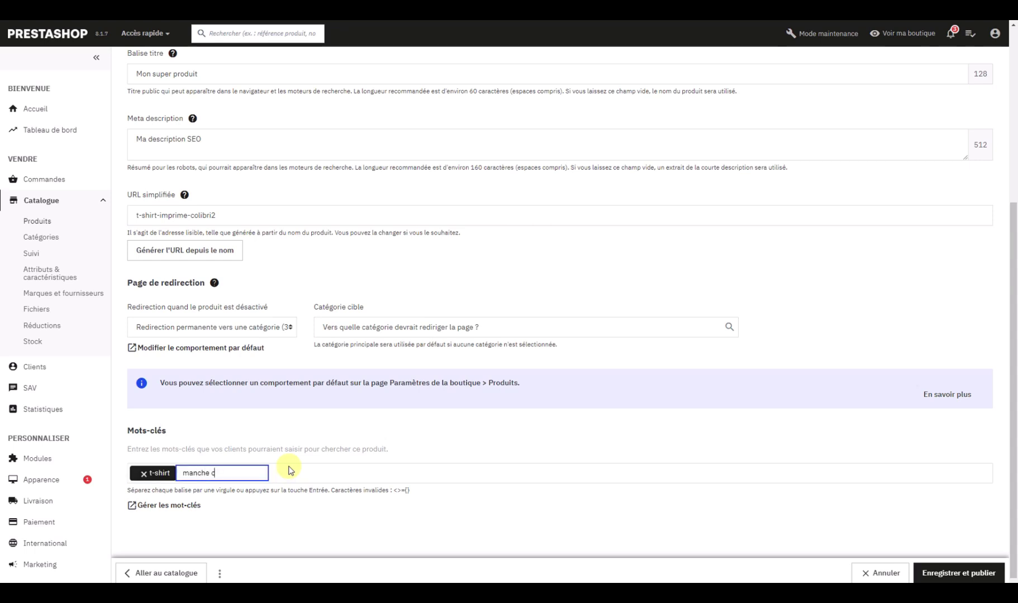
{"action": "key", "text": "BackSpace"}
{"action": "key", "text": "BackSpace"}
{"action": "type", "text": "ourte"}
{"action": "key", "text": "Return"}
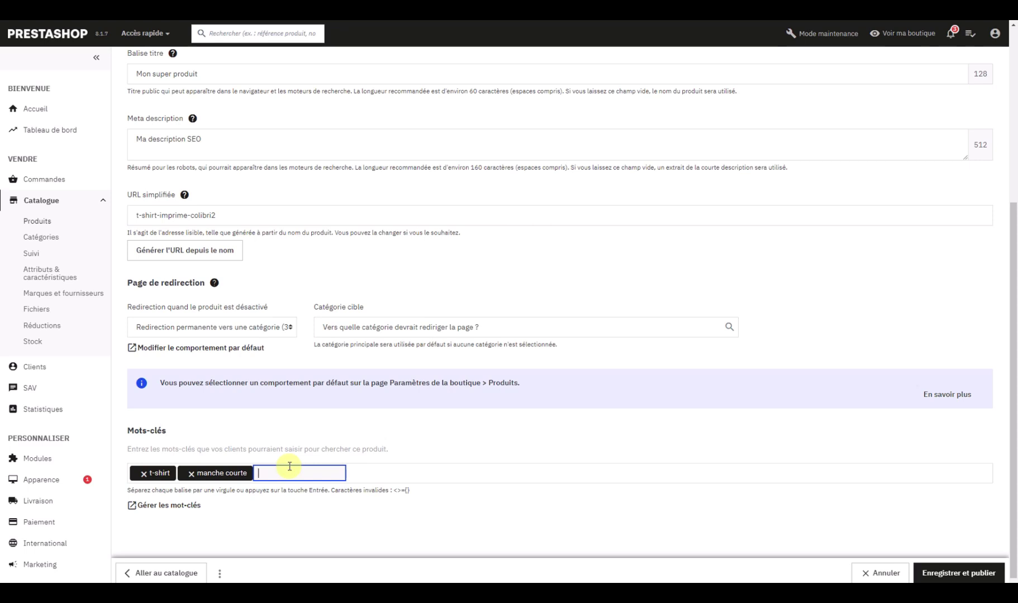
{"action": "type", "text": "coton"}
{"action": "key", "text": "Return"}
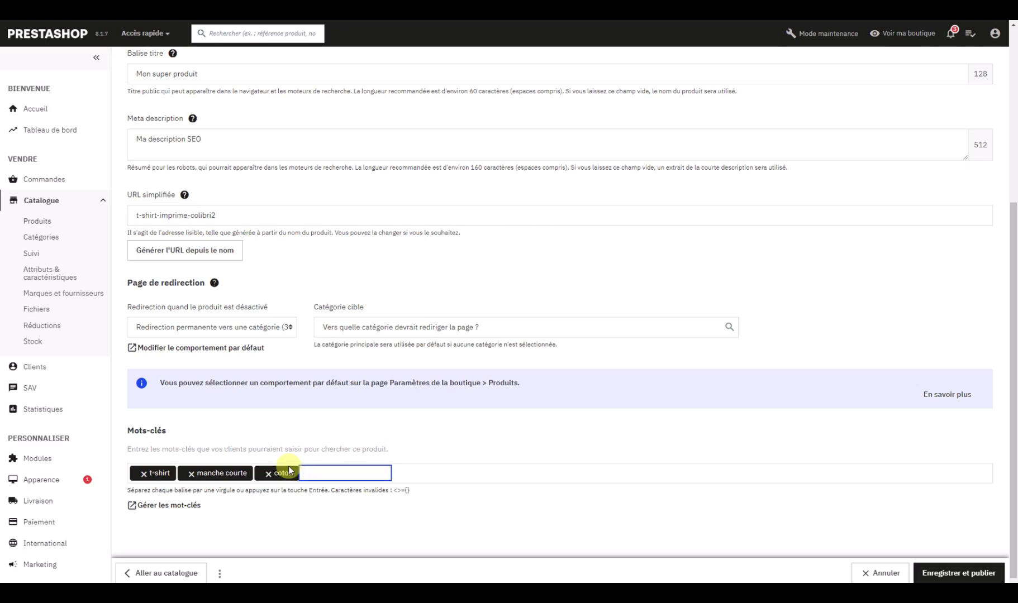
{"action": "scroll", "coordinate": [399, 420], "scroll_direction": "up", "scroll_amount": 5}
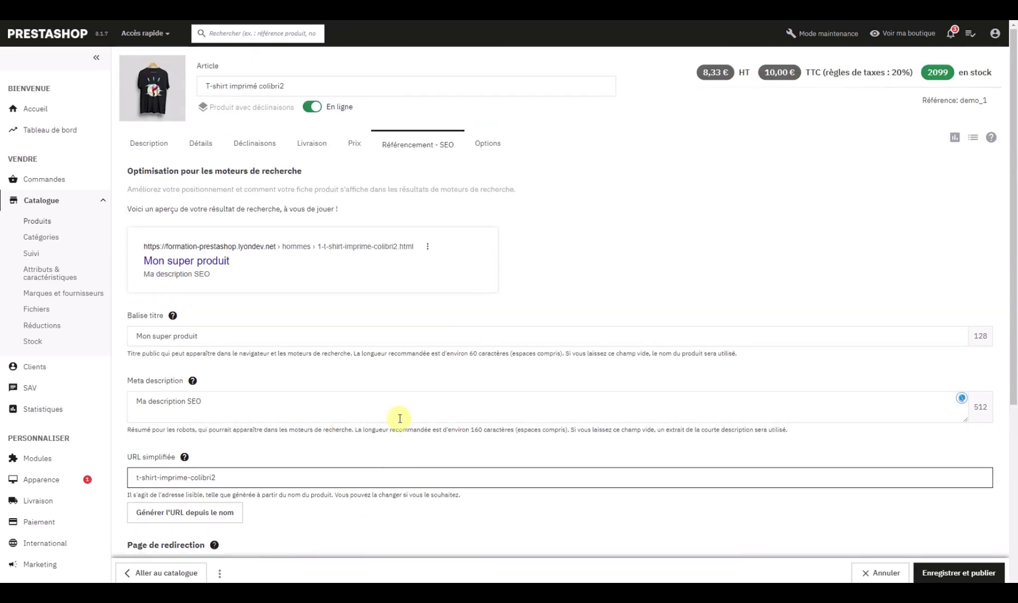
{"action": "left_click", "coordinate": [399, 418]}
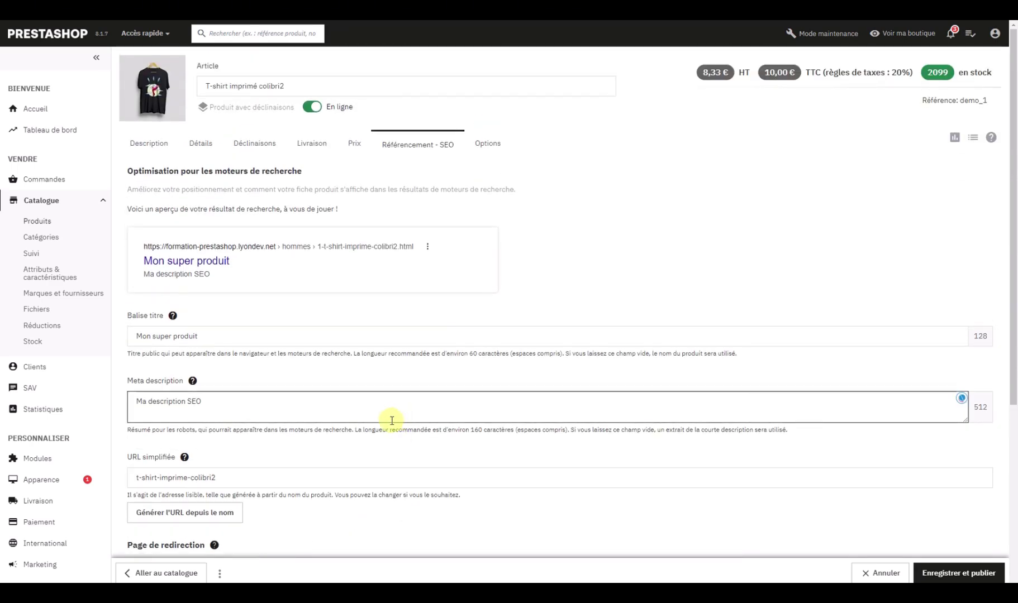
{"action": "scroll", "coordinate": [391, 424], "scroll_direction": "down", "scroll_amount": 5}
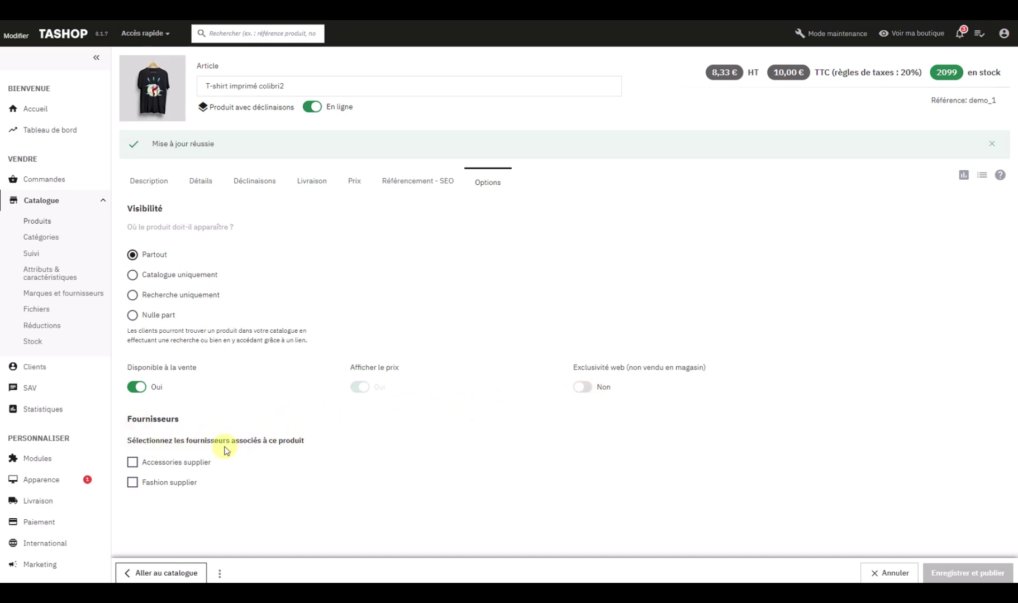
Associate Accessories supplier and Fashion supplier with the T-shirt, with Accessories supplier as the default.
{"action": "left_click", "coordinate": [133, 465]}
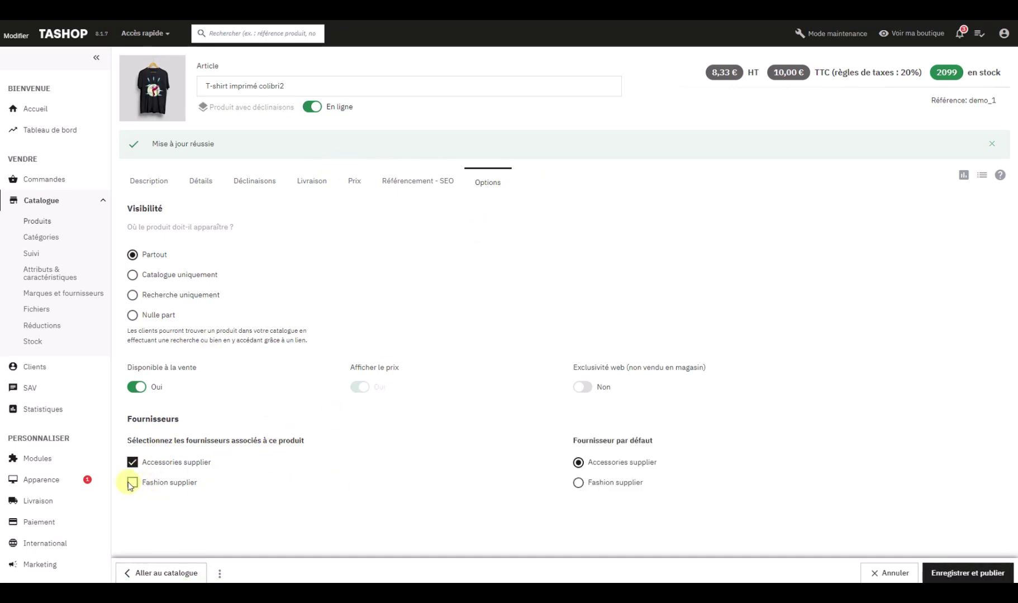
{"action": "left_click", "coordinate": [131, 484]}
{"action": "left_click", "coordinate": [579, 483]}
{"action": "left_click", "coordinate": [581, 465]}
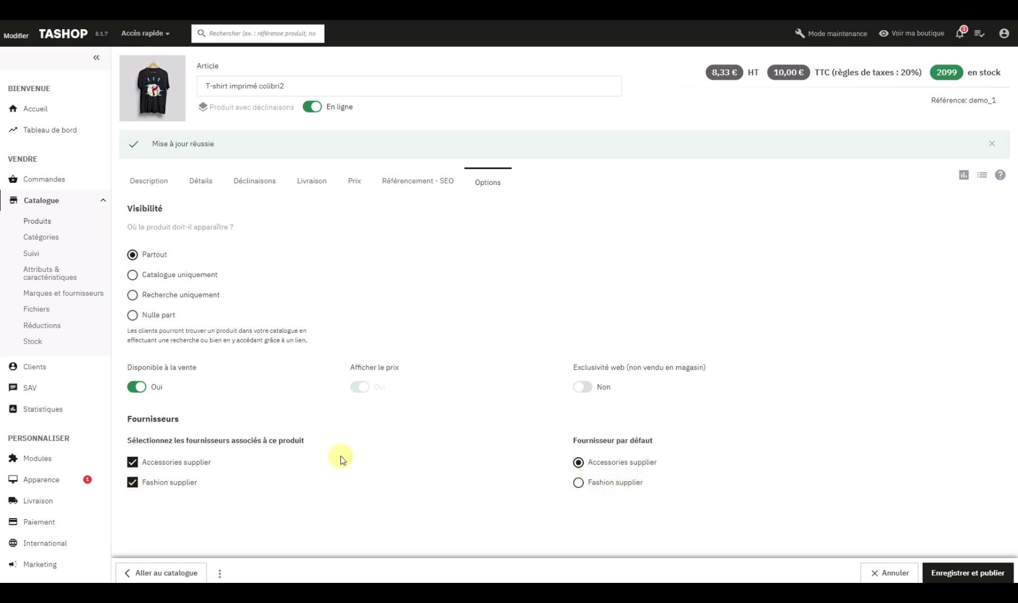